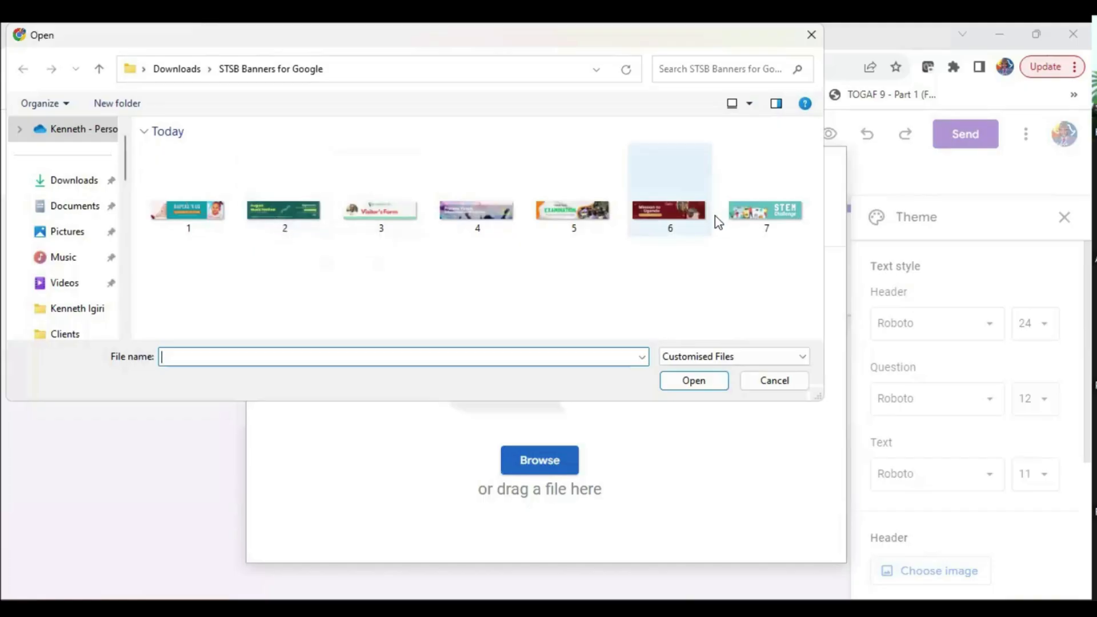
# - Upload the STEM Challenge banner (banner 7) as the form's header image
pyautogui.click(742, 213)
pyautogui.click(676, 386)
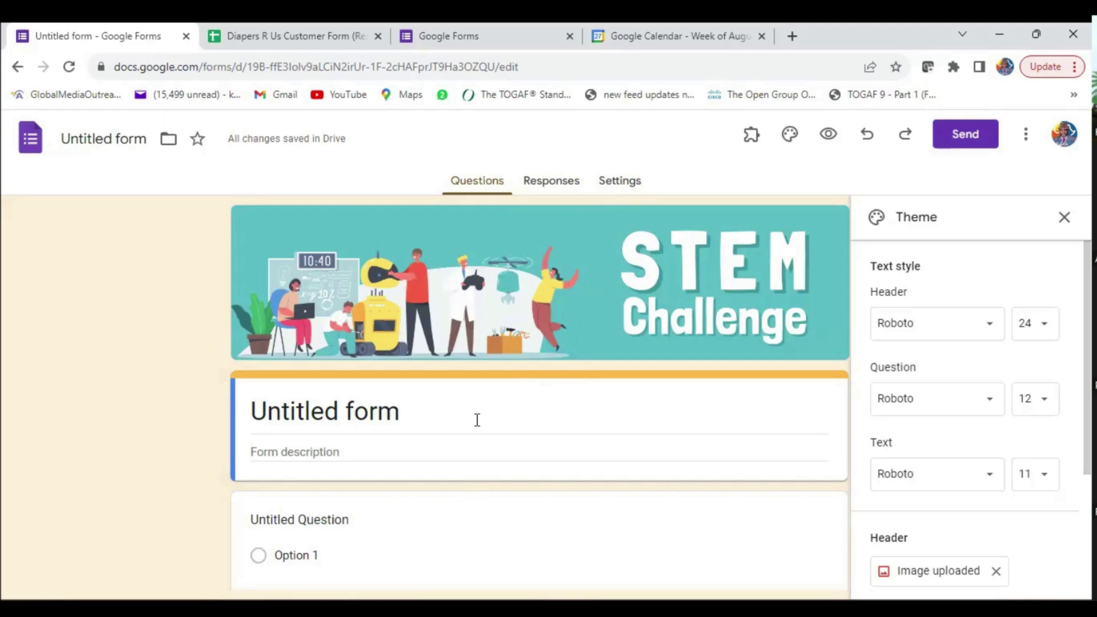
pyautogui.click(447, 412)
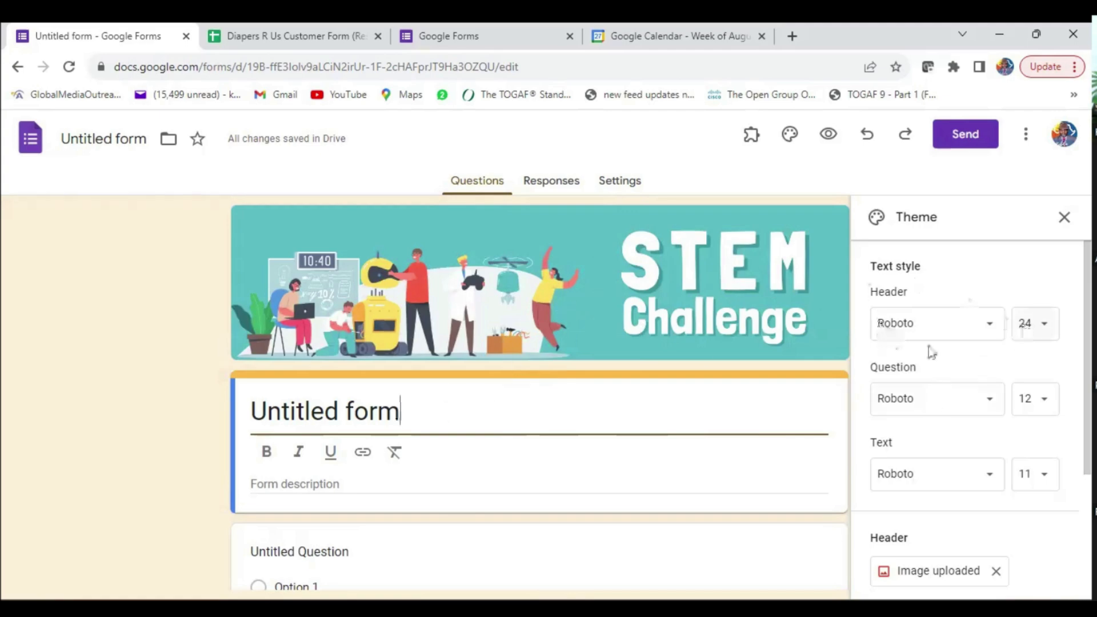
# - Set the header font to Playfair Display and the question font to Oswald
pyautogui.click(979, 323)
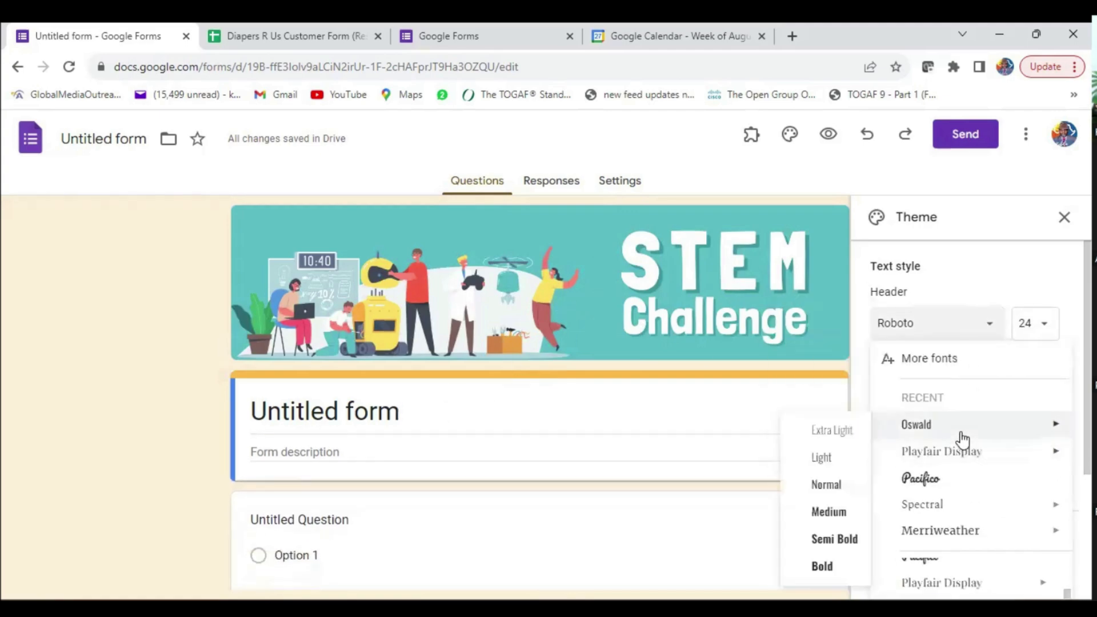
pyautogui.click(948, 453)
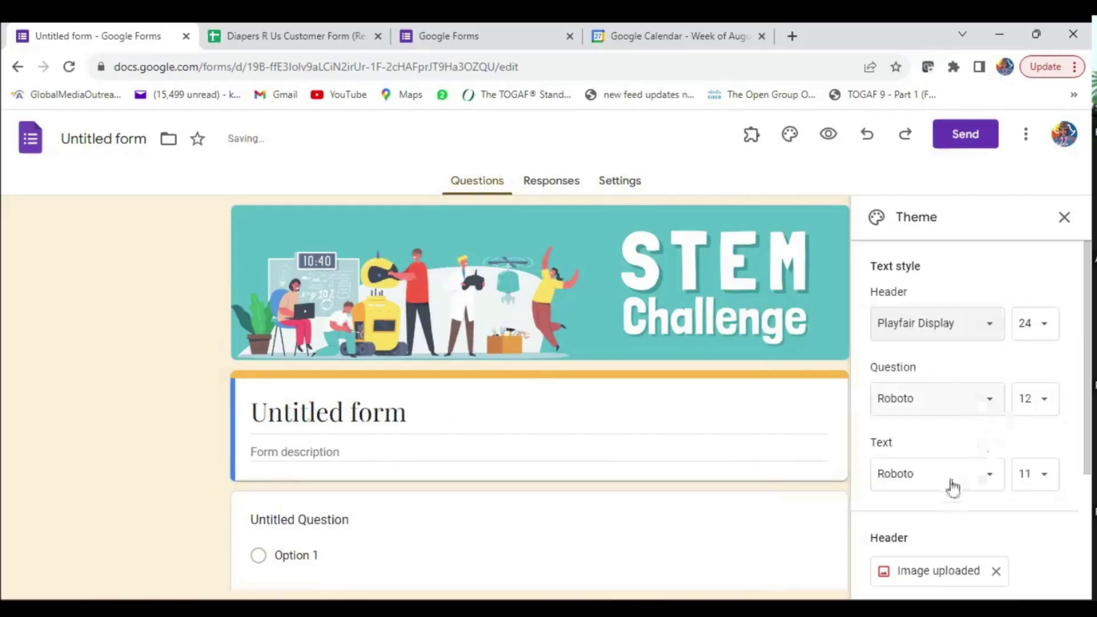
pyautogui.click(981, 408)
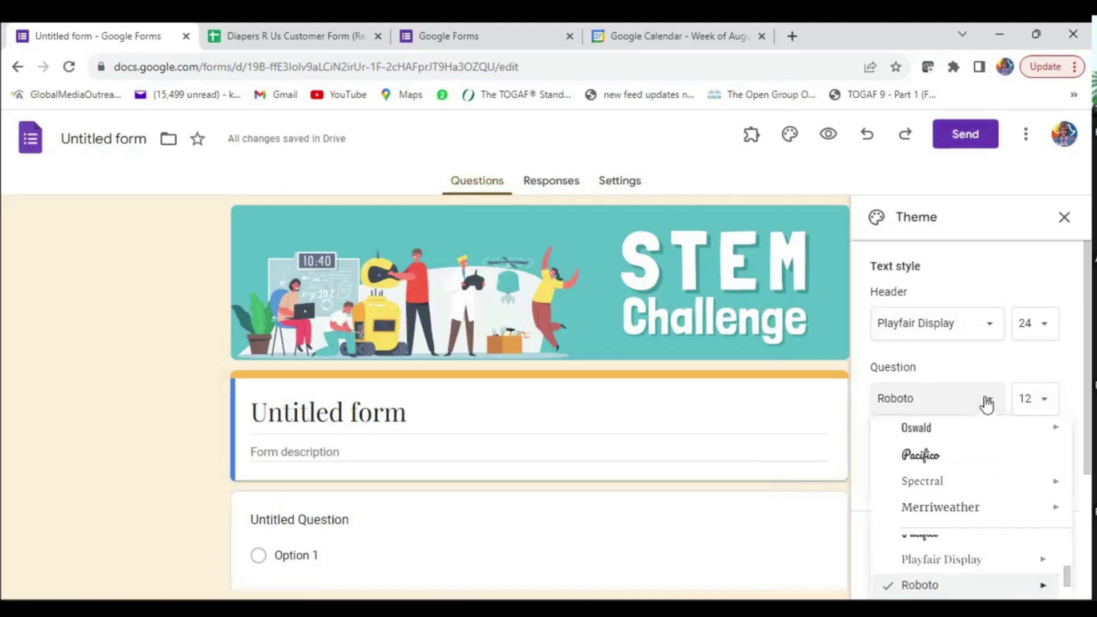
pyautogui.scroll(5, 930, 532)
pyautogui.scroll(-3, 934, 537)
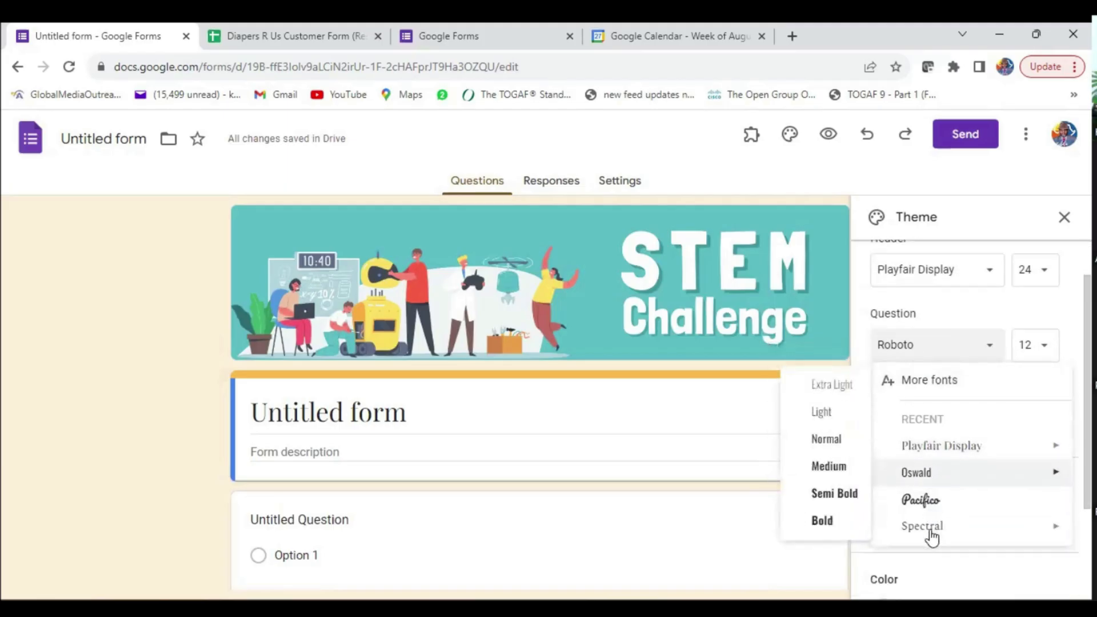
pyautogui.moveTo(917, 378)
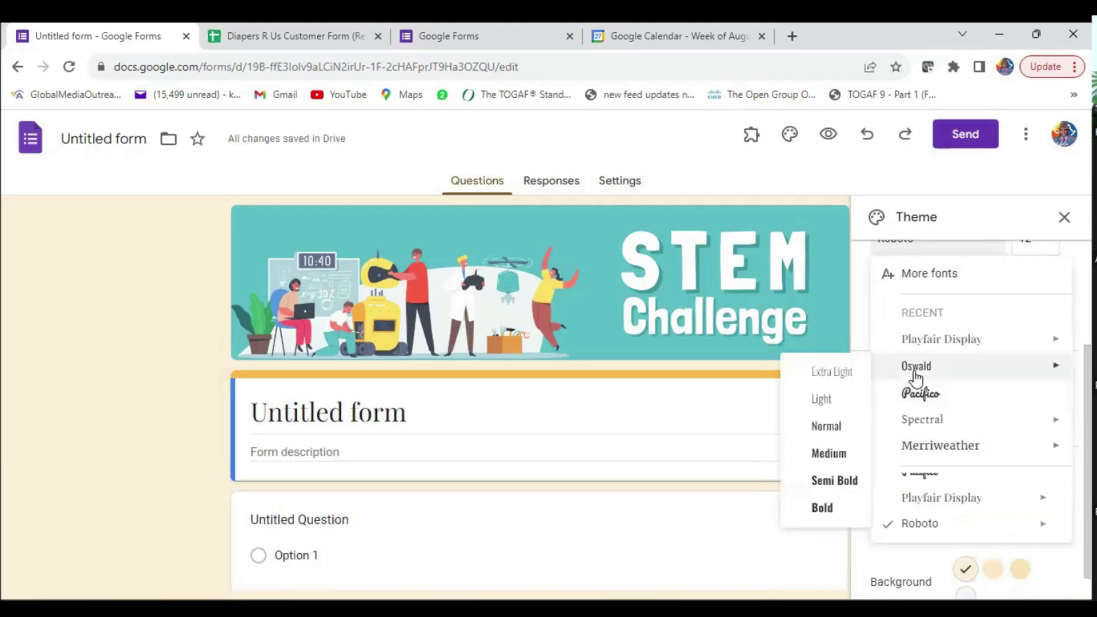
pyautogui.click(916, 369)
pyautogui.scroll(-1, 465, 441)
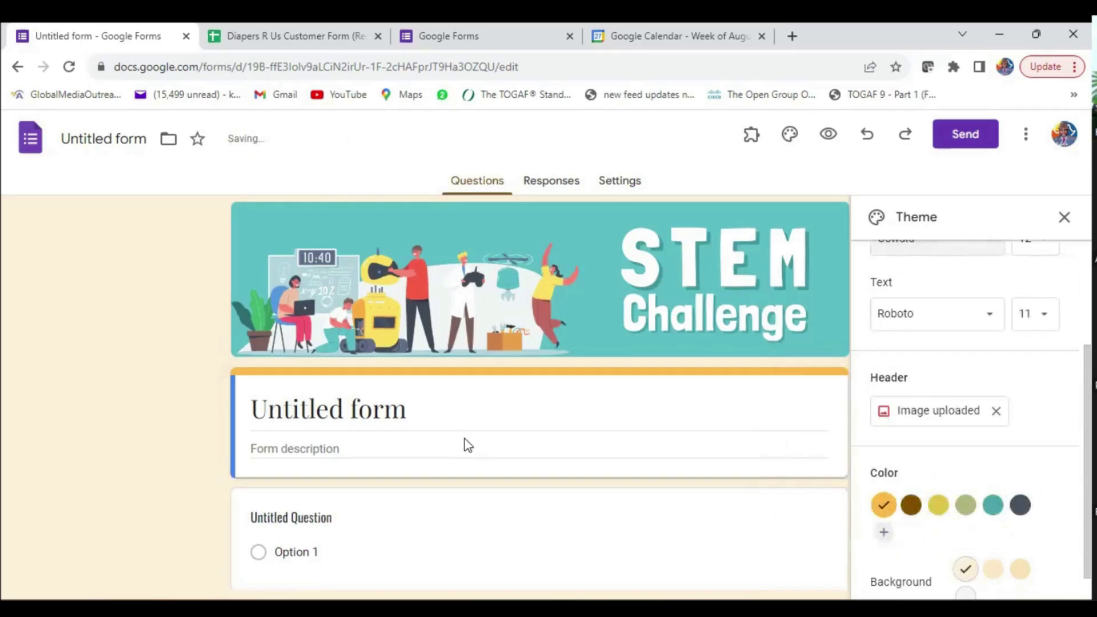
pyautogui.scroll(1, 597, 463)
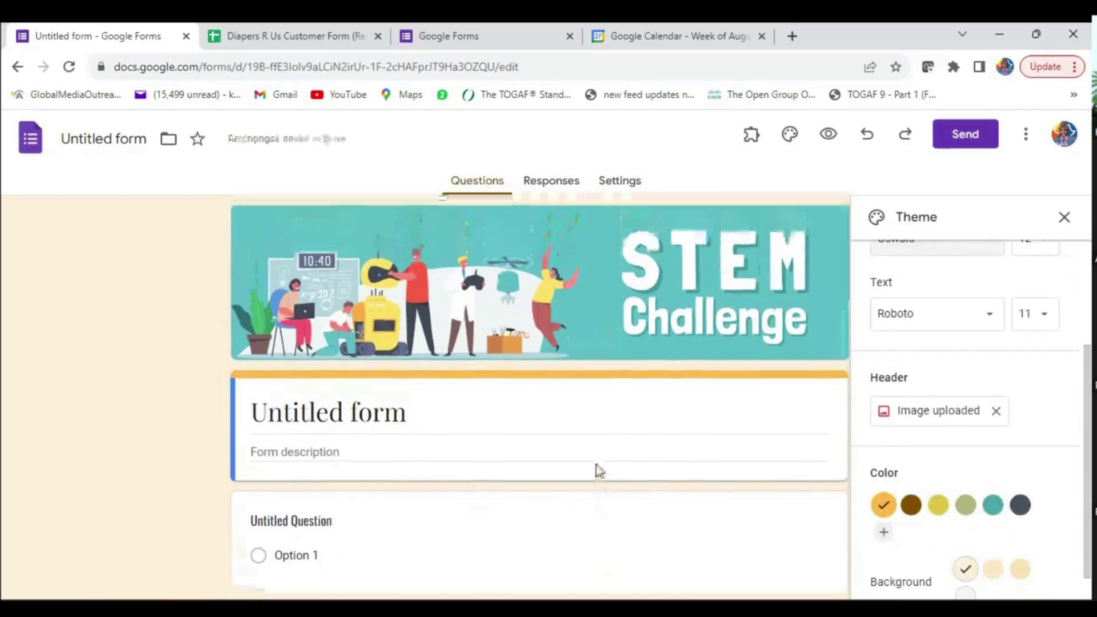
pyautogui.click(1065, 218)
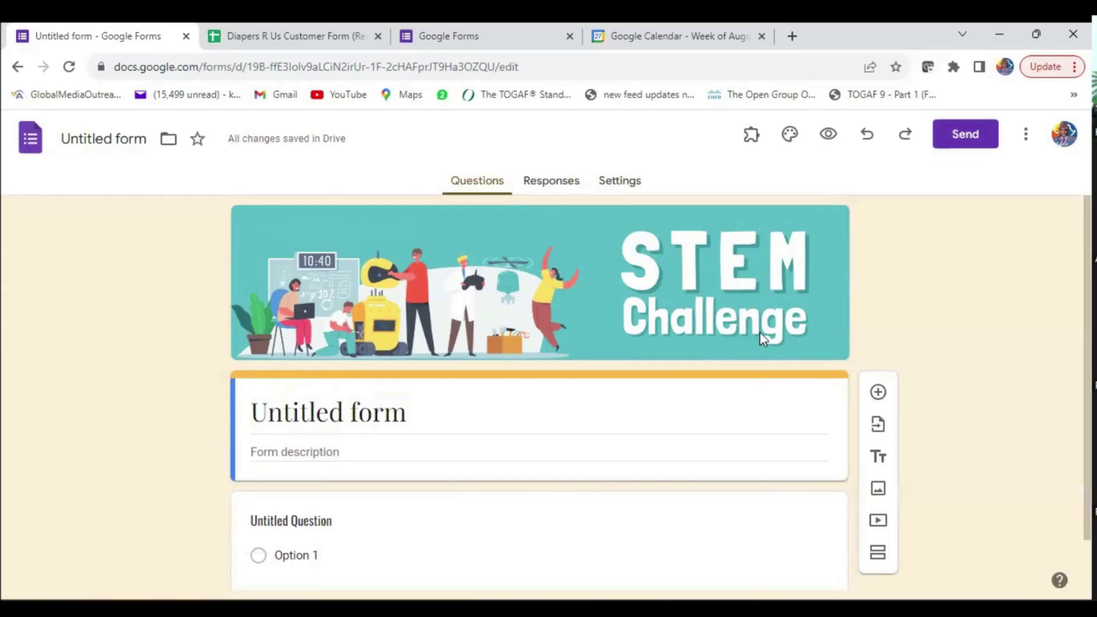
# - Change the theme colour from orange to teal
pyautogui.click(790, 134)
pyautogui.scroll(-3, 995, 521)
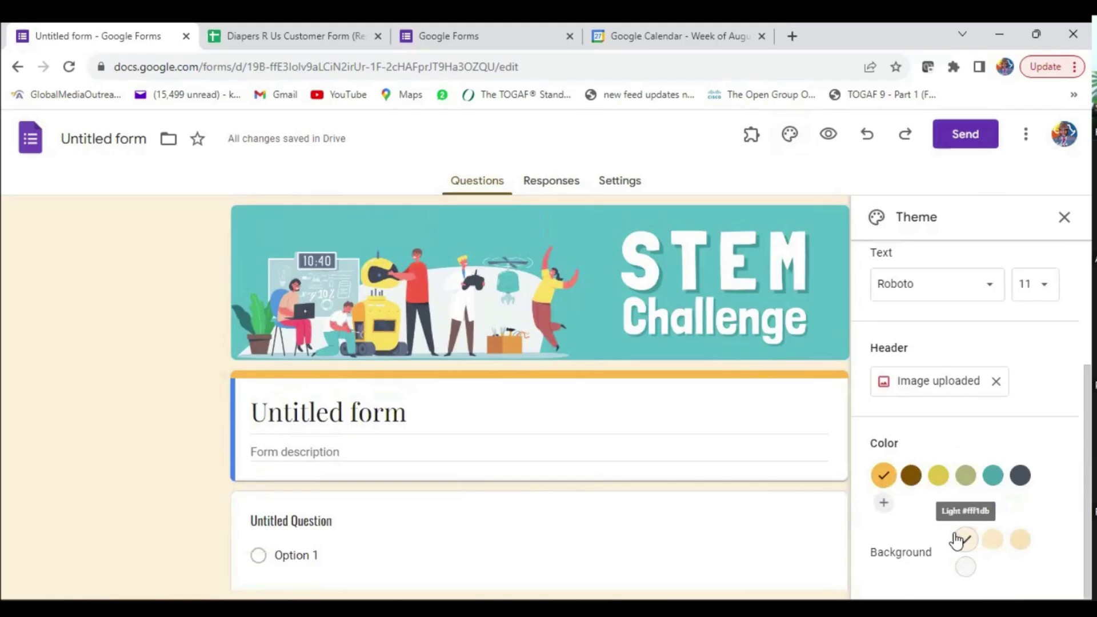
pyautogui.click(993, 475)
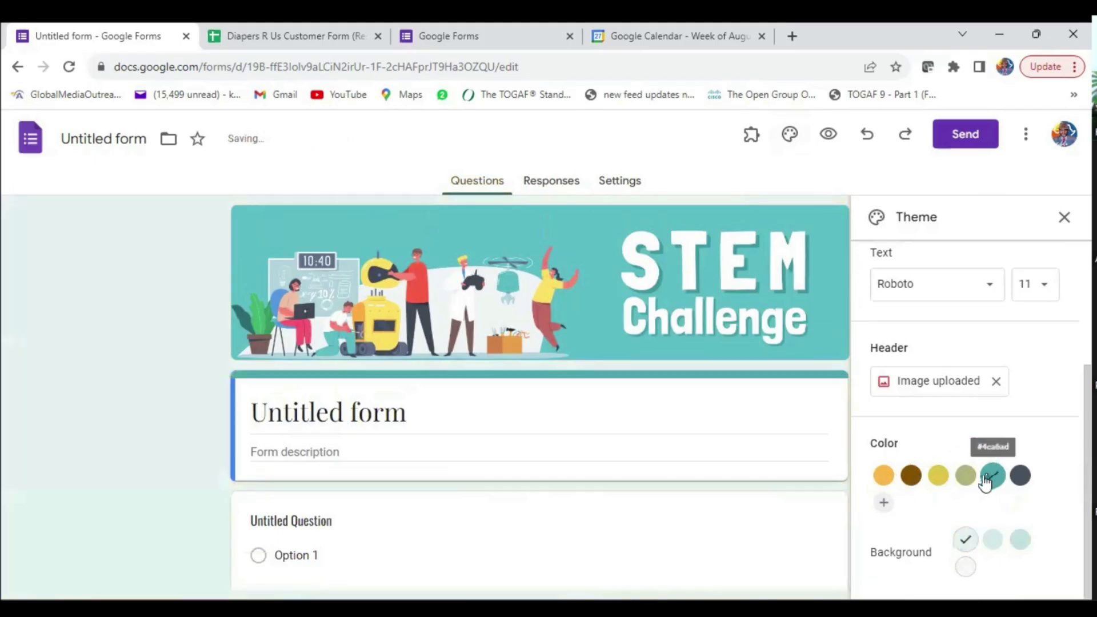
pyautogui.click(1063, 218)
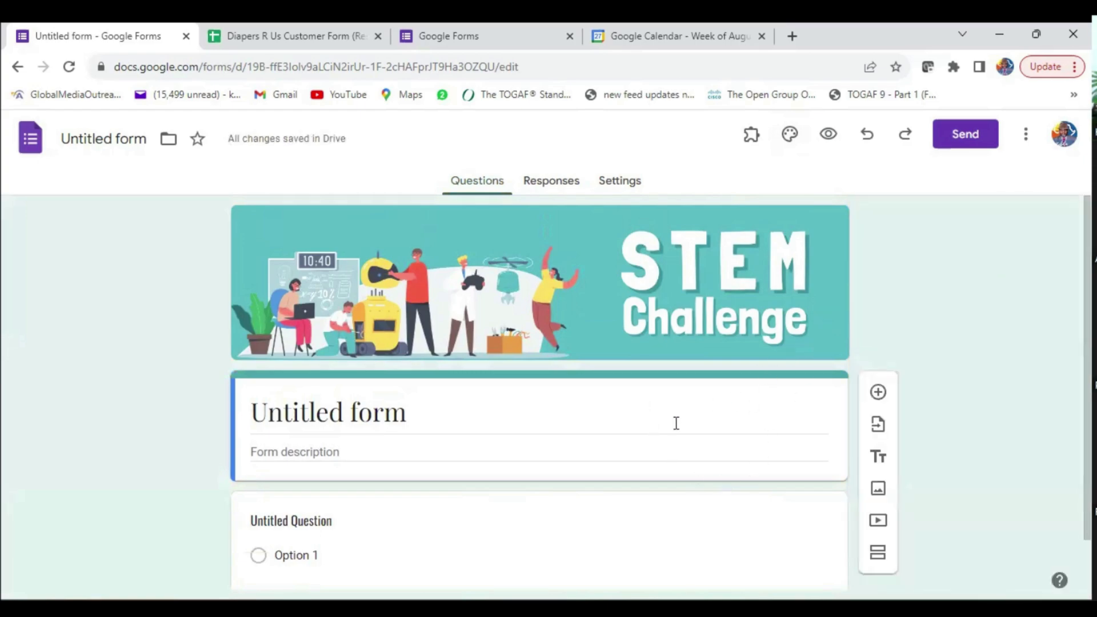
# - Launch the Form Notifications add-on sidebar
pyautogui.click(751, 135)
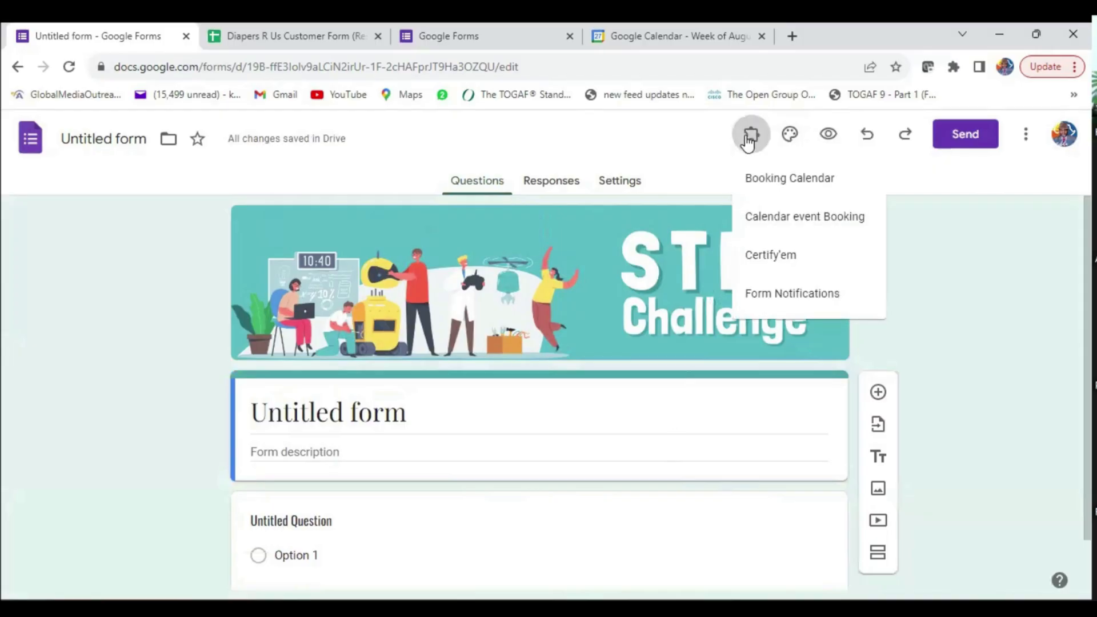
pyautogui.click(771, 295)
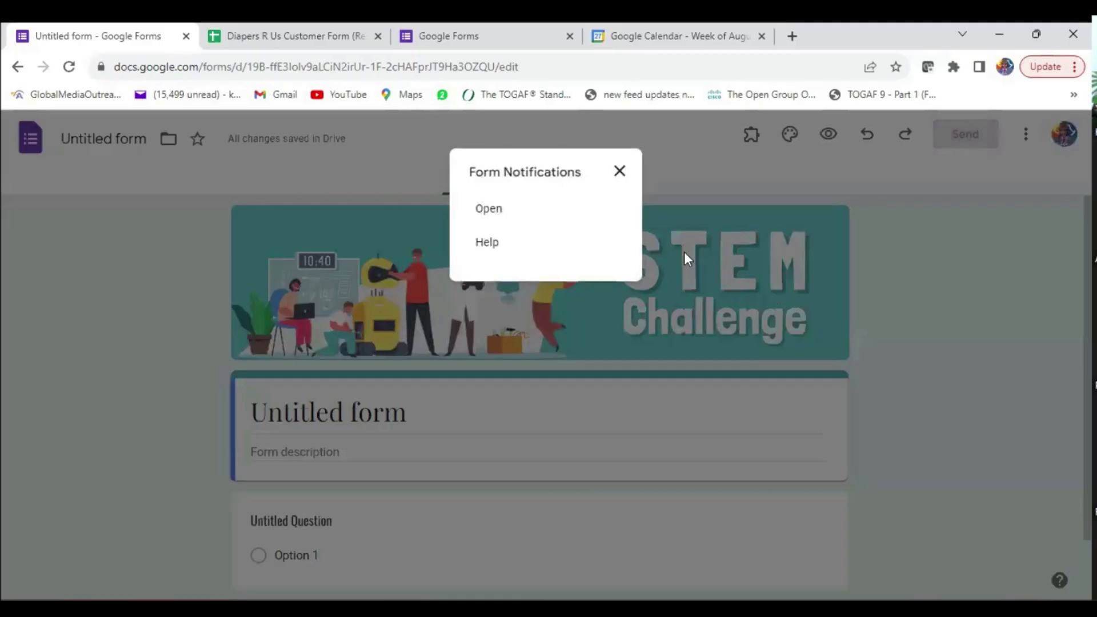
pyautogui.click(487, 210)
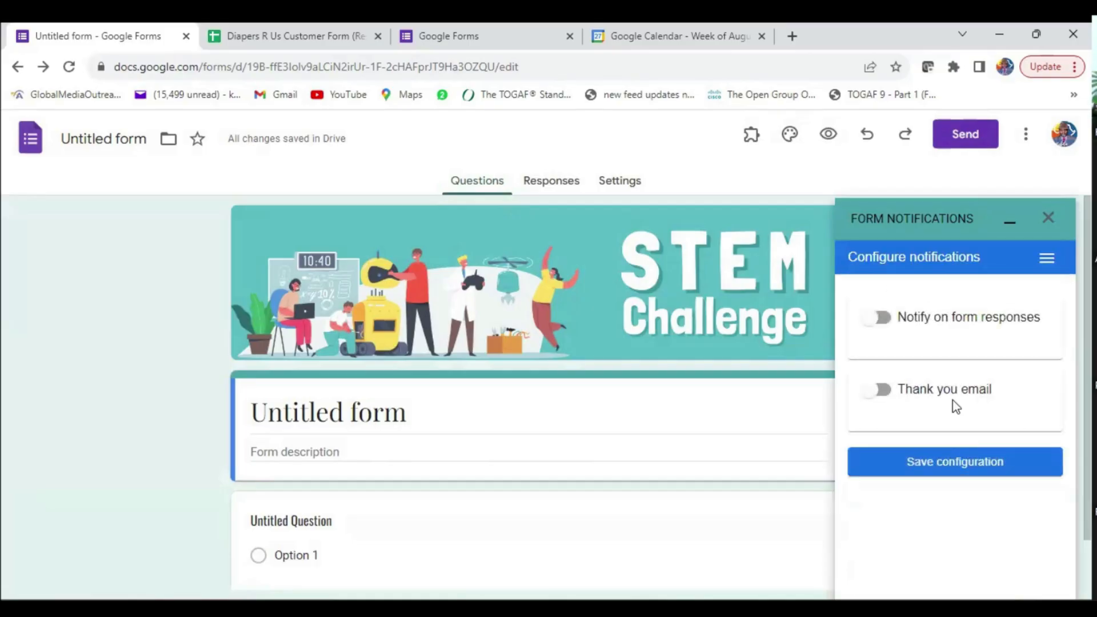
# - Turn on the thank-you email, taking respondents' addresses from a form field
pyautogui.click(878, 394)
pyautogui.scroll(-3, 970, 466)
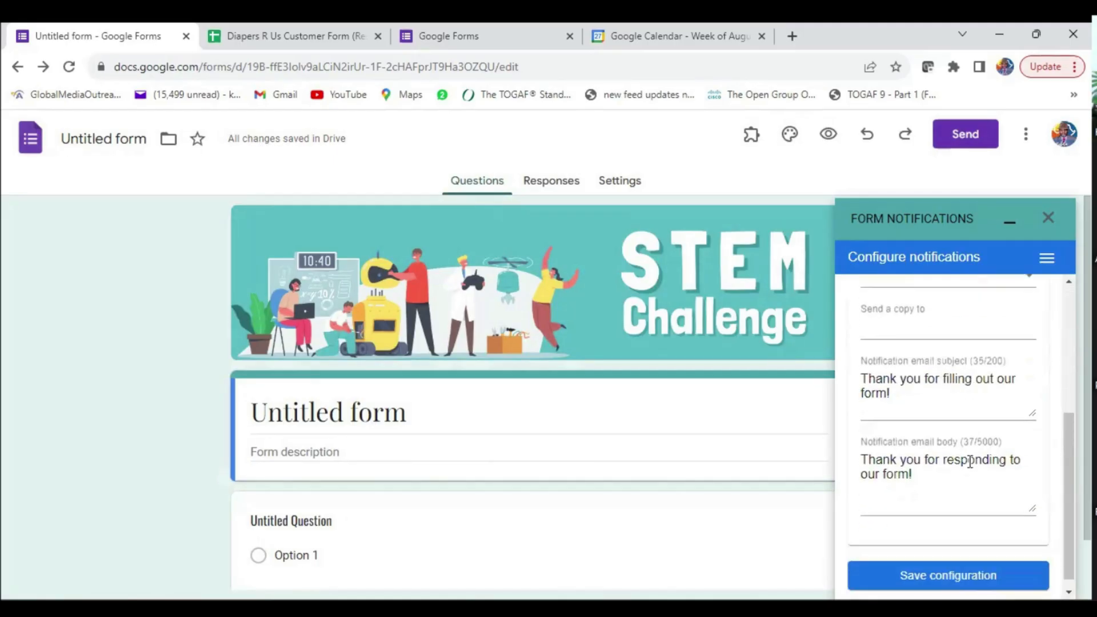
pyautogui.scroll(3, 970, 461)
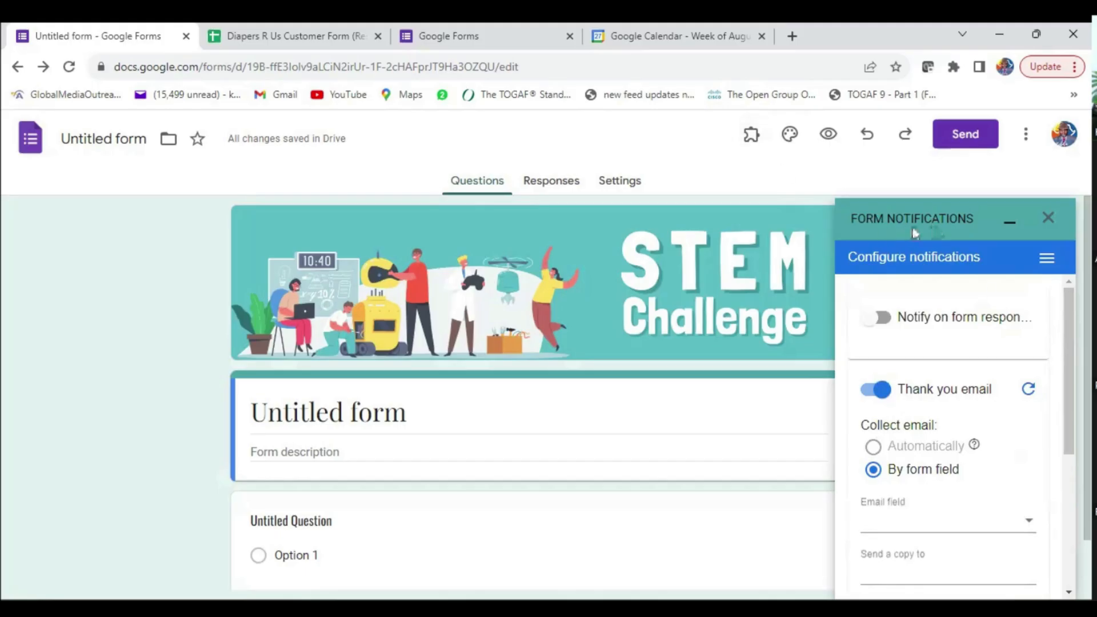
pyautogui.scroll(-2, 948, 487)
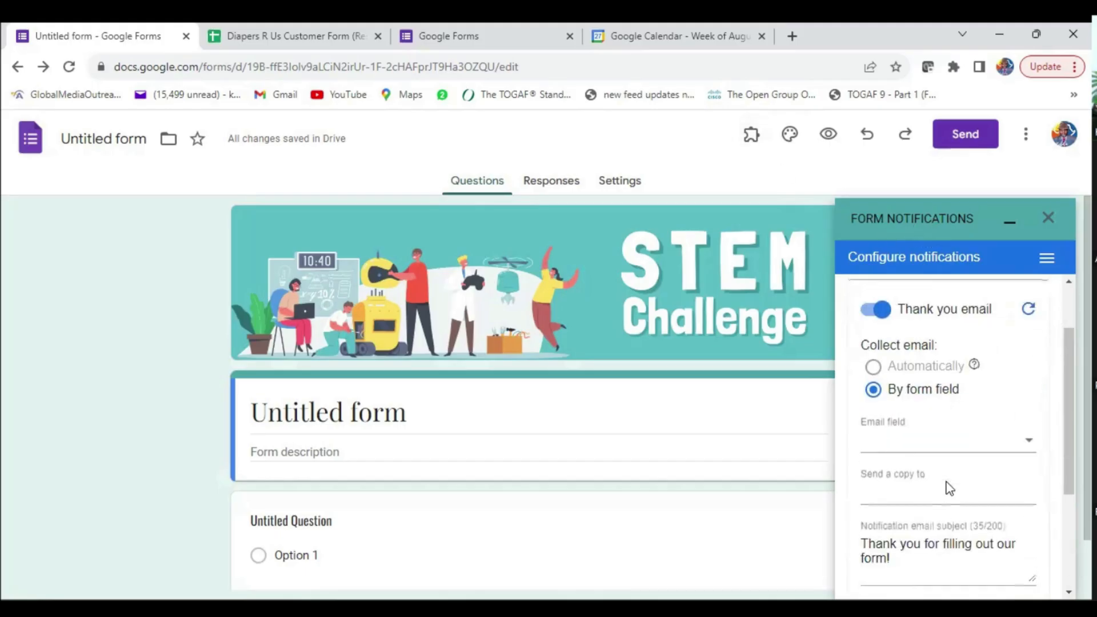
pyautogui.click(883, 441)
pyautogui.click(525, 413)
# - Set Collect email addresses to Responder input in the form's Responses settings
pyautogui.click(631, 192)
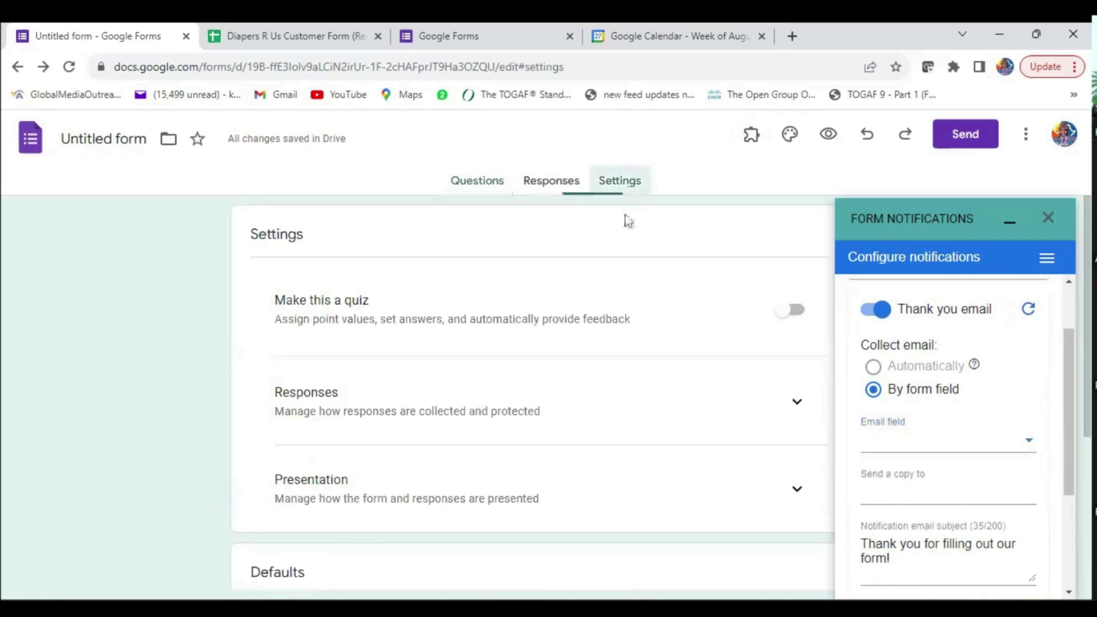
pyautogui.click(792, 406)
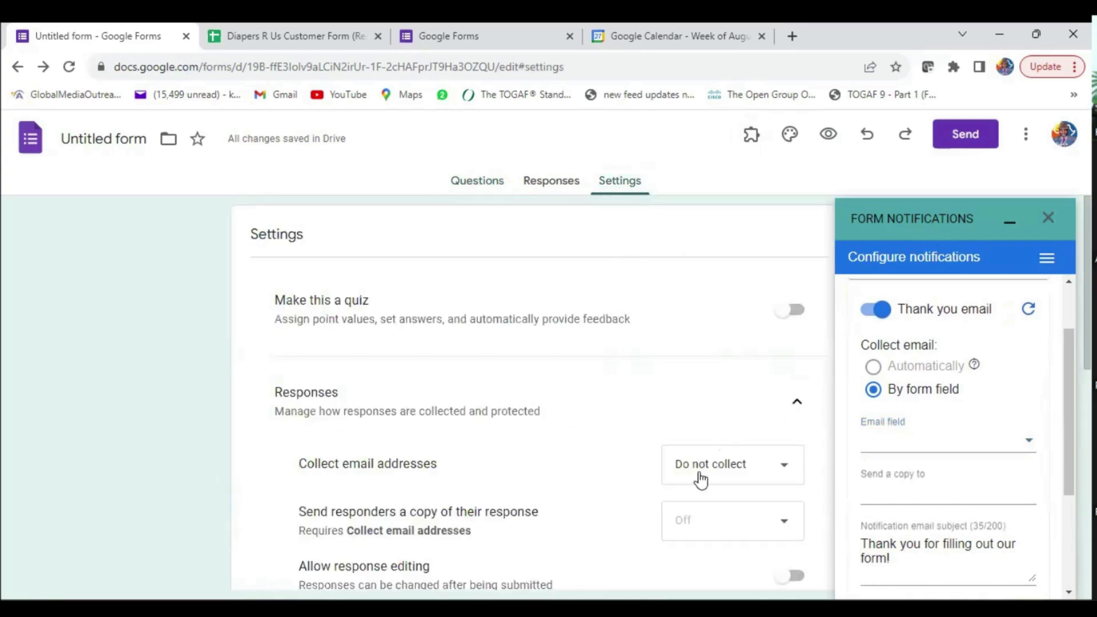
pyautogui.click(729, 474)
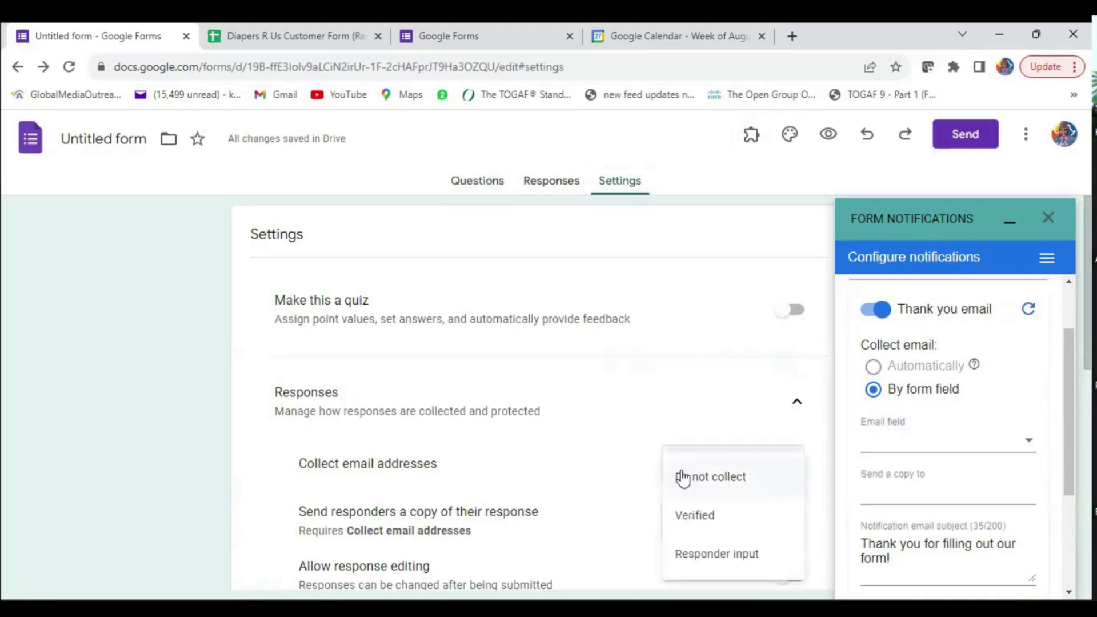
pyautogui.click(709, 554)
pyautogui.click(953, 440)
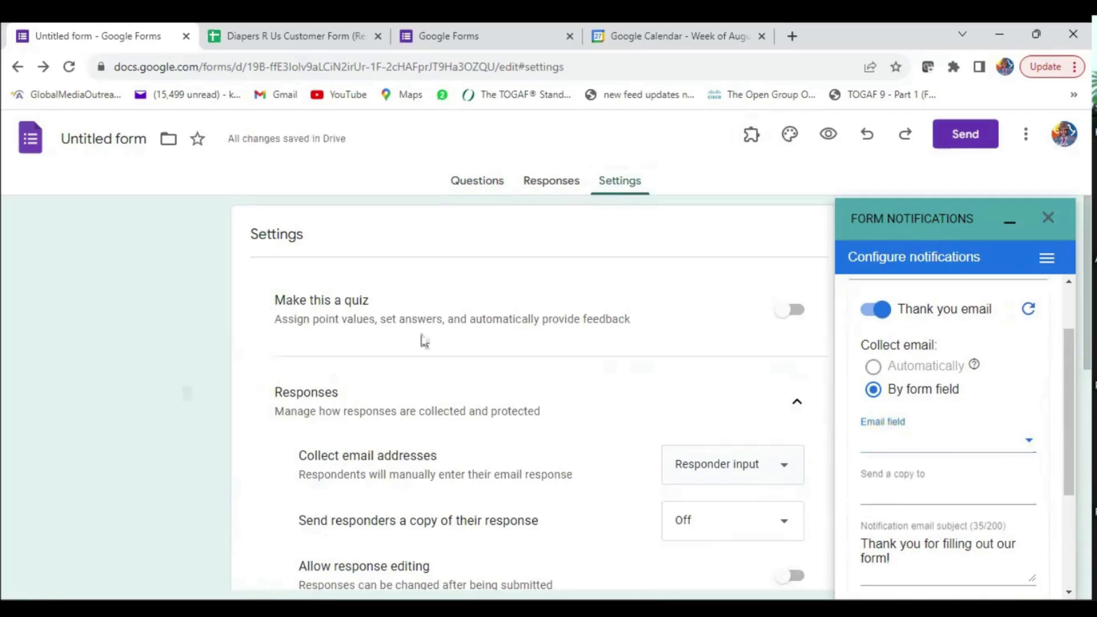
pyautogui.click(477, 184)
# - Re-toggle the thank-you email, try automatic email collection, and close the Form Notifications sidebar
pyautogui.click(1027, 443)
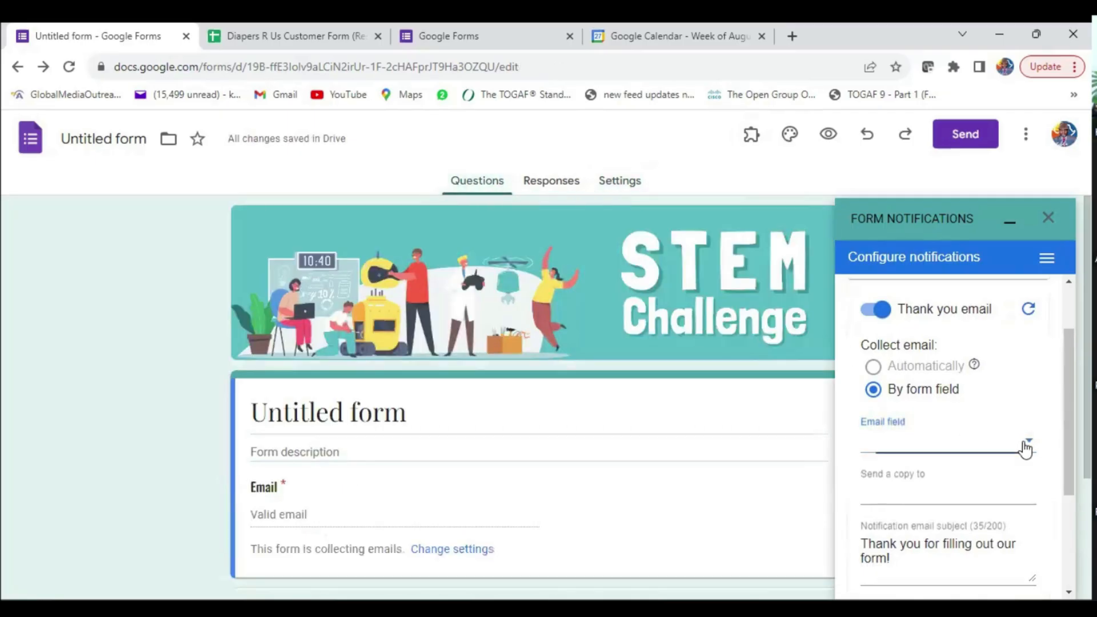
pyautogui.click(872, 314)
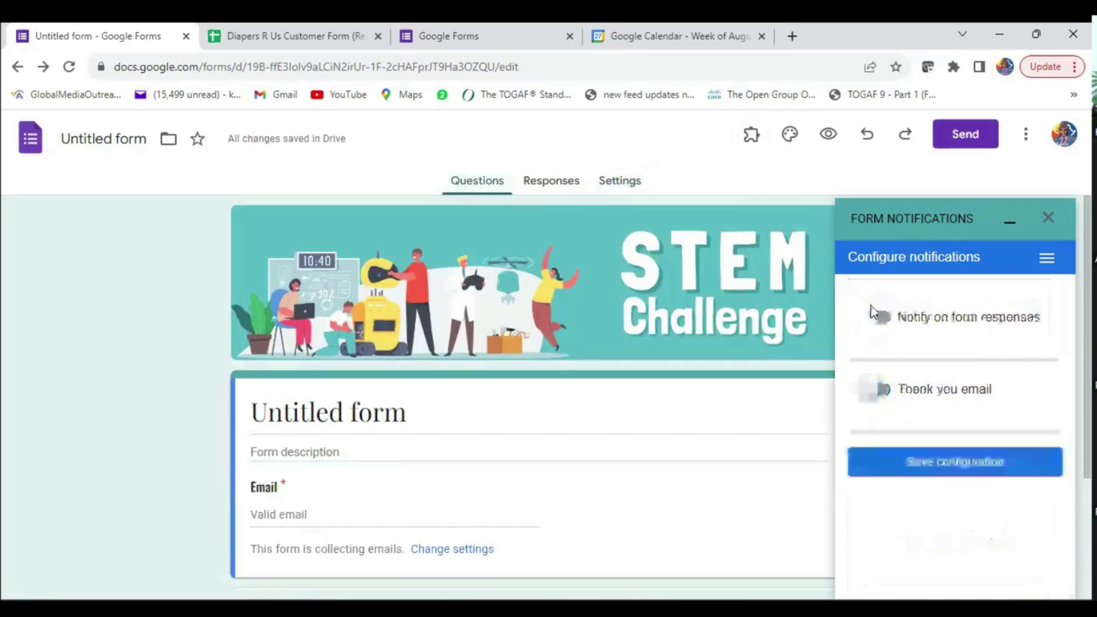
pyautogui.click(872, 392)
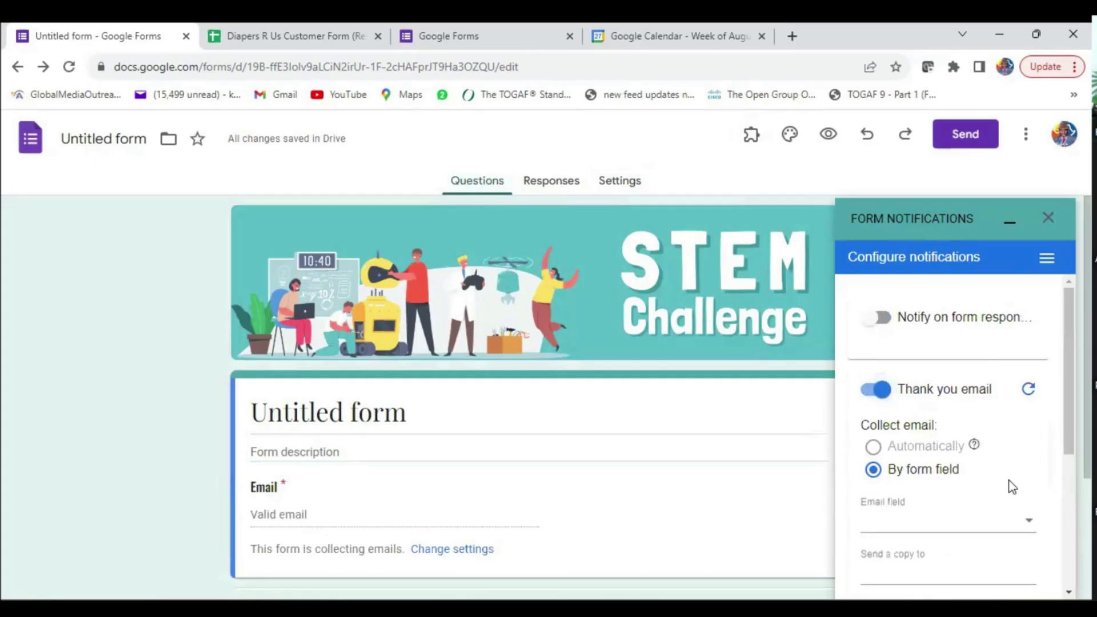
pyautogui.click(1007, 517)
pyautogui.scroll(-1, 1006, 521)
pyautogui.scroll(-3, 1006, 520)
pyautogui.scroll(3, 977, 455)
pyautogui.click(871, 369)
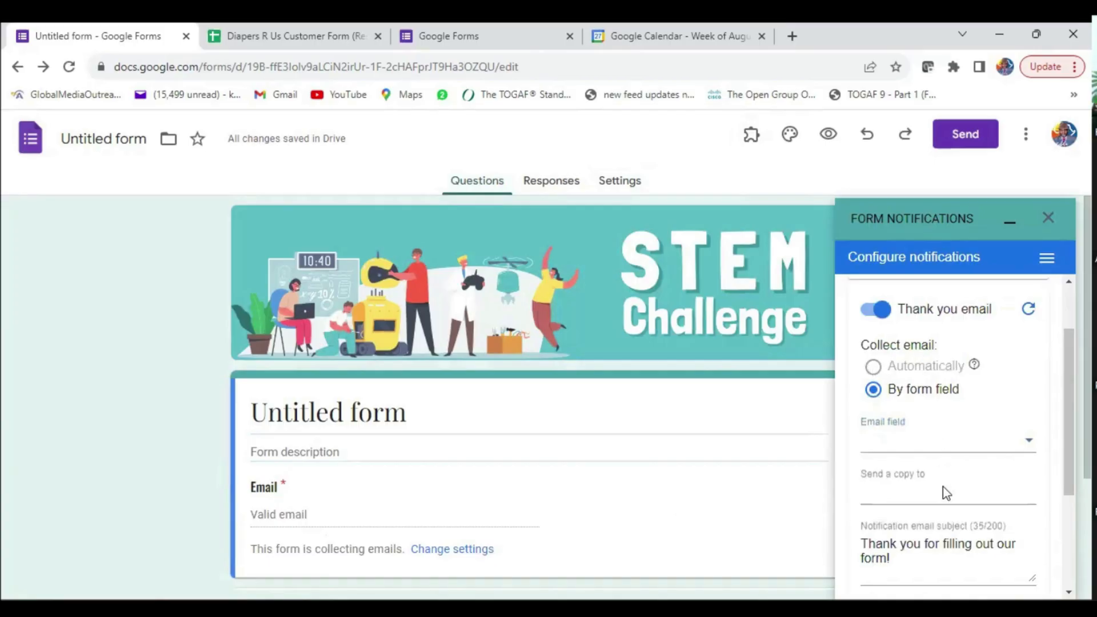
pyautogui.click(1047, 218)
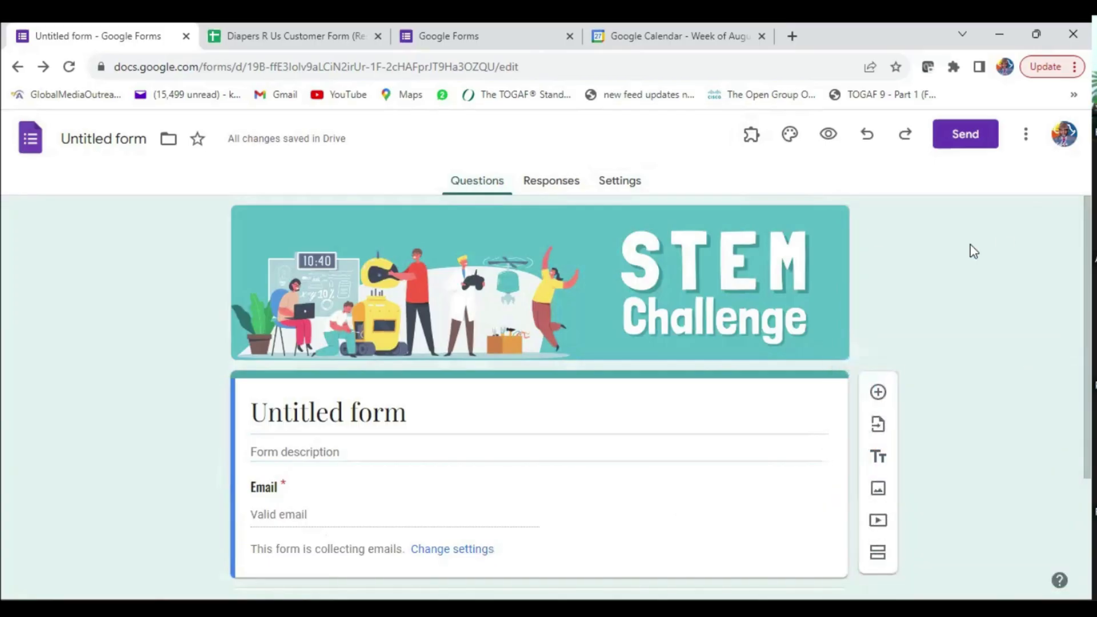
# - Reopen Form Notifications, switch the thank-you email on, and reveal its subject and body fields
pyautogui.click(762, 150)
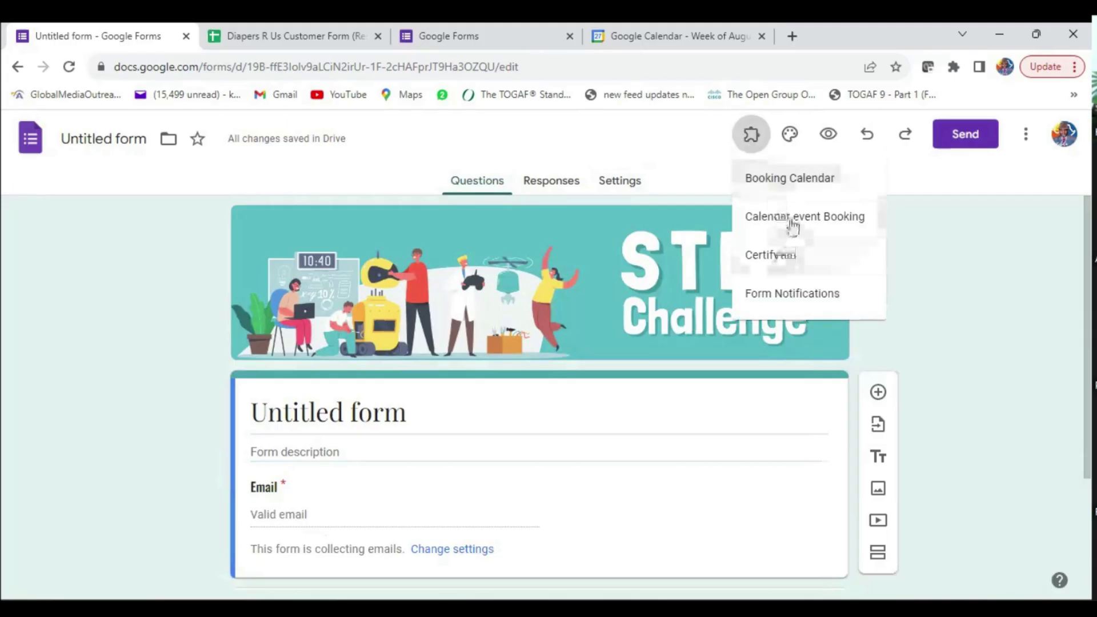
pyautogui.click(795, 293)
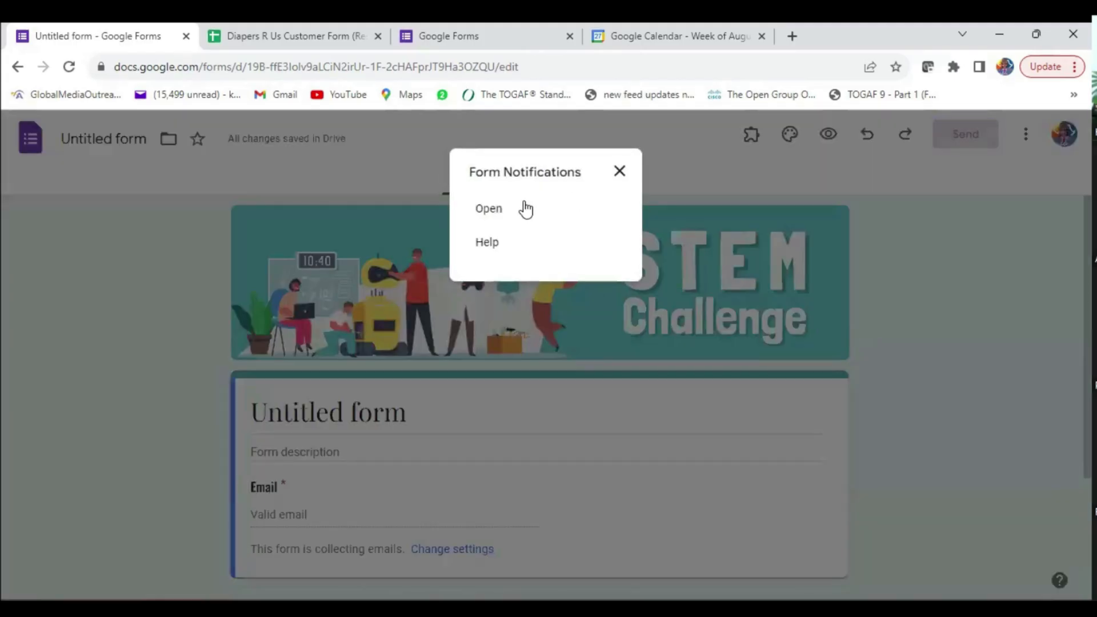
pyautogui.click(493, 211)
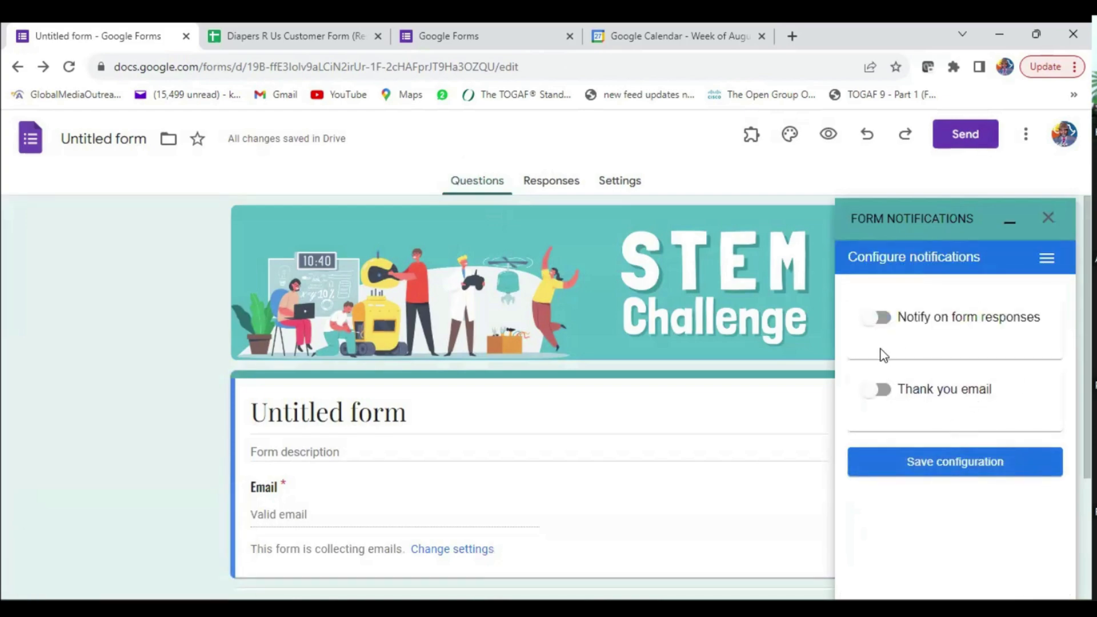
pyautogui.click(880, 390)
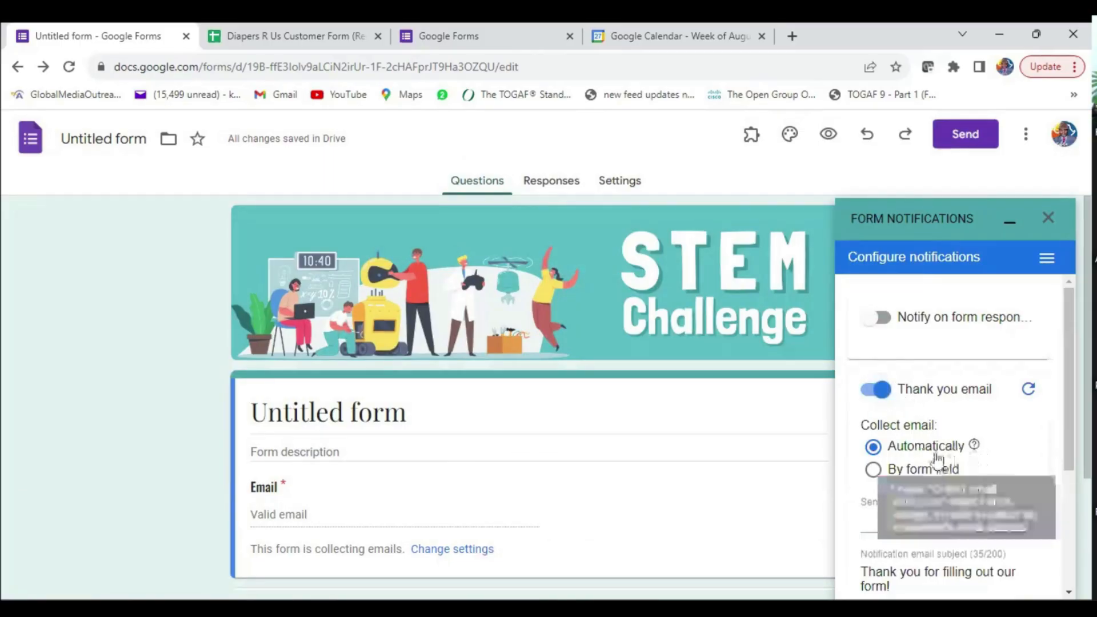
pyautogui.scroll(-3, 938, 446)
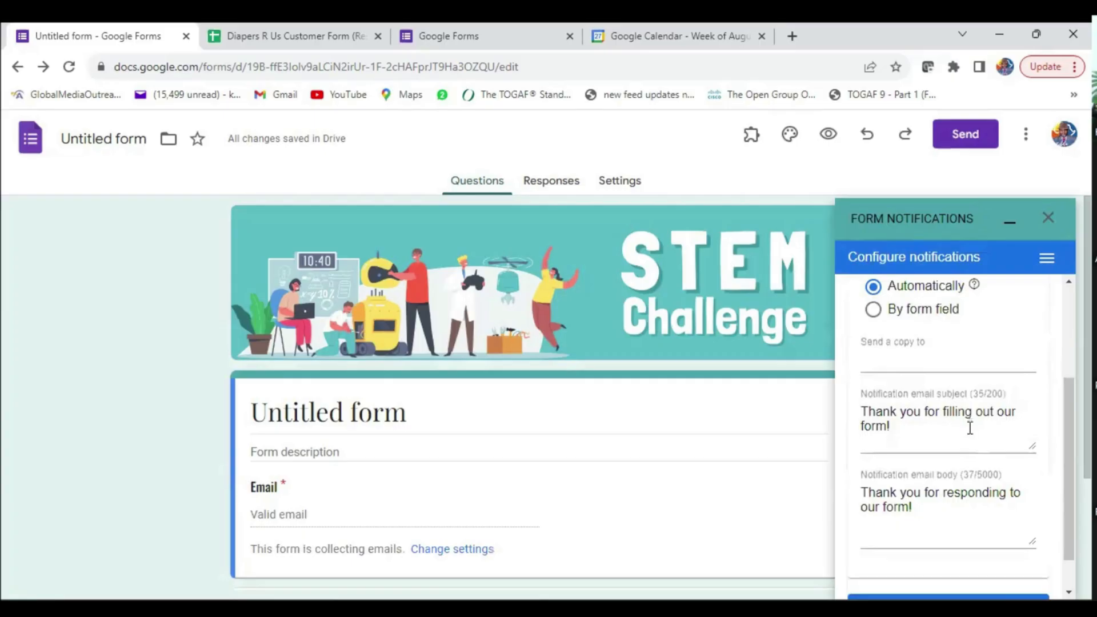
pyautogui.scroll(-1, 914, 421)
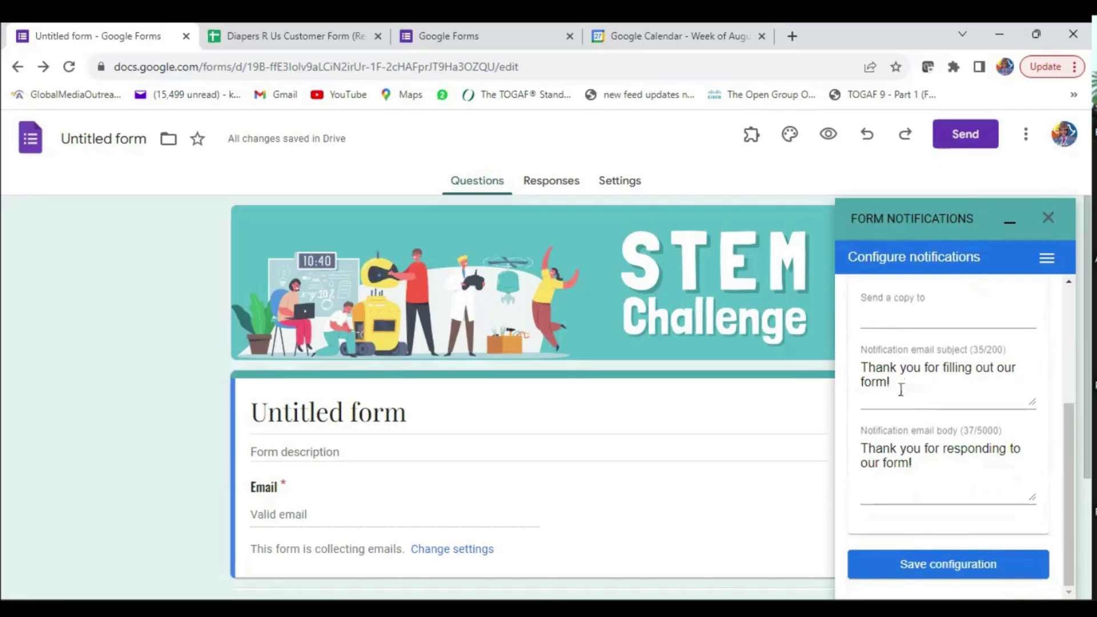
# - Change the thank-you email subject to 'Welcome to STEM Chllenge'
pyautogui.moveTo(896, 387); pyautogui.dragTo(836, 367)
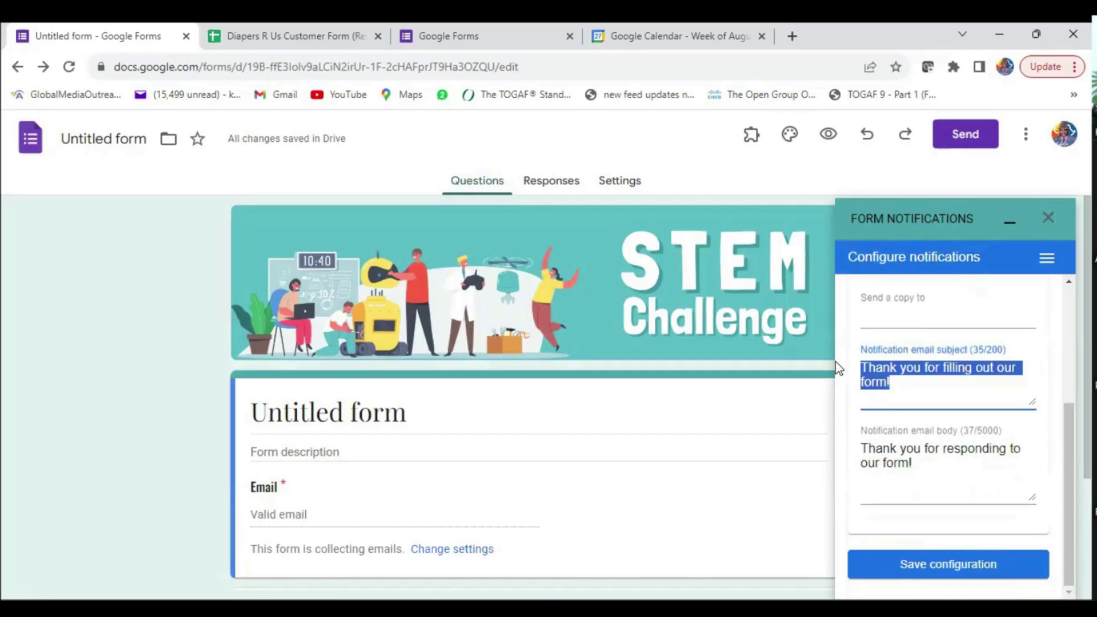
pyautogui.write('Welcome t')
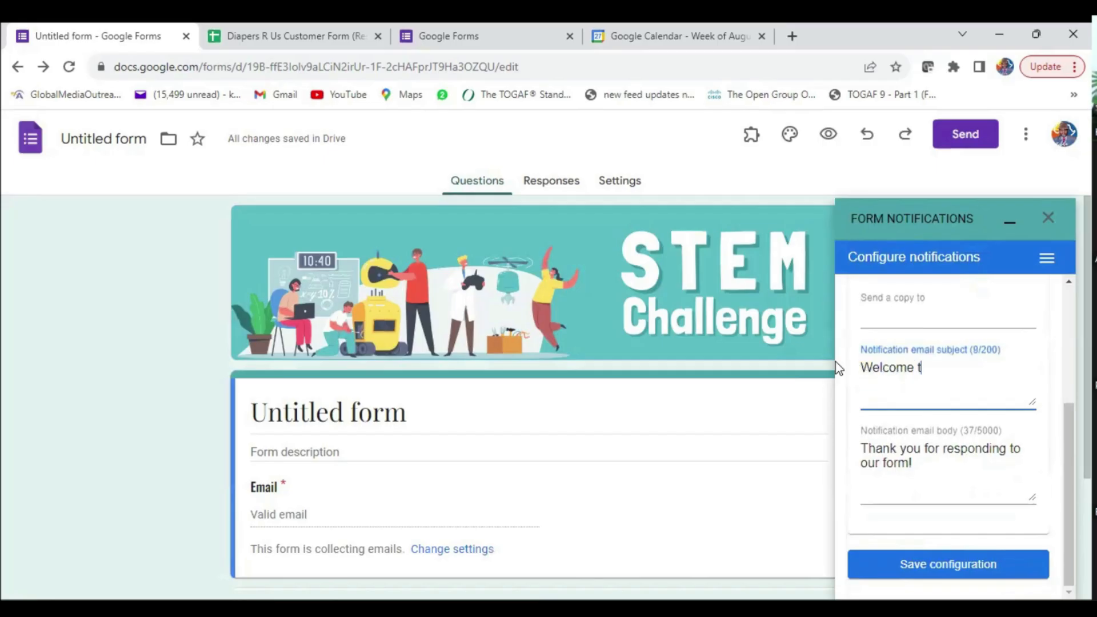
pyautogui.write('o STEM Cha')
pyautogui.press('BackSpace')
pyautogui.write('enge')
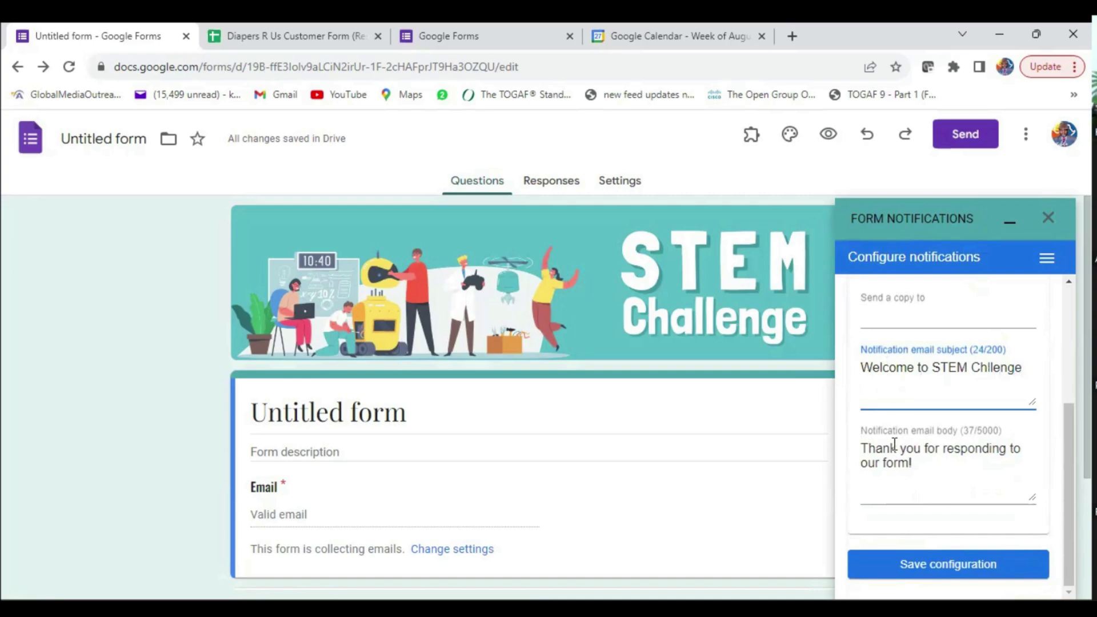
# - Write a thank-you body ending 'We hope you have a great event.', sign 'The STEM Team', and save
pyautogui.moveTo(936, 471); pyautogui.dragTo(828, 441)
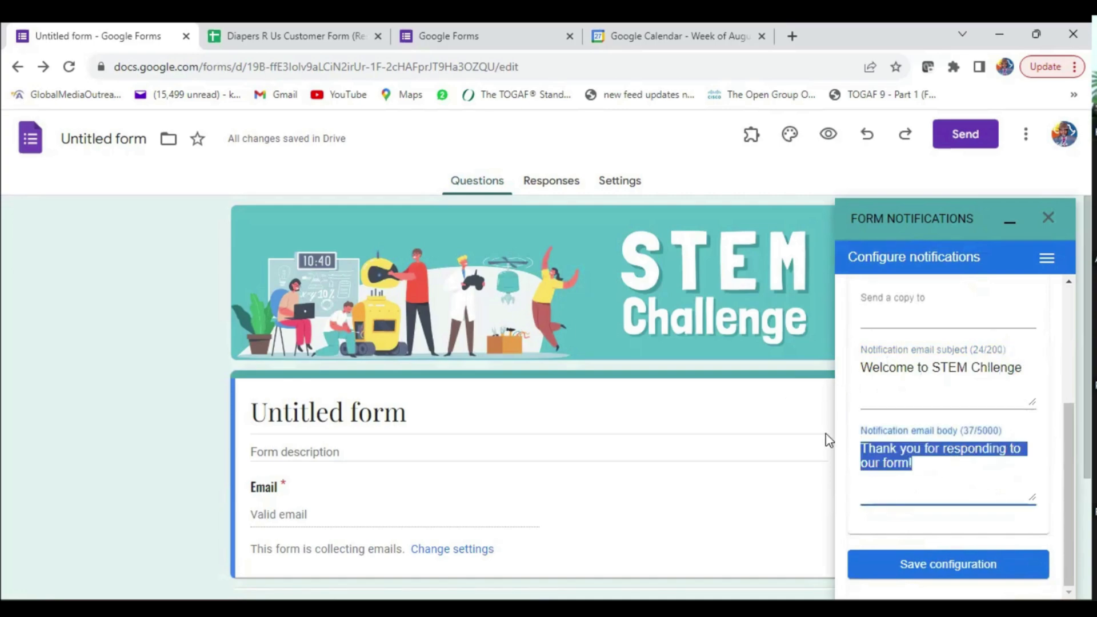
pyautogui.write('Thank you')
pyautogui.write(' for comple')
pyautogui.write('ting this ')
pyautogui.write('form. You ')
pyautogui.write('hav')
pyautogui.press('BackSpace')
pyautogui.press('BackSpace')
pyautogui.press('BackSpace')
pyautogui.press('BackSpace')
pyautogui.press('BackSpace')
pyautogui.press('BackSpace')
pyautogui.press('BackSpace')
pyautogui.write('We hope you have a great event.')
pyautogui.press('Return')
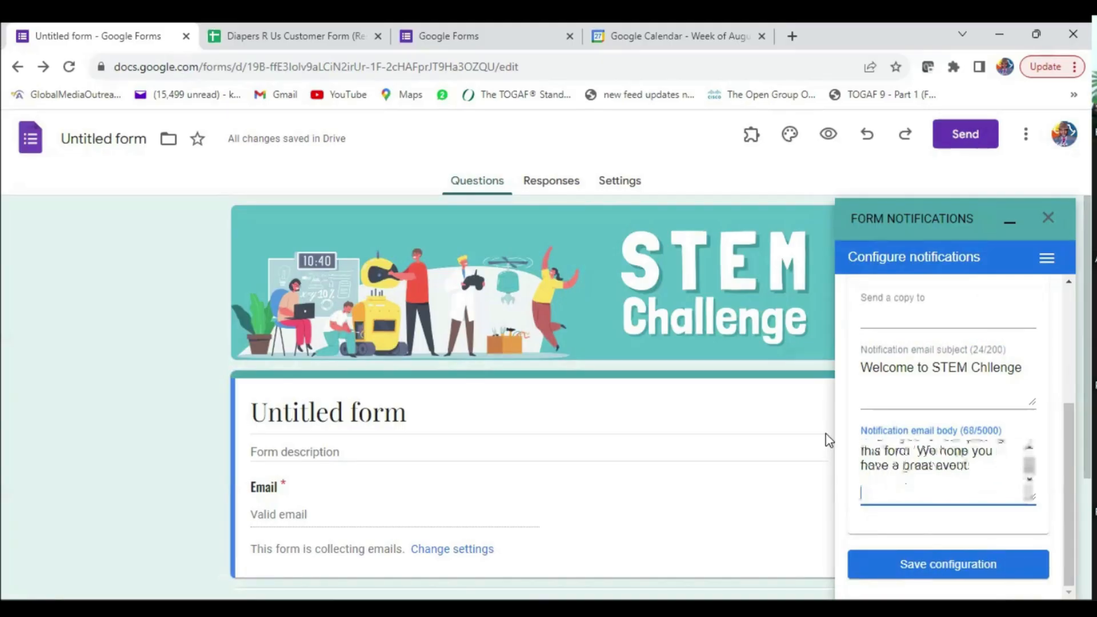
pyautogui.write('The STEM')
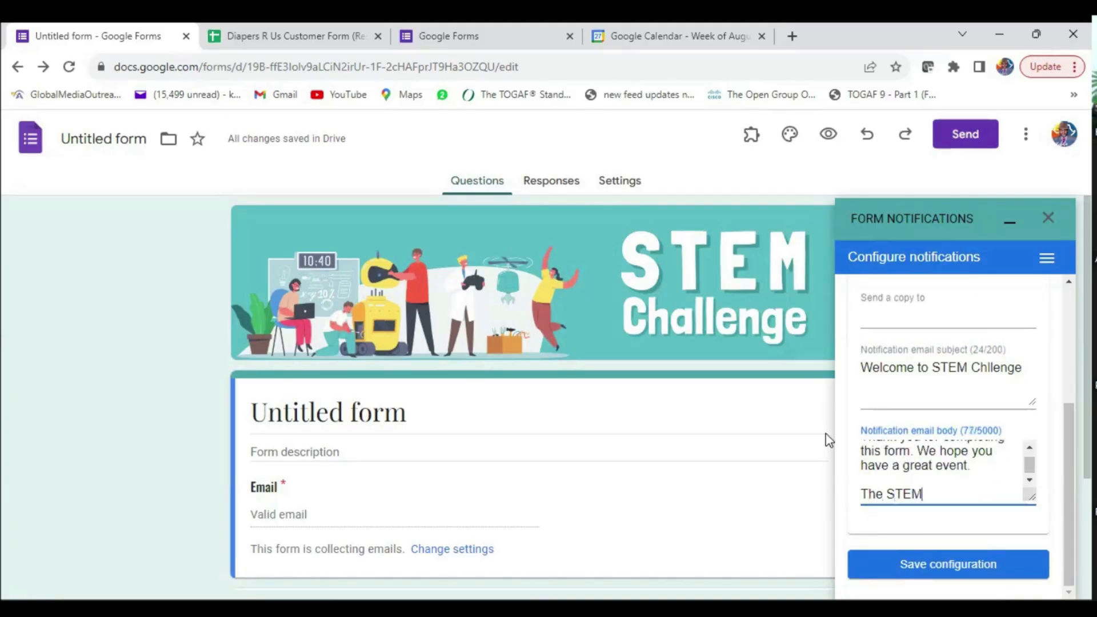
pyautogui.write(' tee')
pyautogui.press('BackSpace')
pyautogui.write('am')
pyautogui.press('Left')
pyautogui.press('Left')
pyautogui.press('Left')
pyautogui.press('BackSpace')
pyautogui.write('T')
pyautogui.moveTo(1031, 467); pyautogui.dragTo(1030, 489)
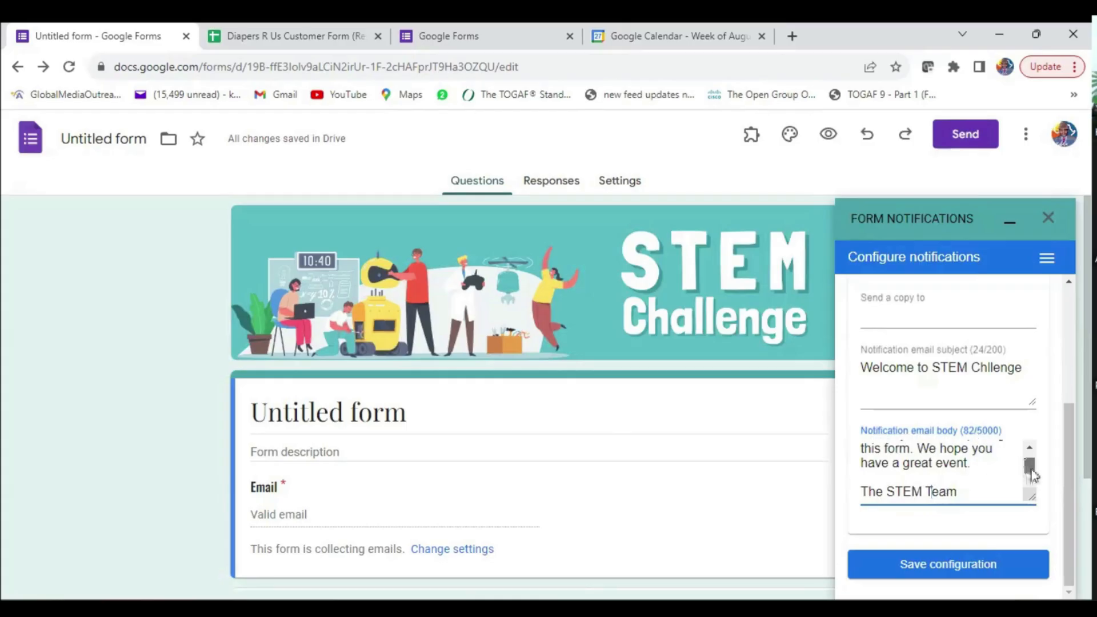
pyautogui.moveTo(1028, 465); pyautogui.dragTo(1028, 455)
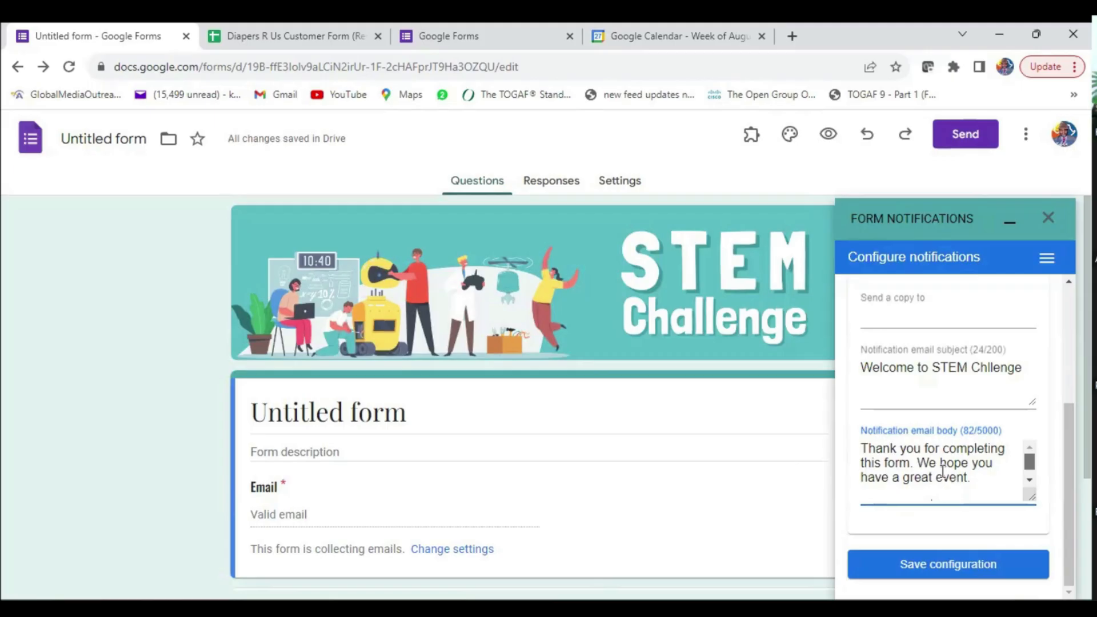
pyautogui.scroll(1, 973, 483)
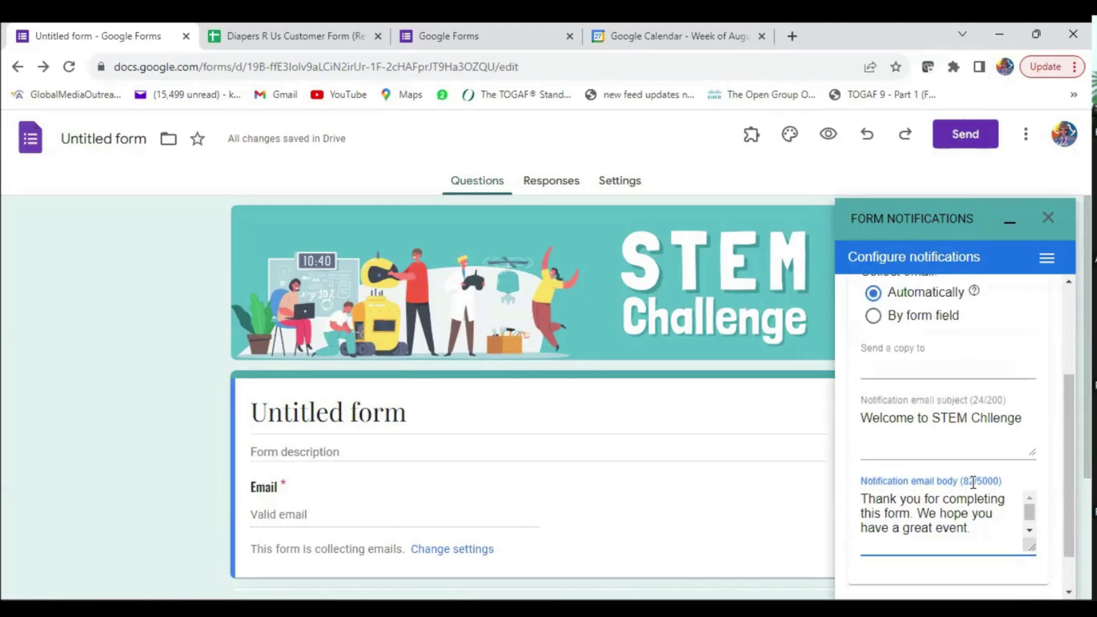
pyautogui.scroll(3, 974, 483)
pyautogui.scroll(-4, 982, 502)
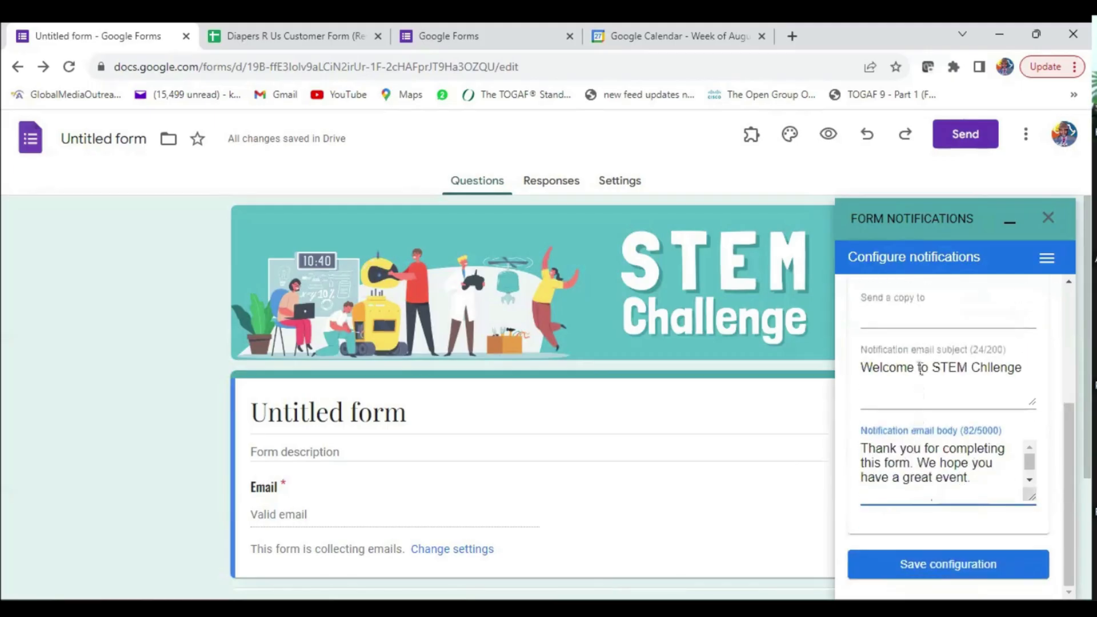
pyautogui.click(948, 570)
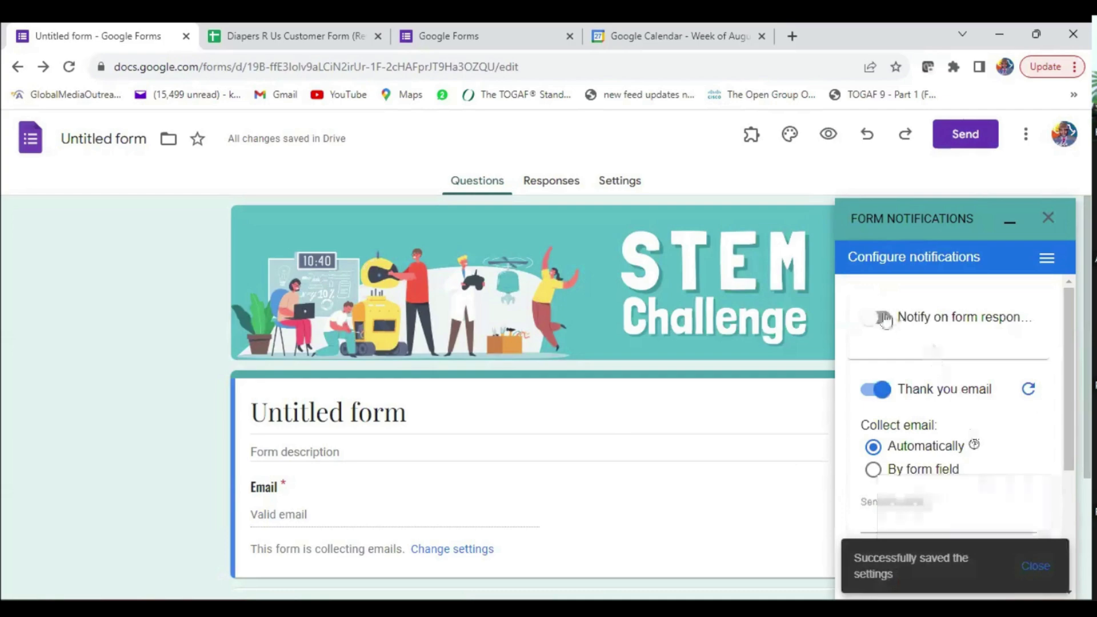
# - Turn on response notifications and add a second recipient e-mail address
pyautogui.click(883, 318)
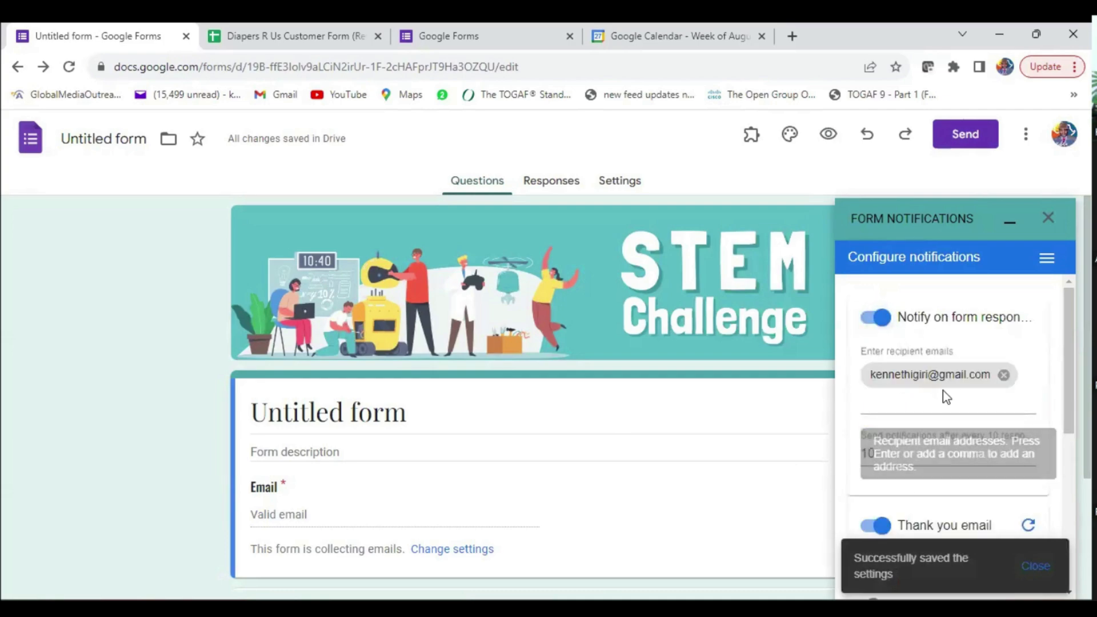
pyautogui.click(905, 398)
pyautogui.write('e')
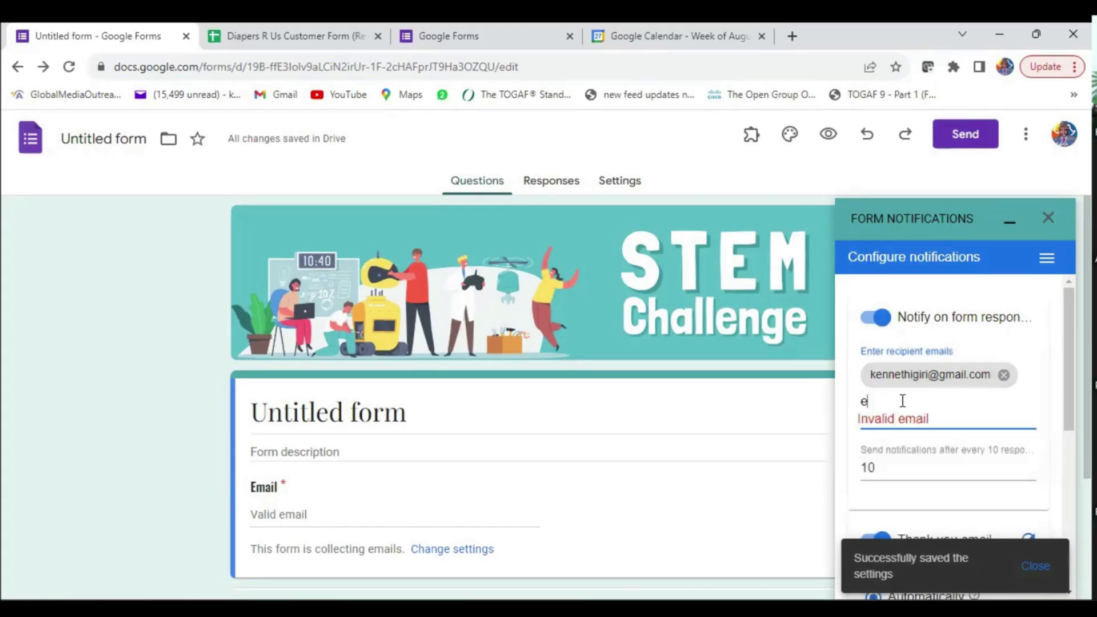
pyautogui.write('liza')
pyautogui.press('BackSpace')
pyautogui.click(897, 456)
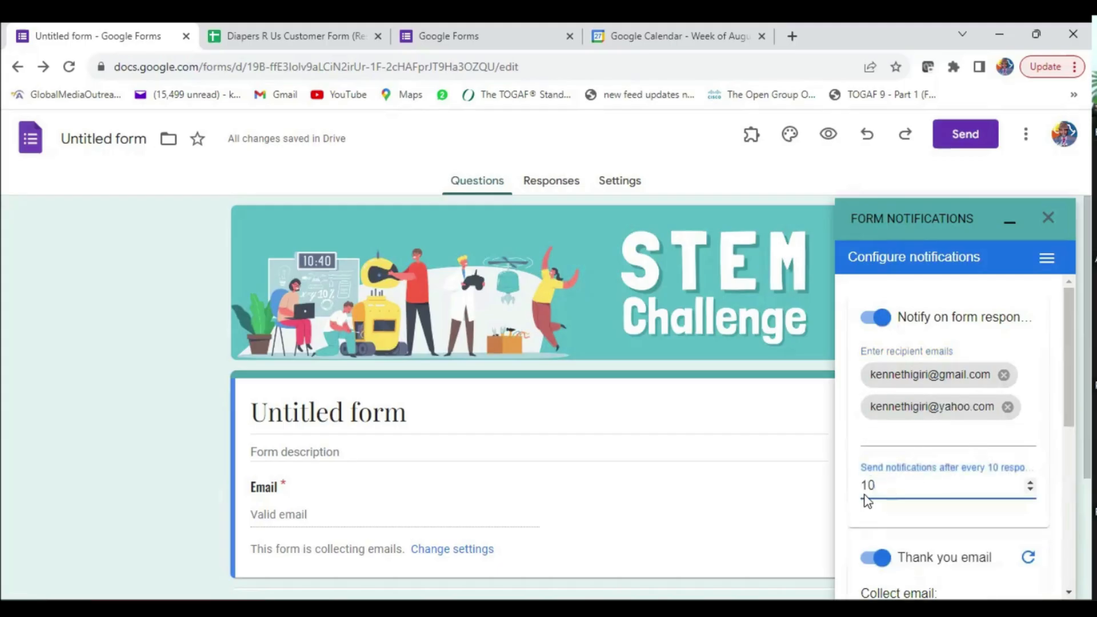
pyautogui.scroll(-2, 898, 494)
# - Set notifications to be sent after every 3 responses
pyautogui.scroll(2, 897, 421)
pyautogui.press('BackSpace')
pyautogui.write('0')
pyautogui.scroll(-2, 925, 452)
pyautogui.scroll(-2, 936, 461)
pyautogui.scroll(-4, 940, 458)
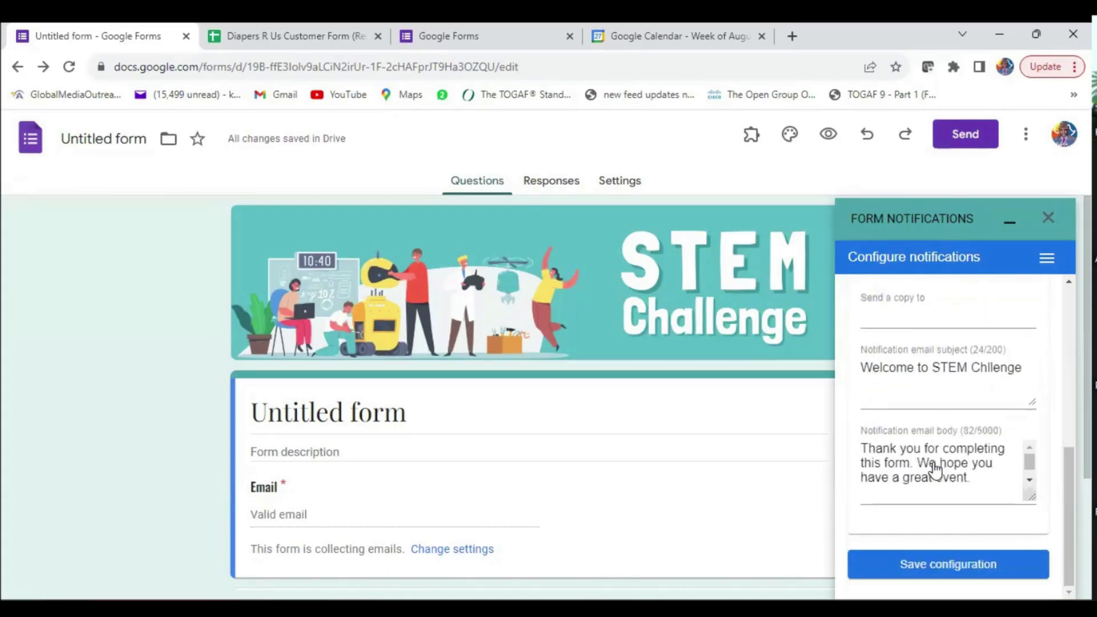
pyautogui.scroll(6, 933, 468)
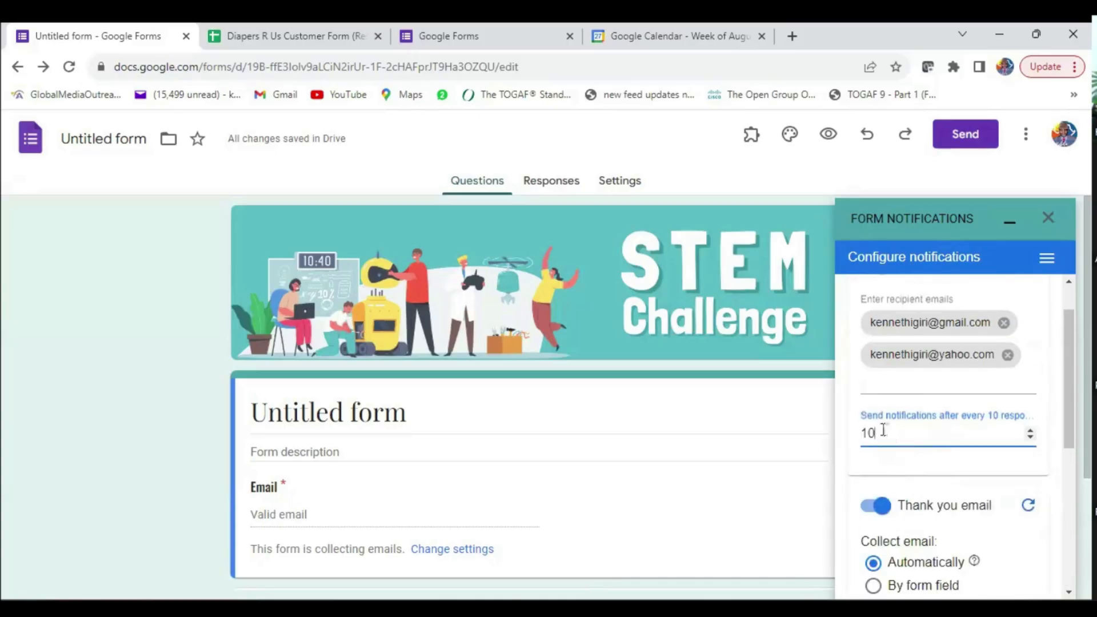
pyautogui.doubleClick(866, 432)
pyautogui.write('3')
pyautogui.scroll(-5, 926, 482)
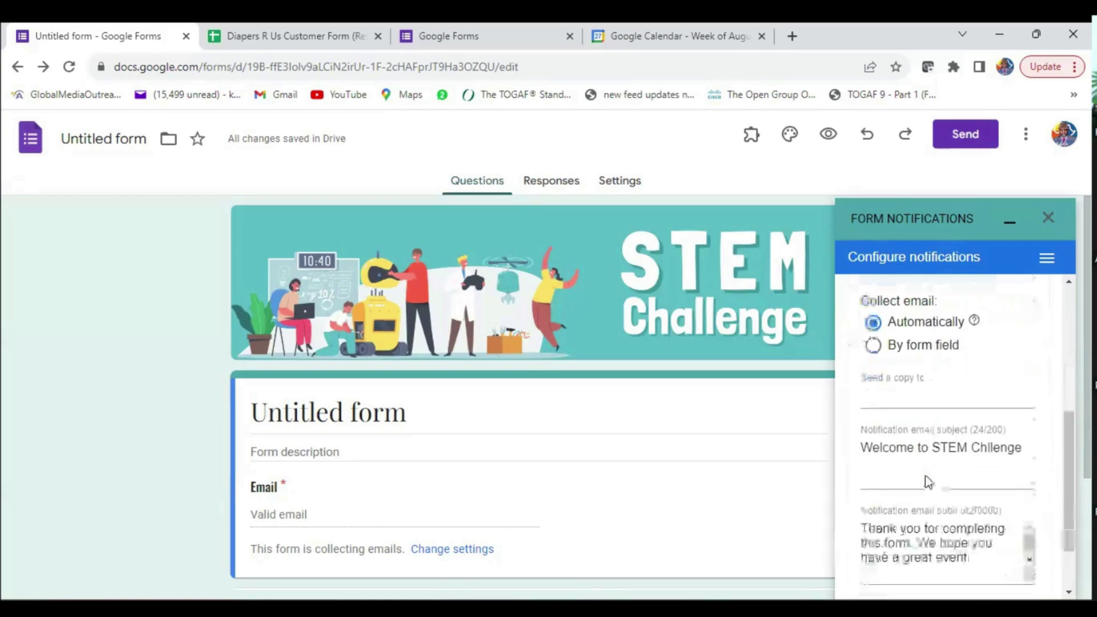
# - Save the notification configuration, dismiss the confirmation, and close the sidebar
pyautogui.click(925, 566)
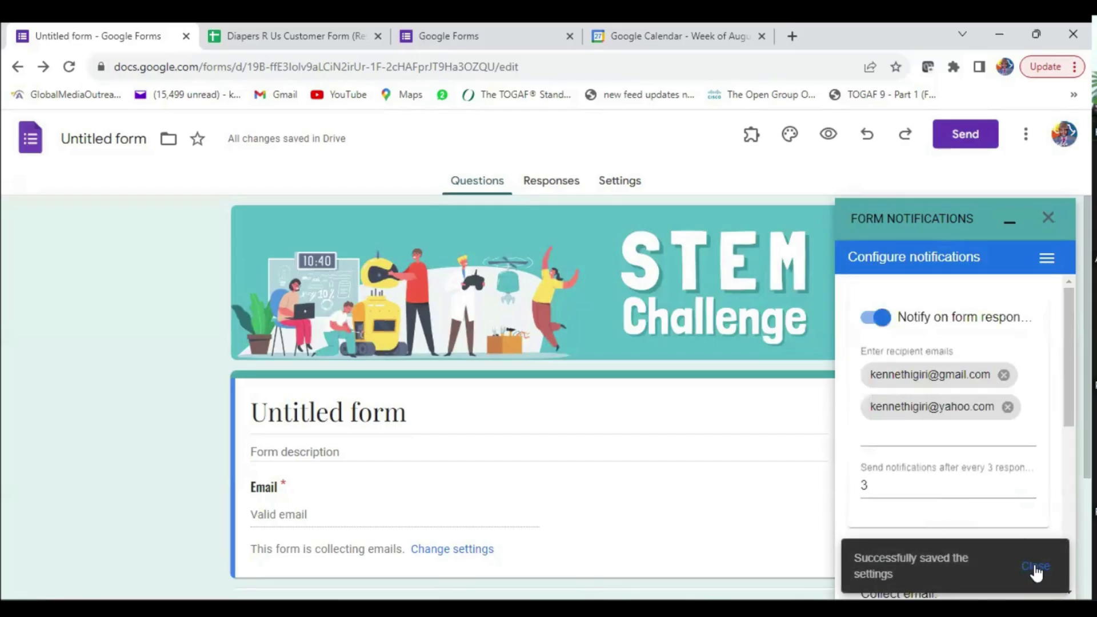
pyautogui.click(1036, 568)
pyautogui.click(1048, 218)
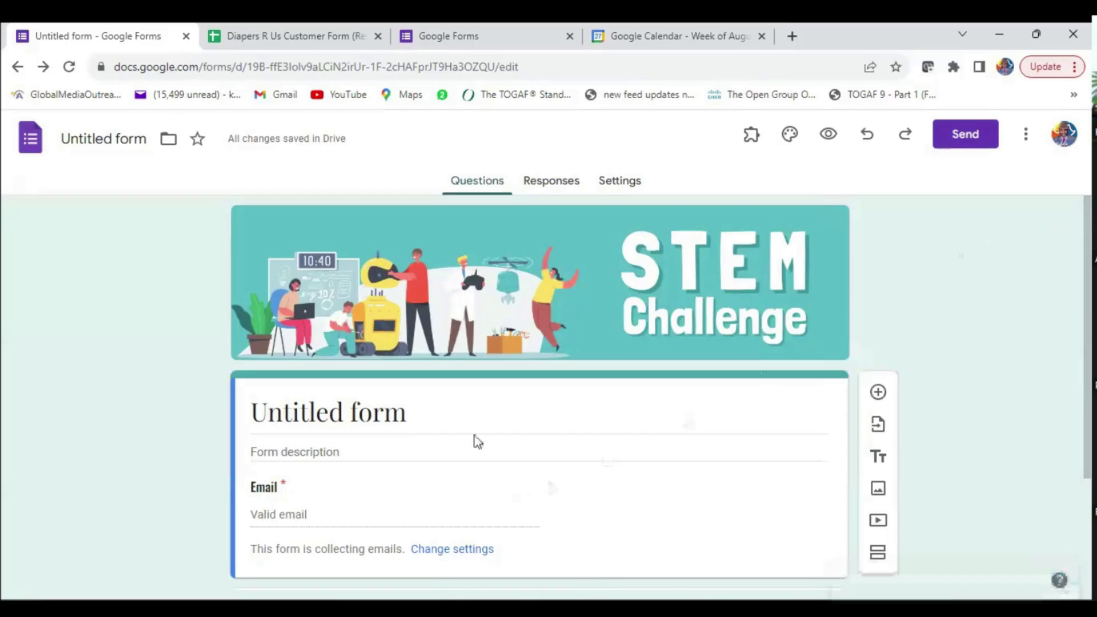
# - Retitle the untitled question 'Full Name [Firstname Lastname]' and make it required
pyautogui.scroll(-3, 462, 419)
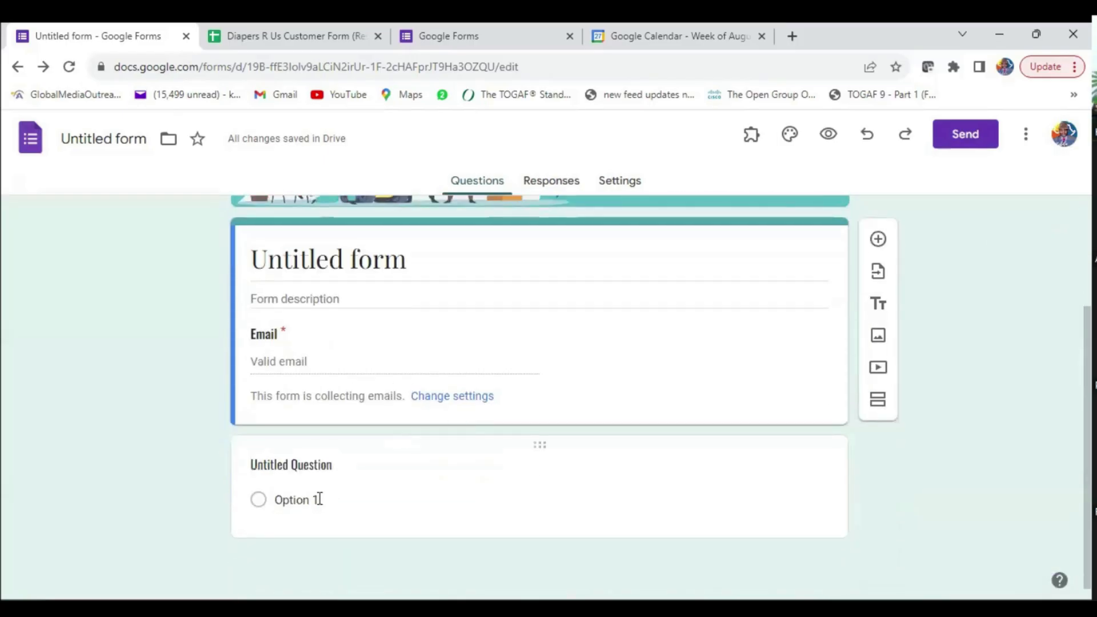
pyautogui.click(320, 499)
pyautogui.scroll(-2, 356, 477)
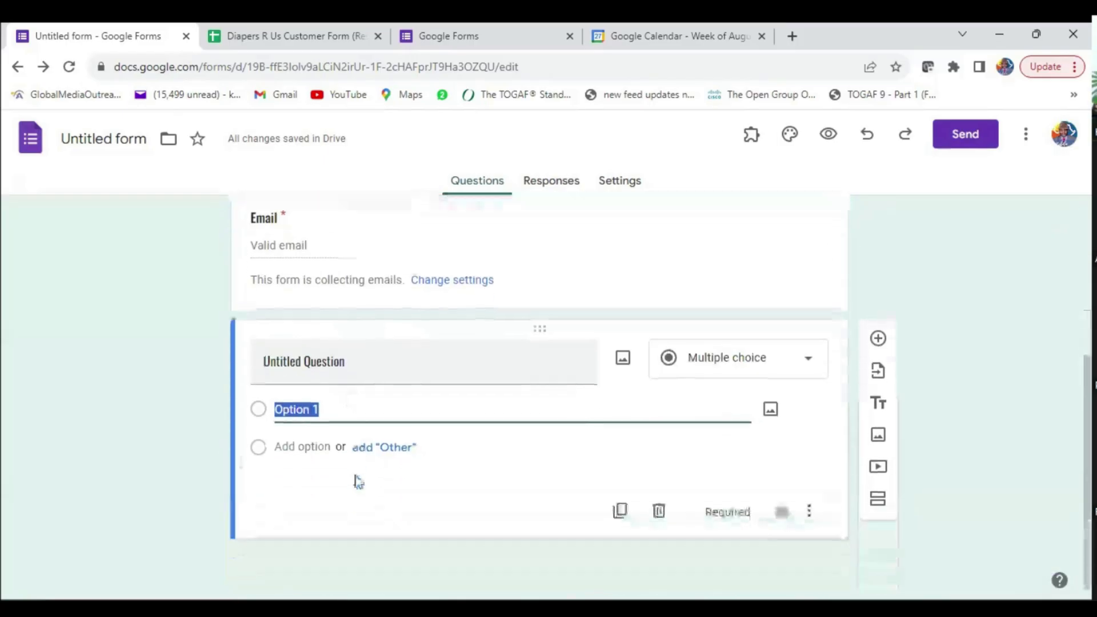
pyautogui.click(332, 353)
pyautogui.write('Full Name')
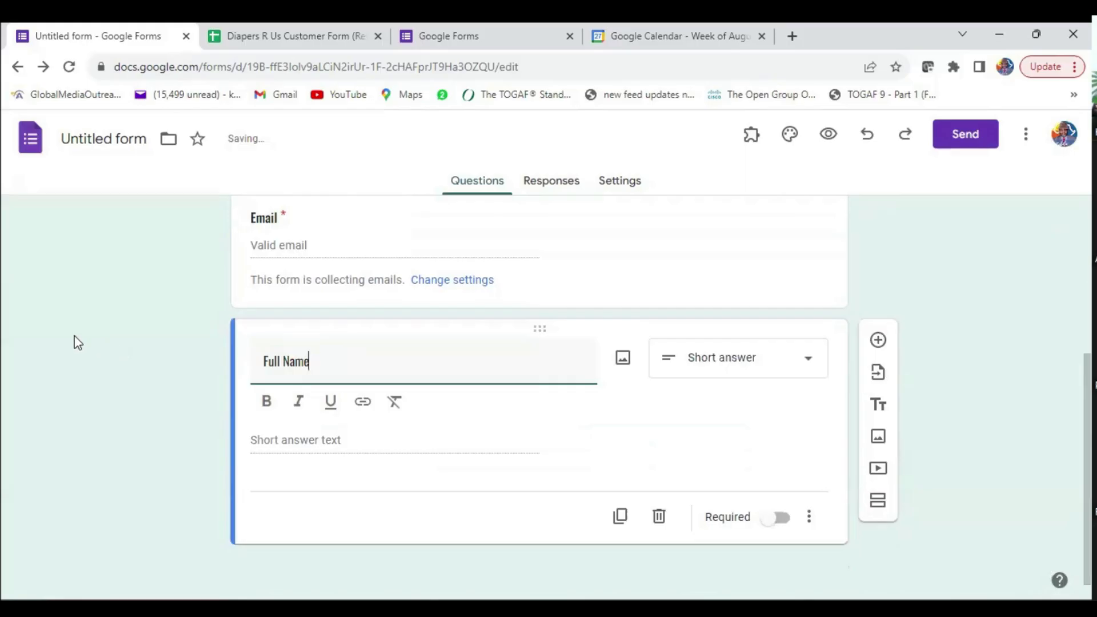
pyautogui.write('[')
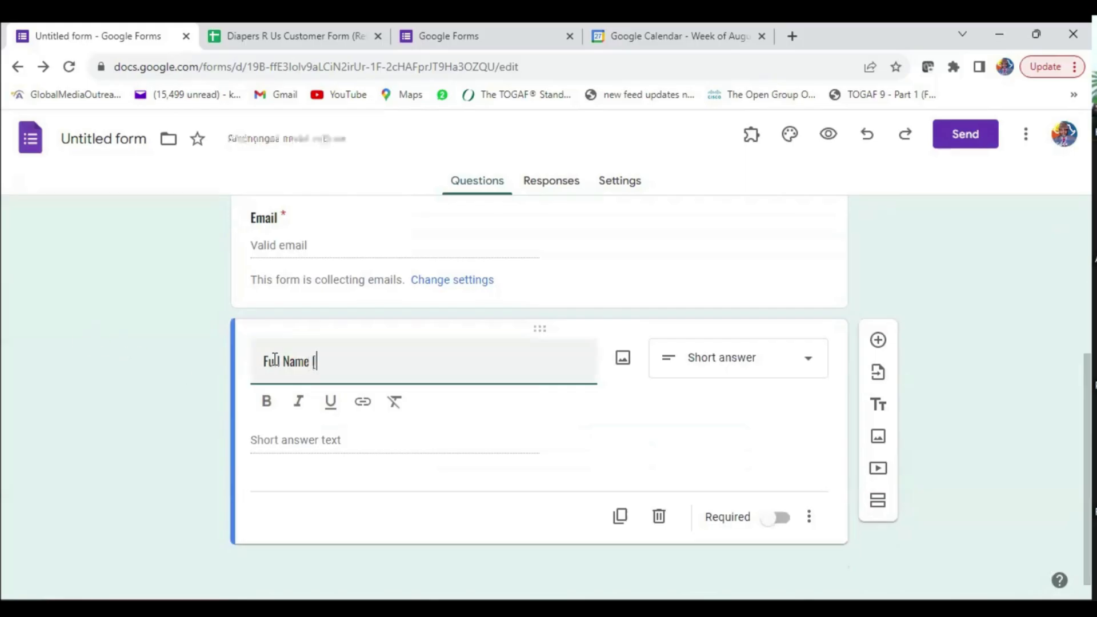
pyautogui.write('Firstnam')
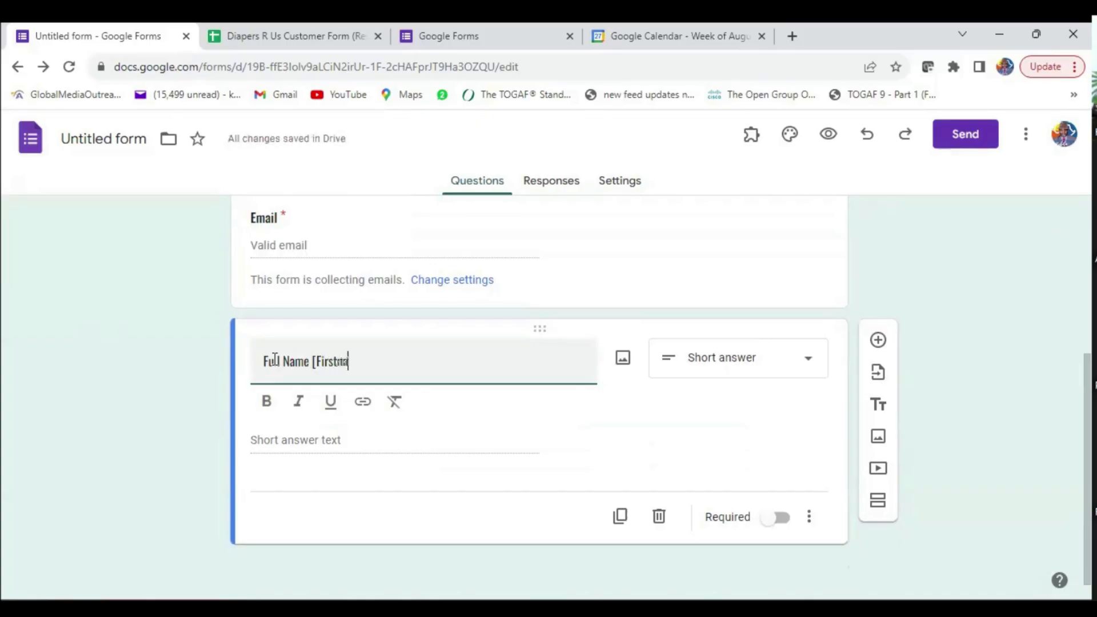
pyautogui.write('e Lastname')
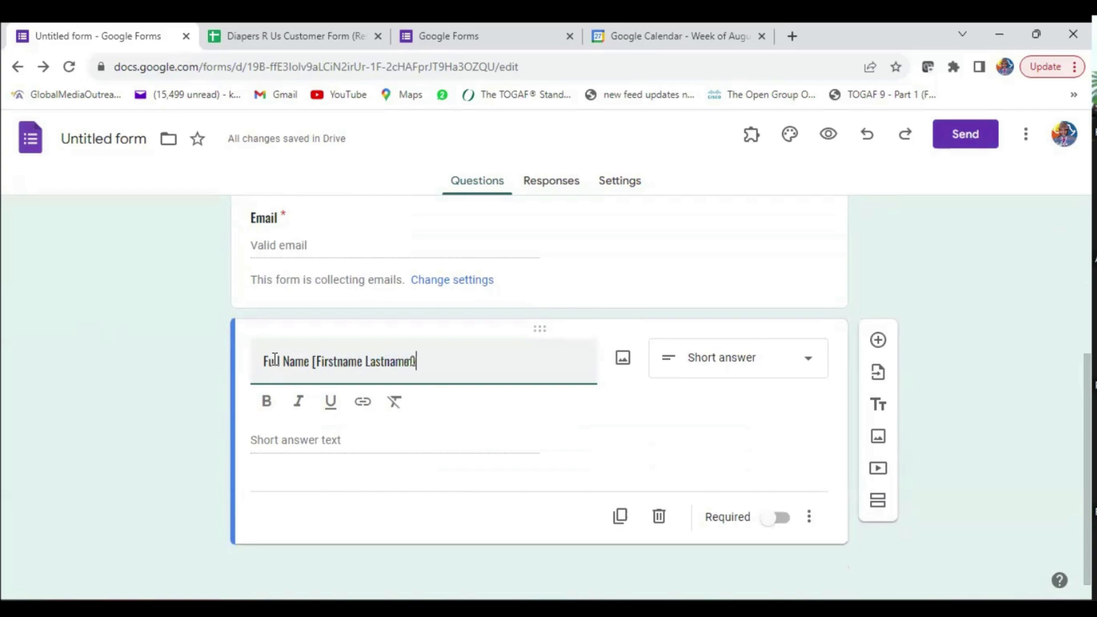
pyautogui.write(']')
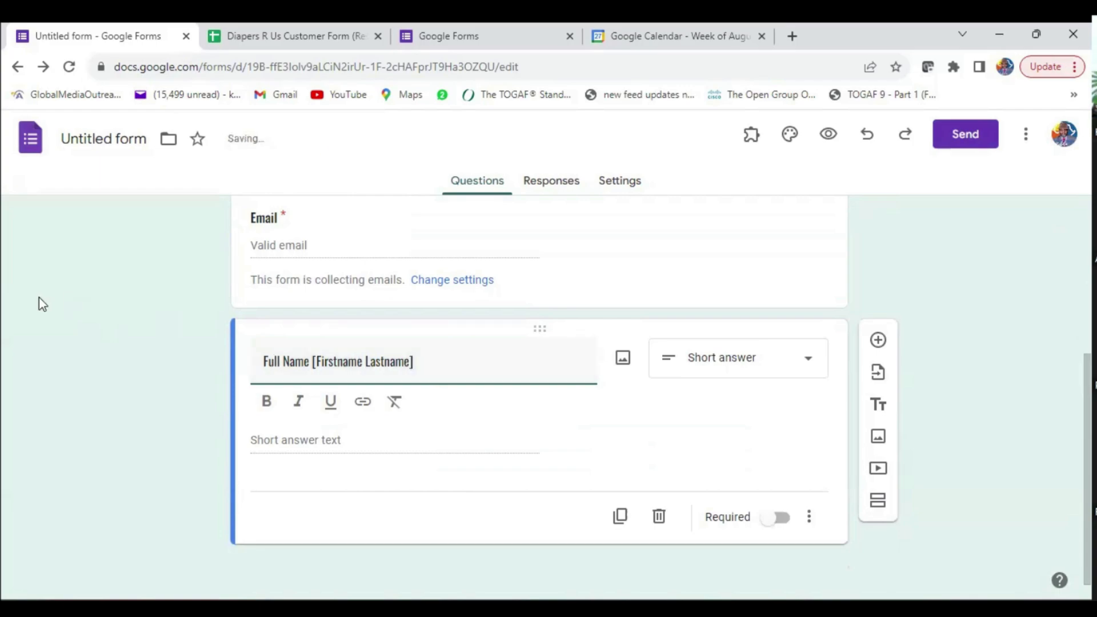
pyautogui.click(777, 517)
pyautogui.click(775, 517)
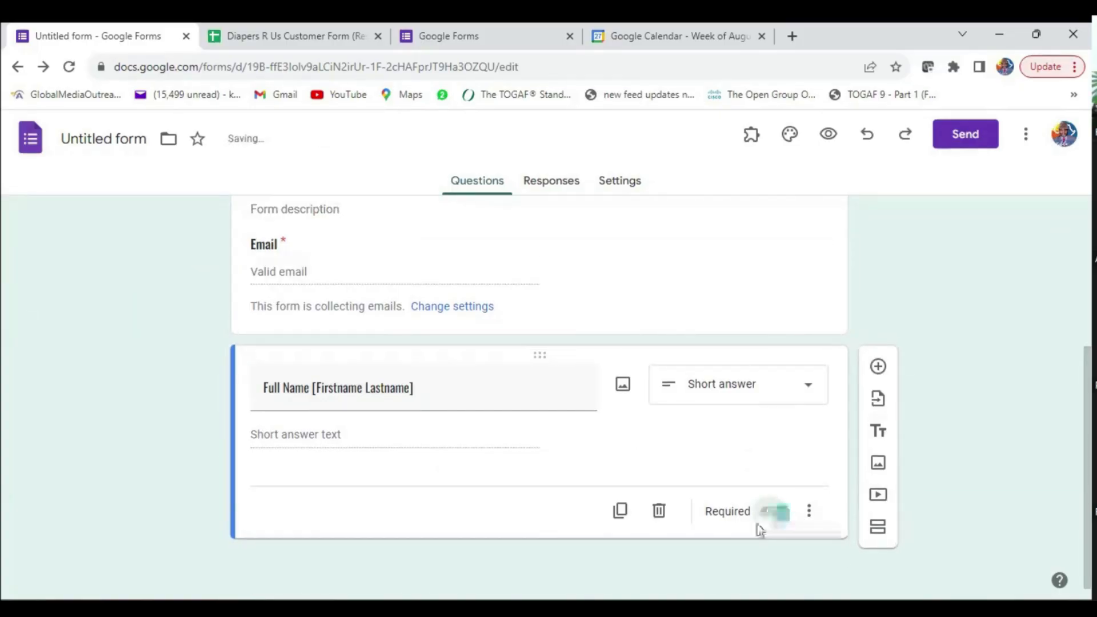
# - Add a required question titled 'Phone Number'
pyautogui.click(879, 367)
pyautogui.write('Phone Numbera')
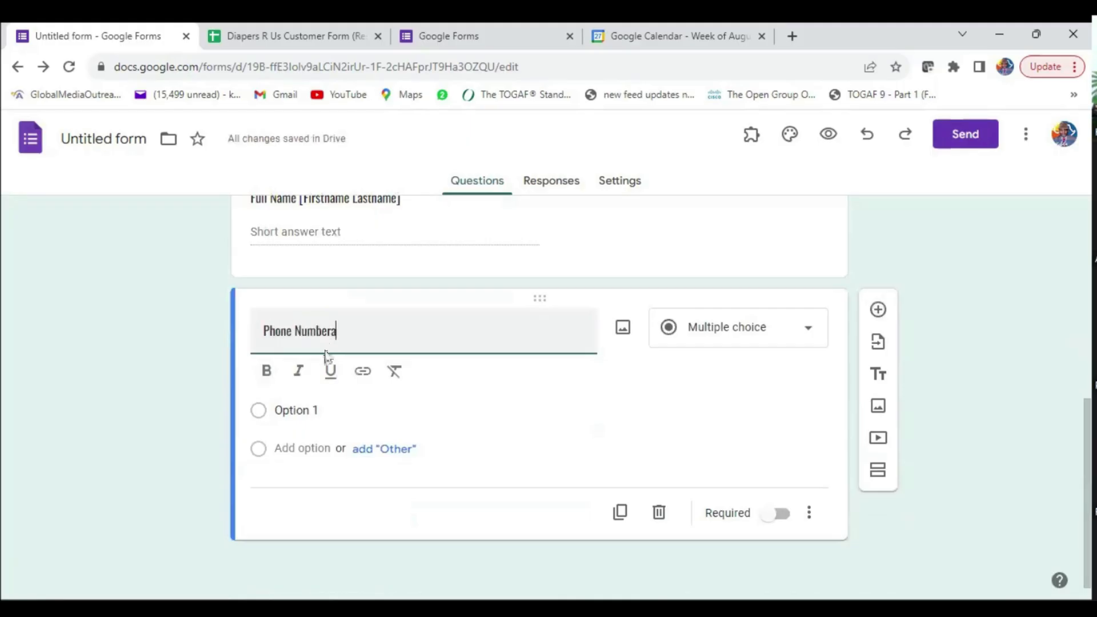
pyautogui.press('BackSpace')
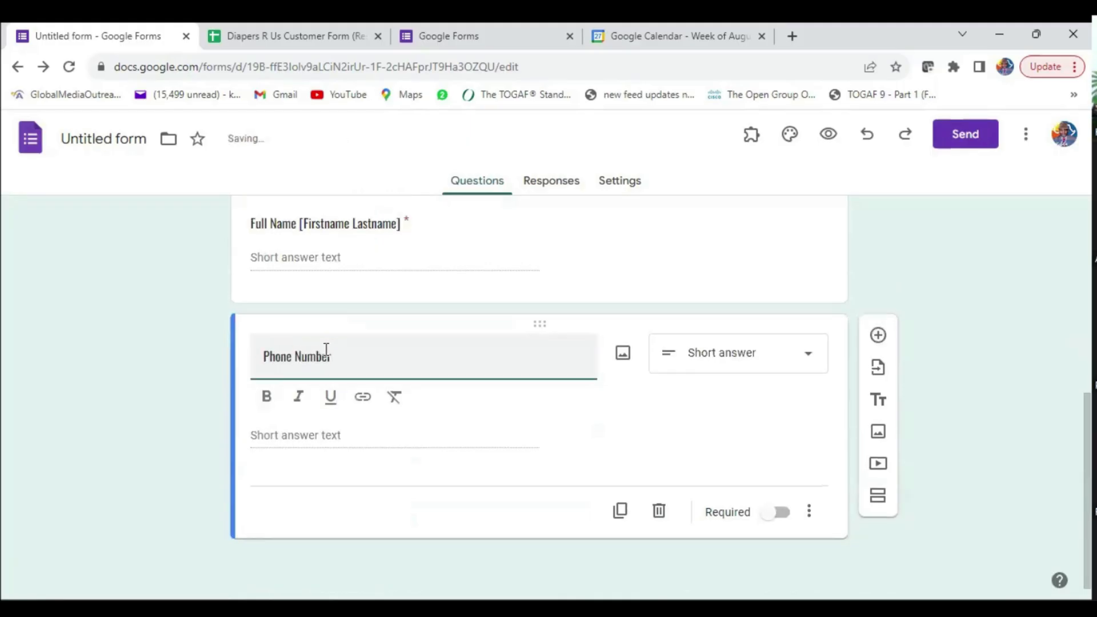
pyautogui.click(780, 513)
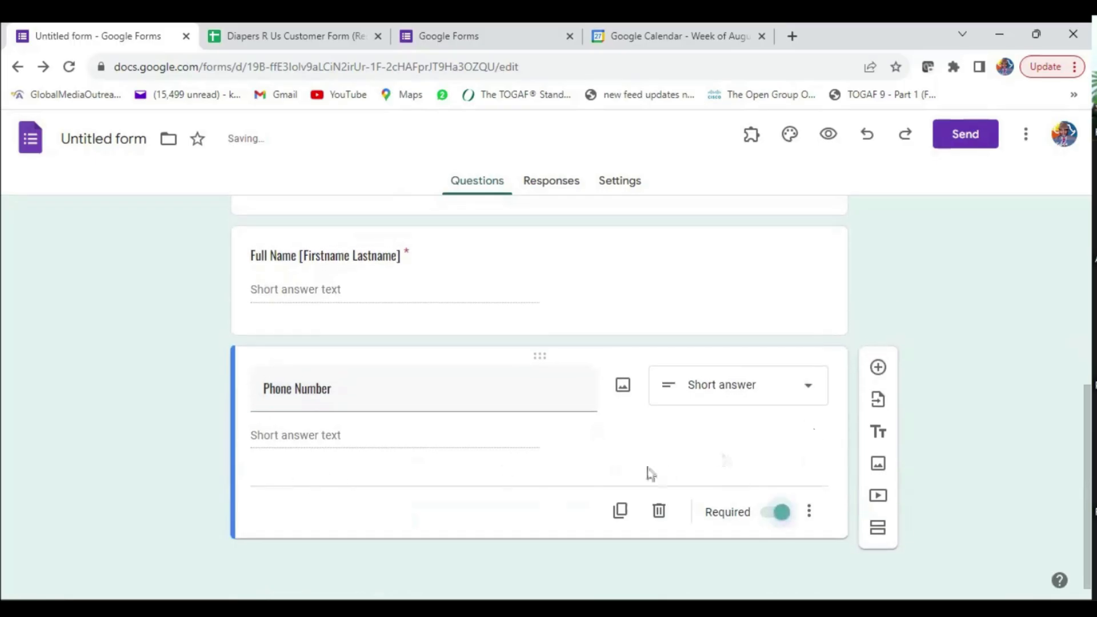
# - Add Whole number response validation with the error text 'Please use a number'
pyautogui.click(809, 511)
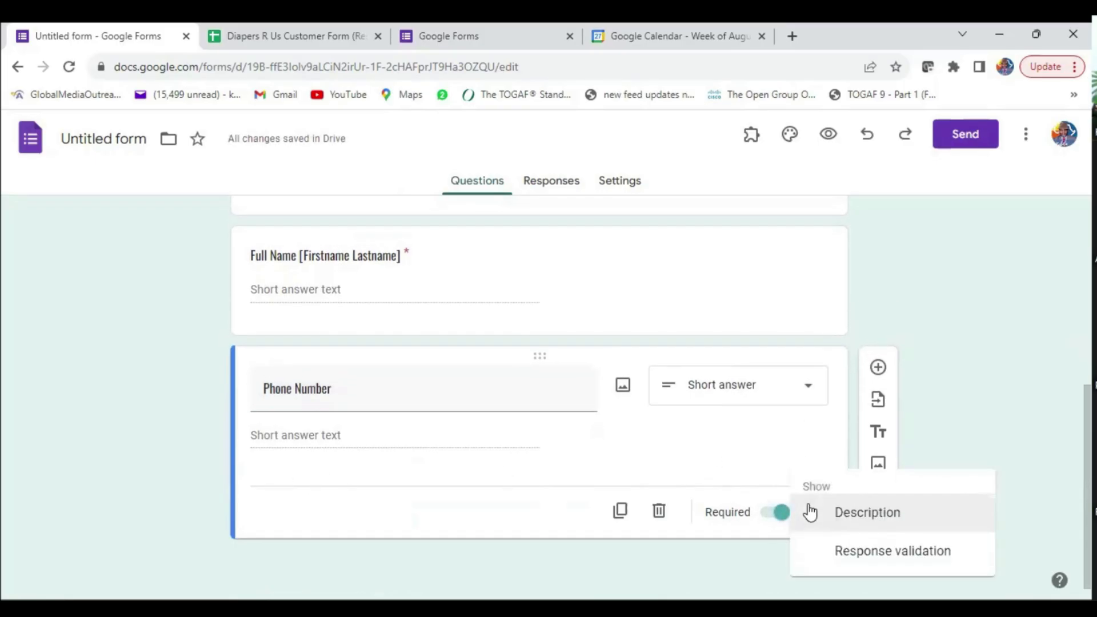
pyautogui.click(835, 557)
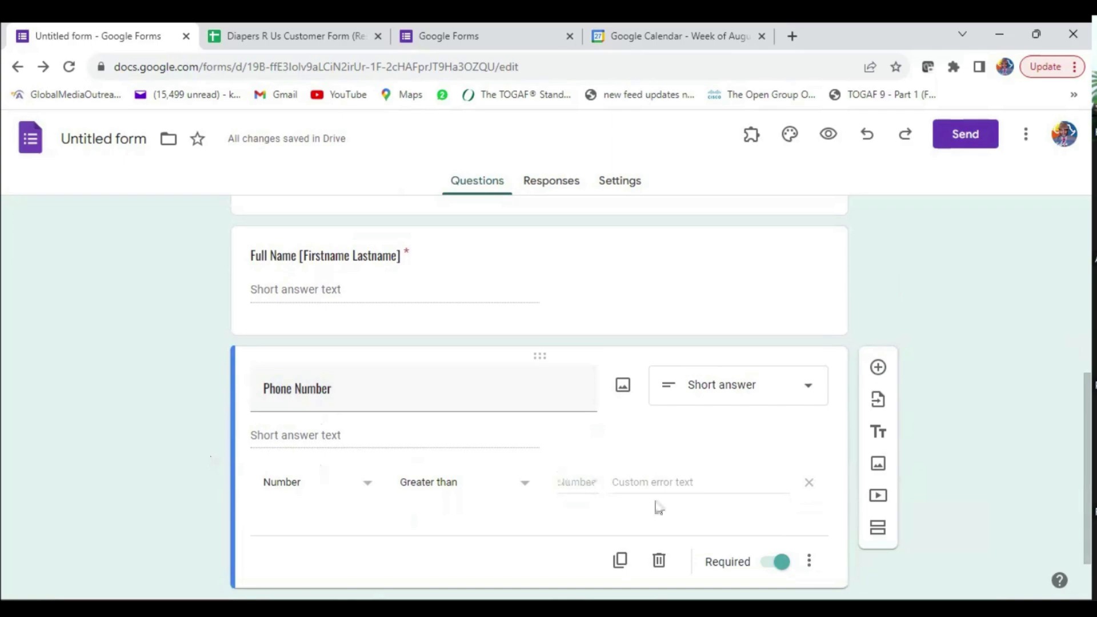
pyautogui.click(530, 488)
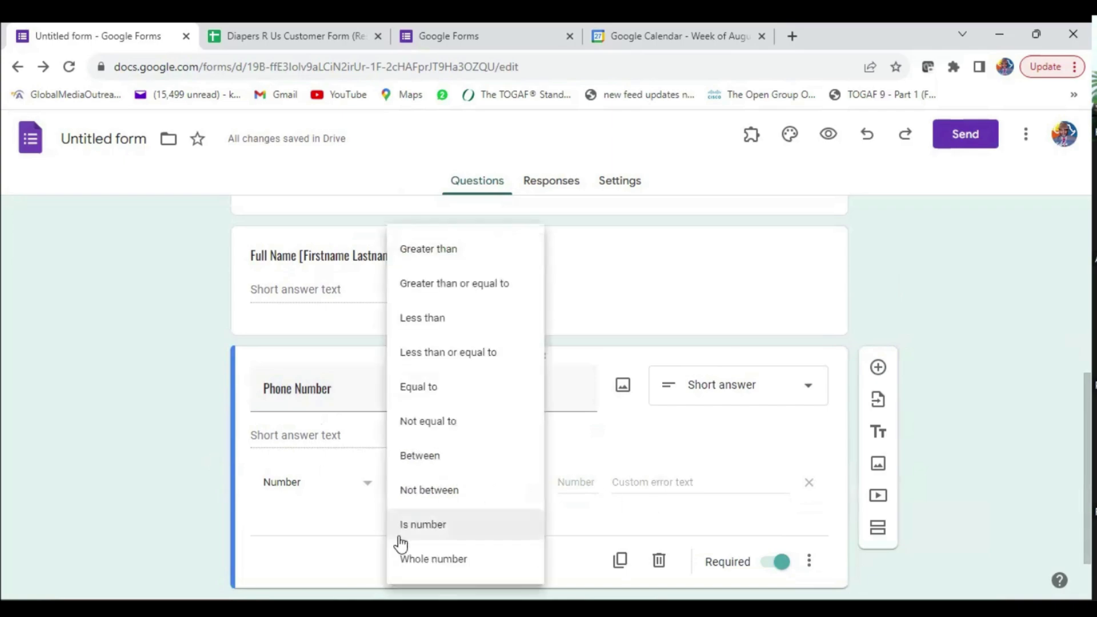
pyautogui.click(448, 557)
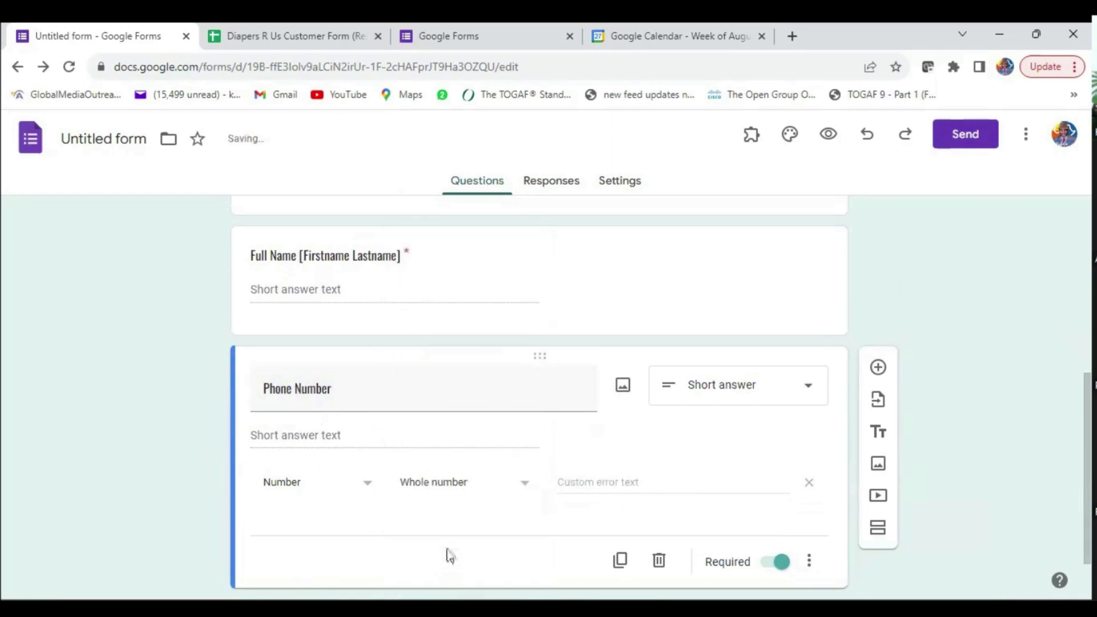
pyautogui.click(618, 484)
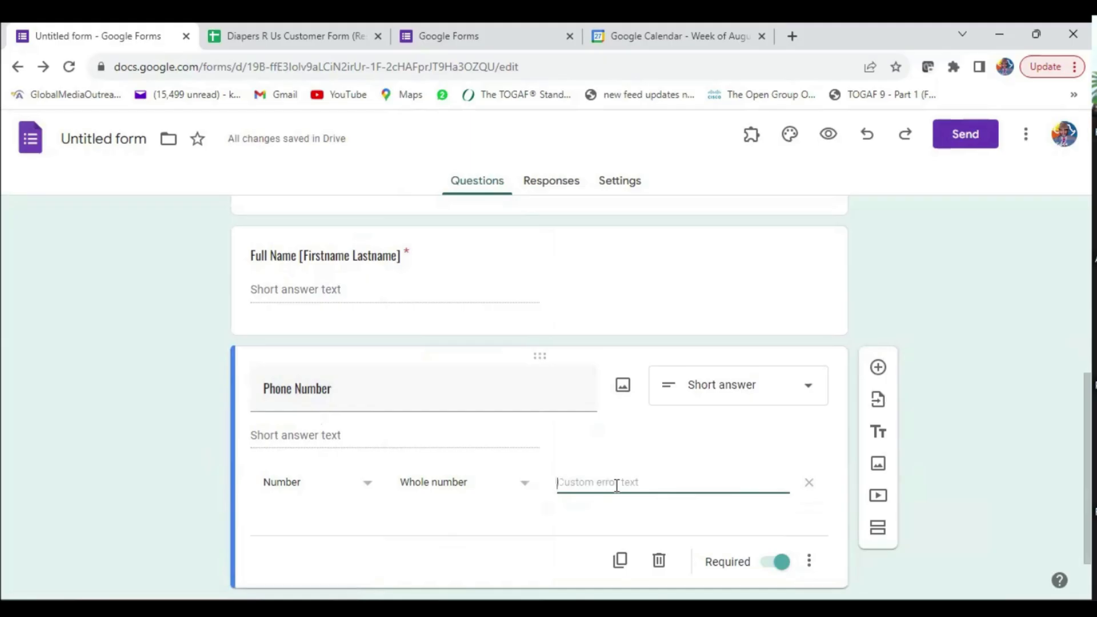
pyautogui.write('Please use a number')
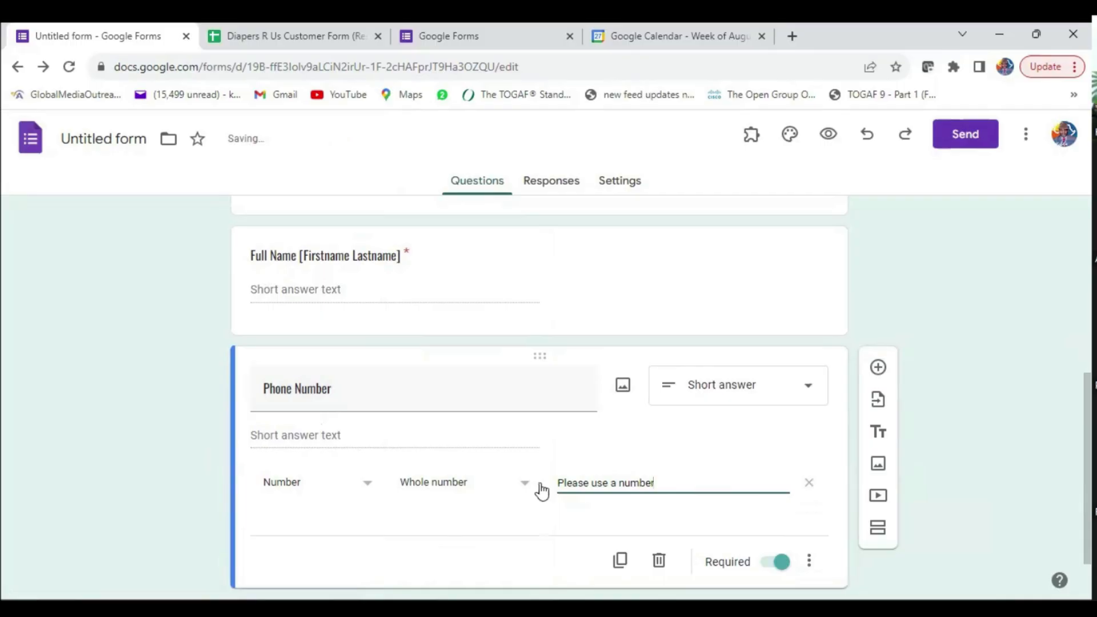
pyautogui.click(520, 485)
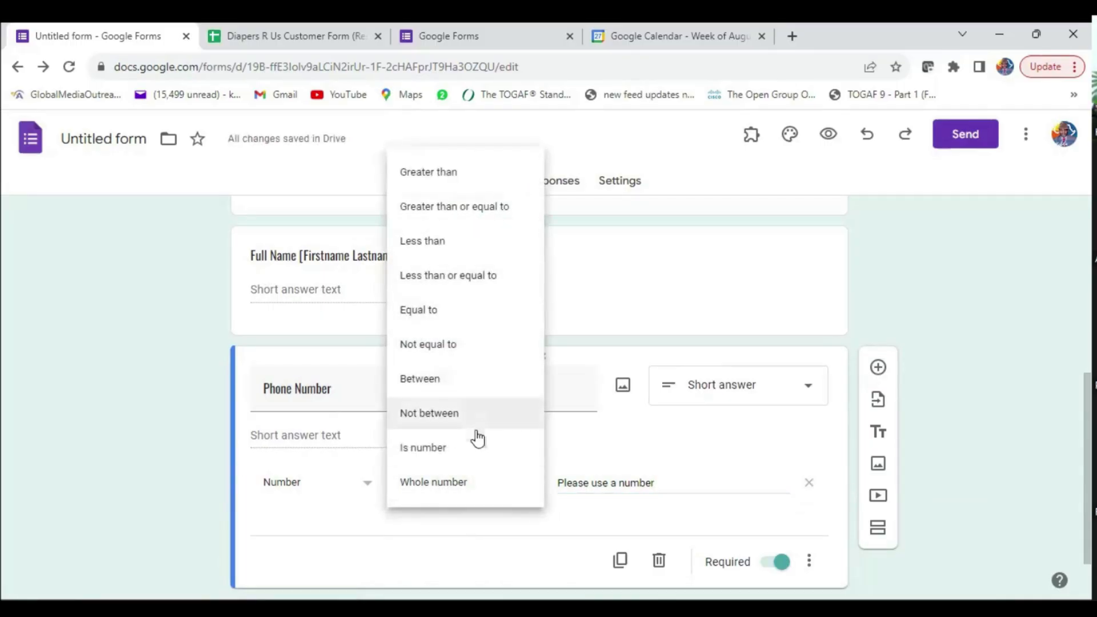
pyautogui.click(466, 545)
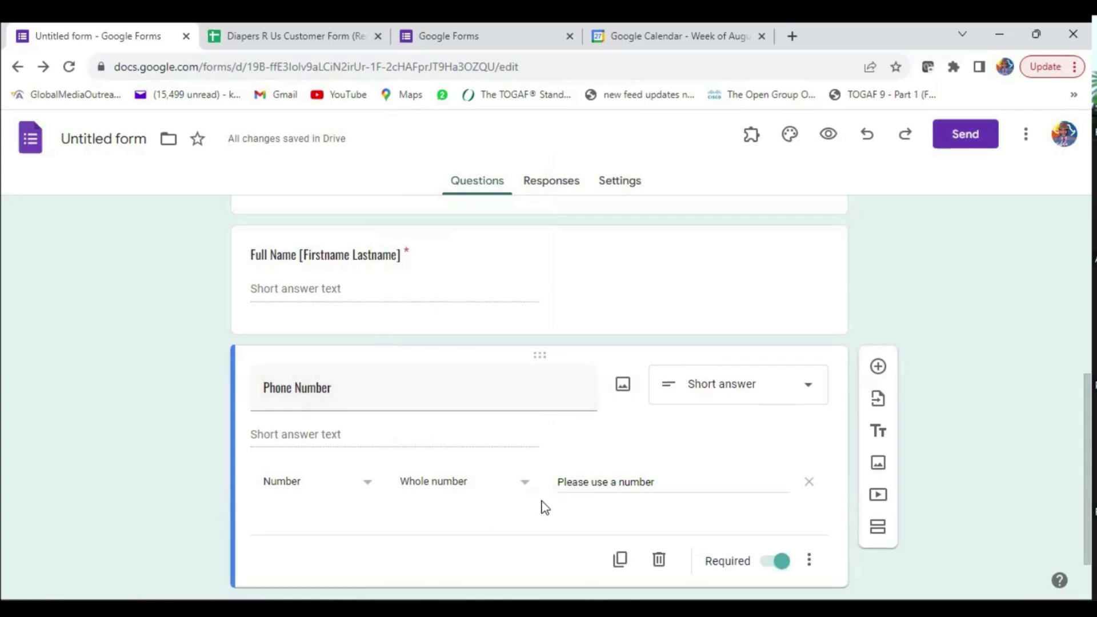
pyautogui.scroll(-1, 541, 509)
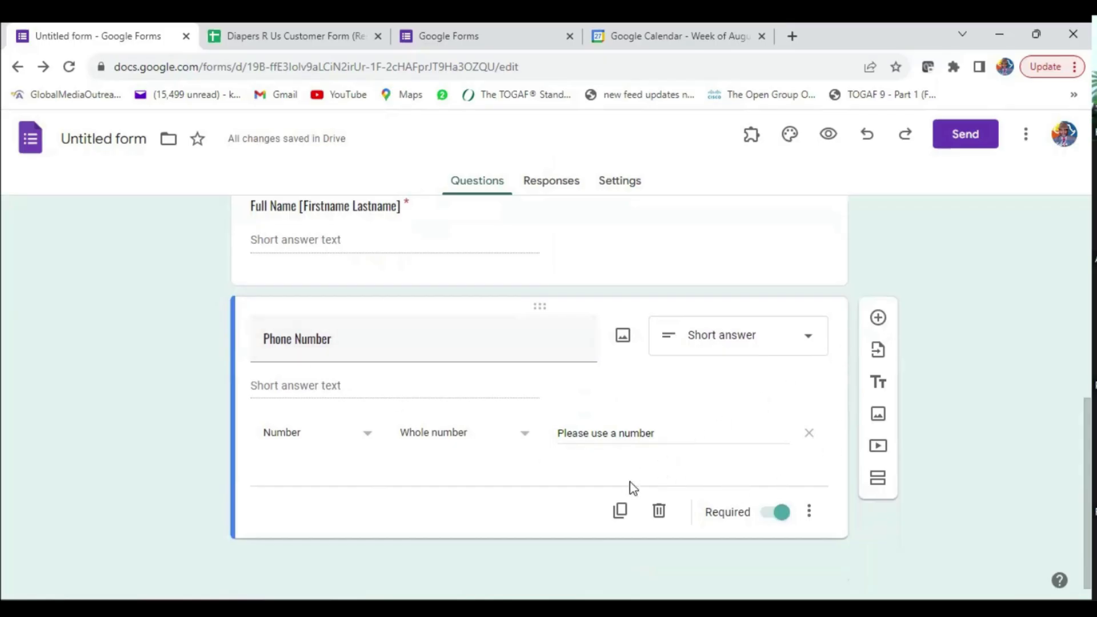
# - Add a new question titled Age below Phone Number and make it a Checkboxes question
pyautogui.click(878, 318)
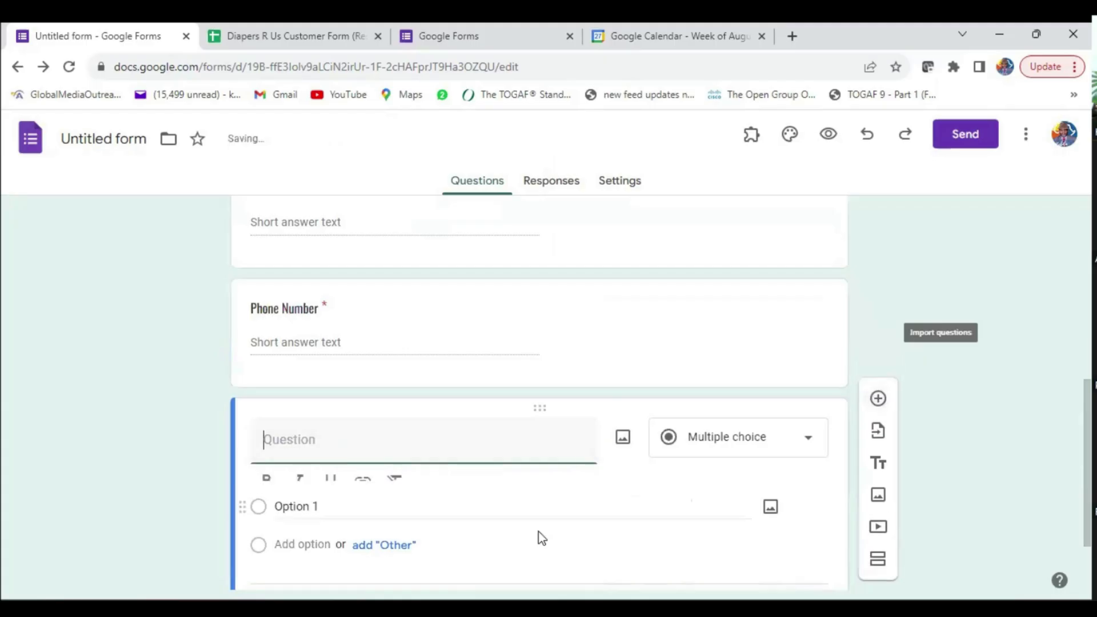
pyautogui.write('Age')
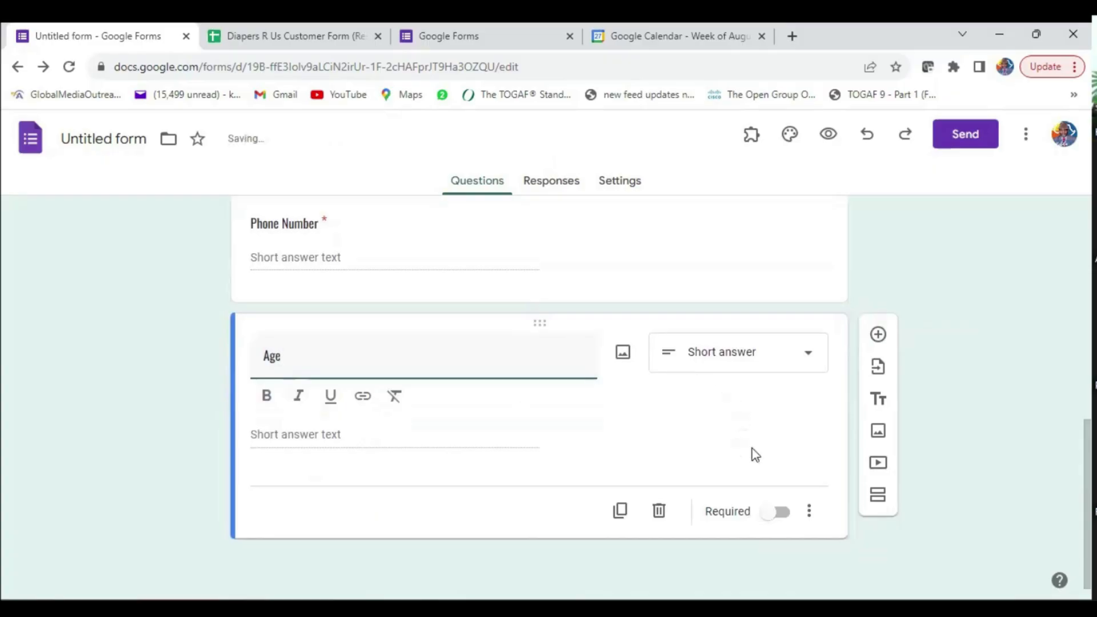
pyautogui.click(808, 354)
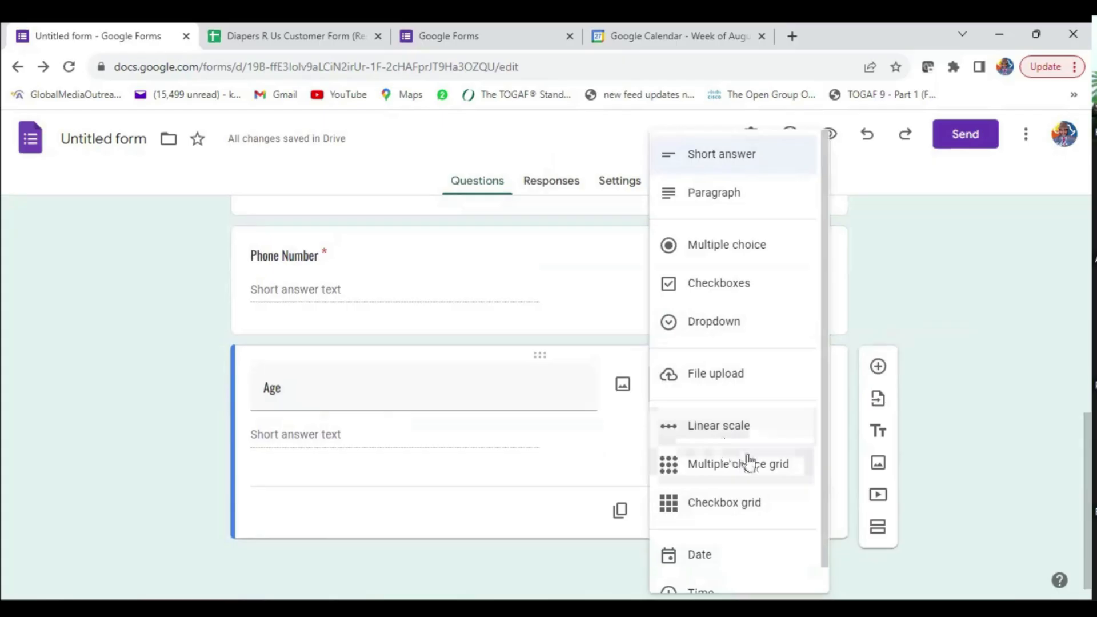
pyautogui.click(719, 296)
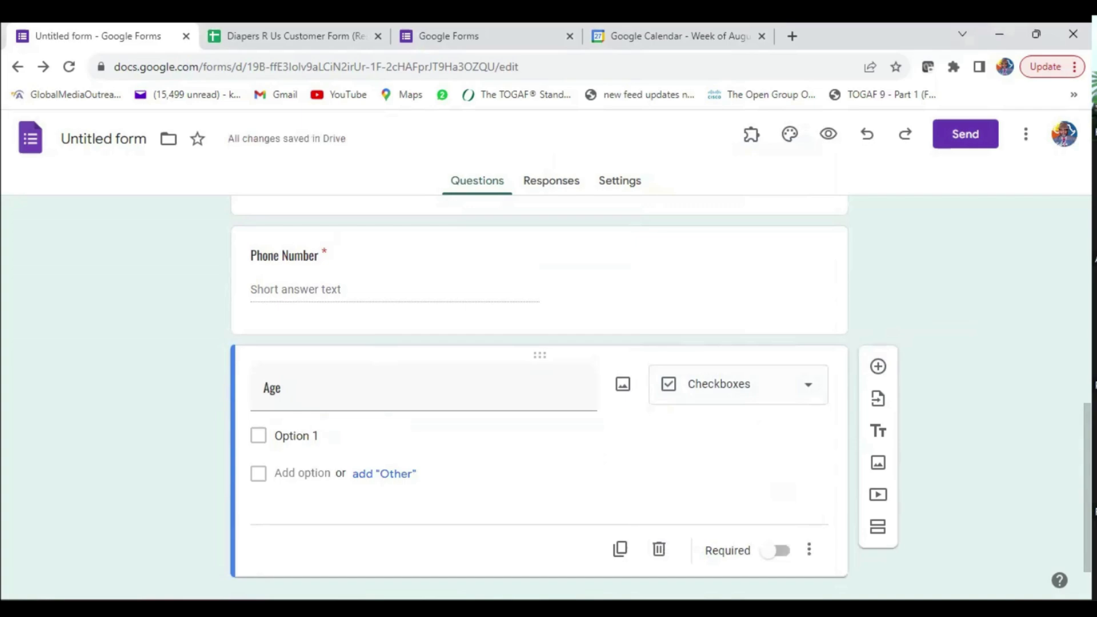
# - Add the options 12 - 16, 16 - 20, Over 20 and Under 12, then move Under 12 to the top
pyautogui.click(306, 435)
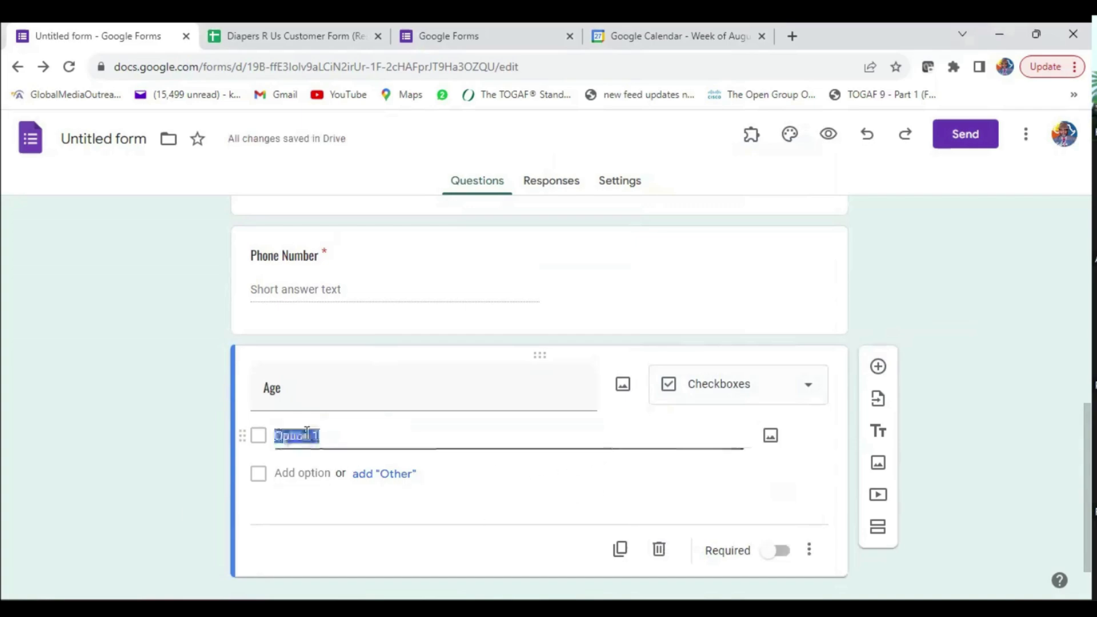
pyautogui.write('12')
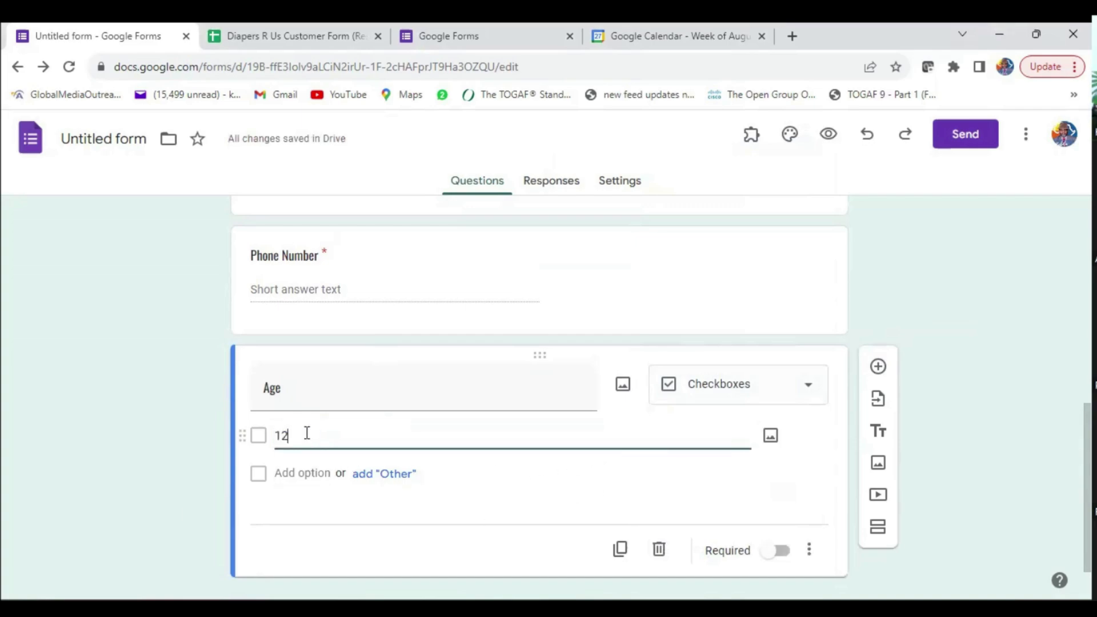
pyautogui.write(' - 16')
pyautogui.click(297, 473)
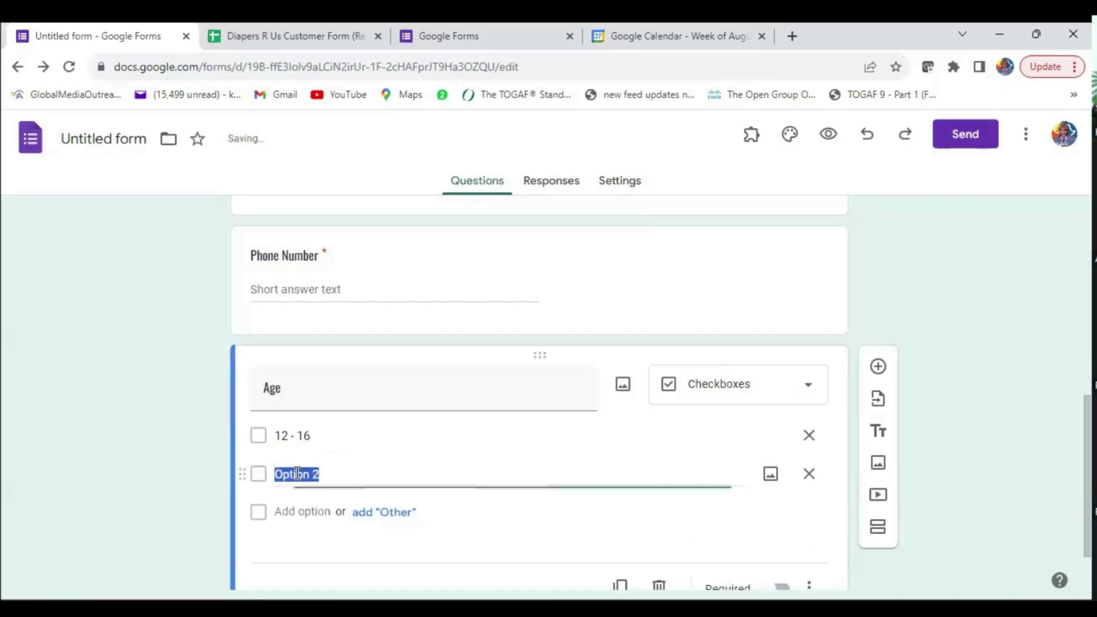
pyautogui.write('16 - 20')
pyautogui.click(314, 513)
pyautogui.write('Over 20')
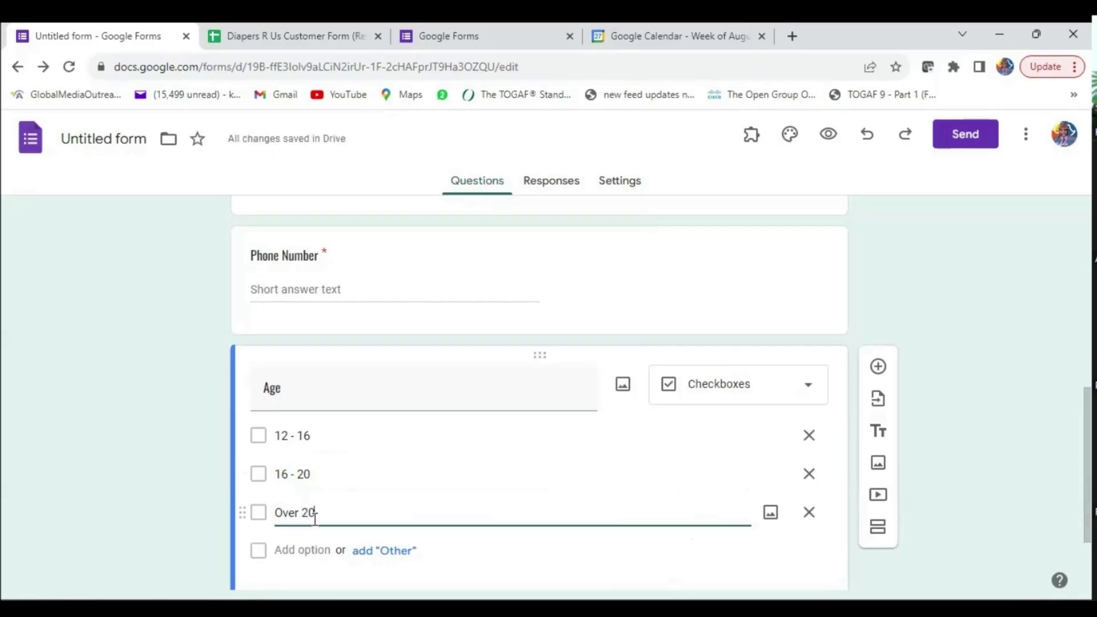
pyautogui.moveTo(279, 437); pyautogui.dragTo(342, 439)
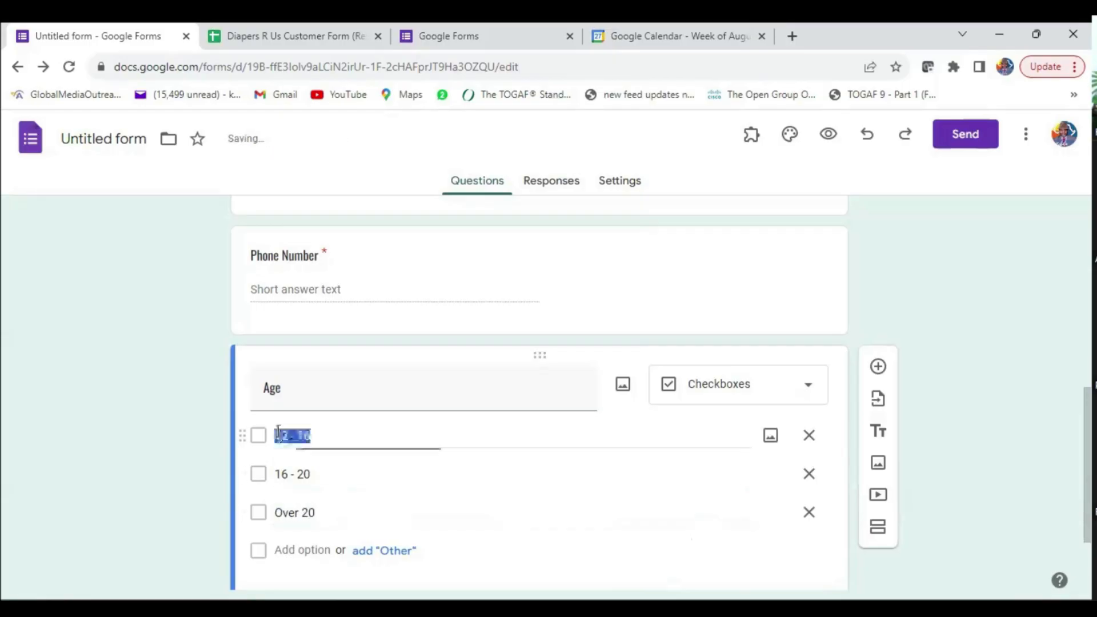
pyautogui.click(288, 551)
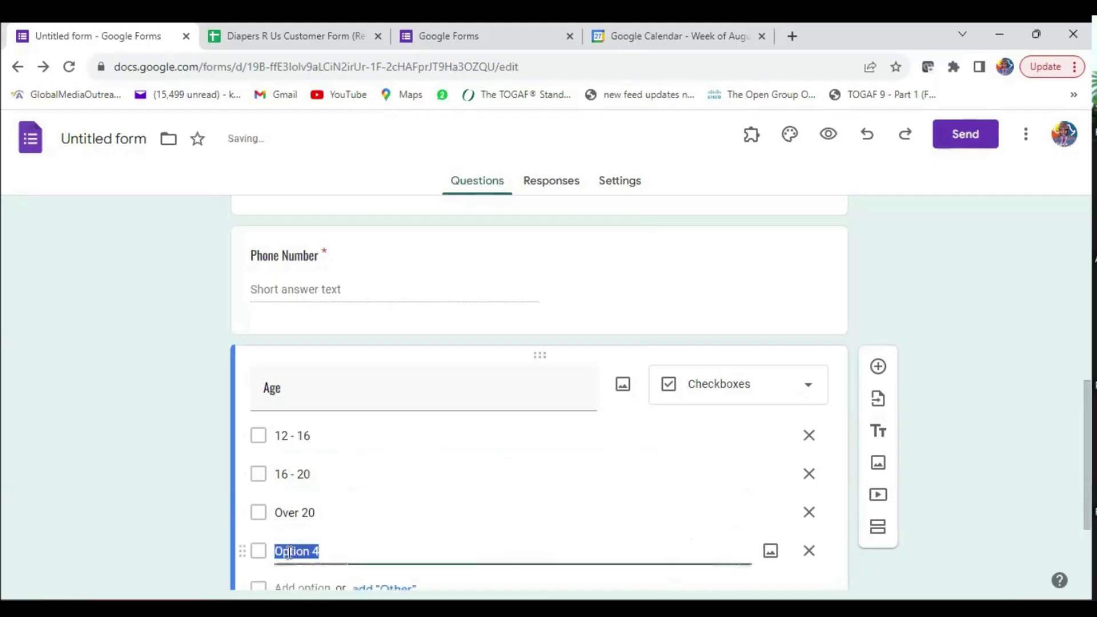
pyautogui.write('Under 12')
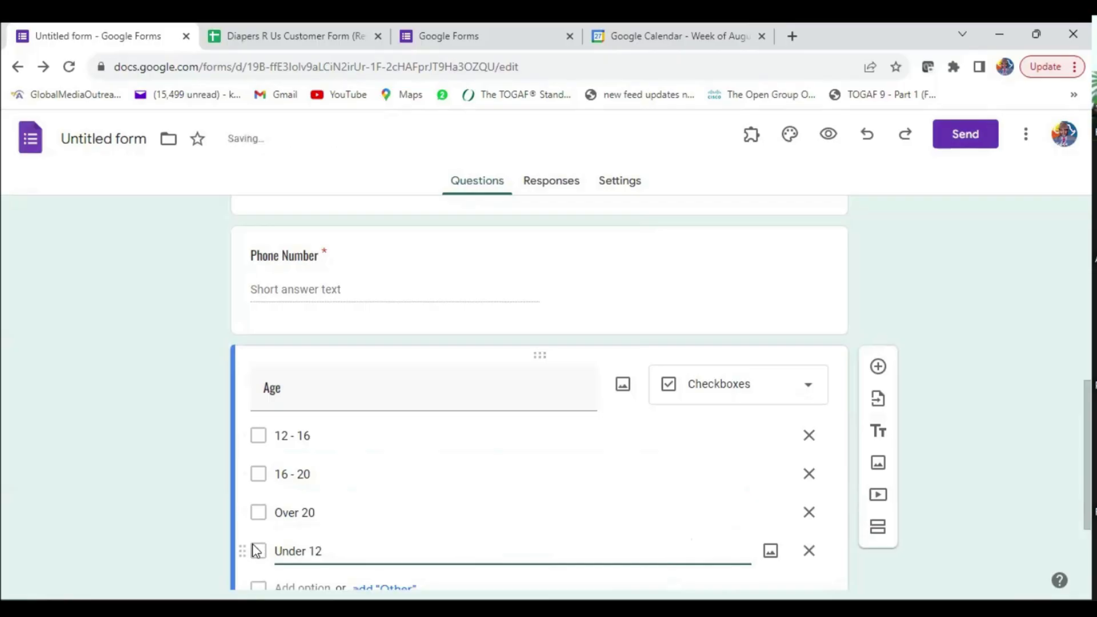
pyautogui.moveTo(241, 551); pyautogui.dragTo(232, 432)
pyautogui.scroll(-3, 323, 457)
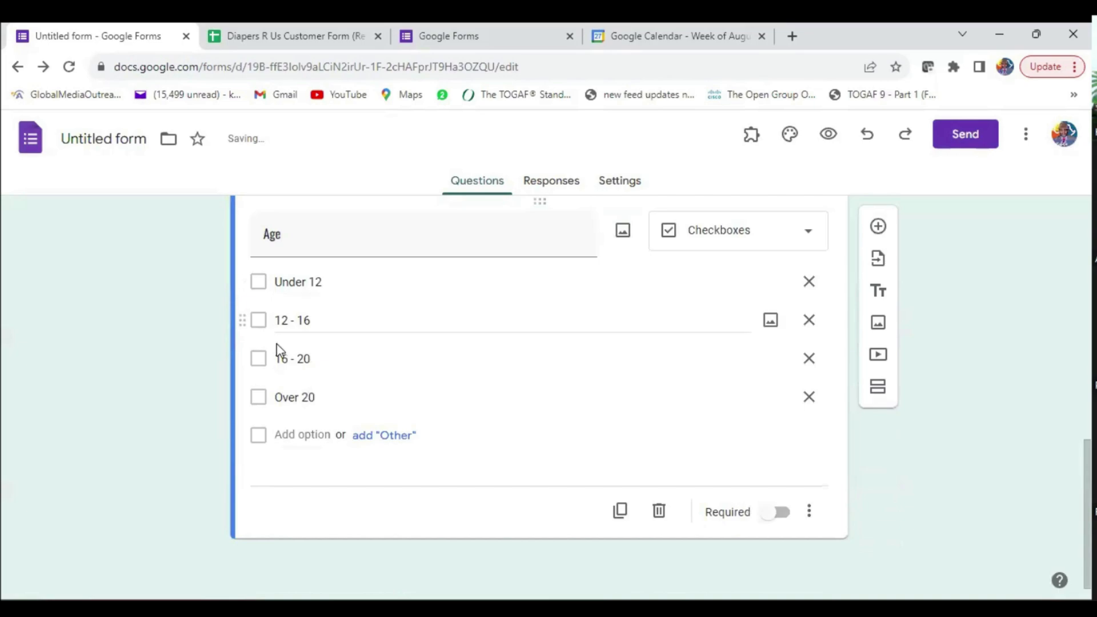
pyautogui.scroll(2, 479, 423)
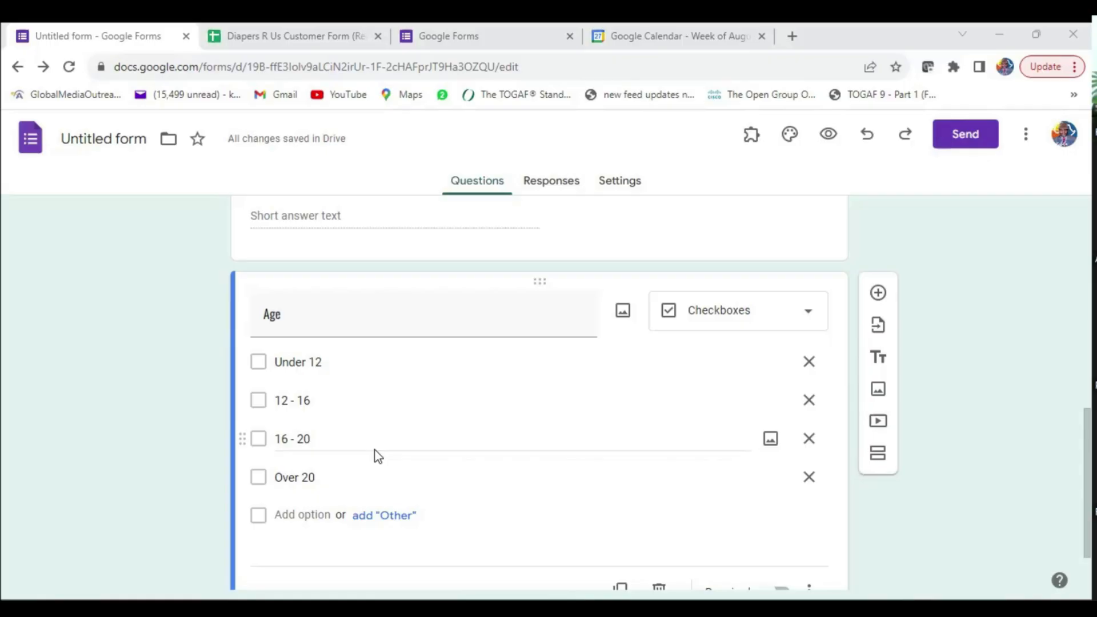
pyautogui.scroll(1, 517, 444)
pyautogui.scroll(2, 517, 444)
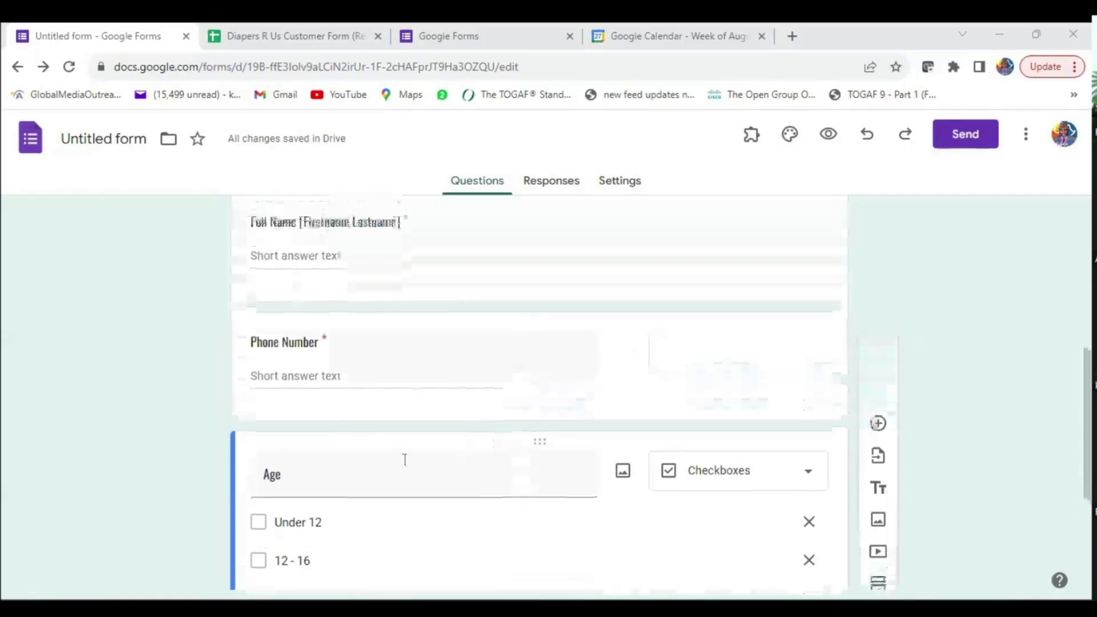
pyautogui.scroll(-4, 526, 475)
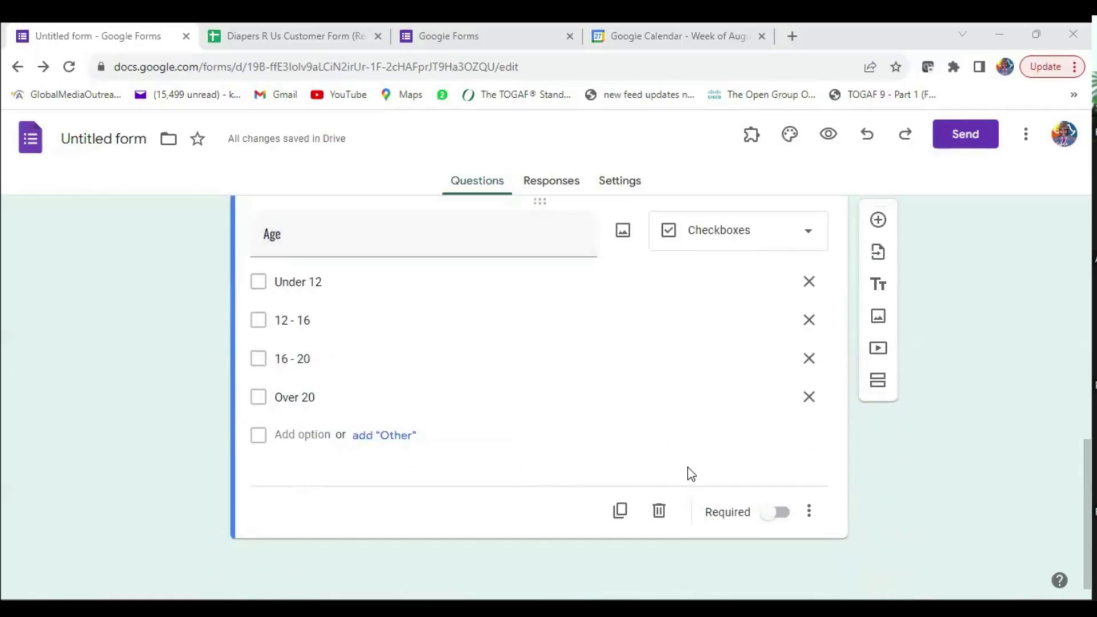
# - Make Age required, then add a Parent's Name question and delete it again
pyautogui.click(776, 514)
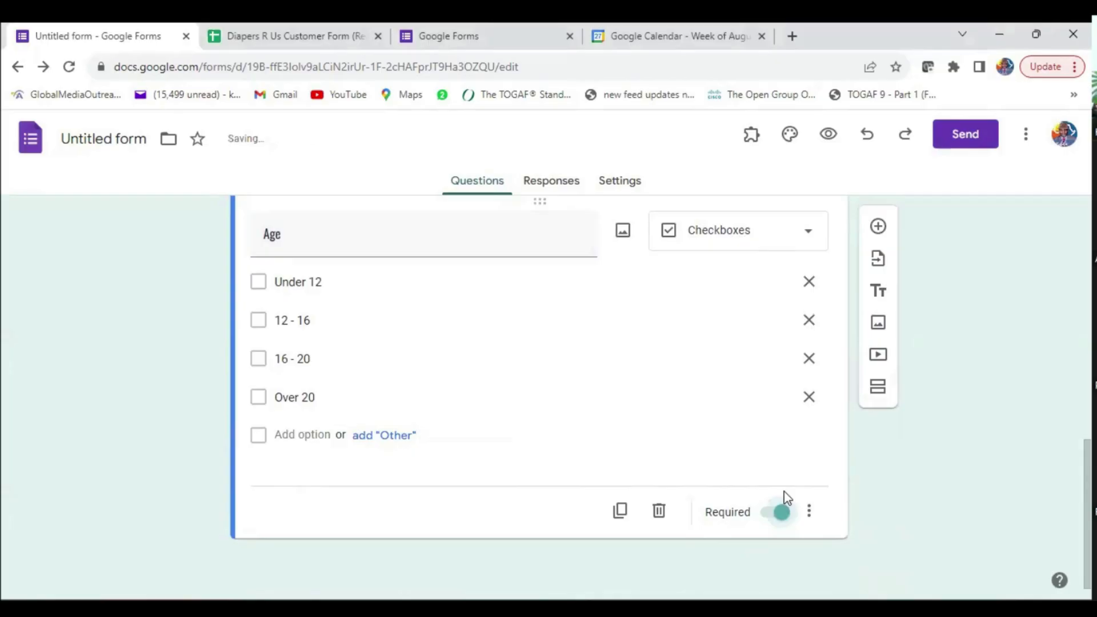
pyautogui.click(877, 227)
pyautogui.write('Parent')
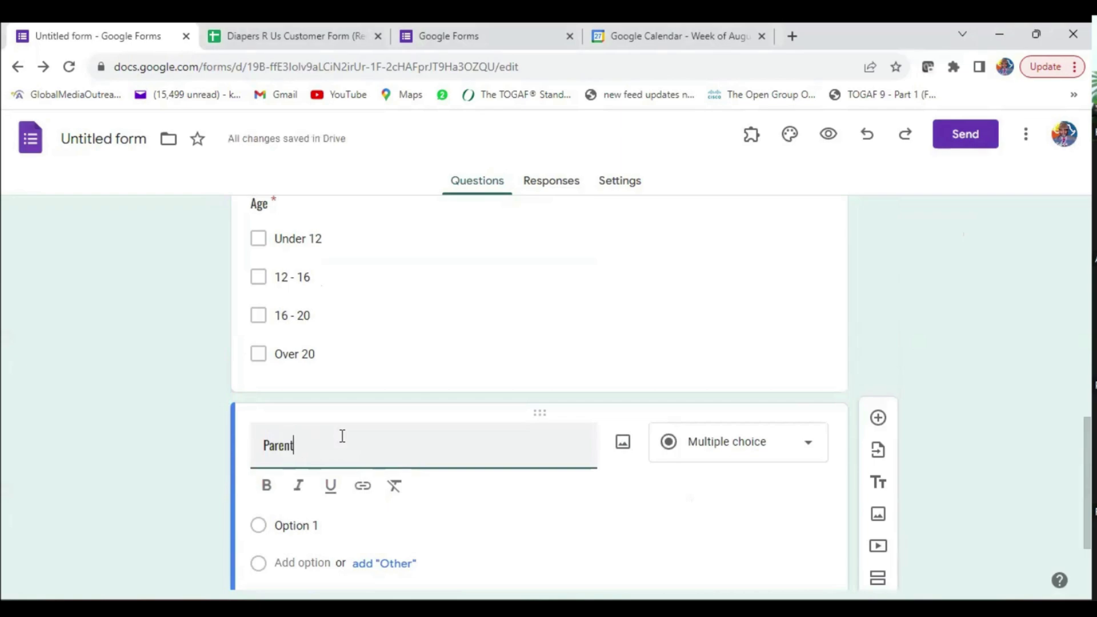
pyautogui.write("'s Name")
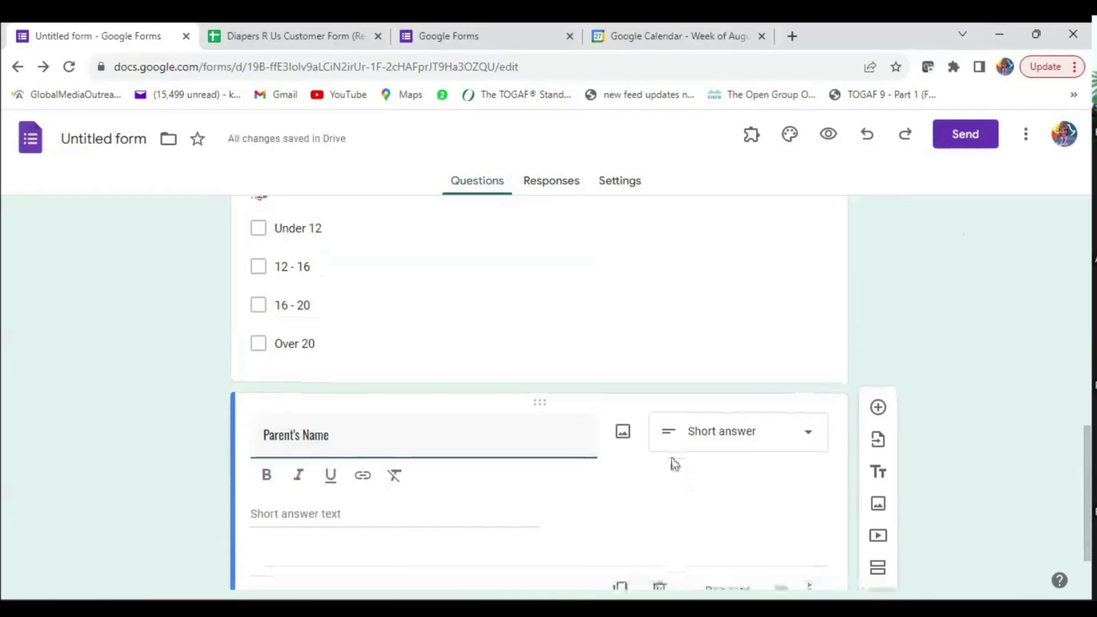
pyautogui.scroll(-2, 680, 466)
pyautogui.click(659, 509)
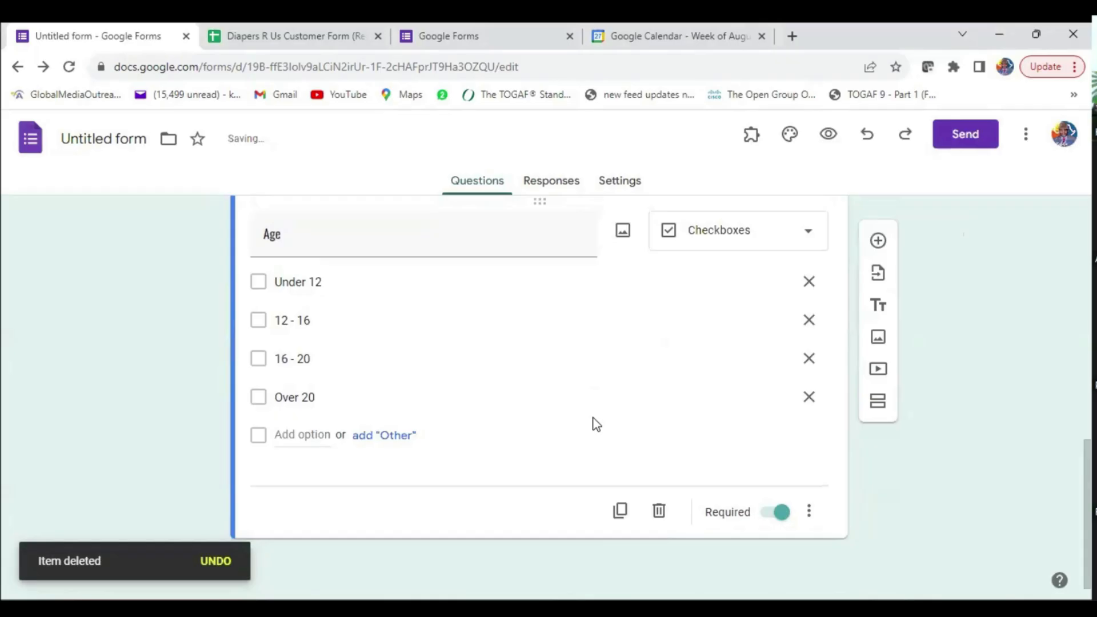
pyautogui.scroll(10, 594, 423)
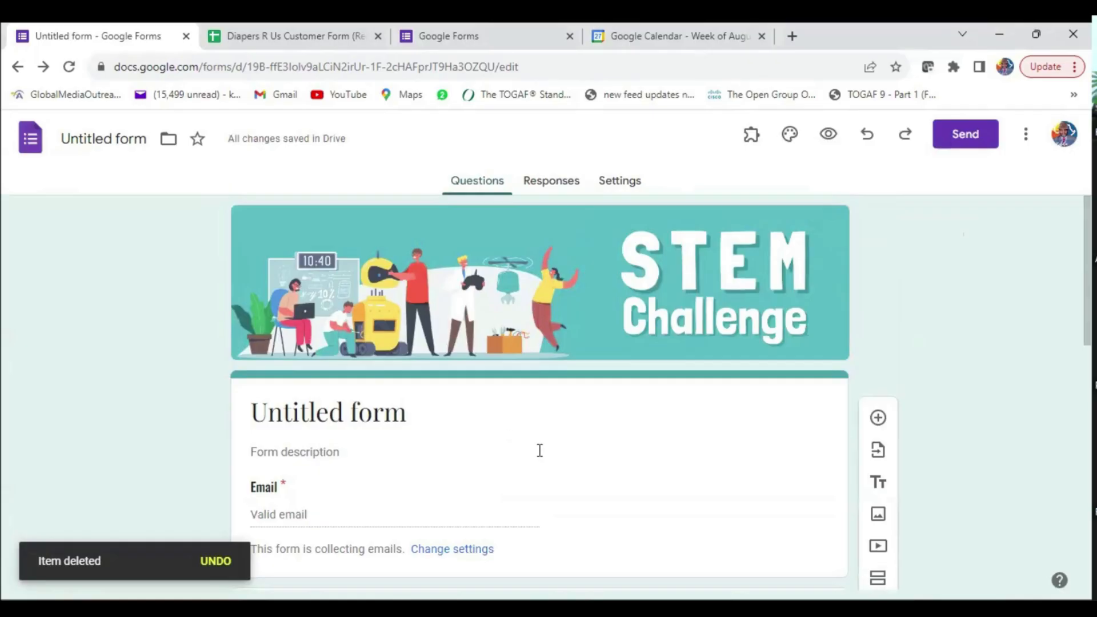
pyautogui.scroll(-10, 539, 451)
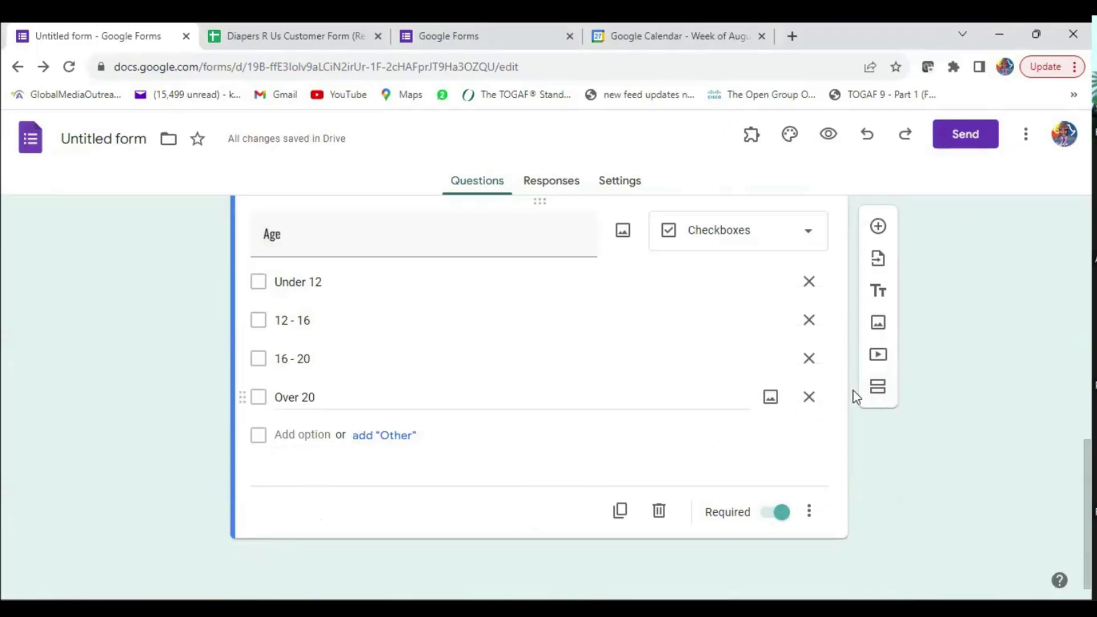
pyautogui.scroll(10, 542, 414)
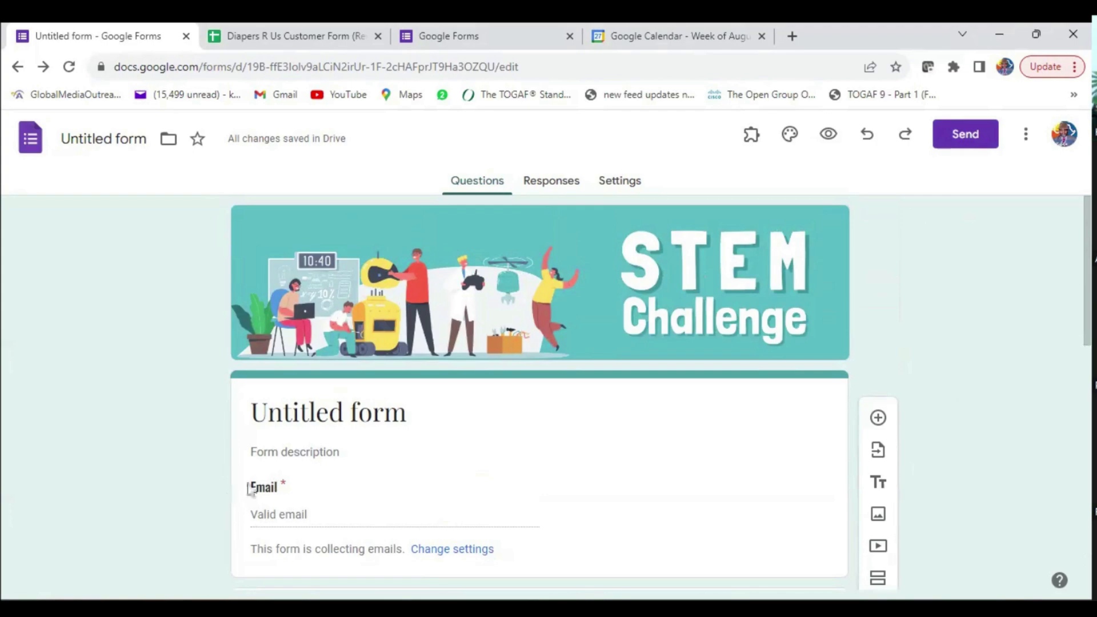
# - Replace the 'Untitled form' heading with 'Attendance', correcting a typo along the way
pyautogui.click(364, 412)
pyautogui.moveTo(408, 412); pyautogui.dragTo(205, 409)
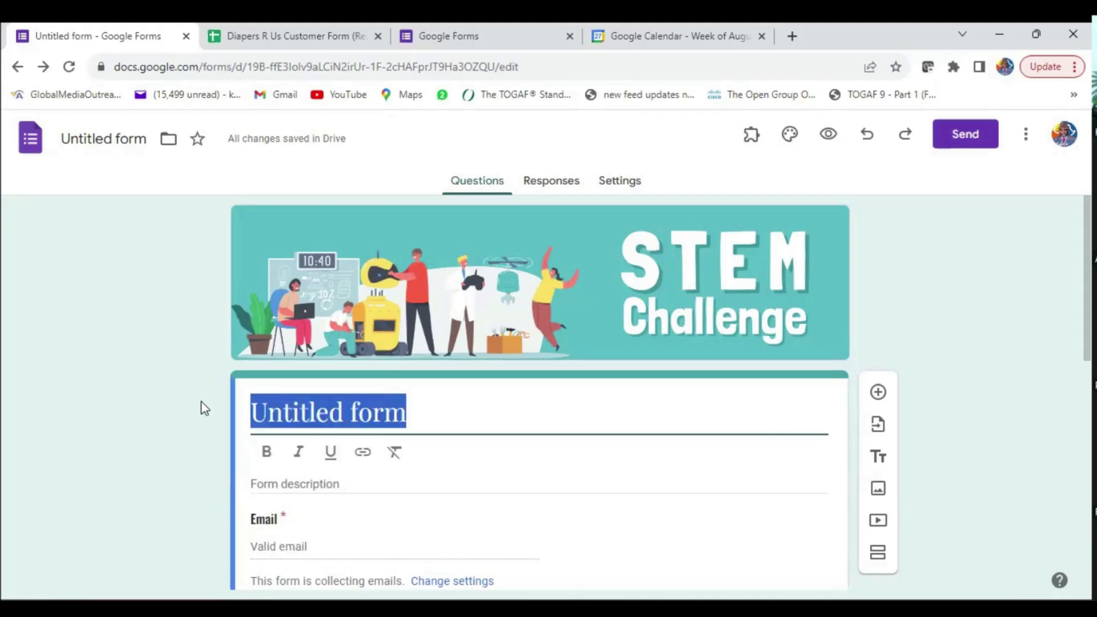
pyautogui.write('Atte')
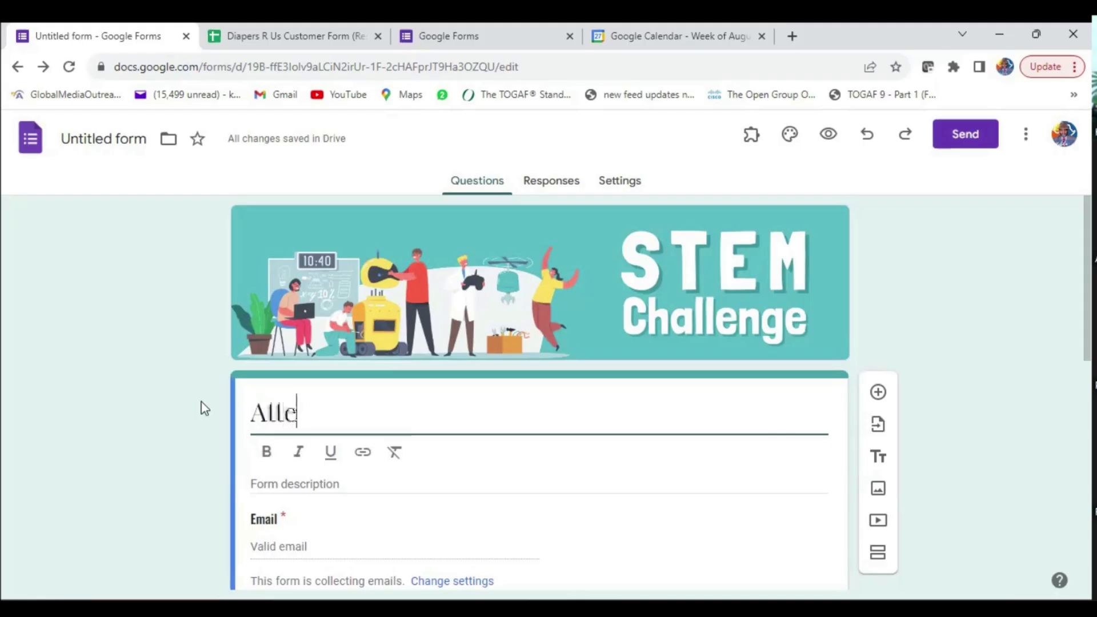
pyautogui.write('ndat')
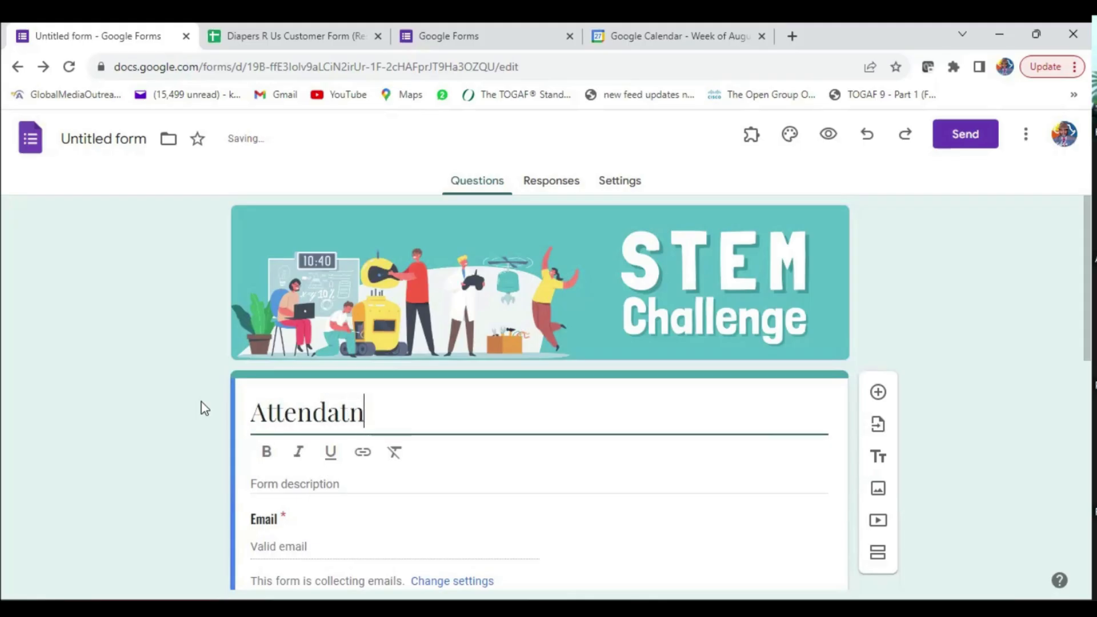
pyautogui.press('BackSpace')
pyautogui.write('ance')
# - In Settings, expand Presentation and turn on 'Allow response editing'
pyautogui.click(600, 184)
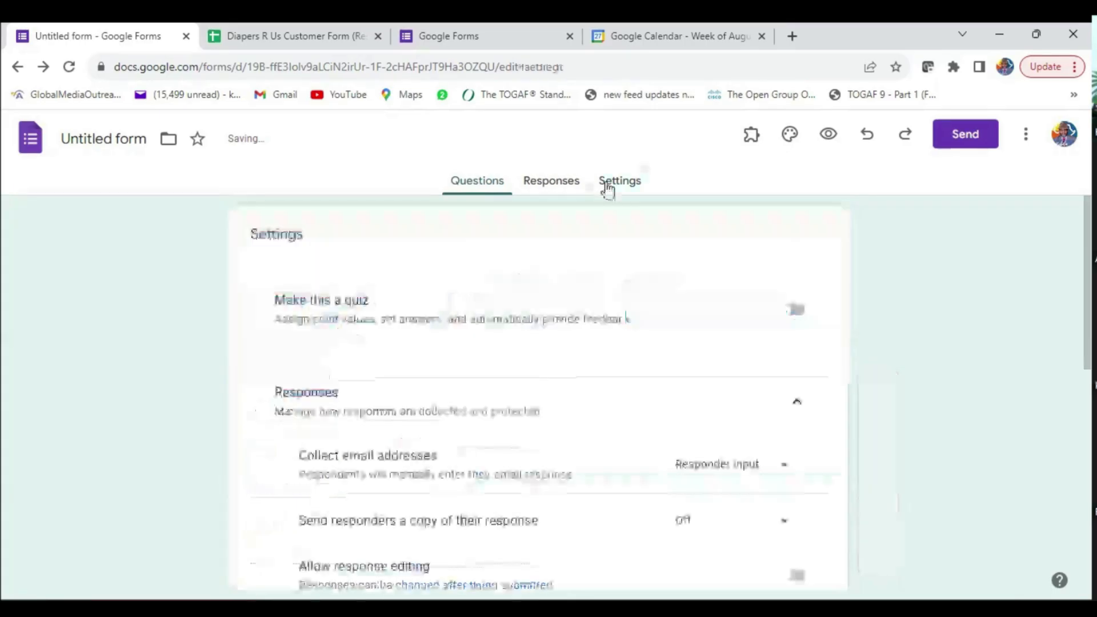
pyautogui.scroll(-3, 475, 392)
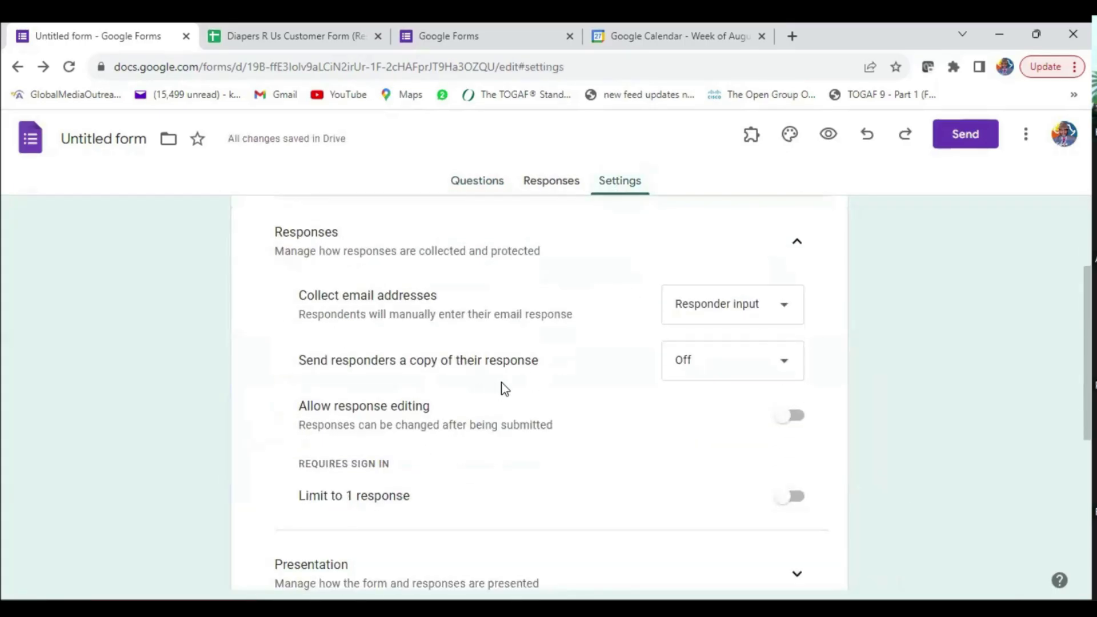
pyautogui.scroll(-4, 501, 386)
pyautogui.scroll(-2, 503, 386)
pyautogui.scroll(4, 508, 394)
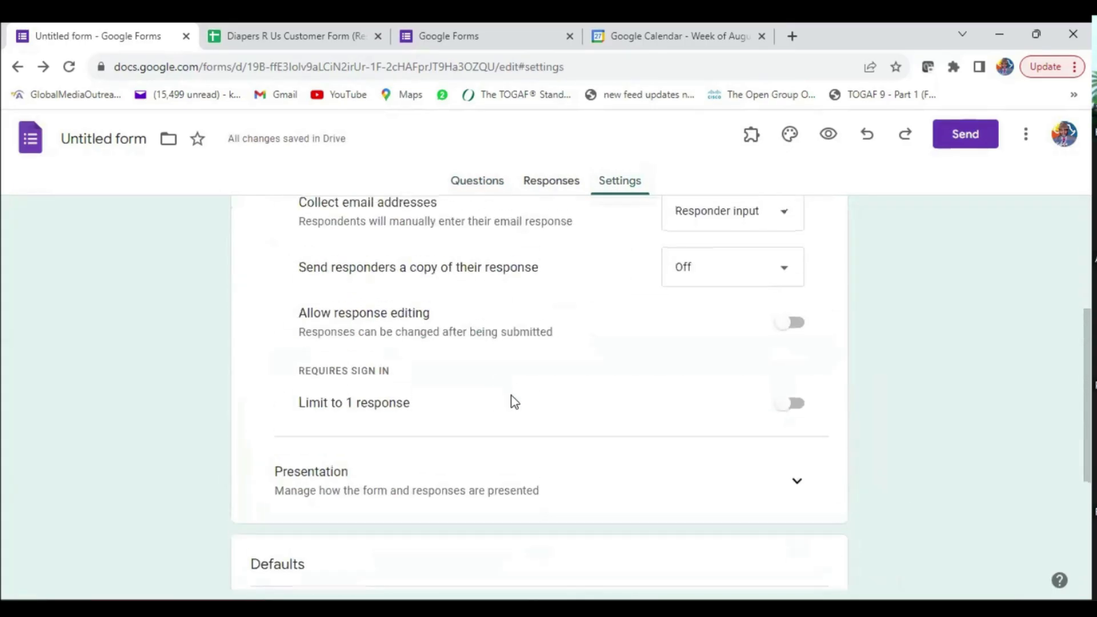
pyautogui.click(798, 483)
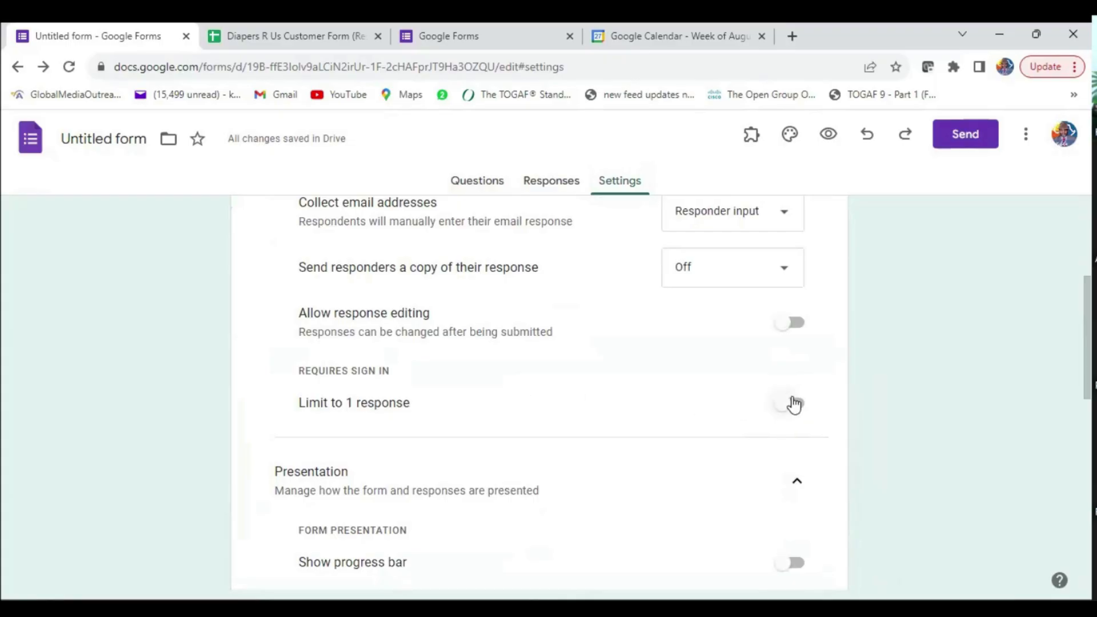
pyautogui.click(780, 323)
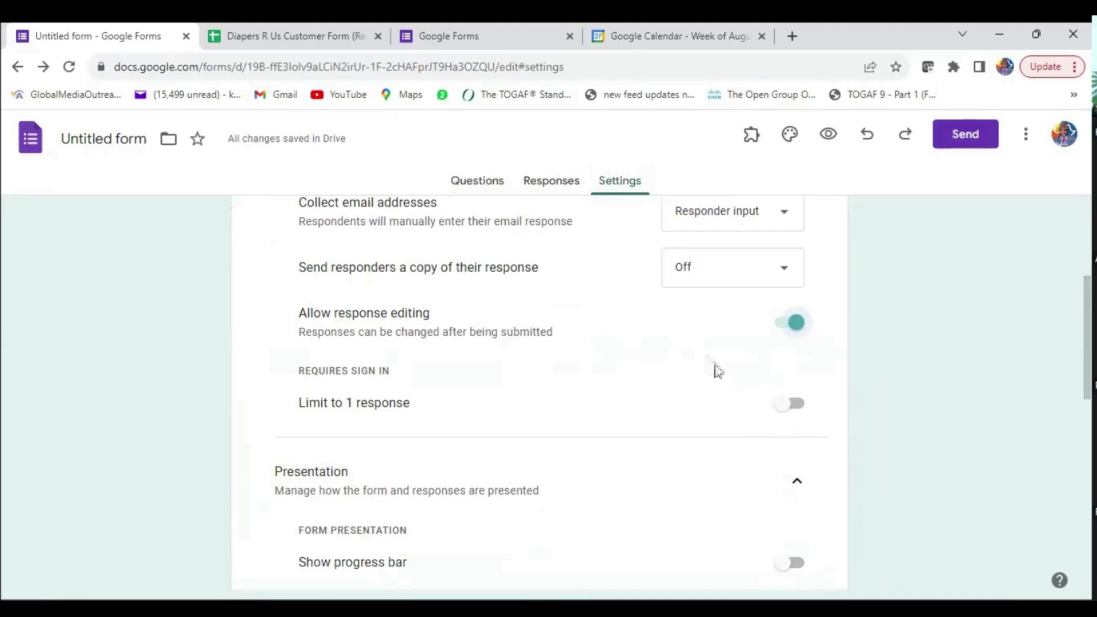
# - Turn on 'View results summary' so respondents can see the results
pyautogui.scroll(-4, 715, 368)
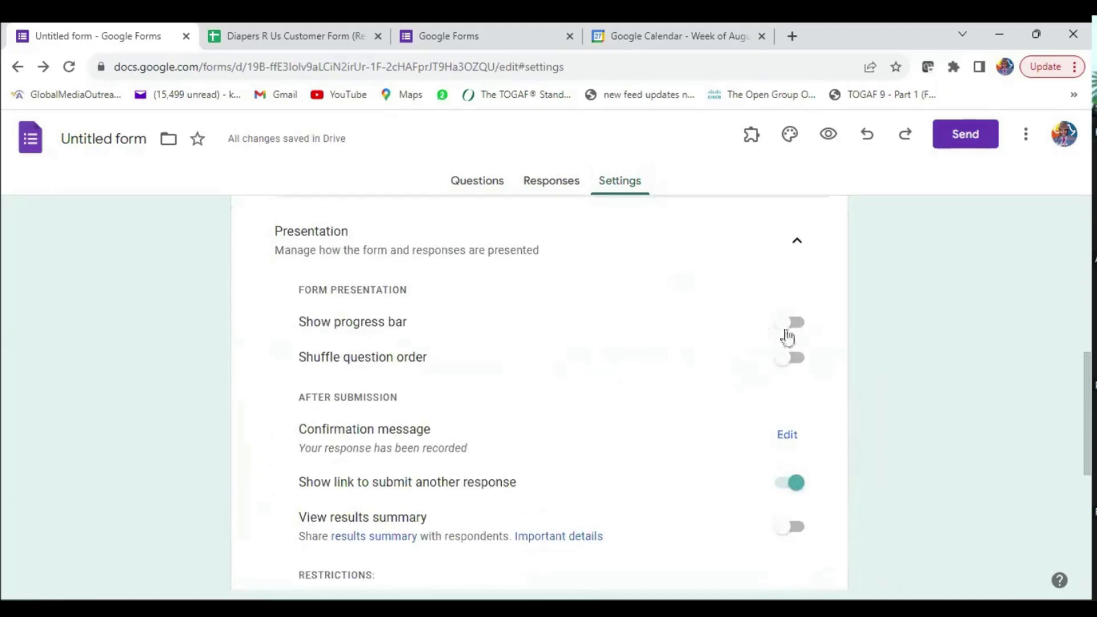
pyautogui.scroll(-1, 760, 435)
pyautogui.scroll(-2, 760, 435)
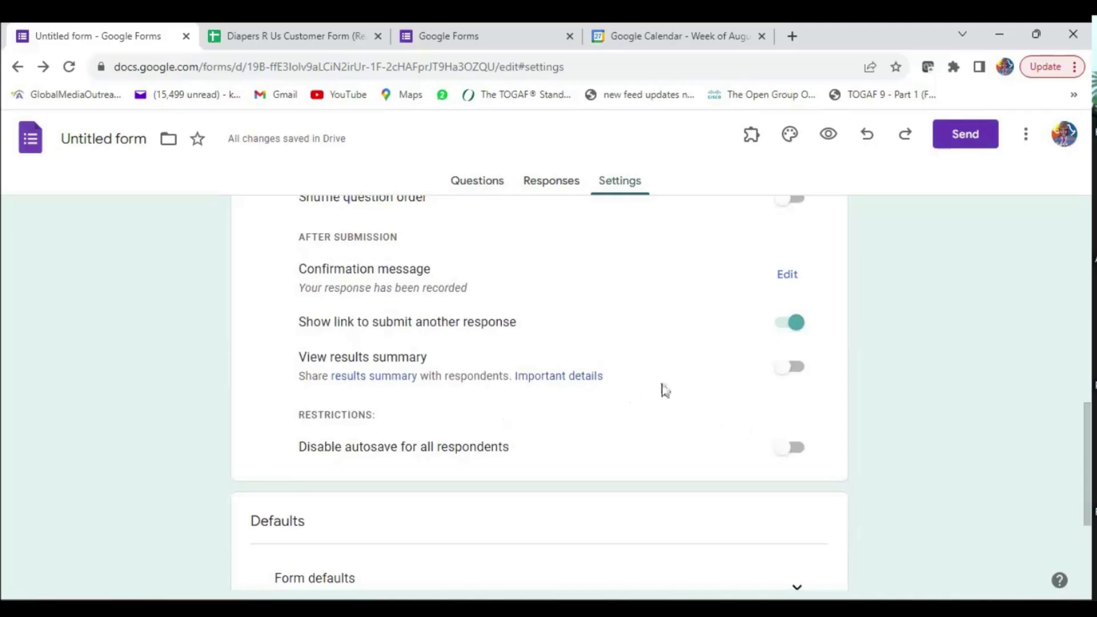
pyautogui.click(793, 369)
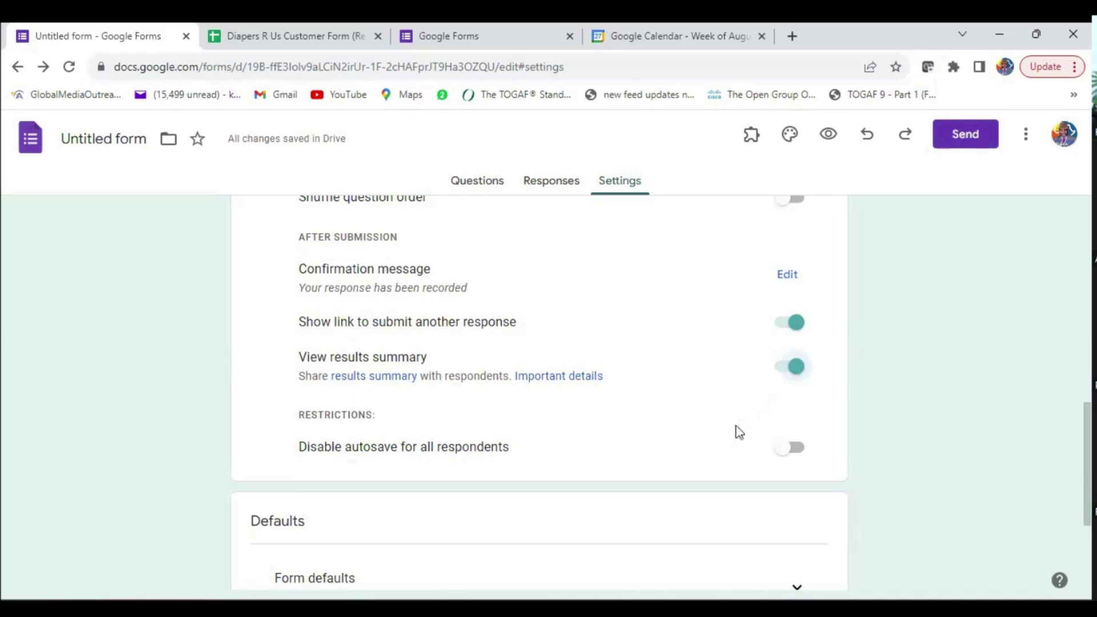
pyautogui.scroll(-3, 641, 446)
pyautogui.scroll(10, 641, 446)
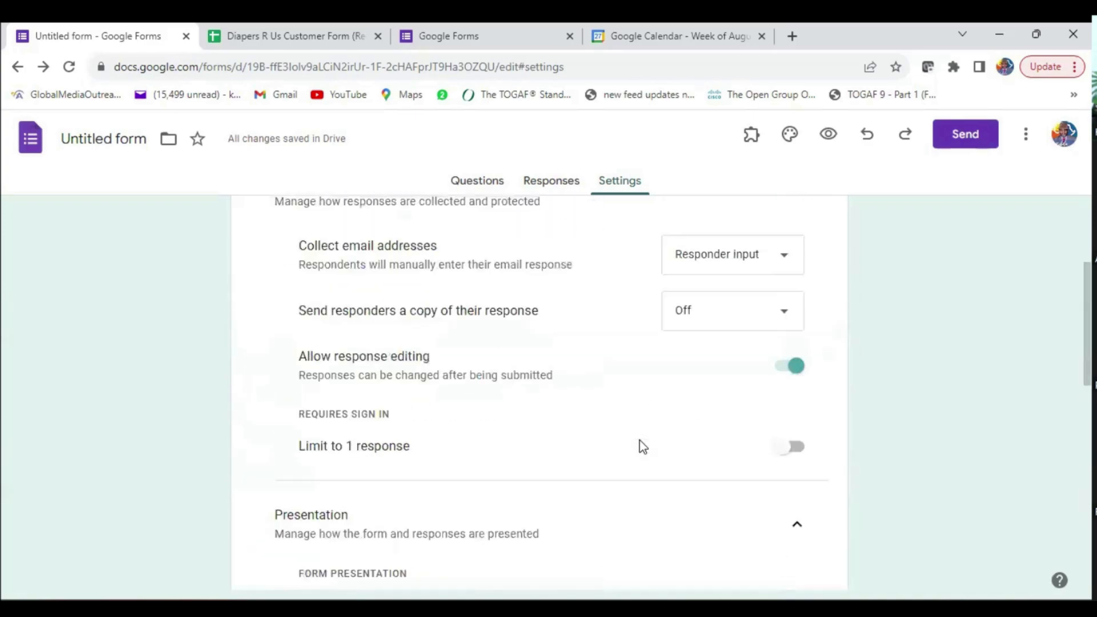
# - Link the form's responses to a newly created Google Sheets spreadsheet via Link to Sheets
pyautogui.click(464, 181)
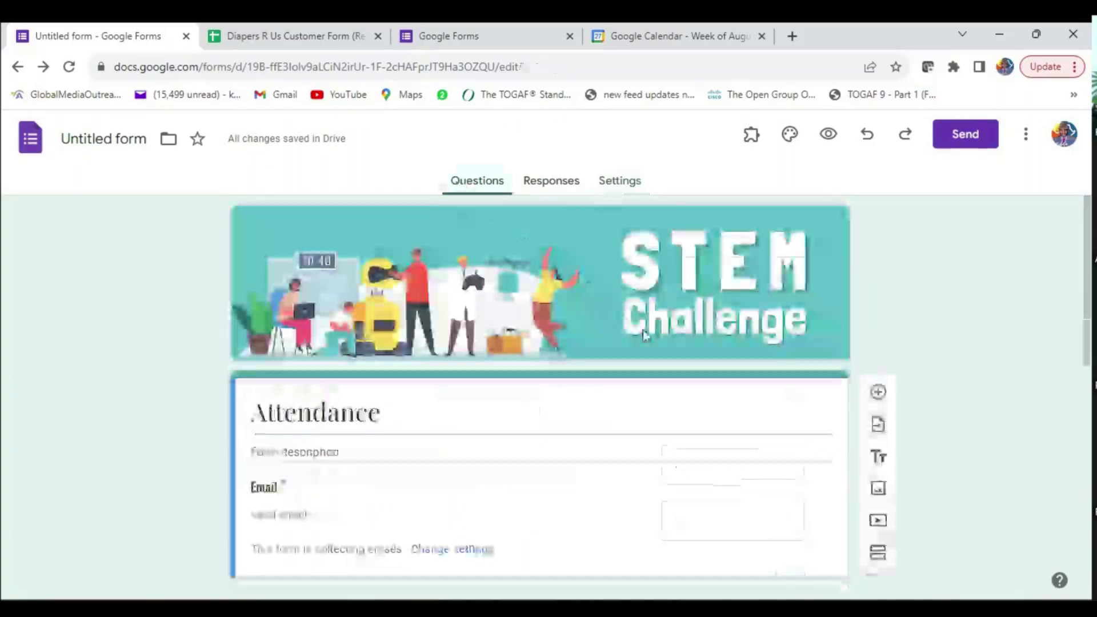
pyautogui.scroll(-4, 668, 394)
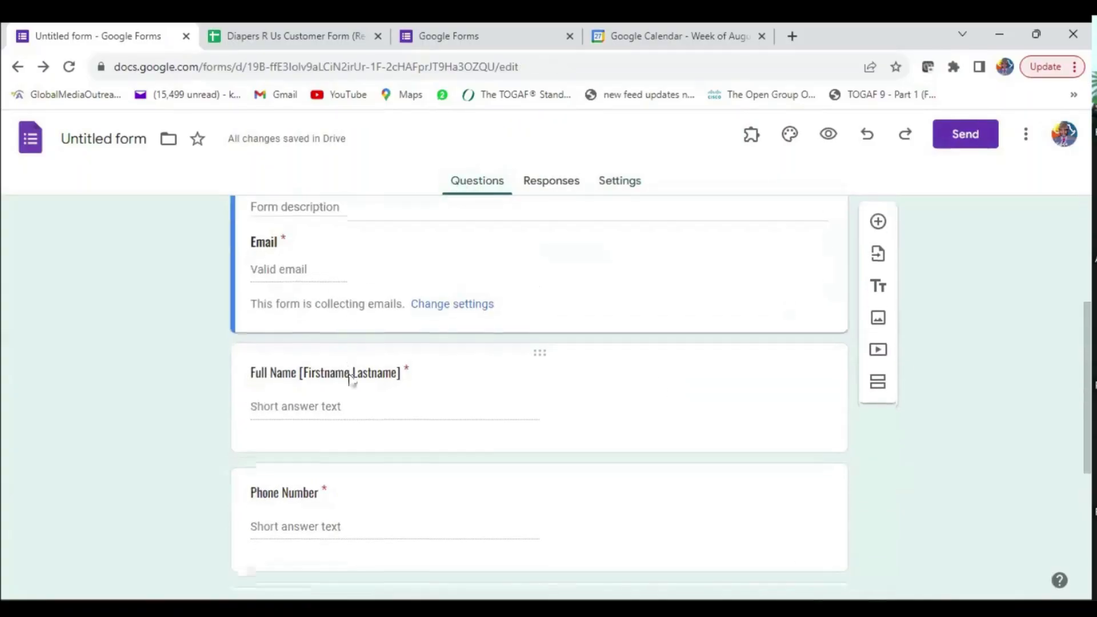
pyautogui.scroll(-3, 350, 380)
pyautogui.scroll(-1, 421, 389)
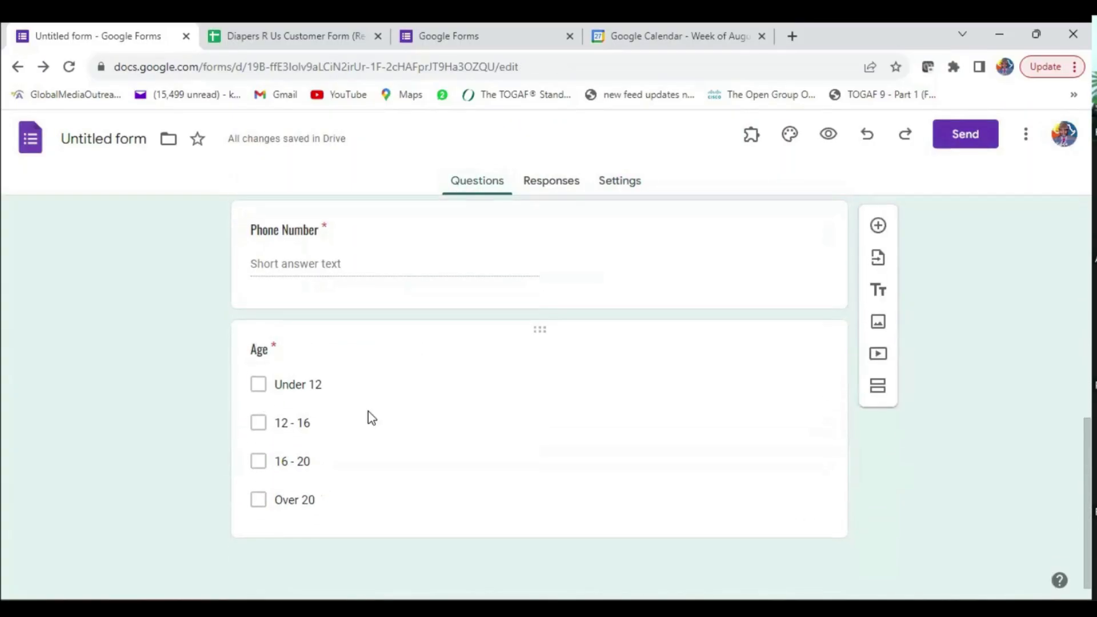
pyautogui.scroll(5, 552, 417)
pyautogui.scroll(-6, 565, 433)
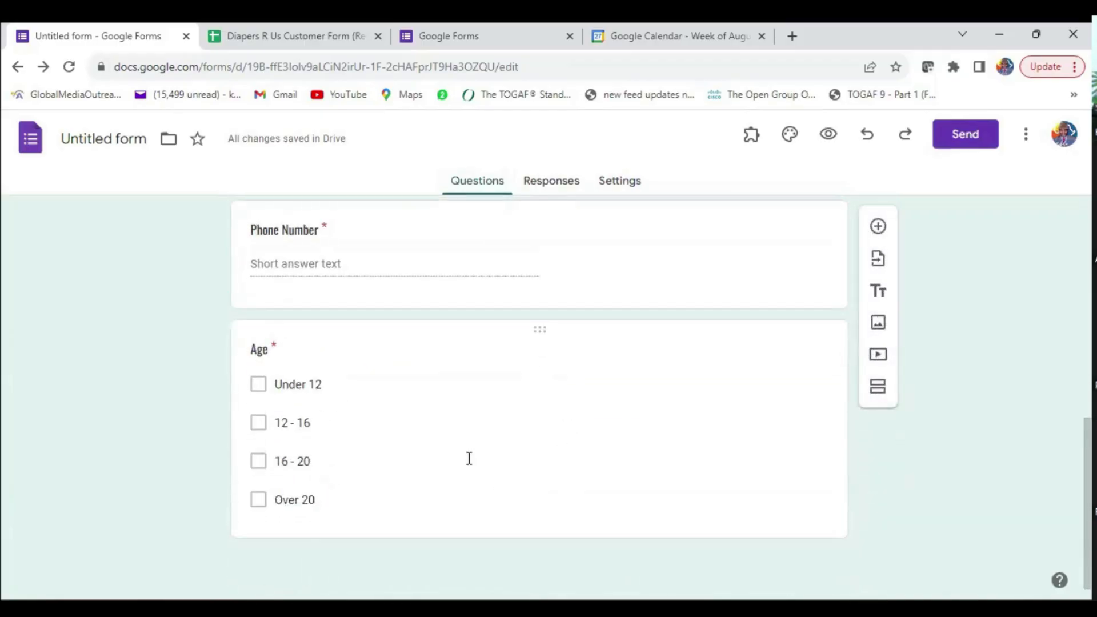
pyautogui.scroll(5, 468, 460)
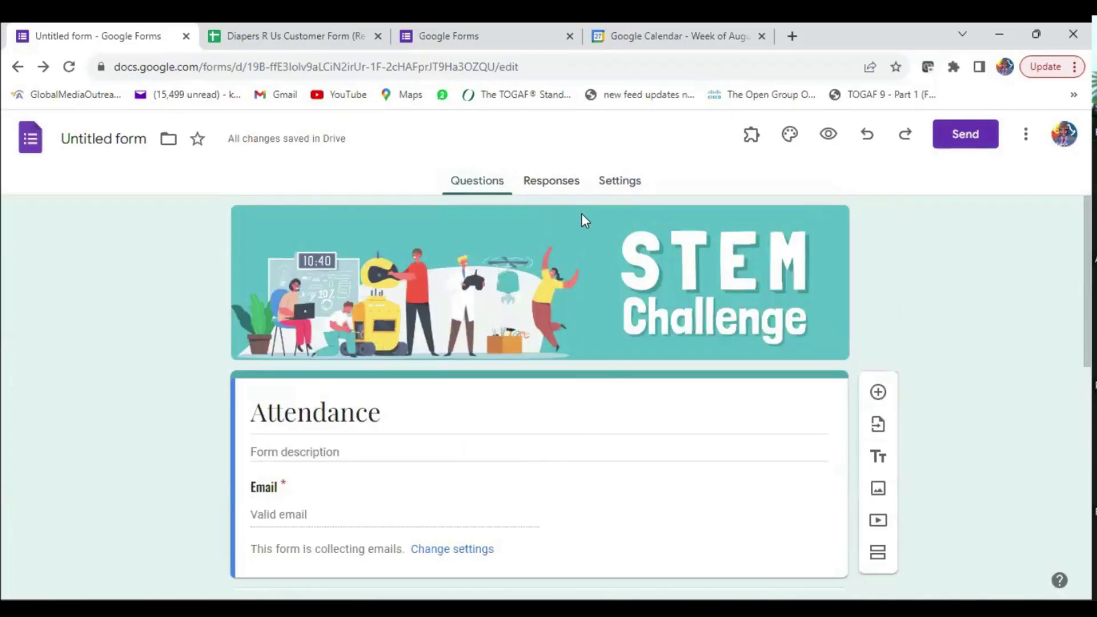
pyautogui.click(552, 180)
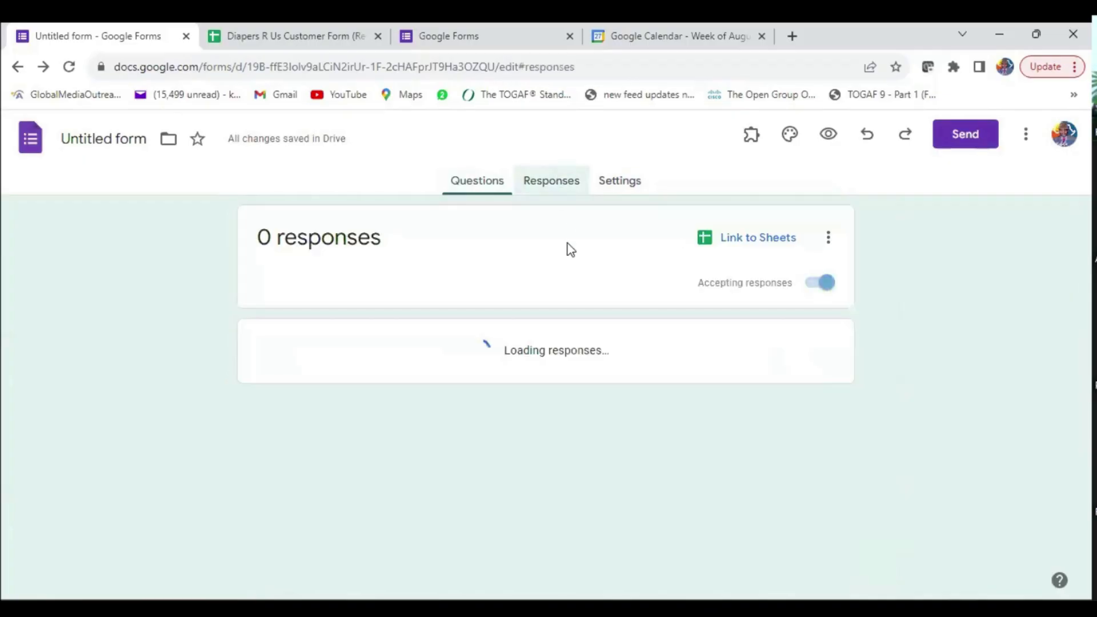
pyautogui.click(479, 183)
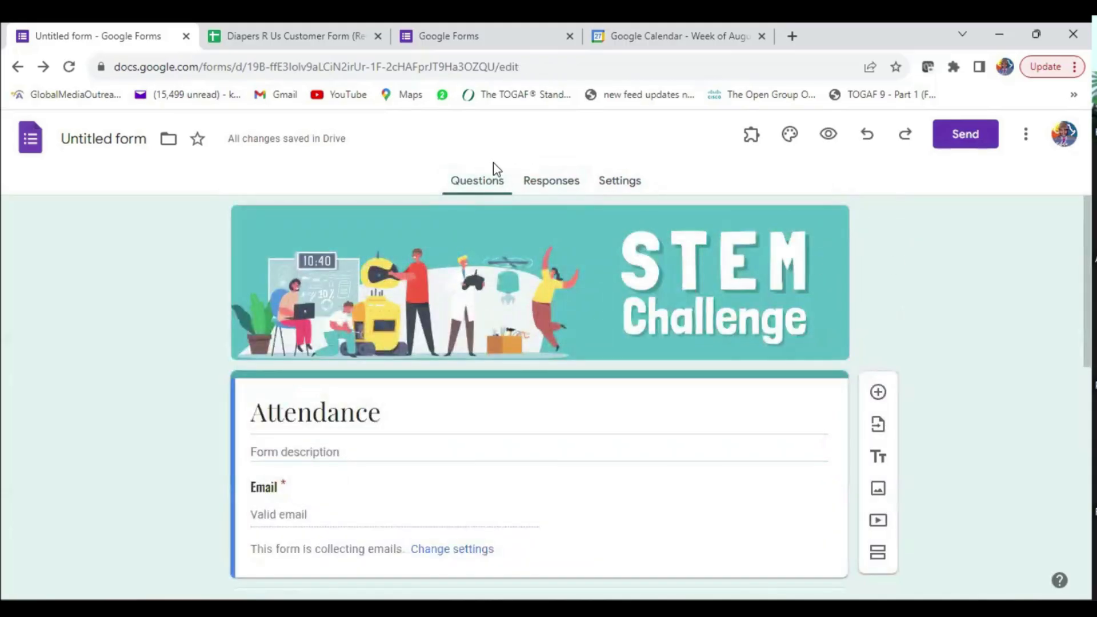
pyautogui.click(550, 189)
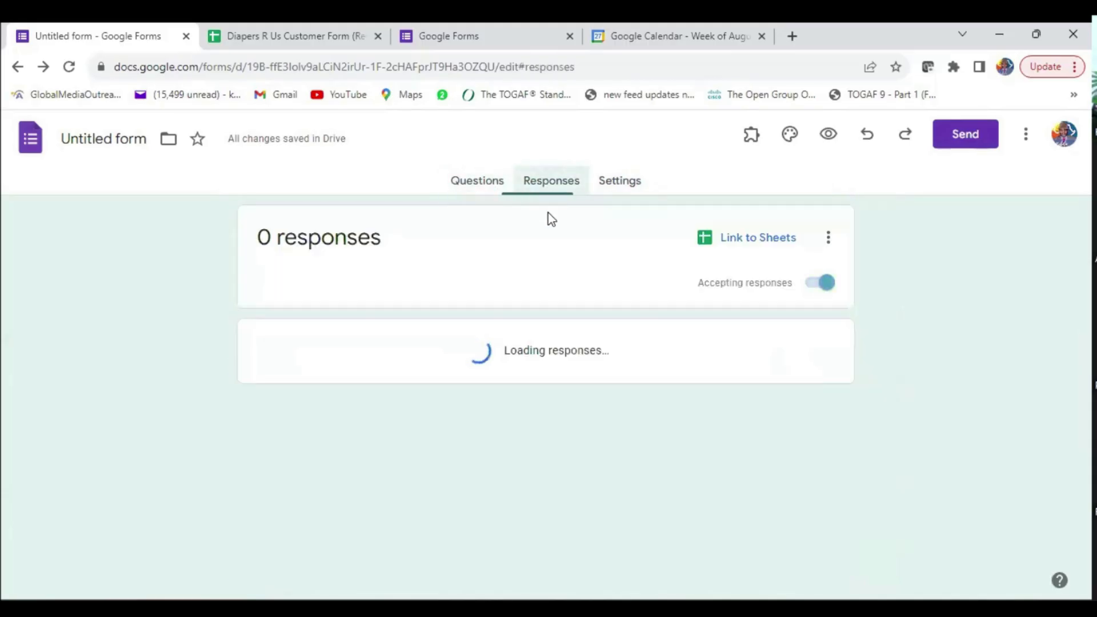
pyautogui.click(761, 244)
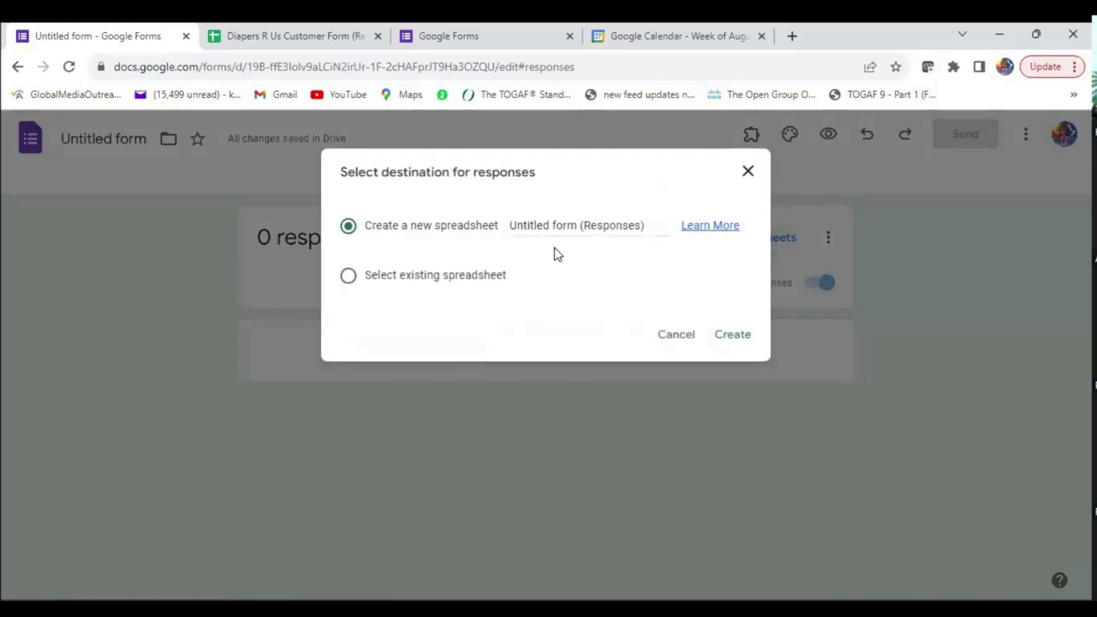
pyautogui.click(732, 334)
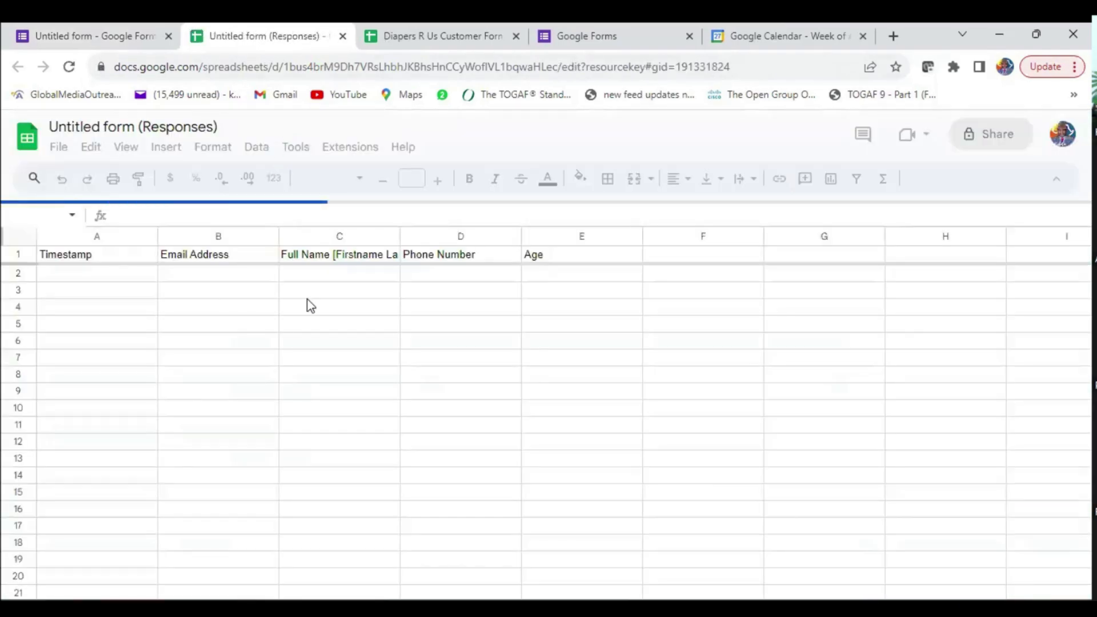
# - Rename the responses spreadsheet to 'STEM Attendance' and switch back to the form
pyautogui.click(183, 358)
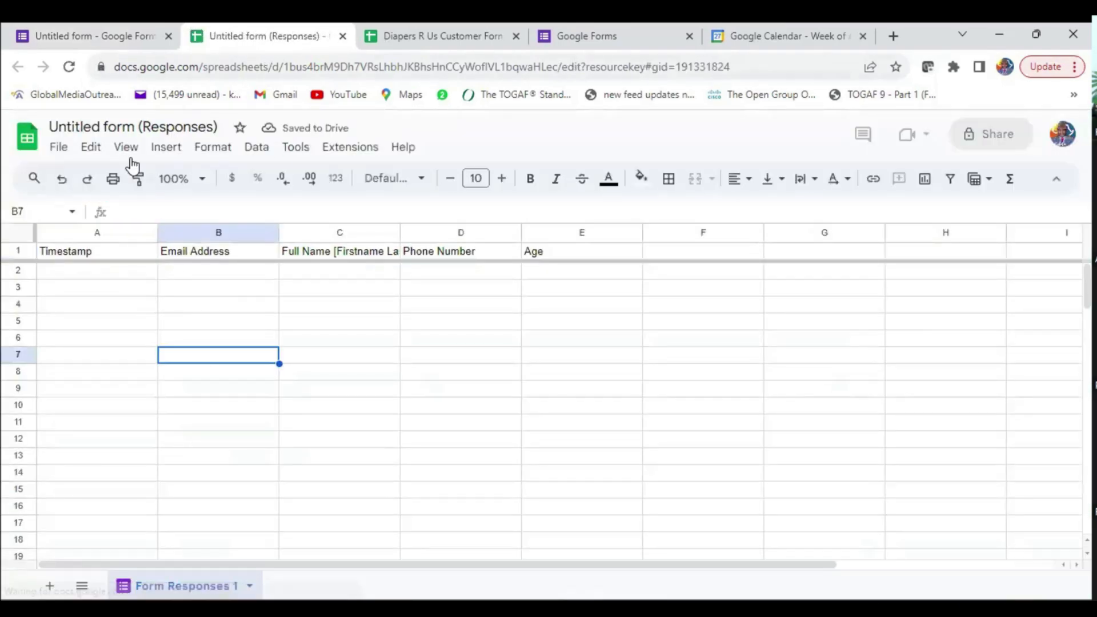
pyautogui.click(122, 128)
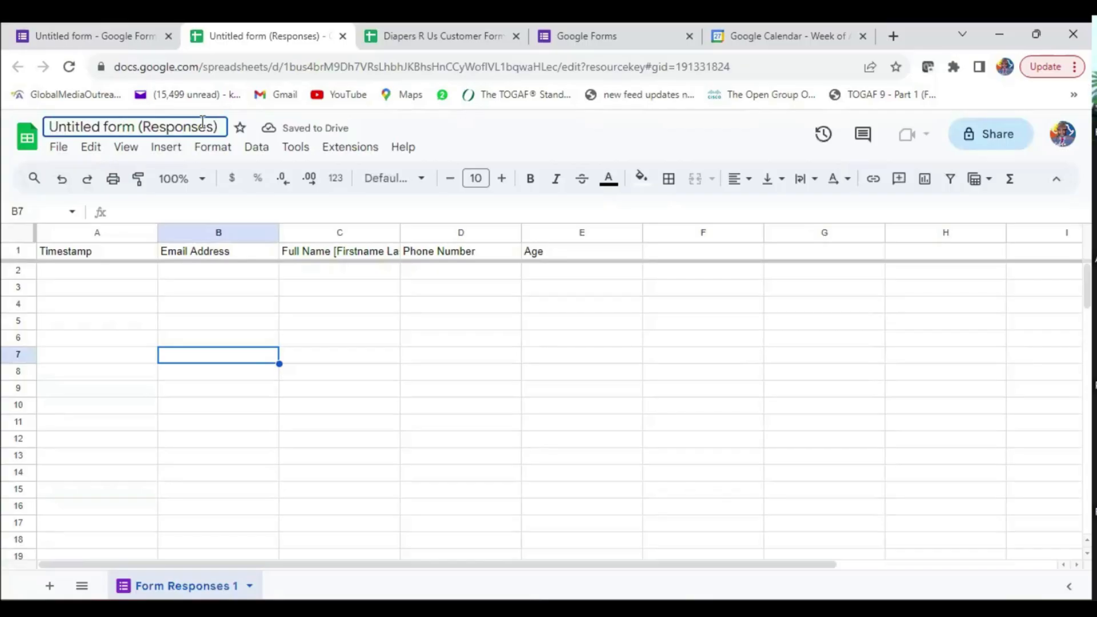
pyautogui.moveTo(220, 124); pyautogui.dragTo(8, 124)
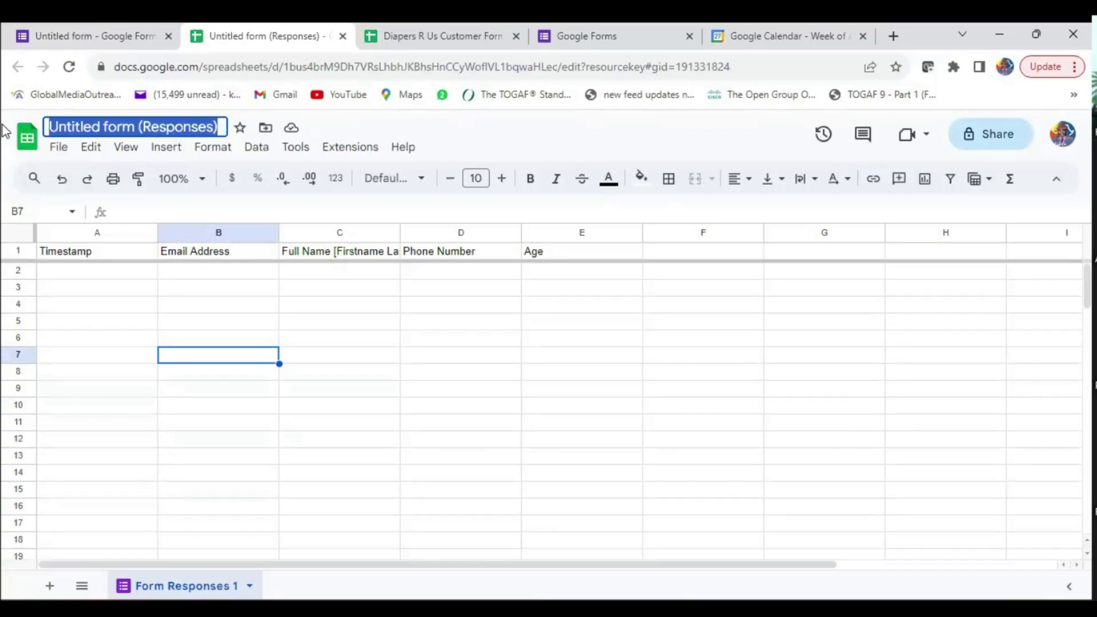
pyautogui.write('STEN')
pyautogui.press('BackSpace')
pyautogui.write('M Sttennda')
pyautogui.press('BackSpace')
pyautogui.press('BackSpace')
pyautogui.press('BackSpace')
pyautogui.press('BackSpace')
pyautogui.press('BackSpace')
pyautogui.press('BackSpace')
pyautogui.press('BackSpace')
pyautogui.press('BackSpace')
pyautogui.write('Attendance')
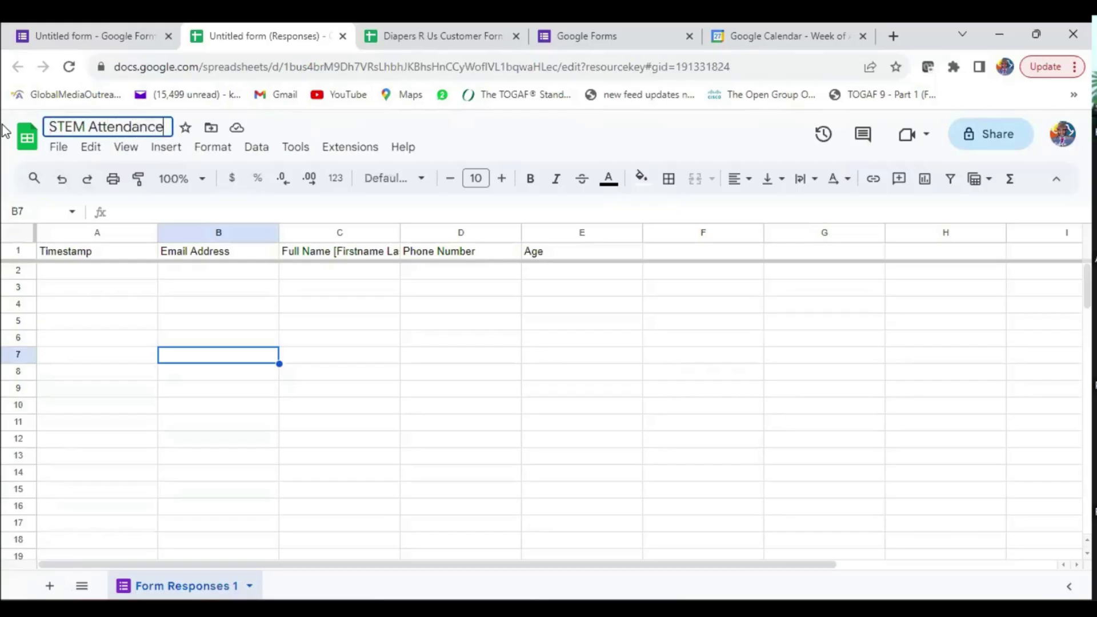
pyautogui.click(306, 389)
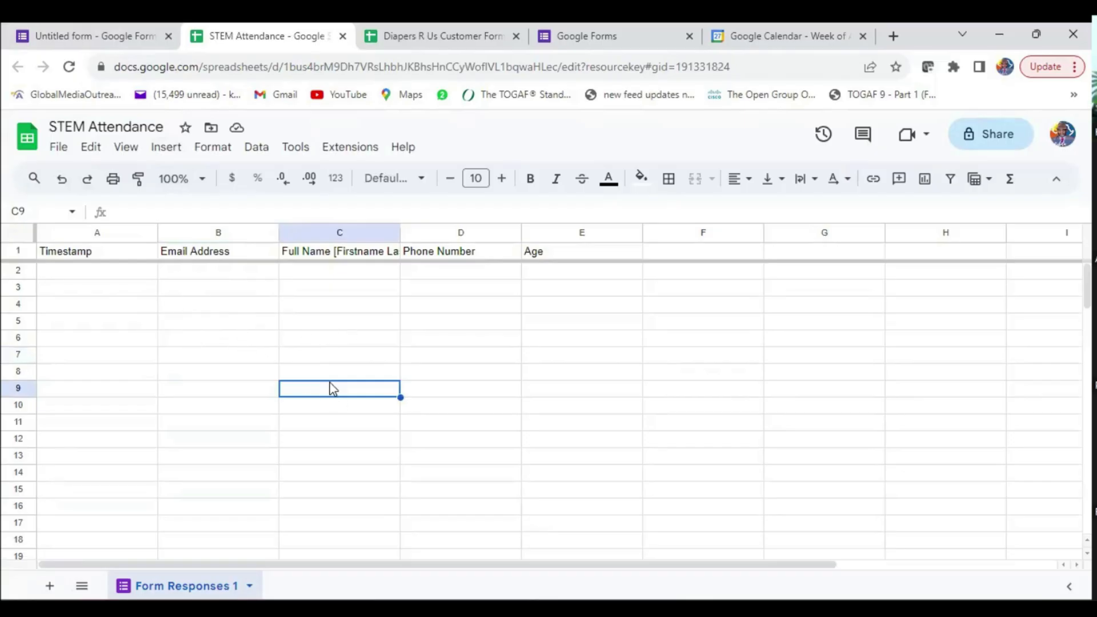
pyautogui.click(120, 39)
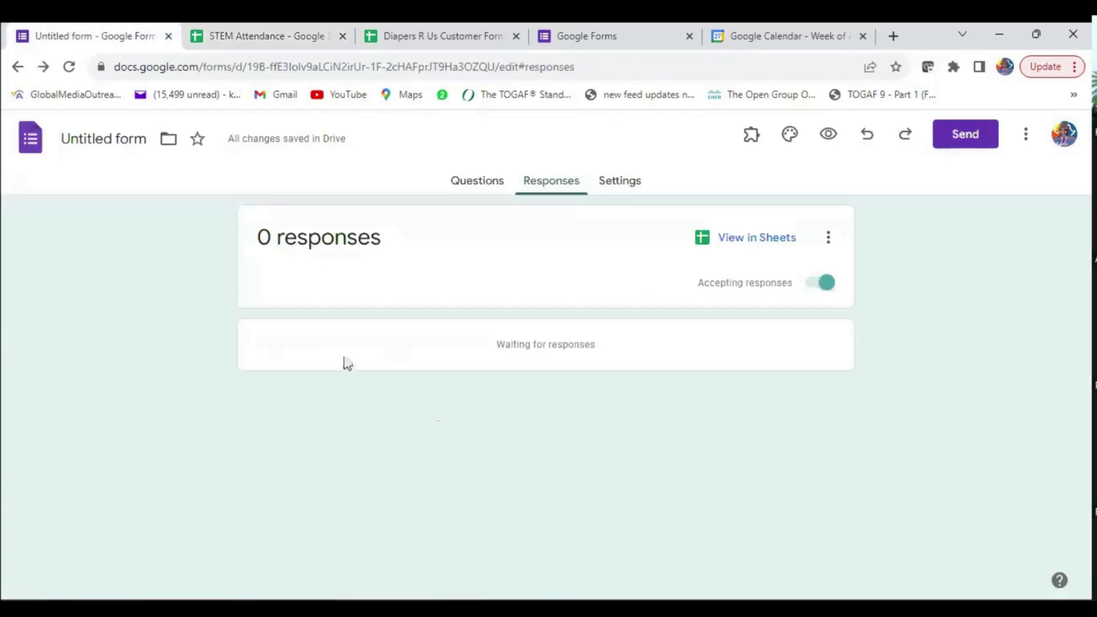
# - Switch between the STEM Attendance sheet and the Attendance form, back to its questions
pyautogui.click(107, 144)
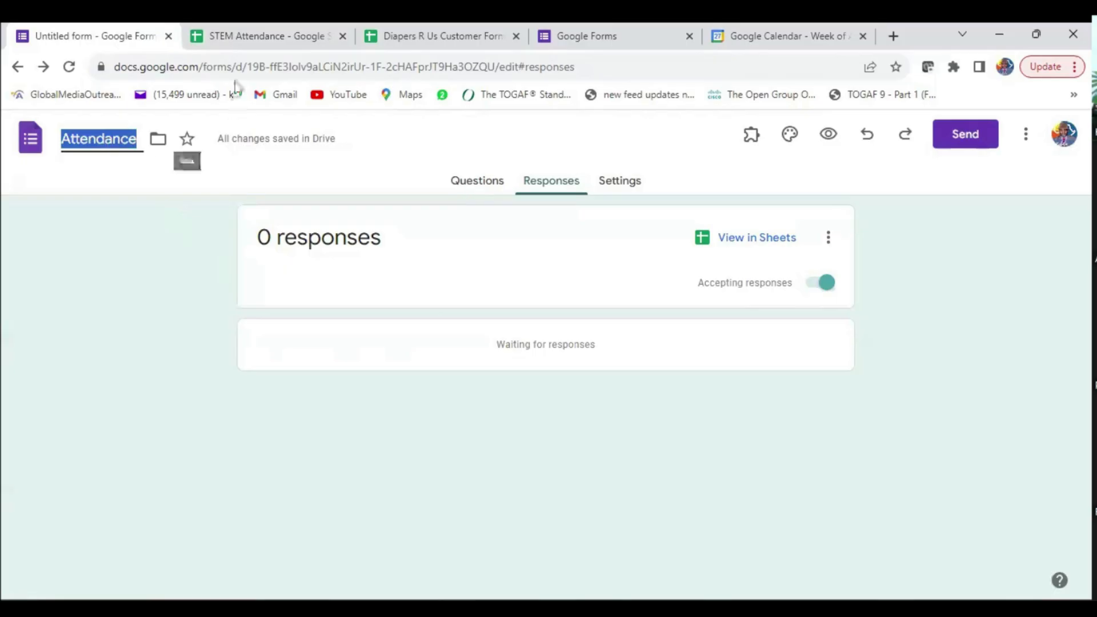
pyautogui.click(292, 36)
pyautogui.click(129, 32)
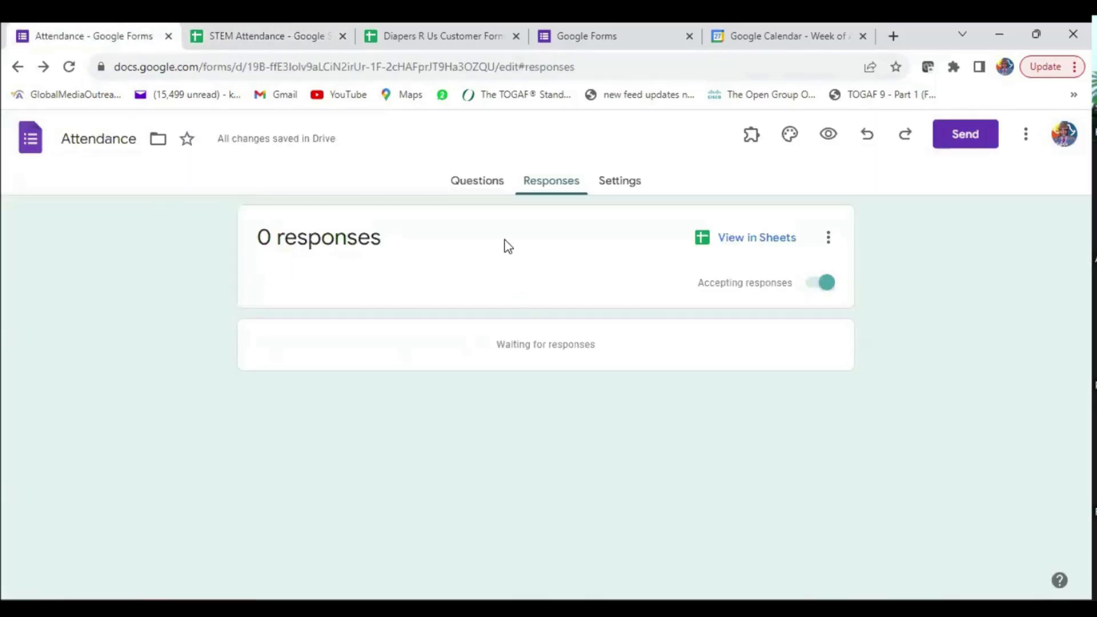
pyautogui.click(471, 184)
pyautogui.click(378, 418)
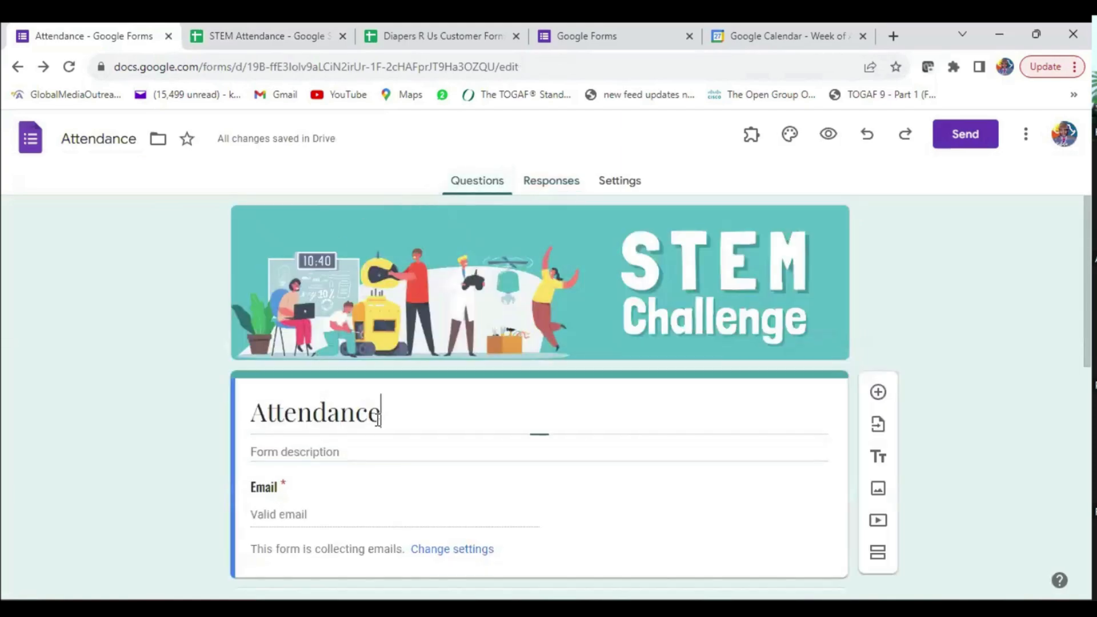
pyautogui.click(259, 415)
# - Scroll through the Attendance form and open its Settings page
pyautogui.scroll(-4, 526, 409)
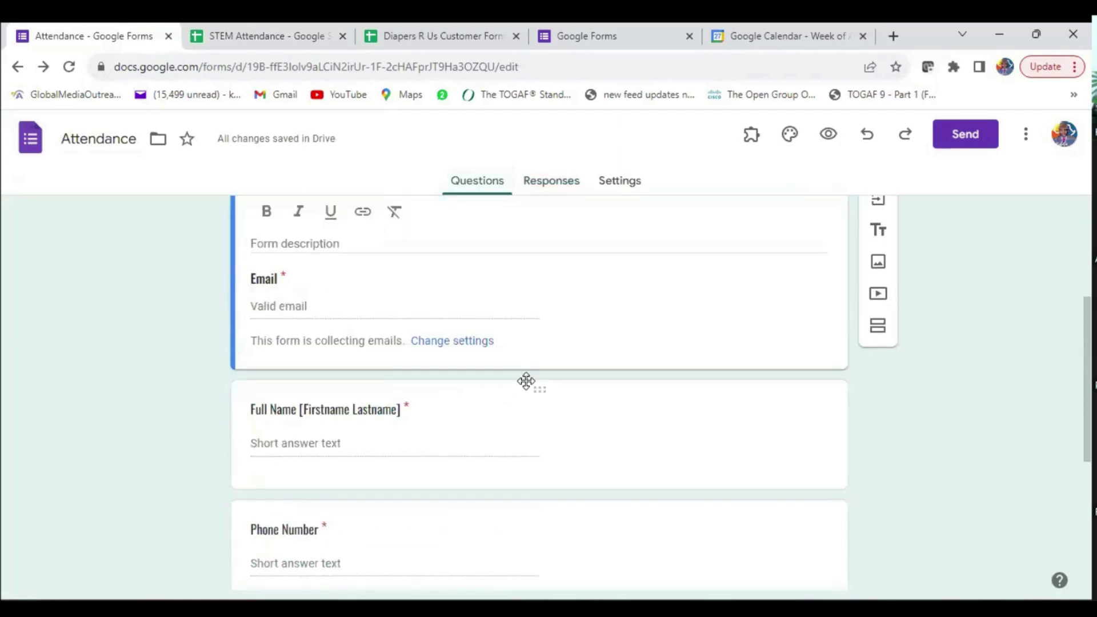
pyautogui.scroll(4, 540, 380)
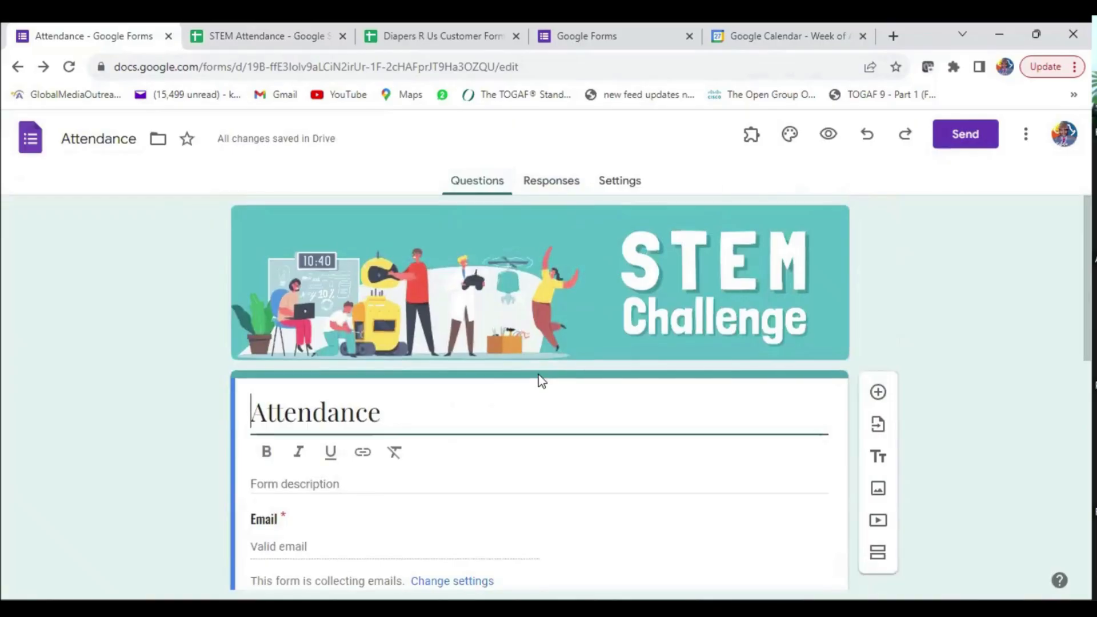
pyautogui.scroll(-2, 623, 423)
pyautogui.scroll(-7, 626, 421)
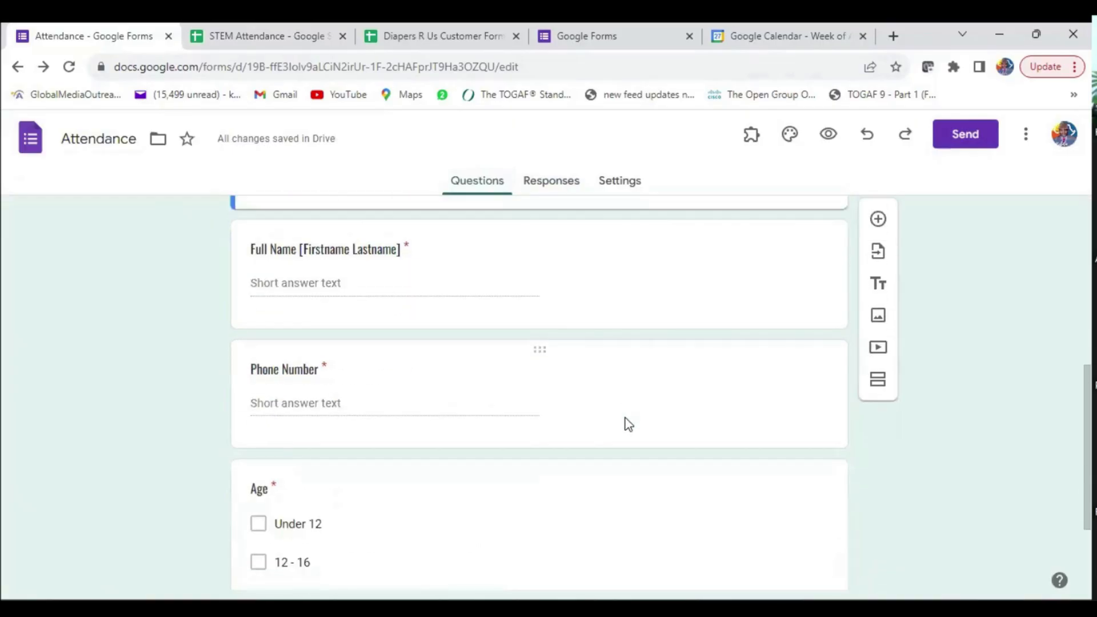
pyautogui.scroll(10, 625, 423)
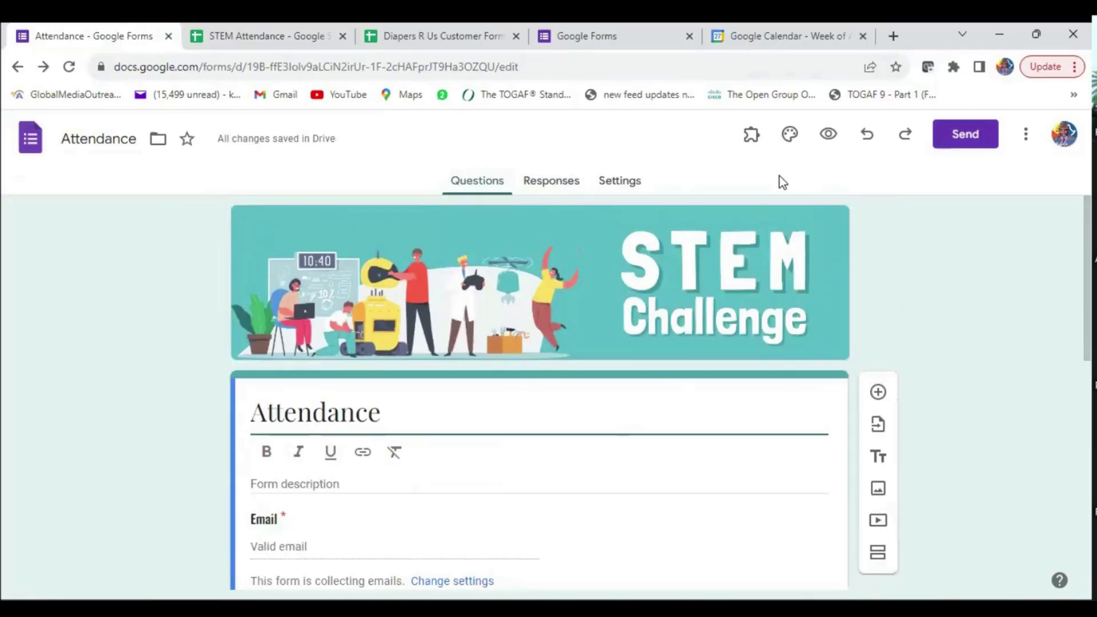
pyautogui.click(619, 183)
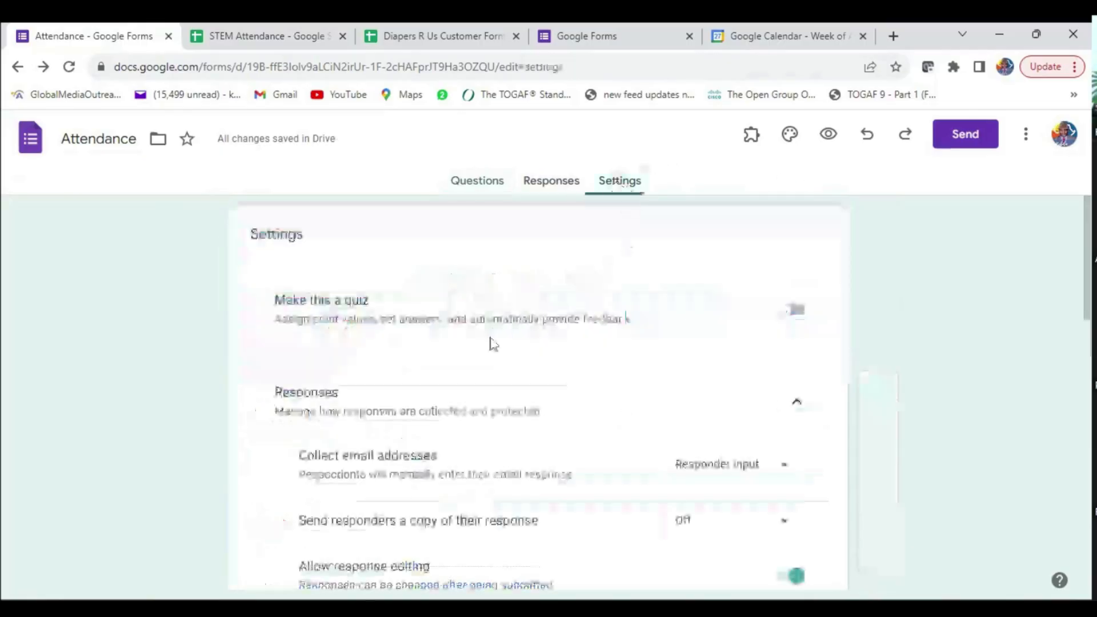
# - Copy the Attendance form's shortened link from the Send dialog, then close the dialog
pyautogui.click(550, 187)
pyautogui.click(964, 138)
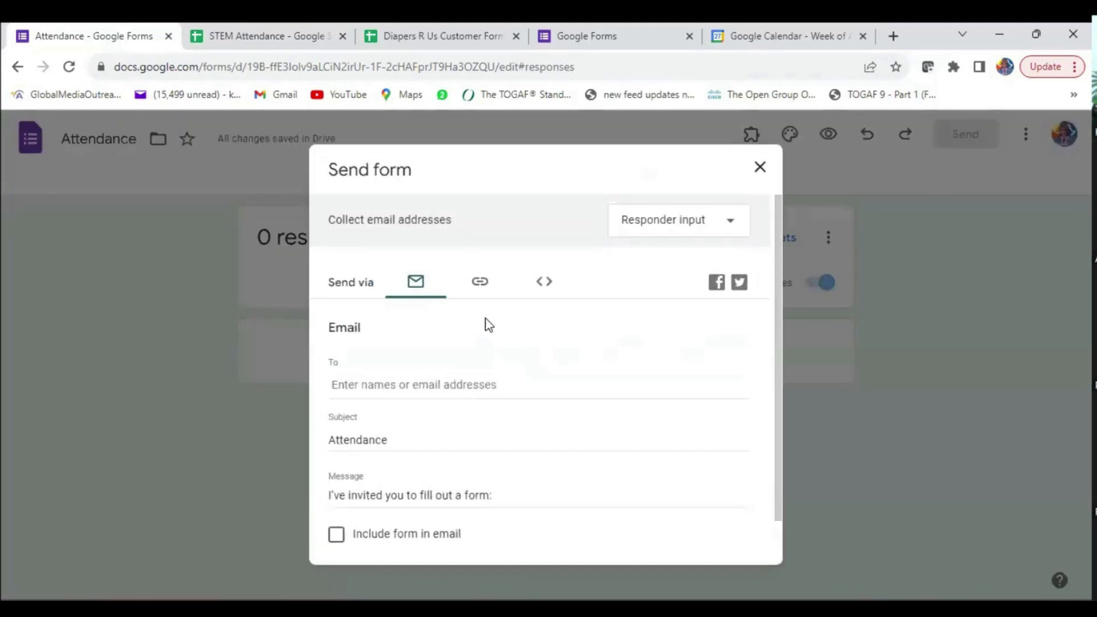
pyautogui.click(483, 284)
pyautogui.click(336, 388)
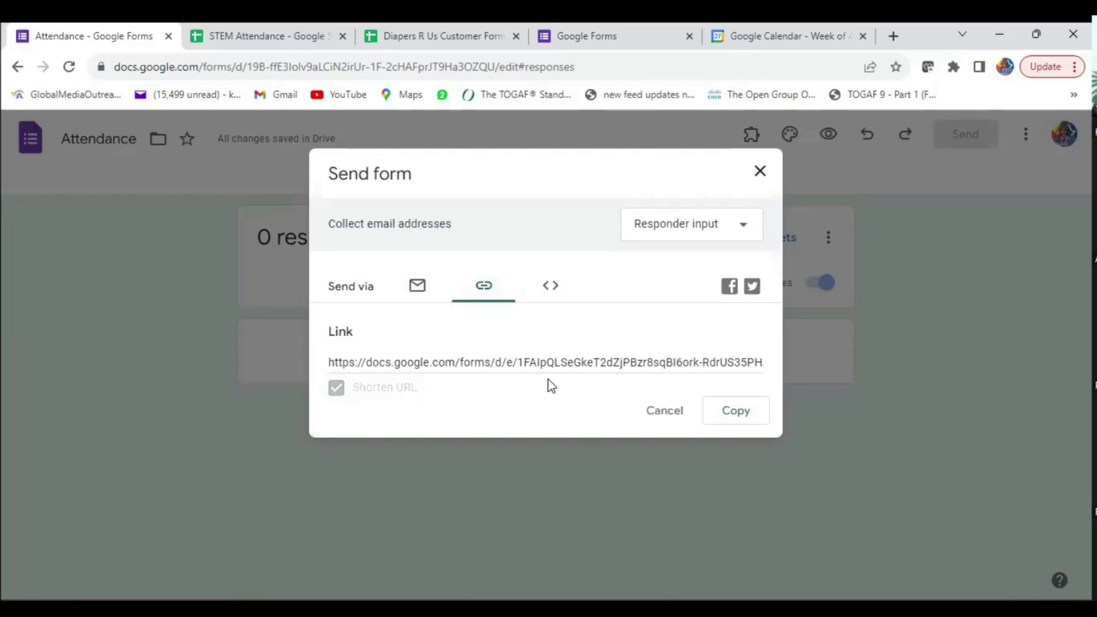
pyautogui.click(737, 414)
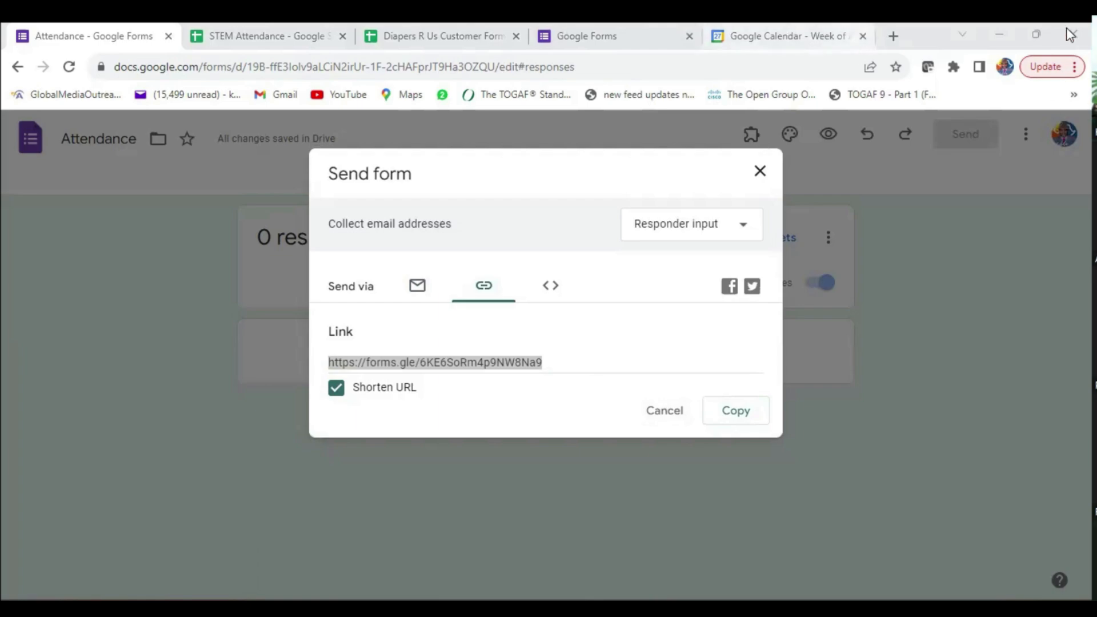
pyautogui.click(760, 172)
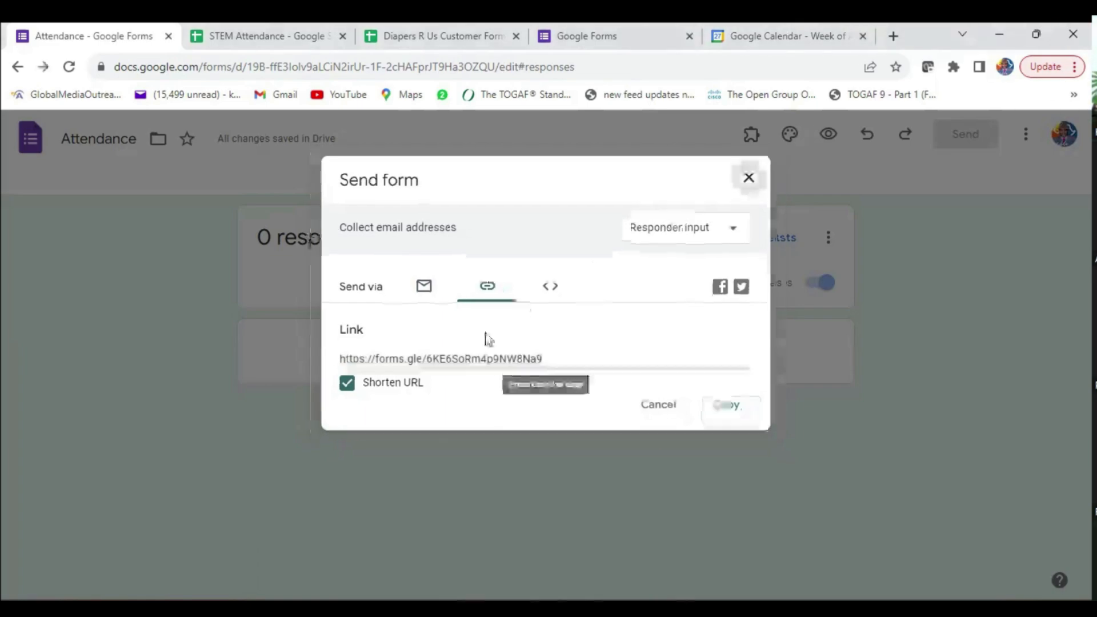
pyautogui.click(474, 184)
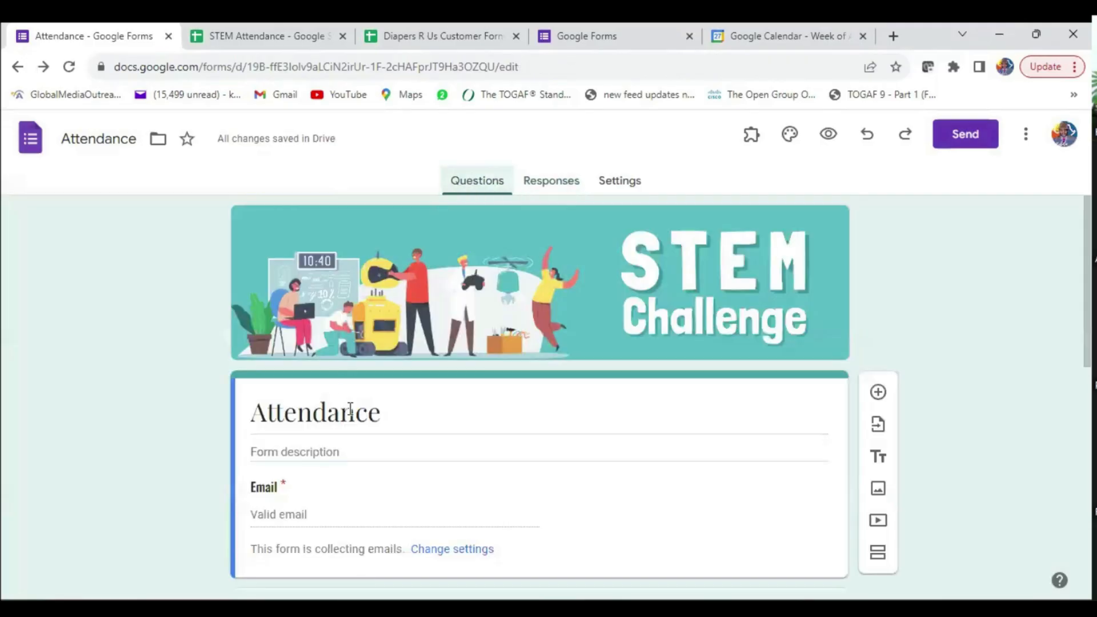
pyautogui.scroll(-9, 517, 392)
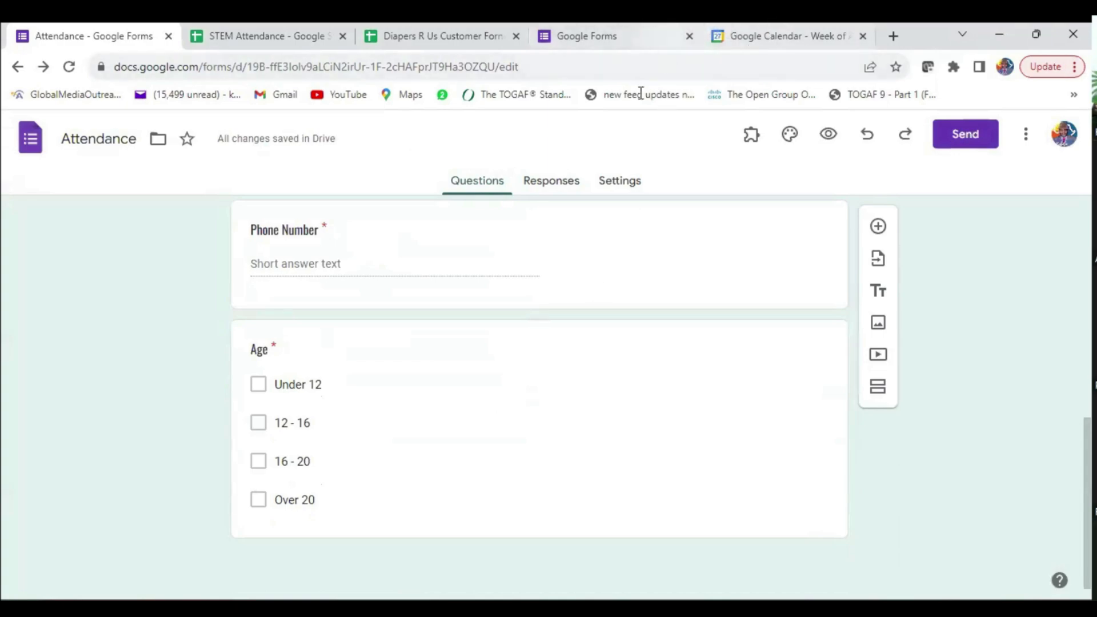
pyautogui.click(557, 181)
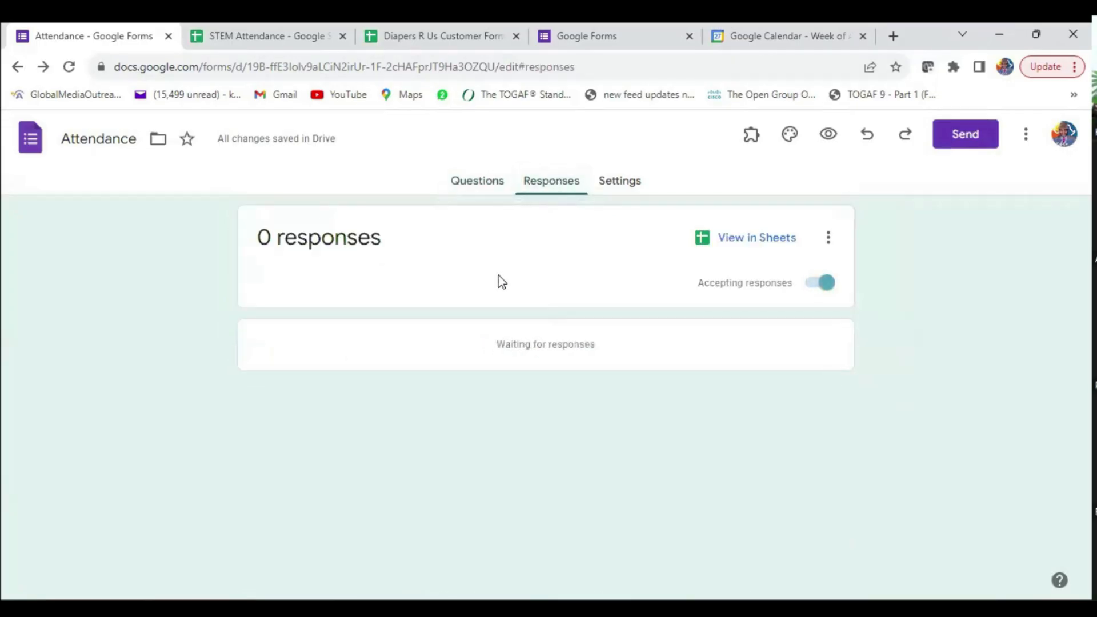
pyautogui.click(491, 184)
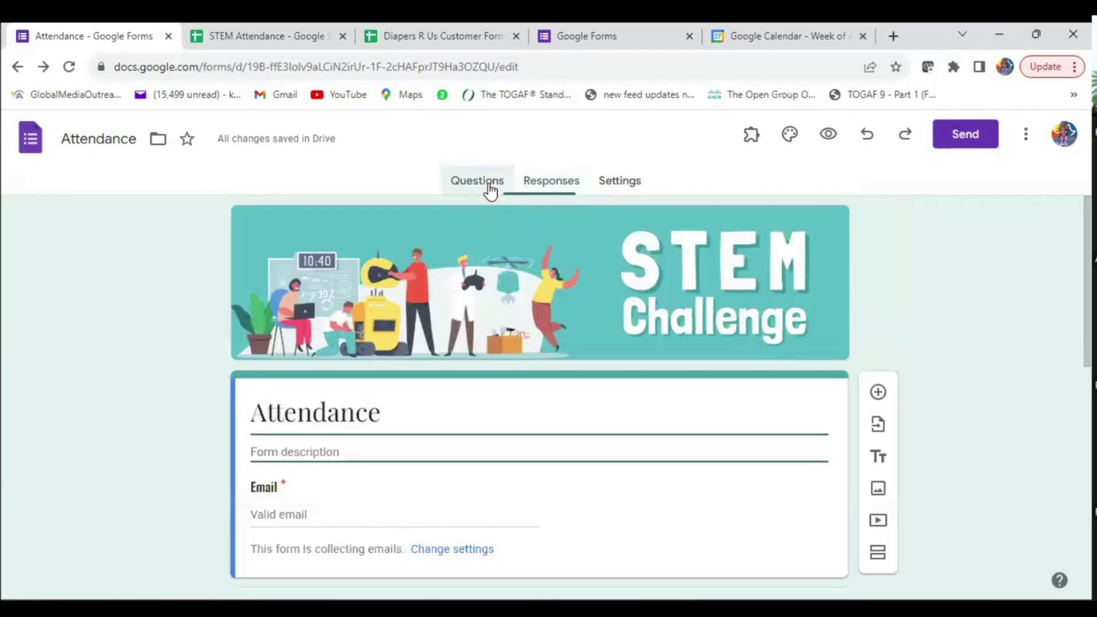
pyautogui.scroll(-9, 474, 377)
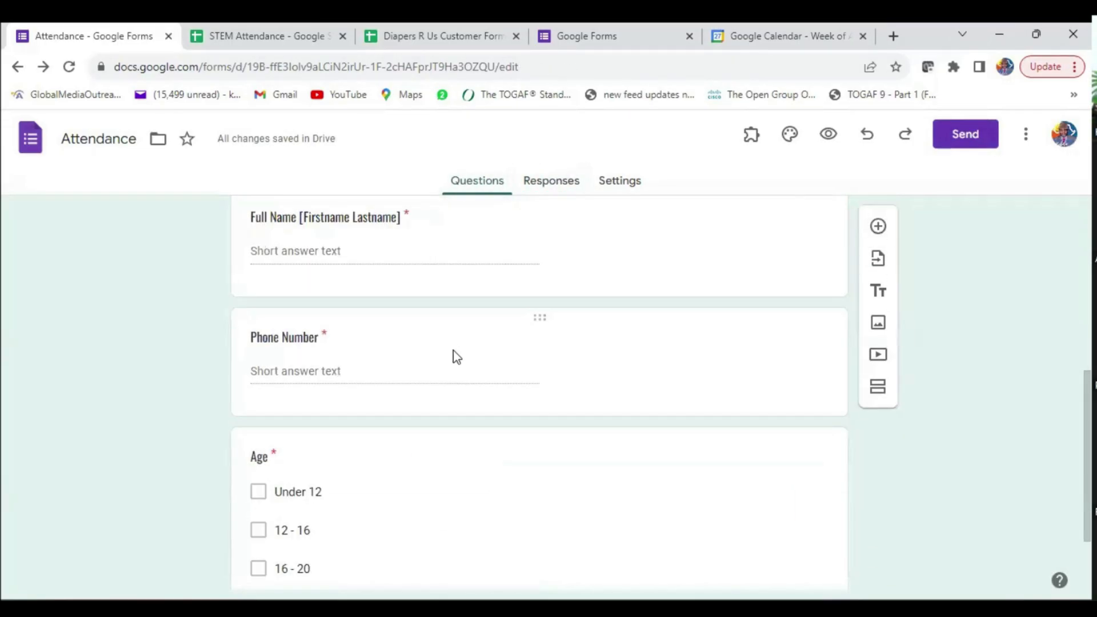
pyautogui.scroll(-2, 455, 351)
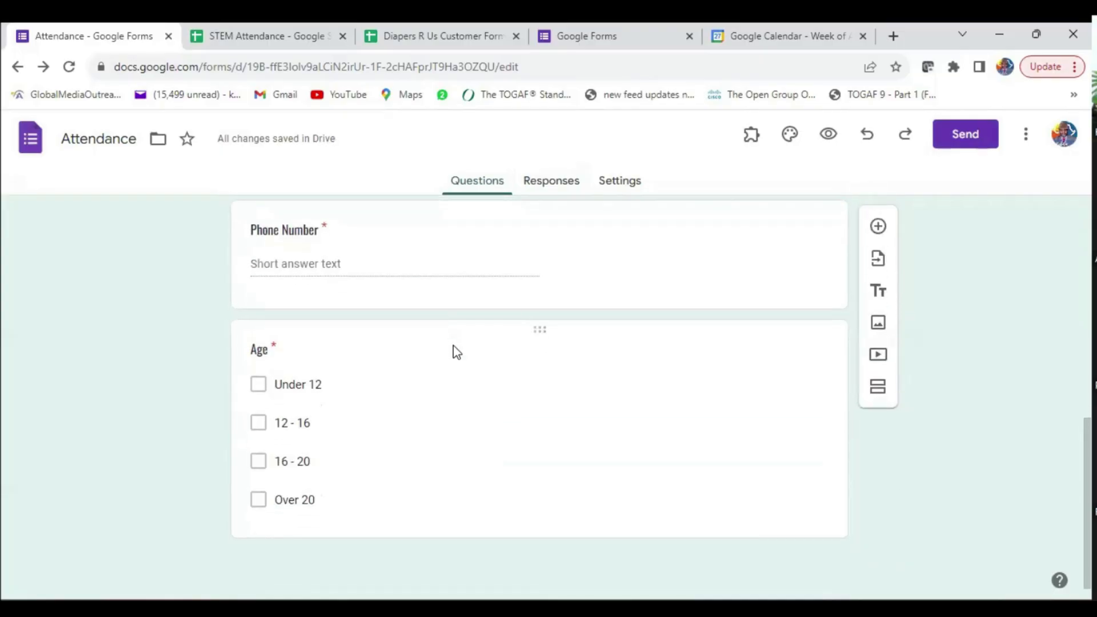
pyautogui.scroll(1, 455, 351)
pyautogui.scroll(10, 456, 351)
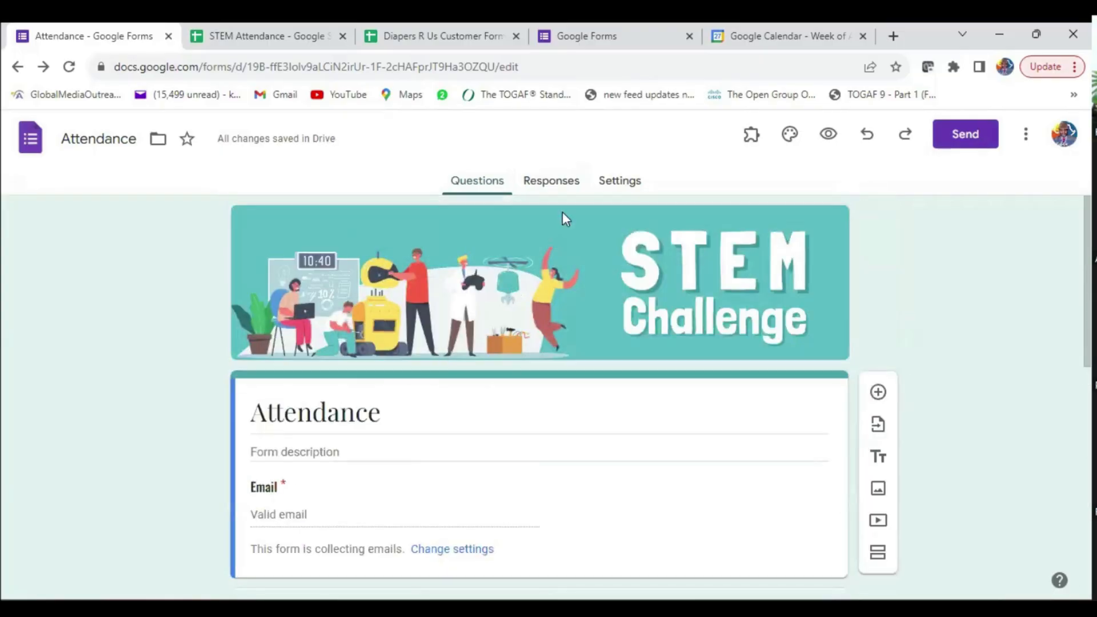
pyautogui.click(550, 189)
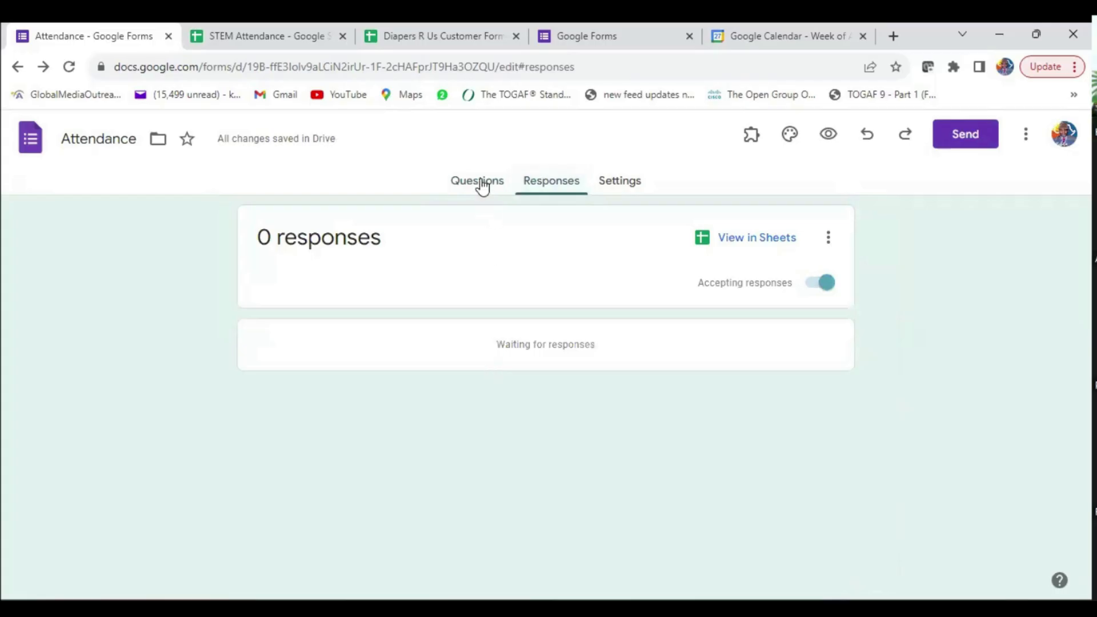
pyautogui.click(481, 184)
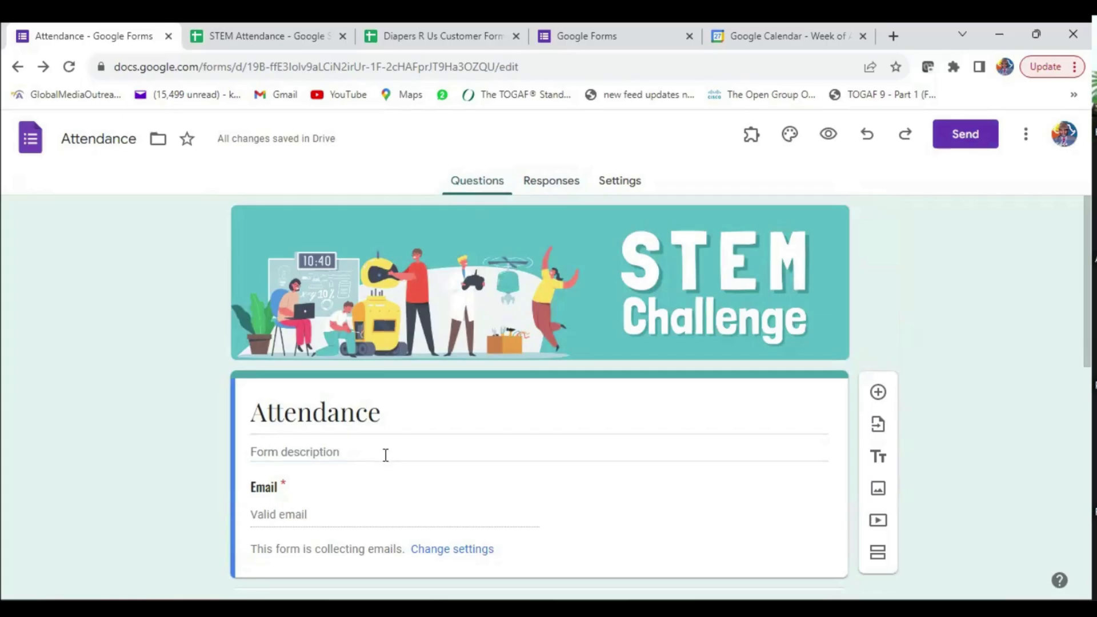
pyautogui.click(550, 189)
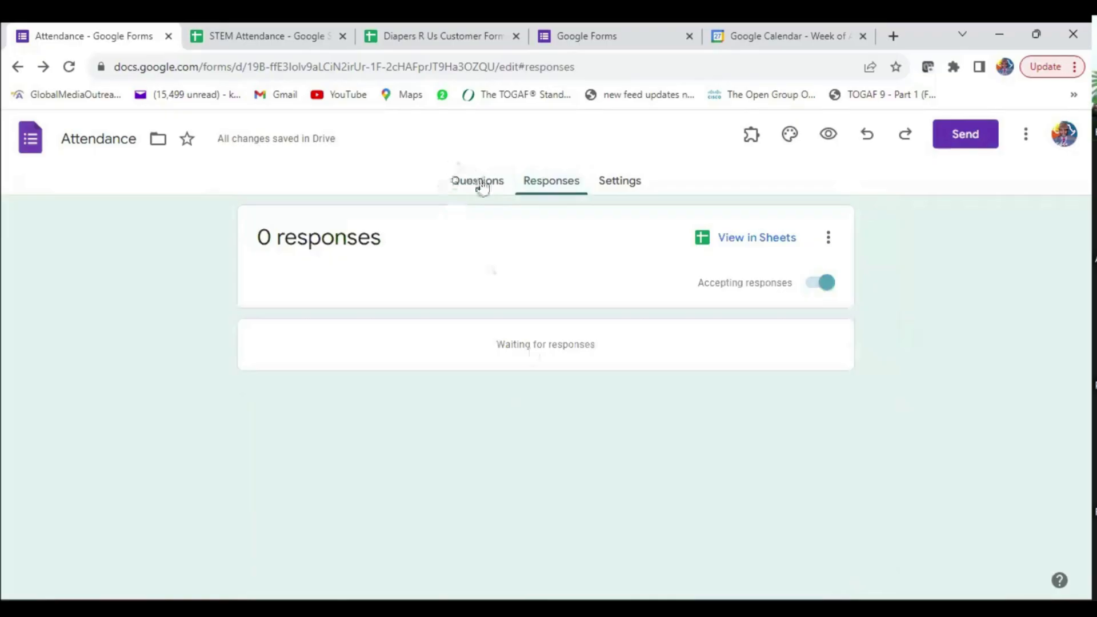
pyautogui.click(482, 182)
pyautogui.scroll(-5, 491, 394)
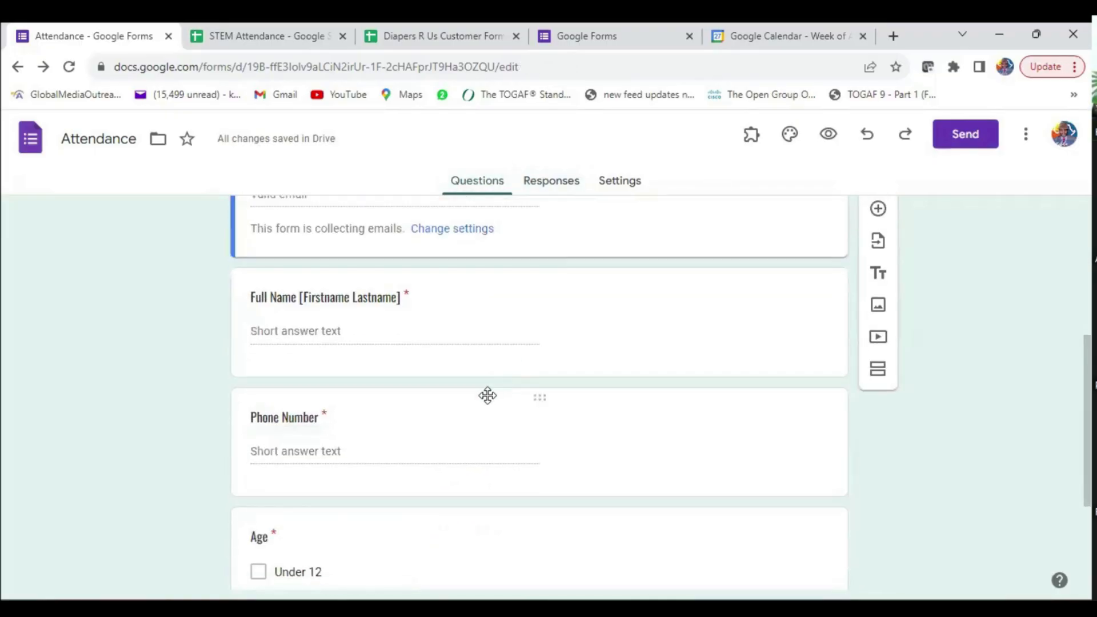
pyautogui.scroll(-3, 511, 397)
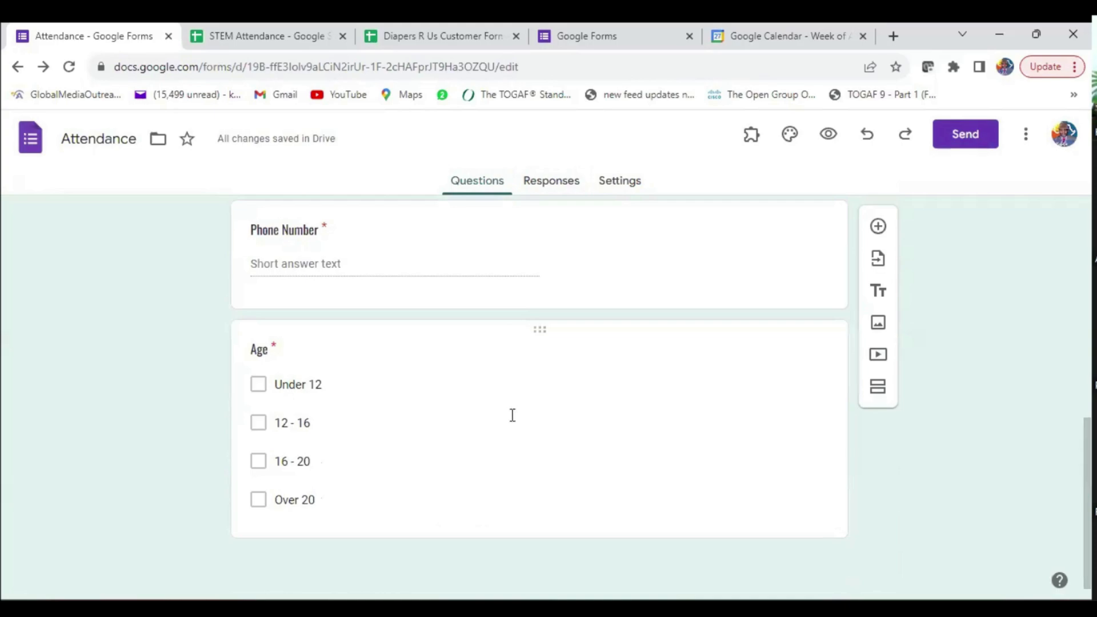
pyautogui.scroll(10, 513, 416)
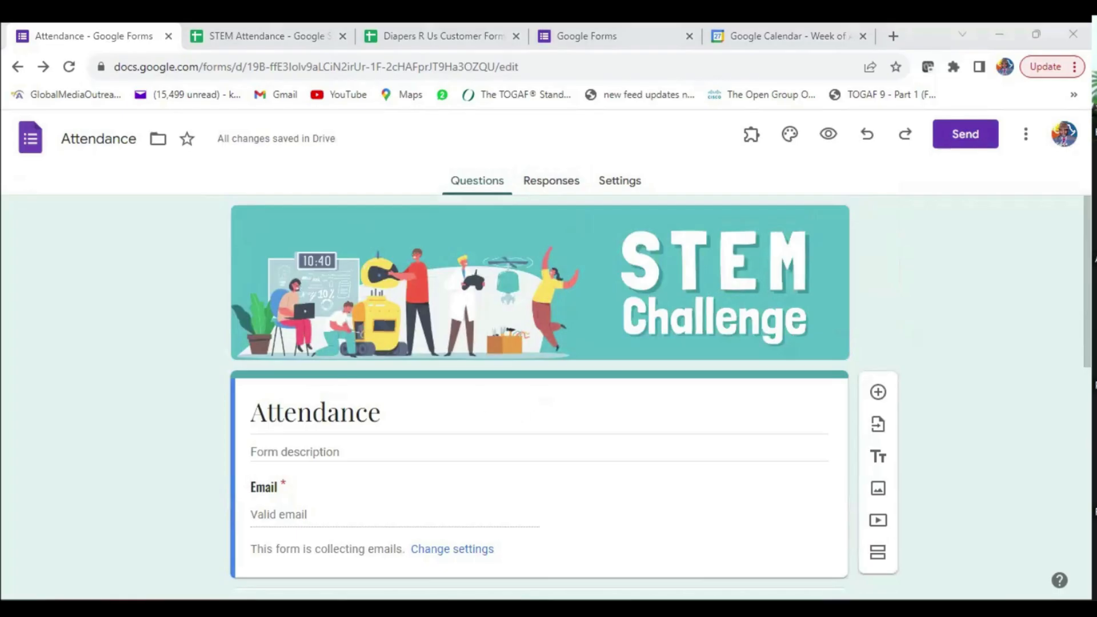
# - Advance the slideshow to the 'Demo | Advanced Form Design' agenda slide
pyautogui.hotkey('alt', 'Tab')
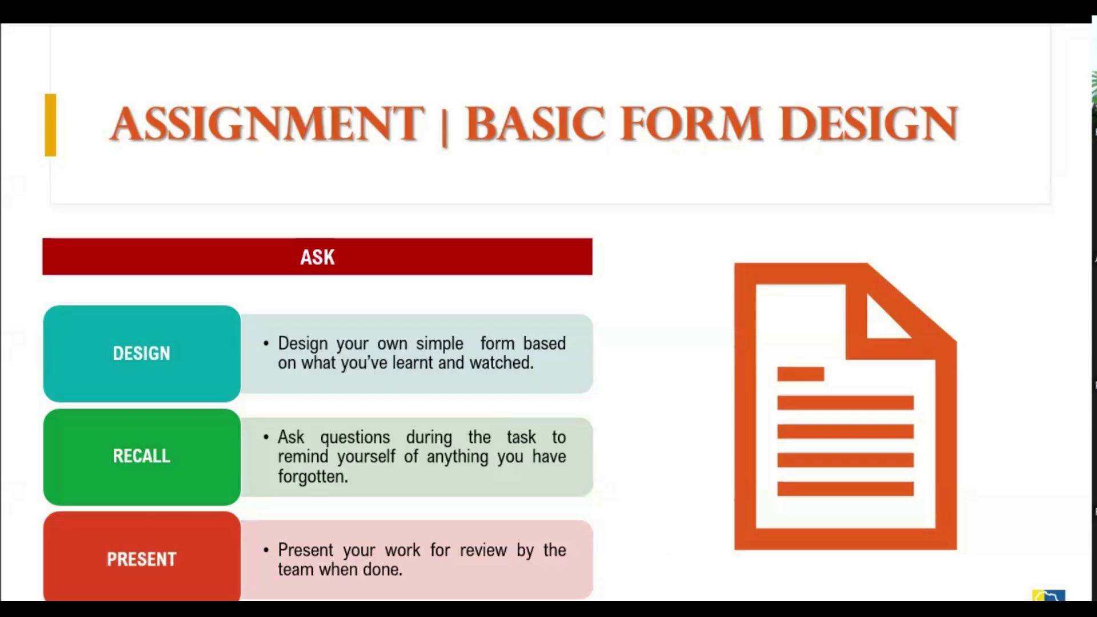
pyautogui.press('Right')
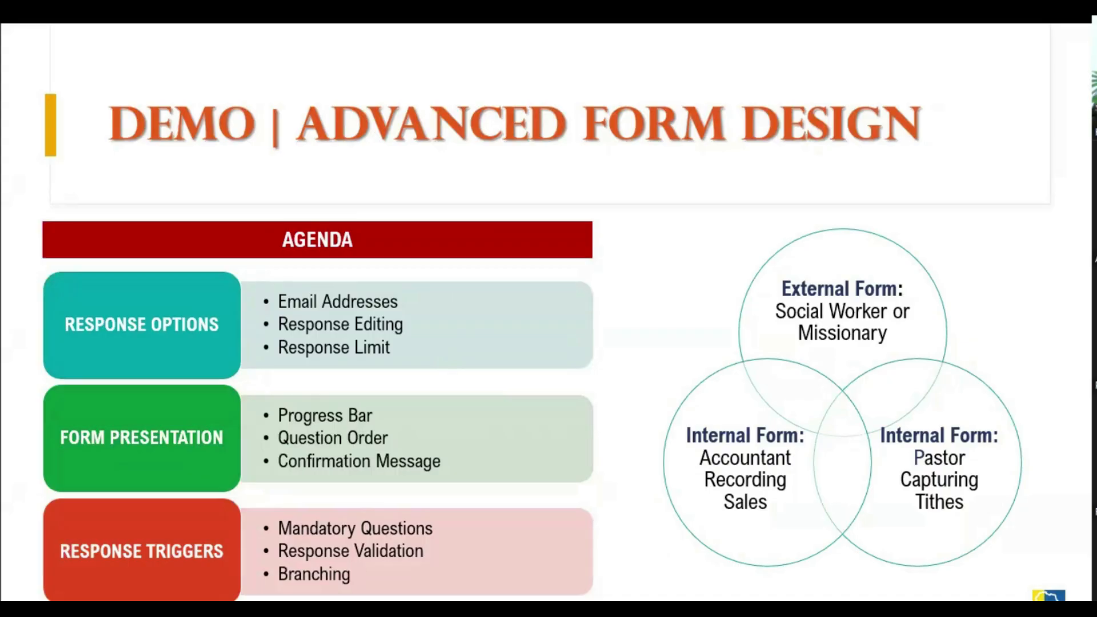
pyautogui.press('Right')
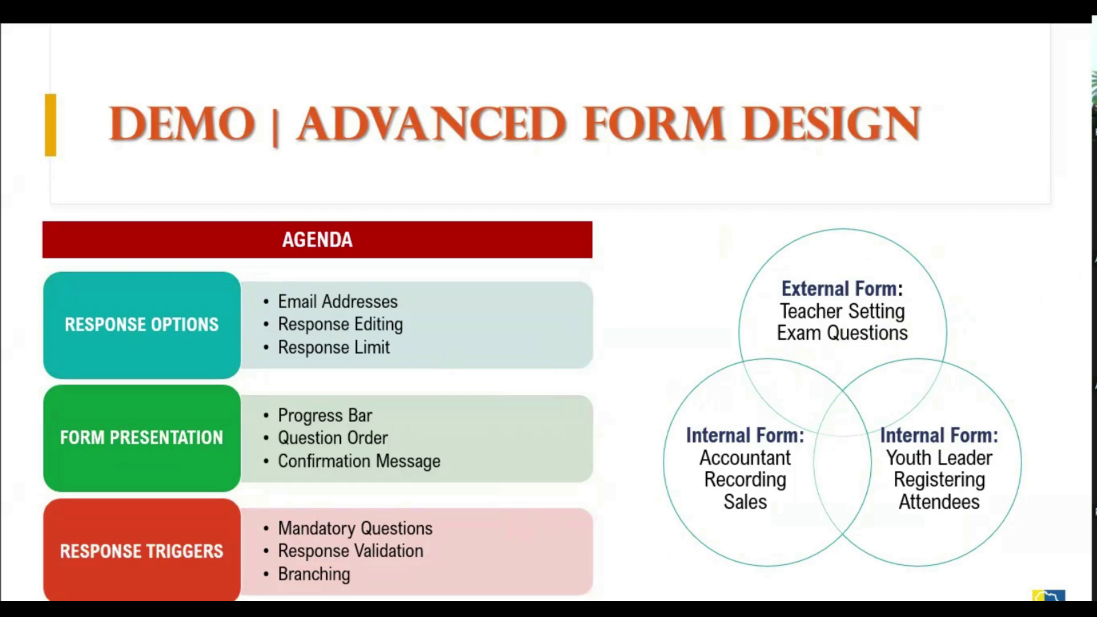
pyautogui.hotkey('alt', 'Tab')
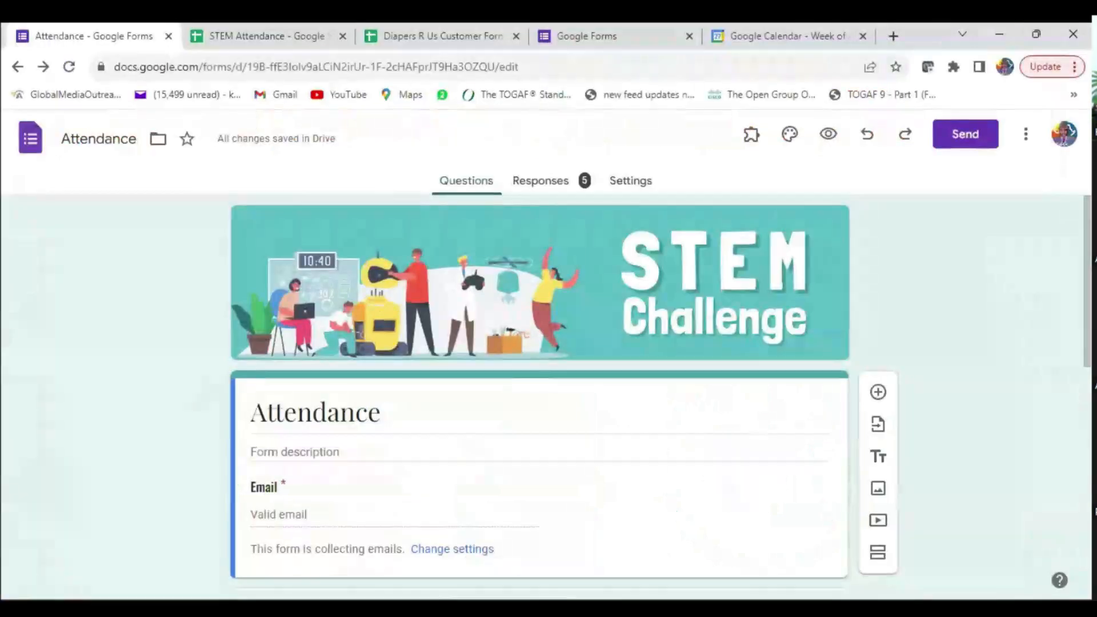
pyautogui.click(539, 181)
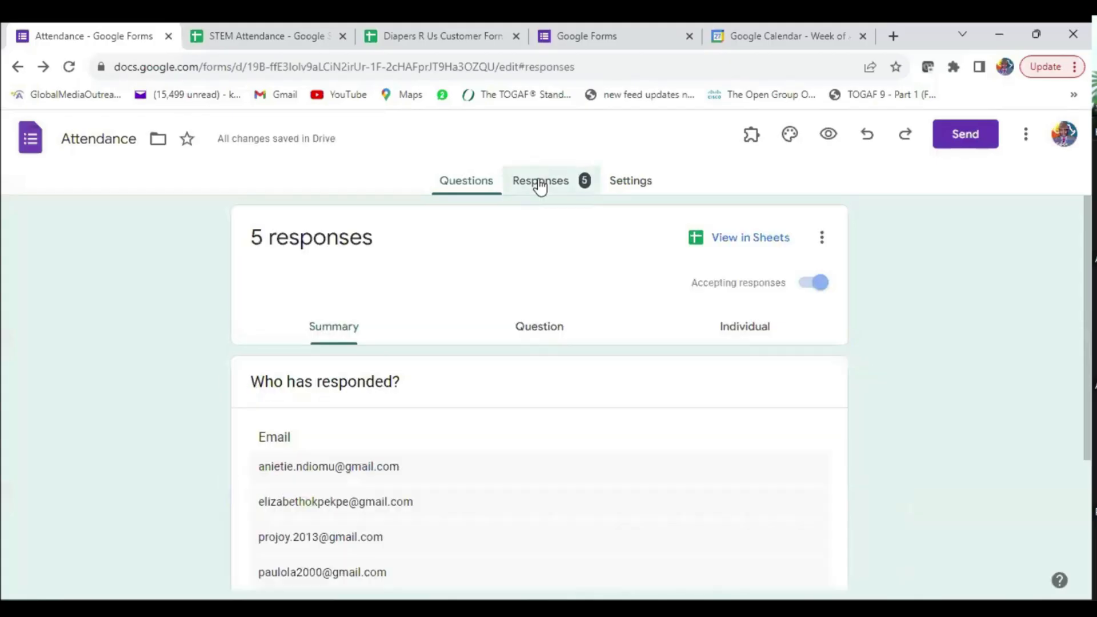
pyautogui.scroll(-5, 406, 463)
pyautogui.scroll(-3, 417, 461)
pyautogui.scroll(10, 428, 456)
pyautogui.click(539, 323)
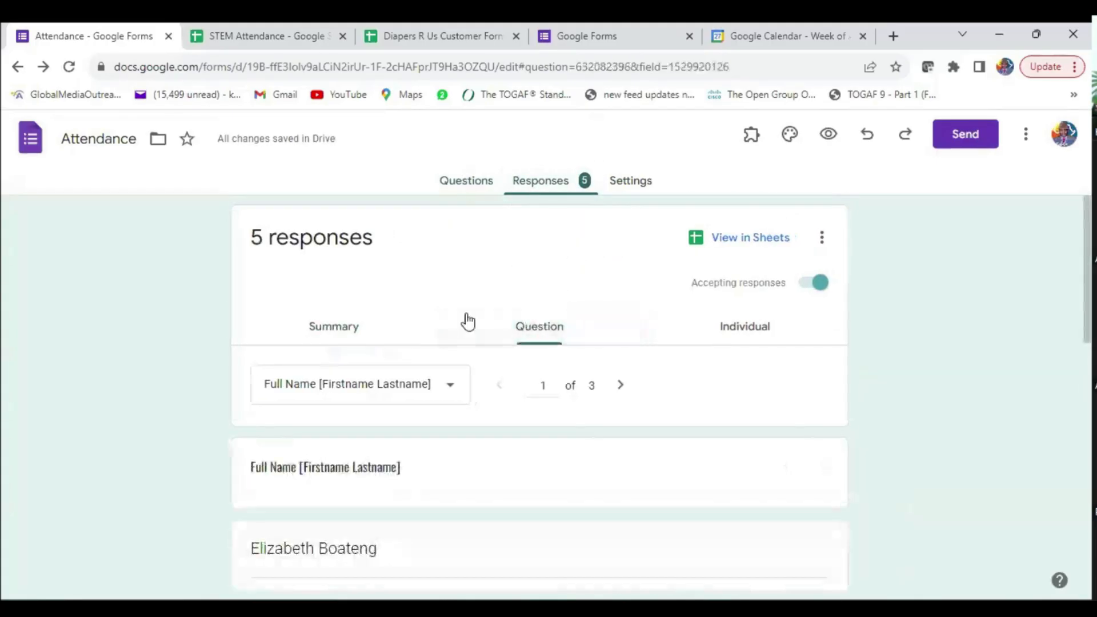
pyautogui.click(330, 330)
pyautogui.scroll(-6, 519, 456)
pyautogui.scroll(-9, 523, 459)
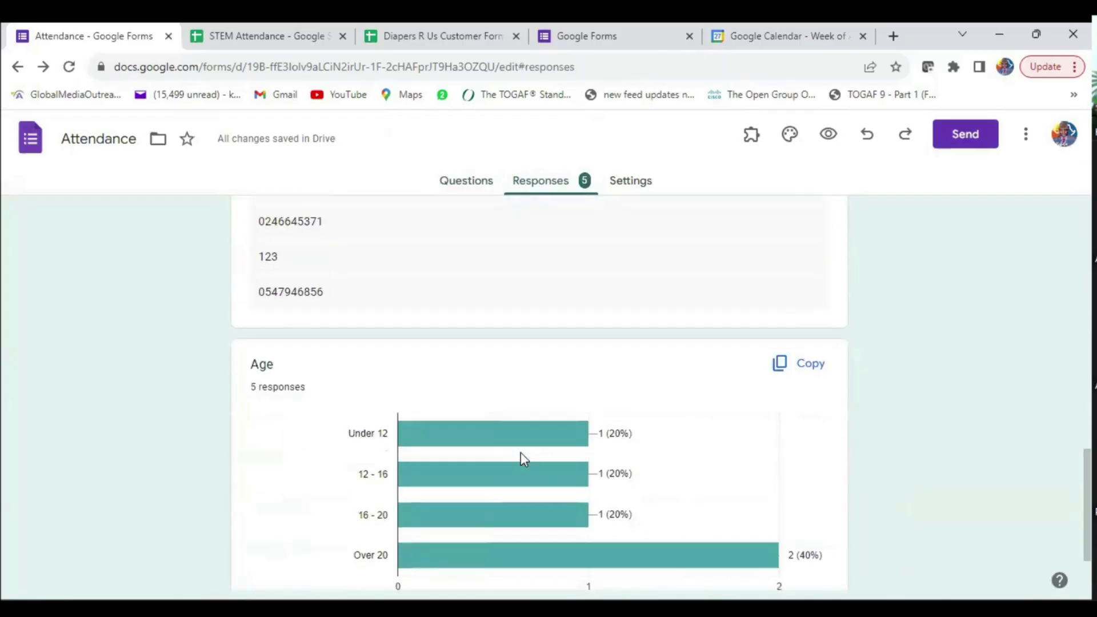
pyautogui.scroll(12, 520, 453)
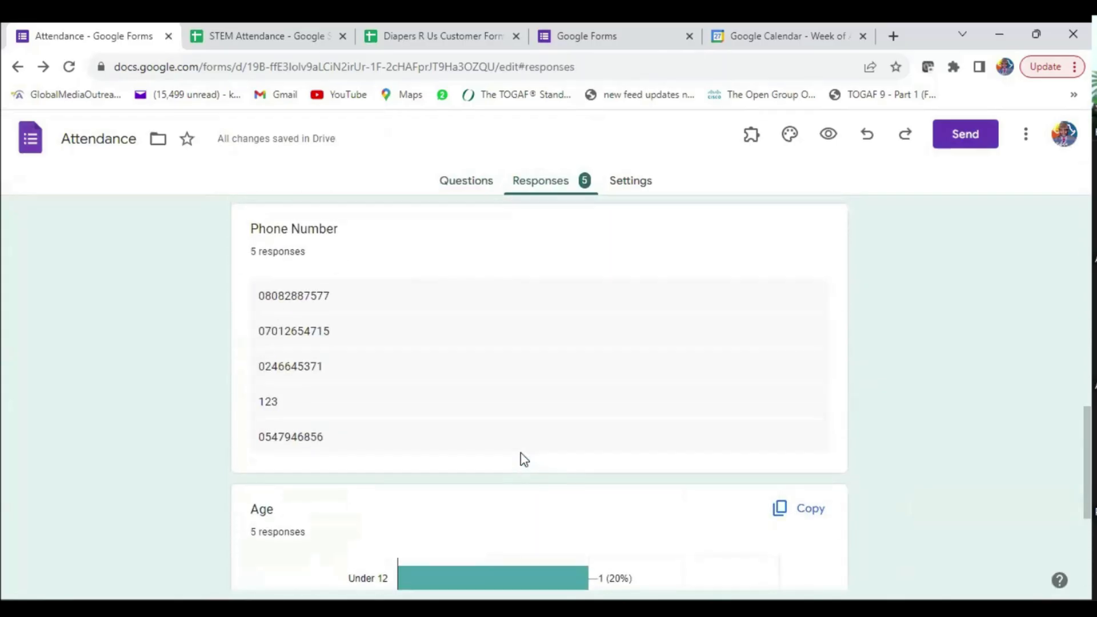
pyautogui.scroll(1, 520, 453)
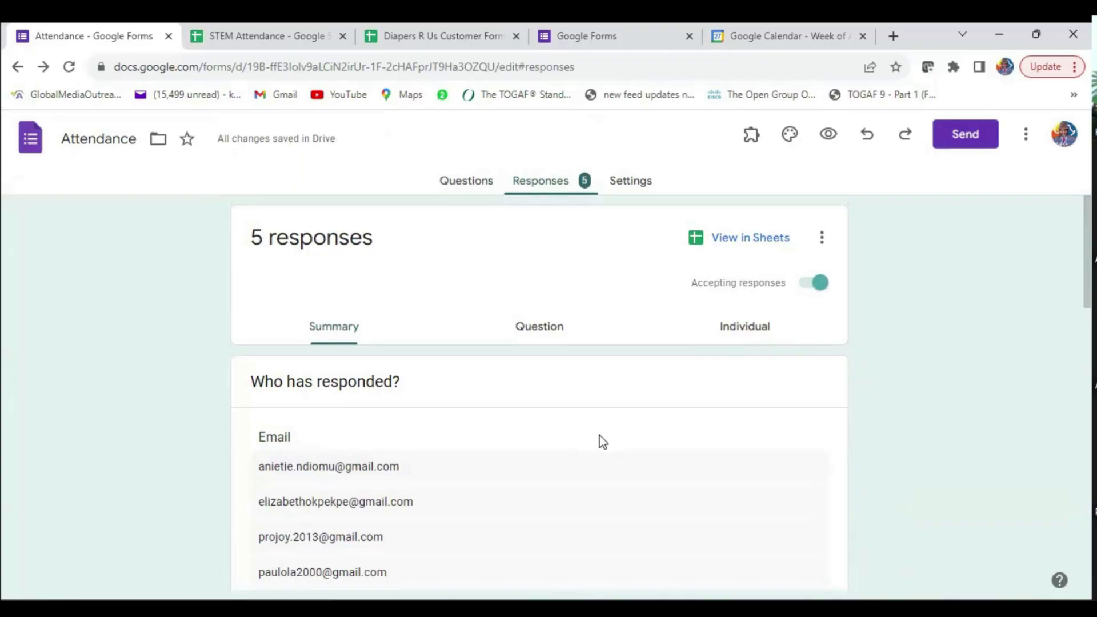
pyautogui.scroll(-7, 549, 444)
pyautogui.scroll(7, 548, 436)
pyautogui.click(457, 183)
pyautogui.scroll(-8, 572, 400)
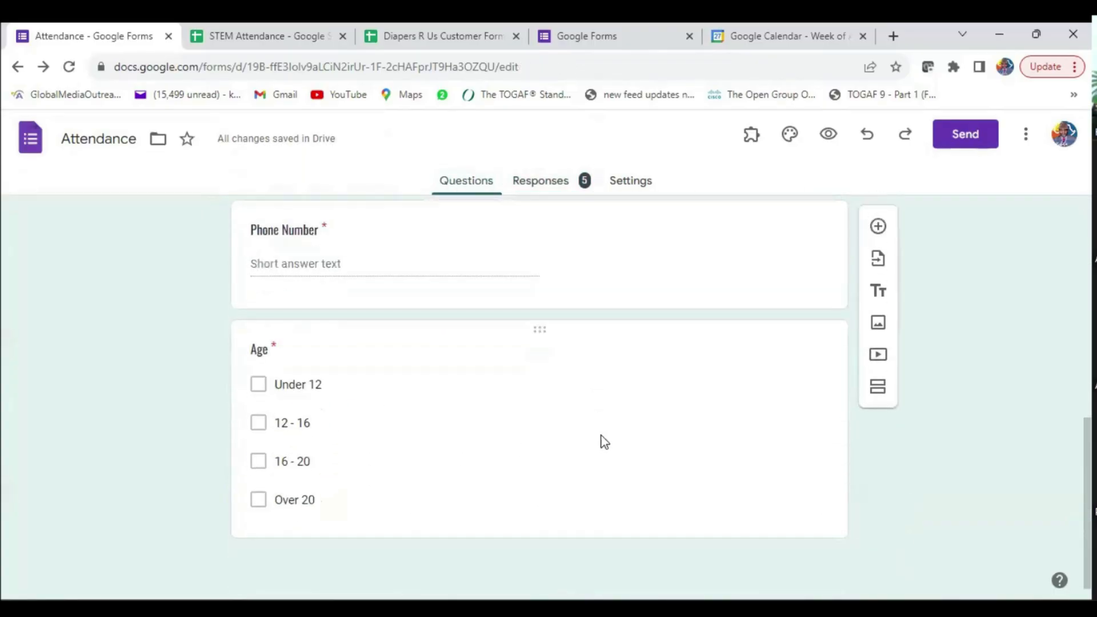
# - Add a 'School' question after Age, keeping its type as Short answer
pyautogui.click(810, 364)
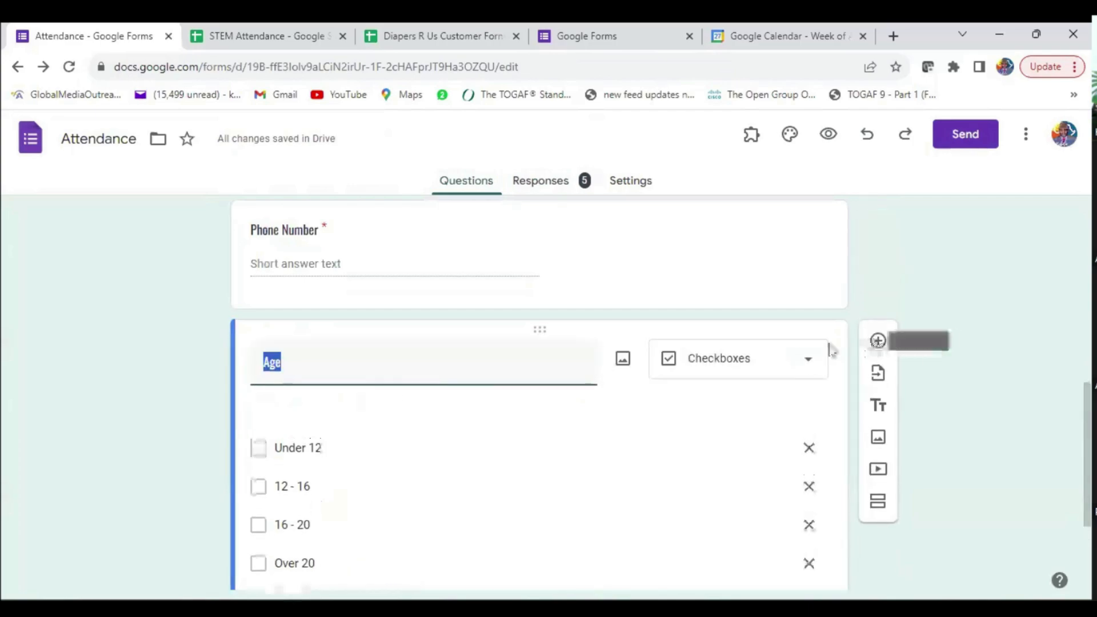
pyautogui.click(877, 343)
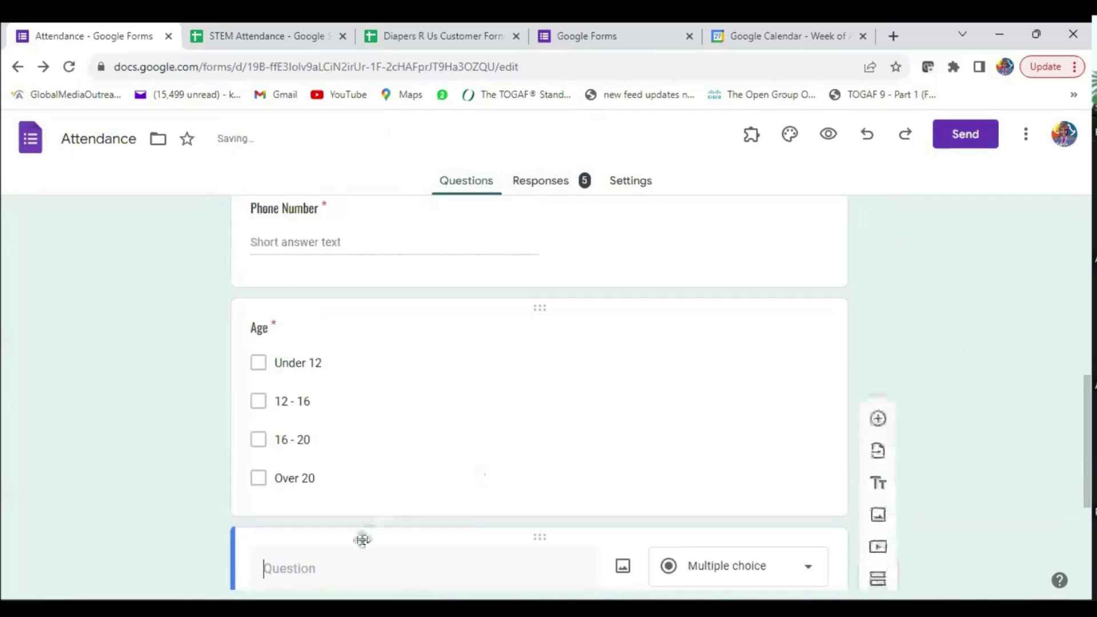
pyautogui.write('School')
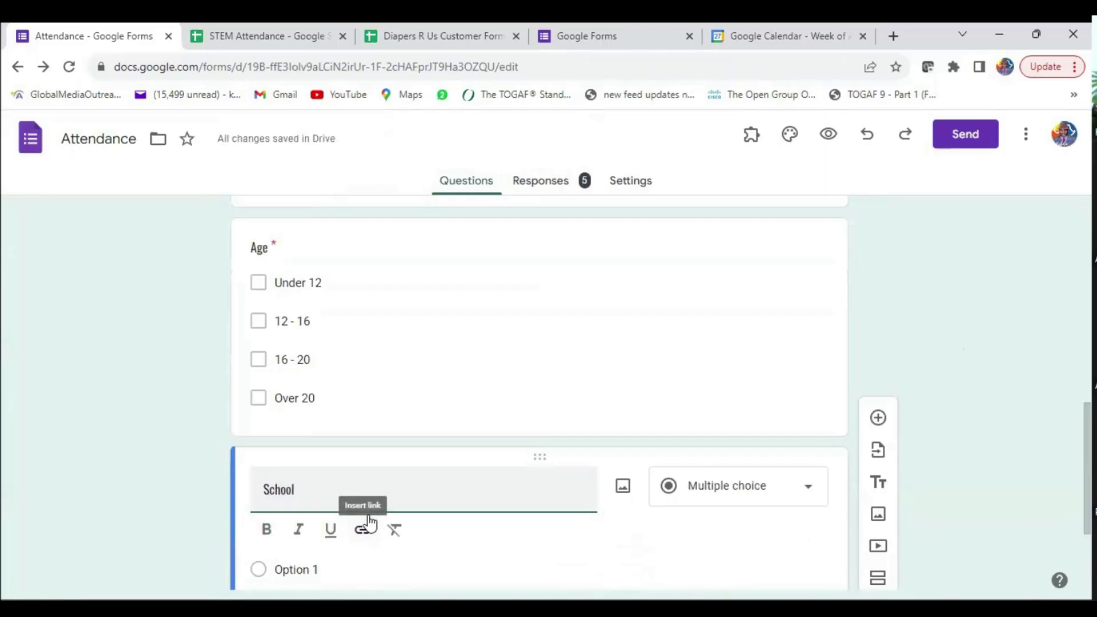
pyautogui.click(181, 459)
pyautogui.scroll(-2, 541, 369)
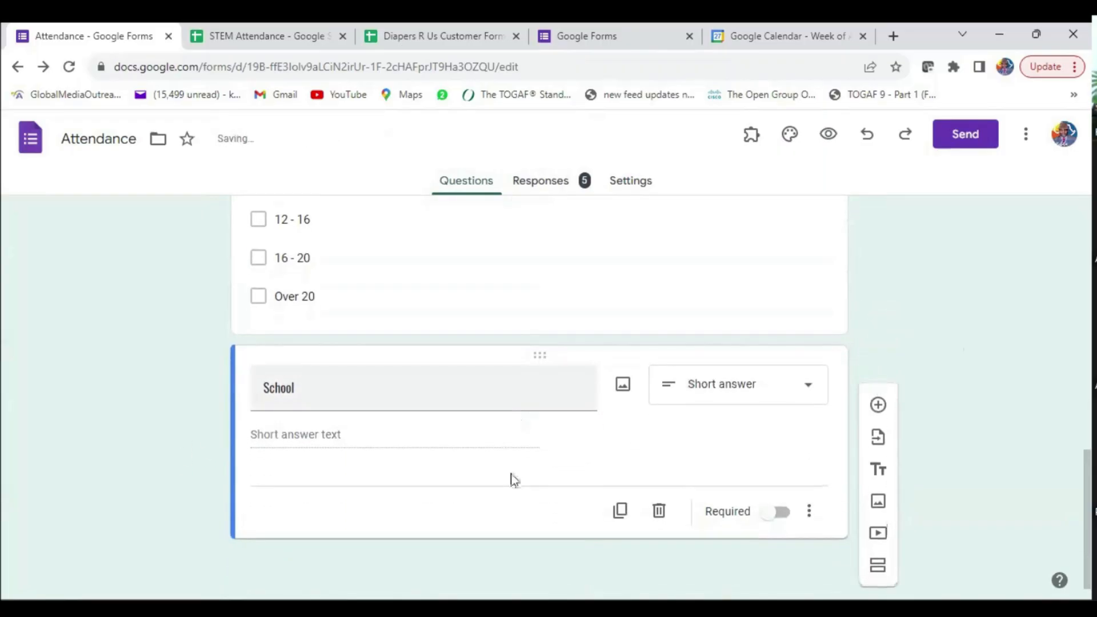
pyautogui.click(800, 392)
pyautogui.click(892, 350)
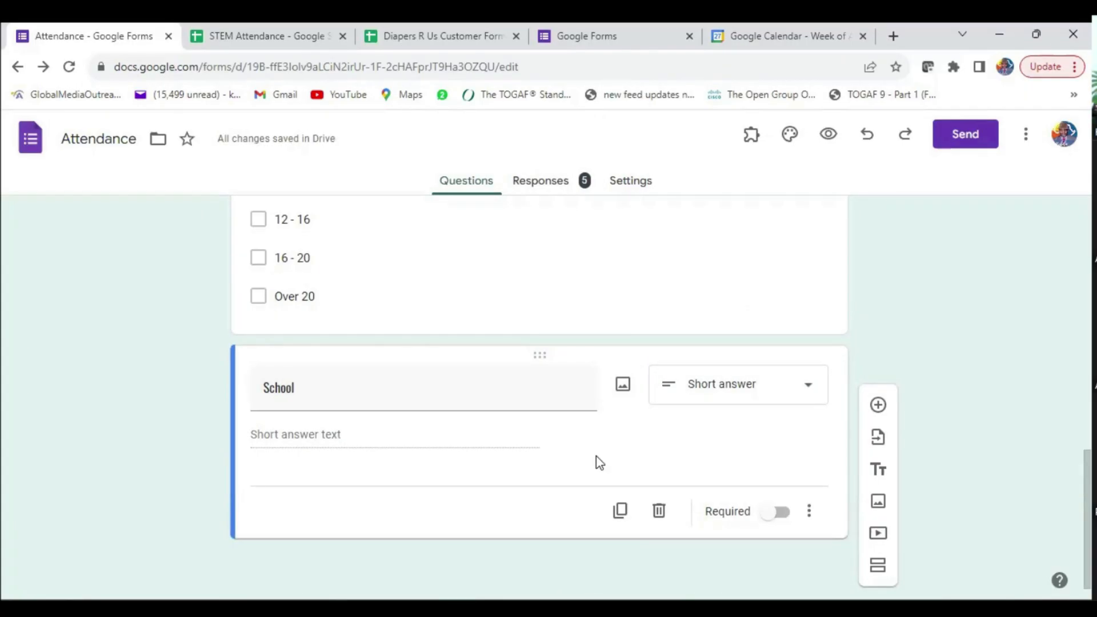
pyautogui.scroll(15, 599, 462)
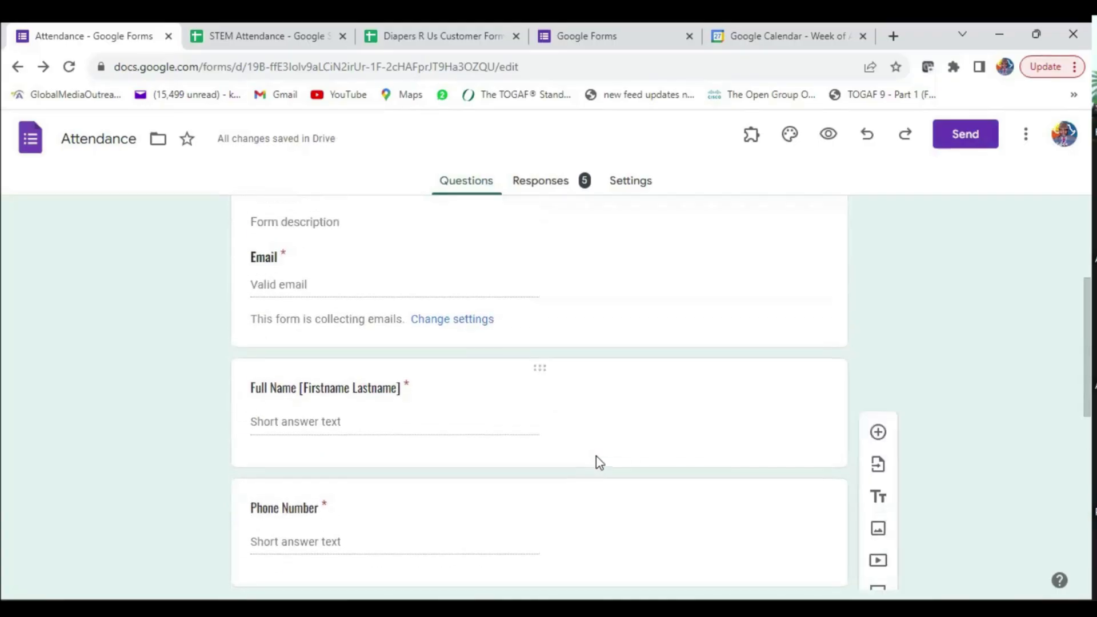
pyautogui.scroll(-4, 599, 463)
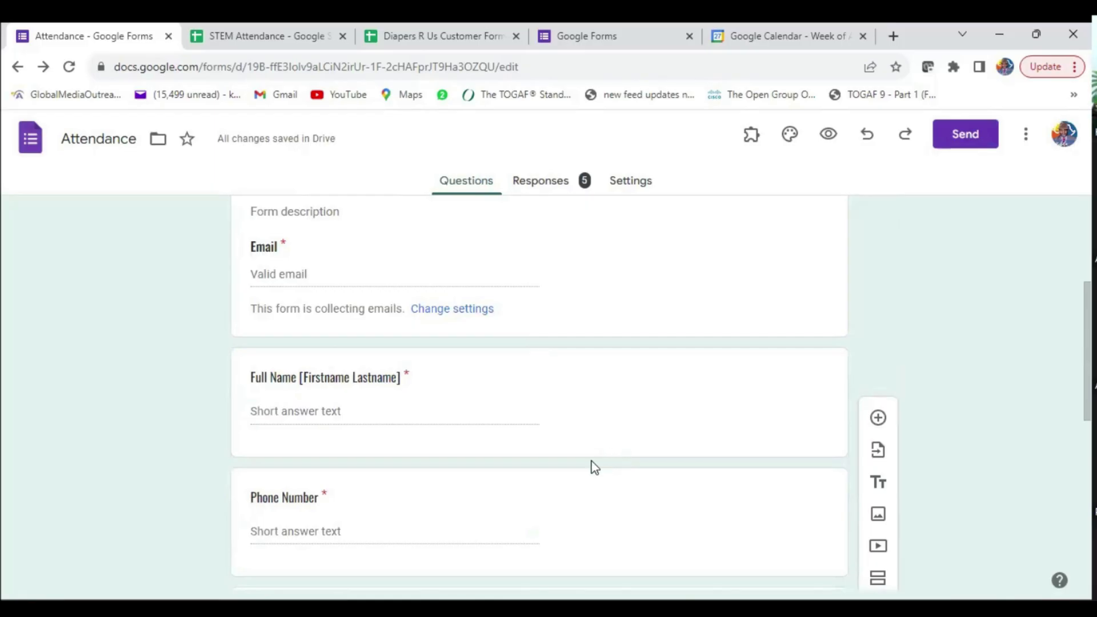
pyautogui.scroll(4, 591, 465)
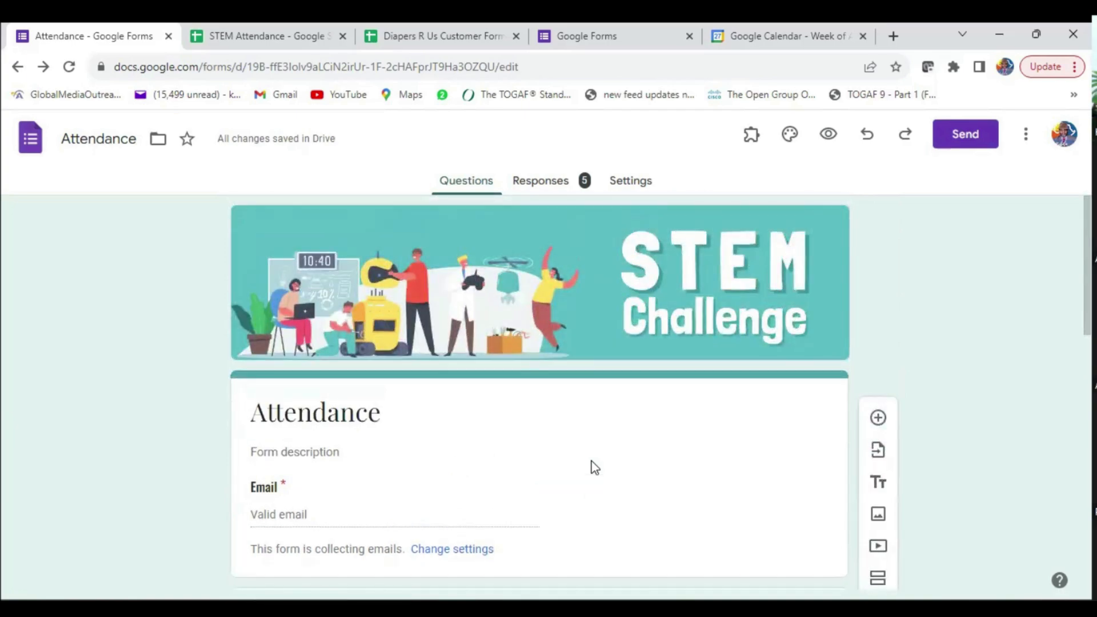
pyautogui.scroll(-4, 280, 474)
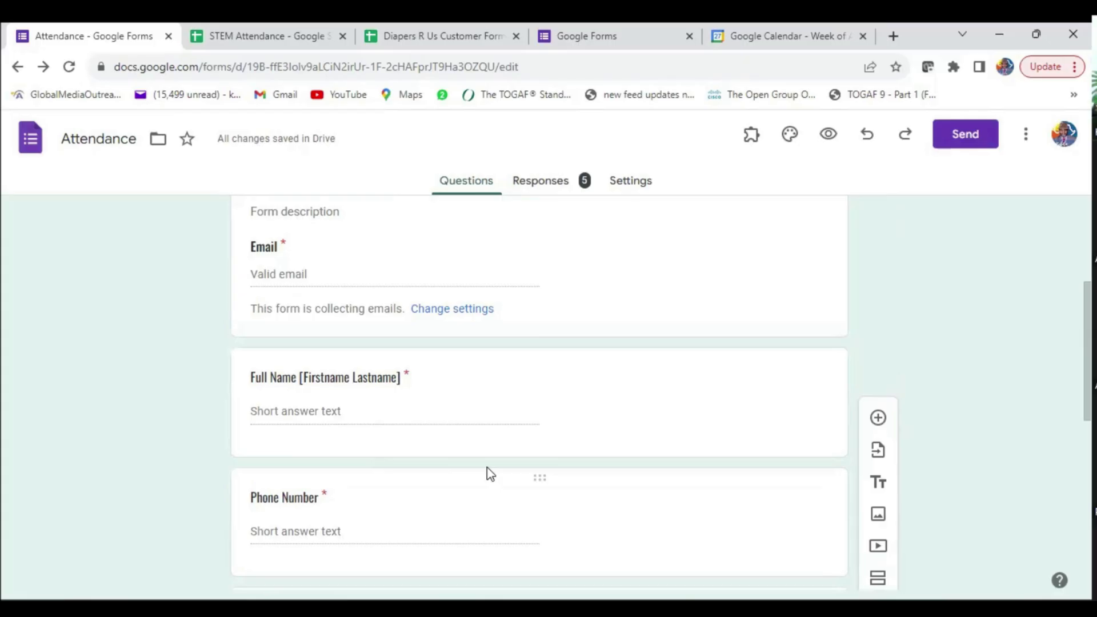
pyautogui.scroll(4, 468, 448)
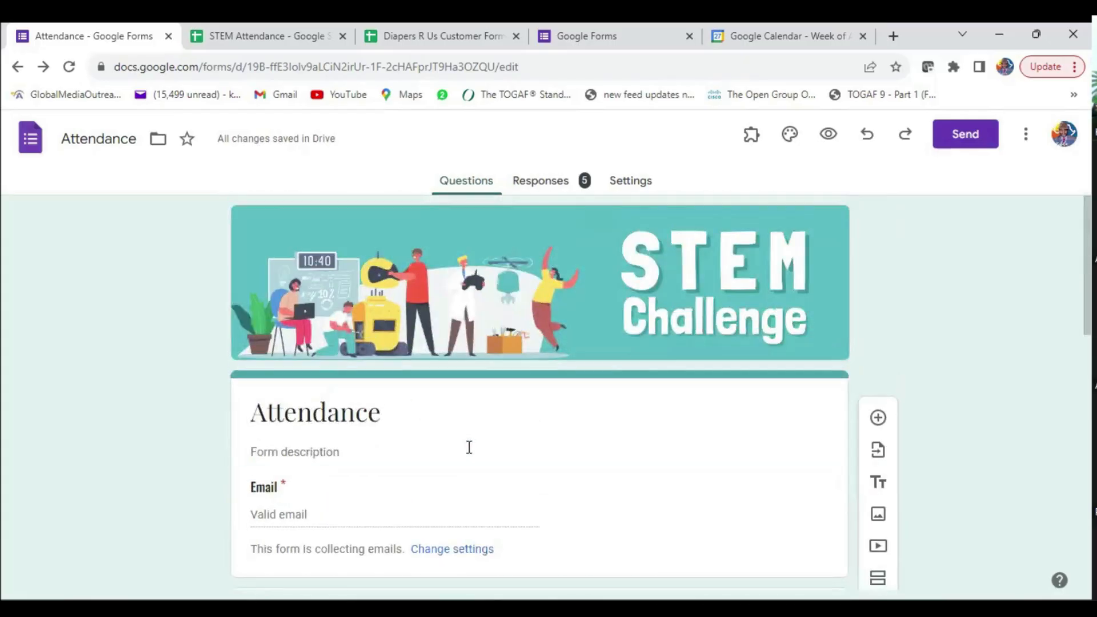
pyautogui.scroll(-3, 468, 448)
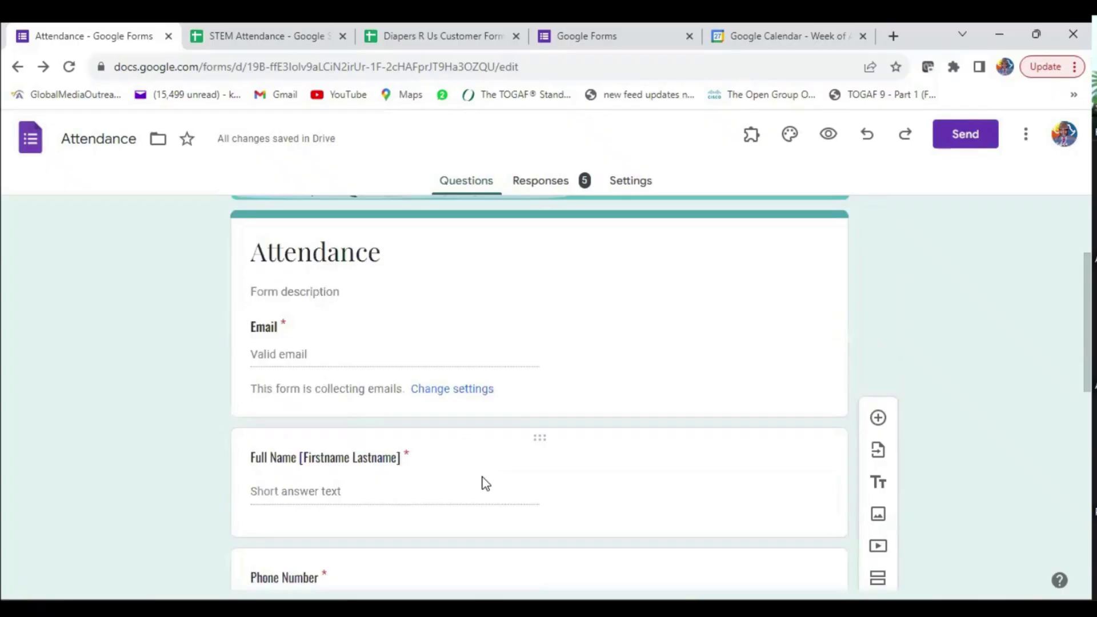
pyautogui.scroll(-3, 485, 483)
pyautogui.scroll(6, 483, 483)
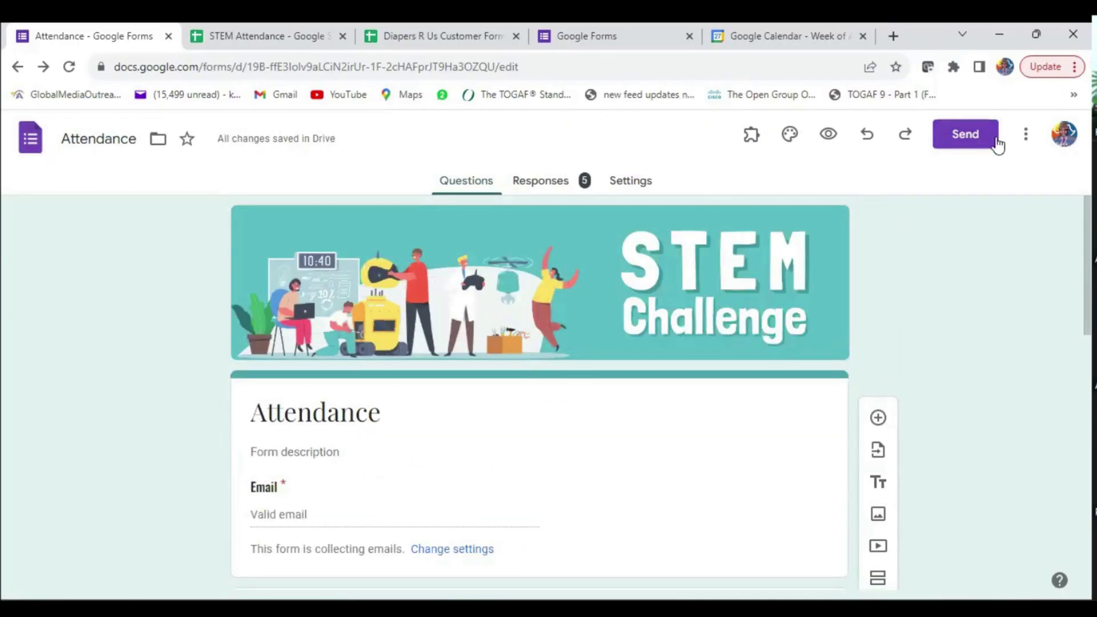
# - Make a copy of the Attendance form named 'Attendance by School', dropping the 'Copy of' prefix
pyautogui.click(1026, 135)
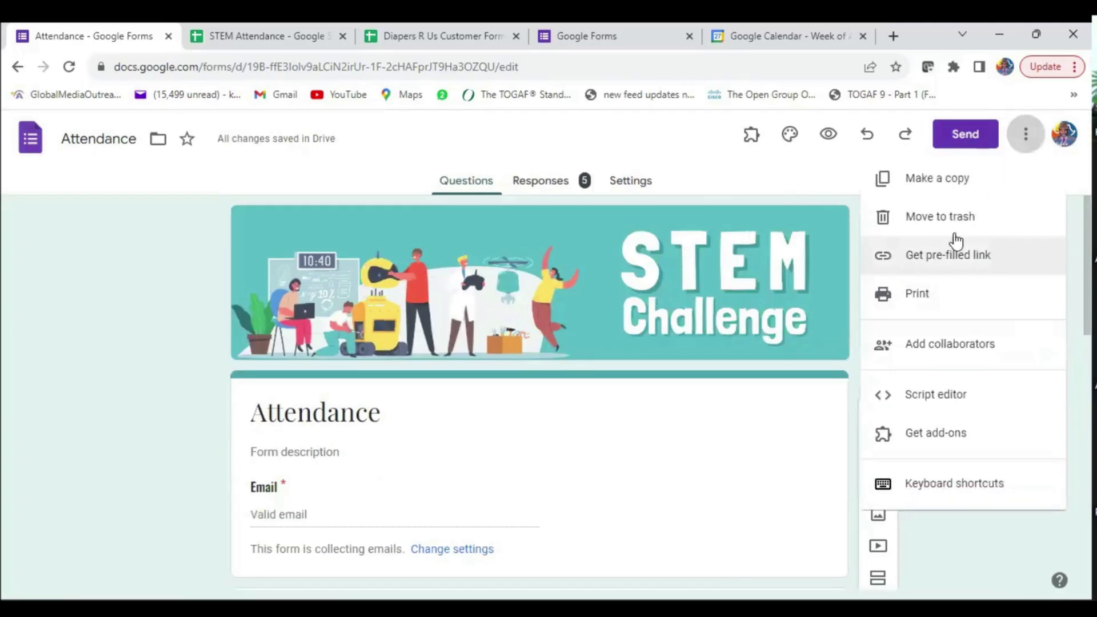
pyautogui.click(939, 183)
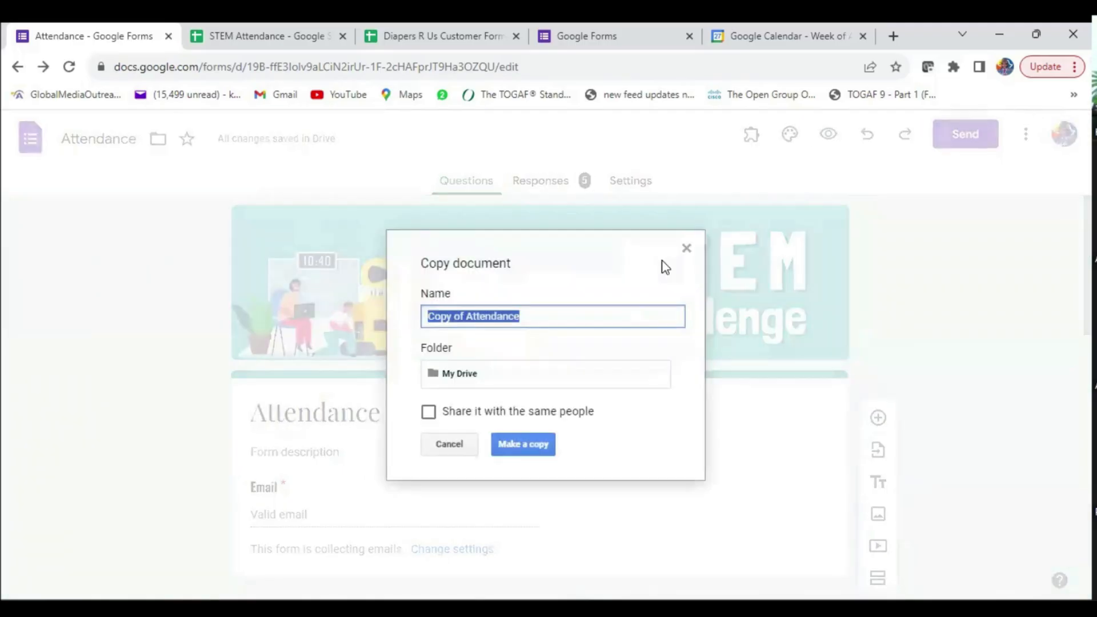
pyautogui.click(480, 317)
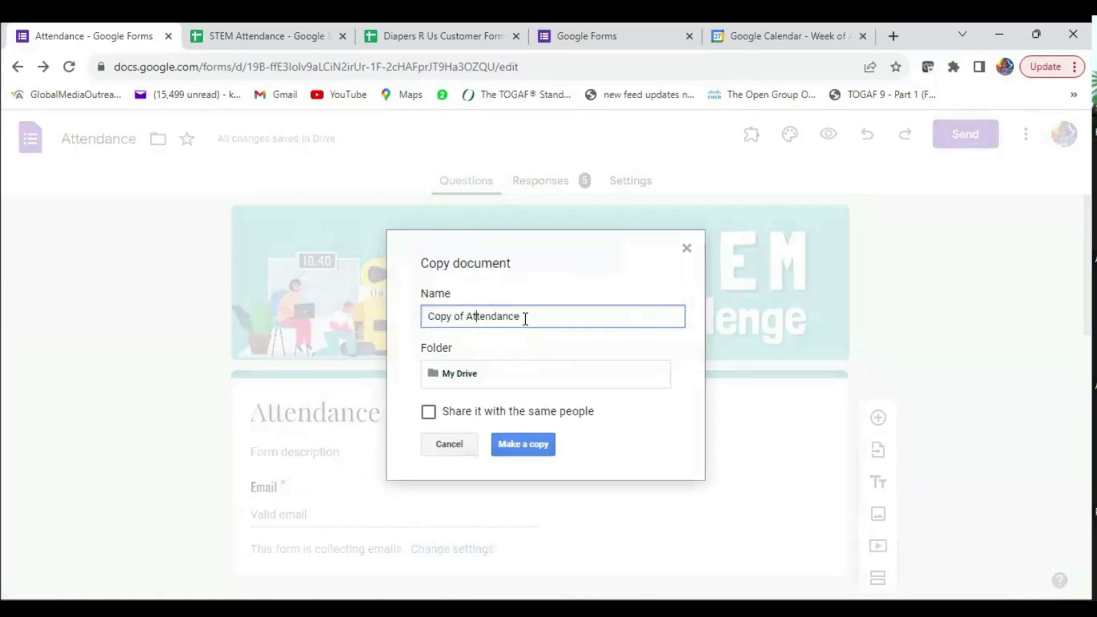
pyautogui.moveTo(467, 316); pyautogui.dragTo(385, 318)
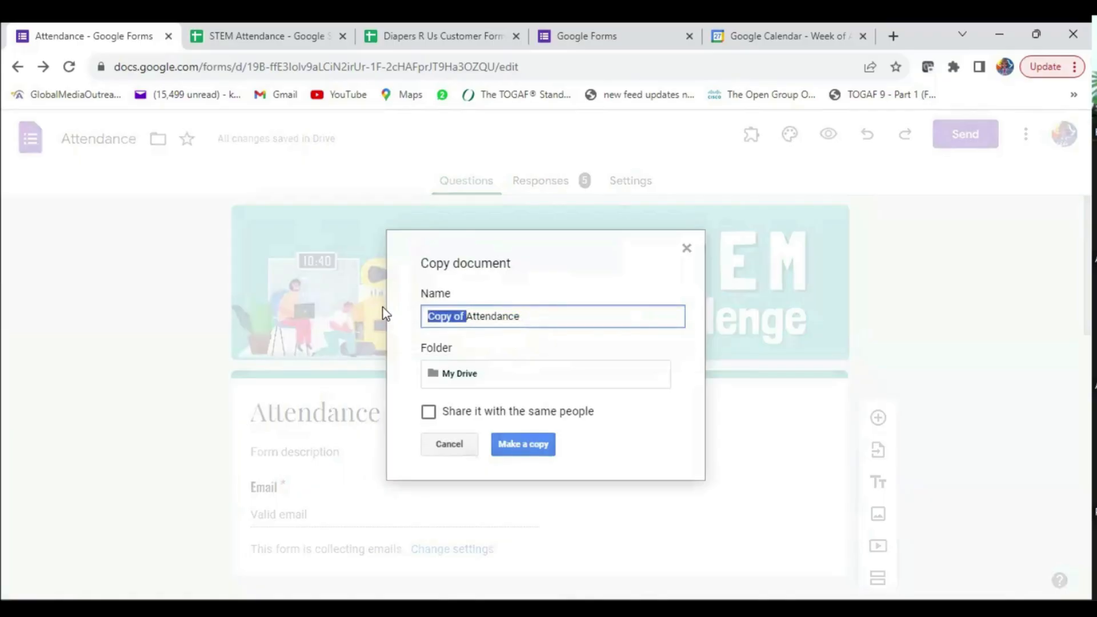
pyautogui.press('BackSpace')
pyautogui.click(530, 318)
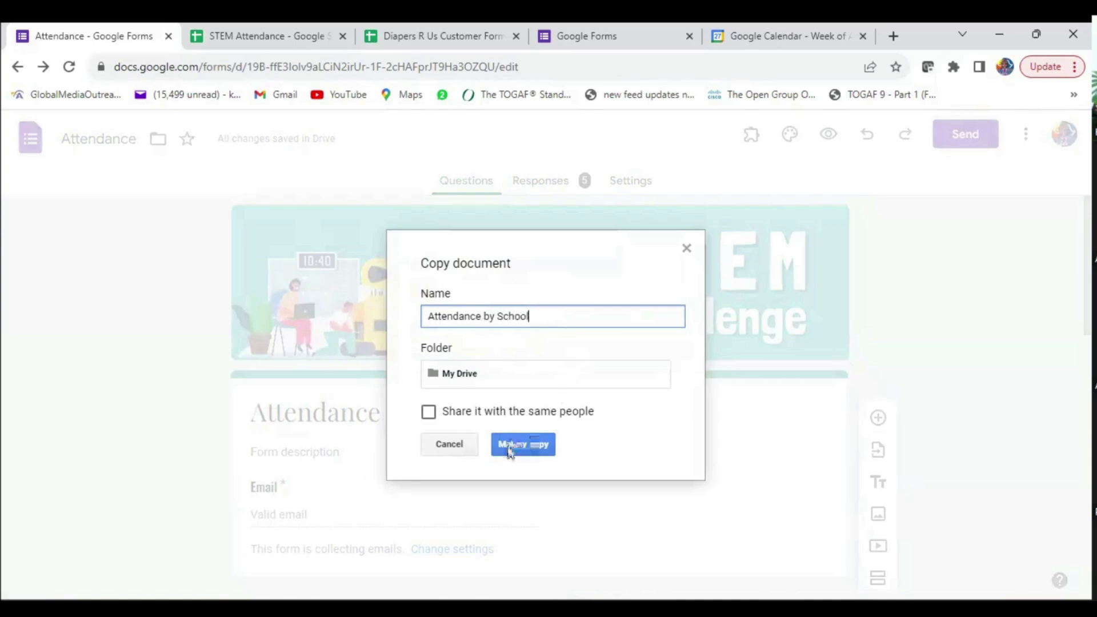
pyautogui.click(522, 445)
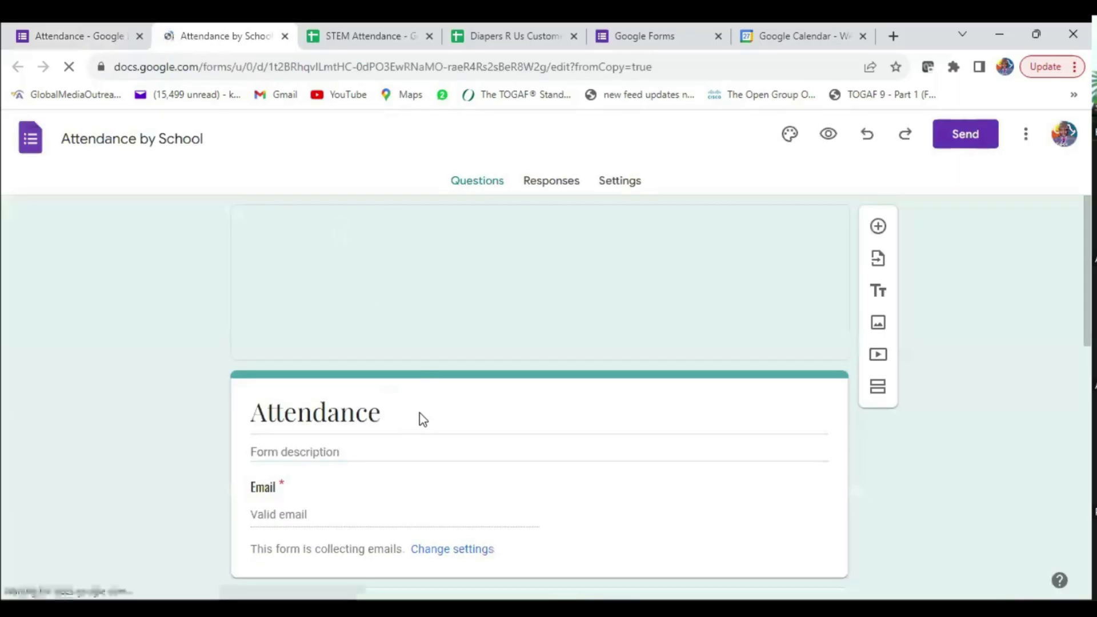
# - Set the copied form's description to 'Please include the school's official email.'
pyautogui.scroll(-4, 419, 413)
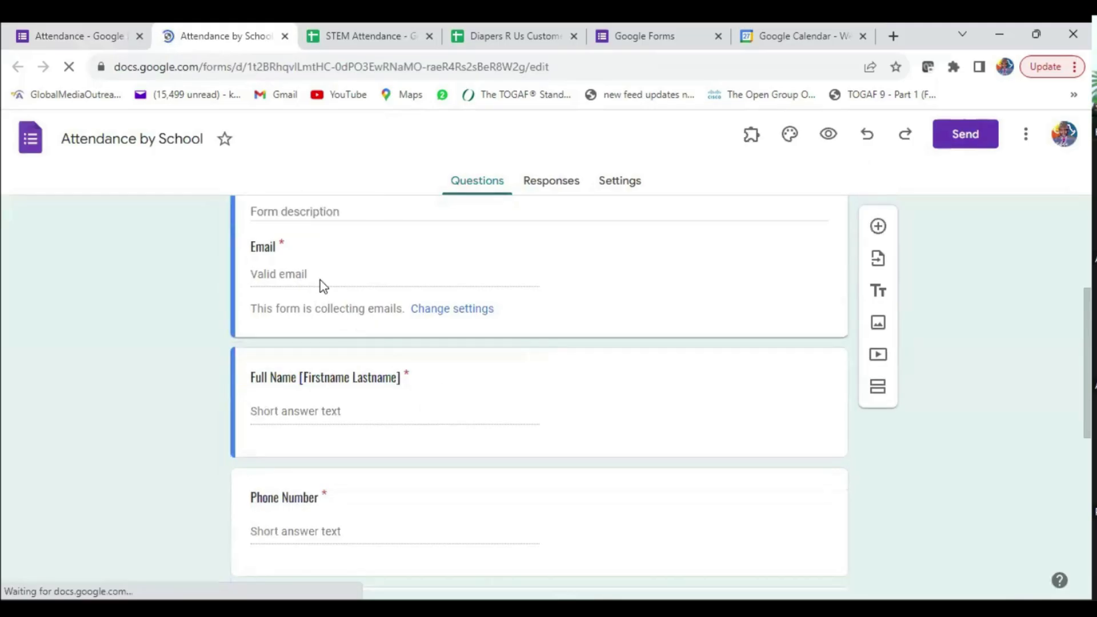
pyautogui.scroll(3, 318, 286)
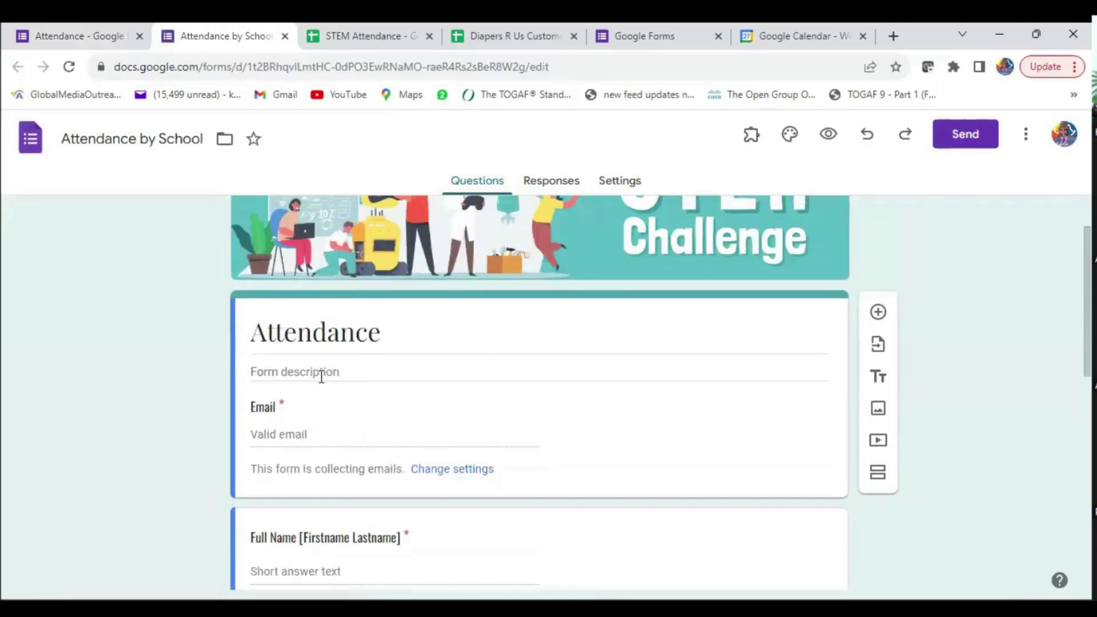
pyautogui.click(288, 372)
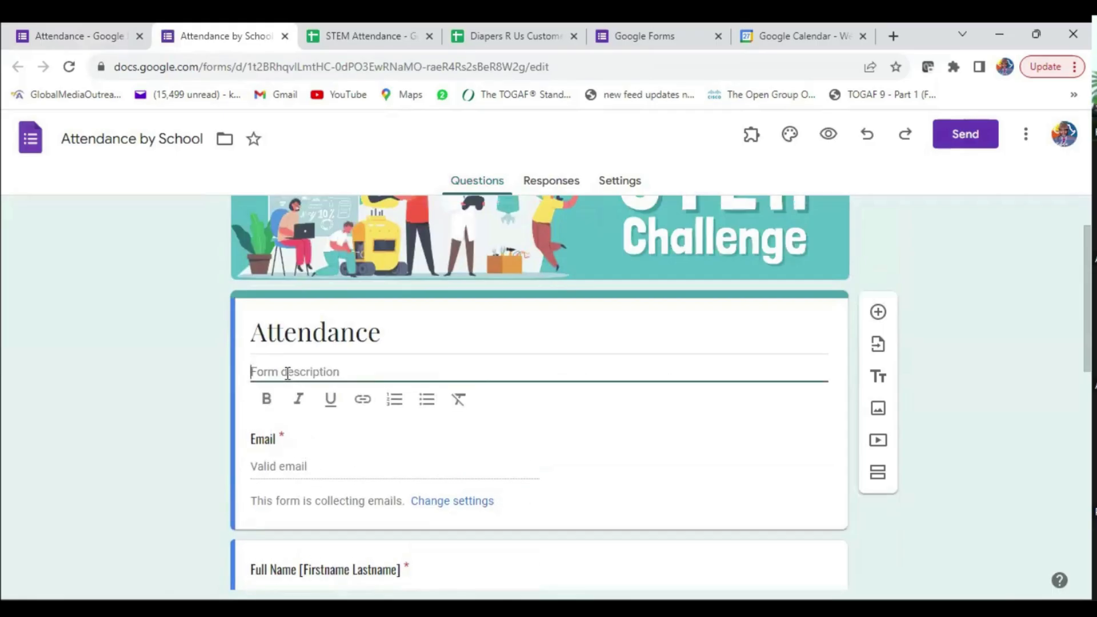
pyautogui.write('Please')
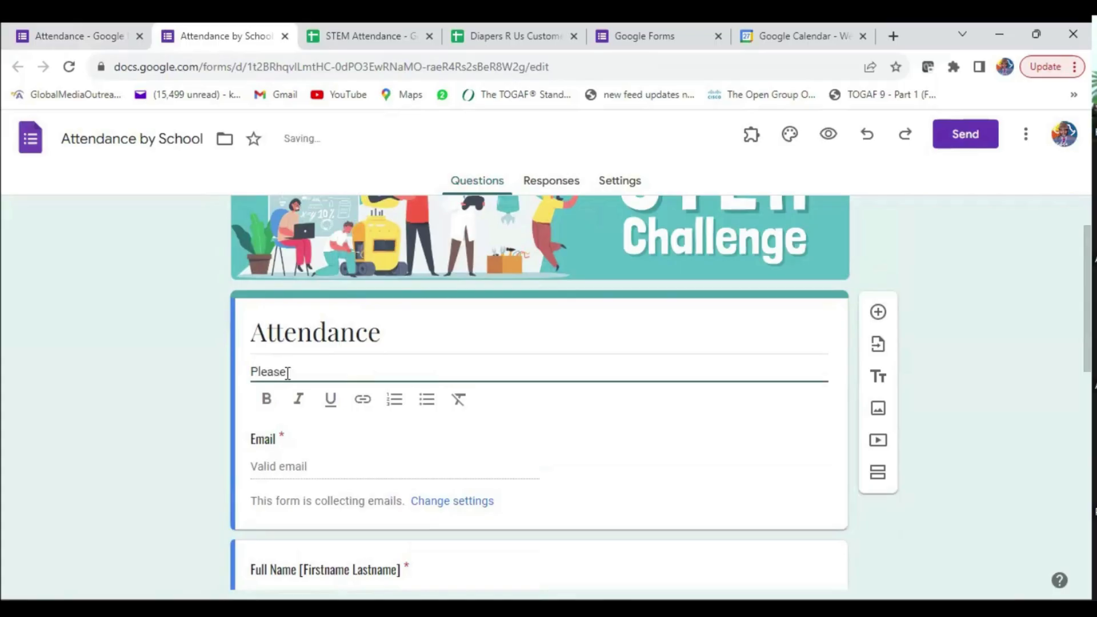
pyautogui.write(" include the school's official email.")
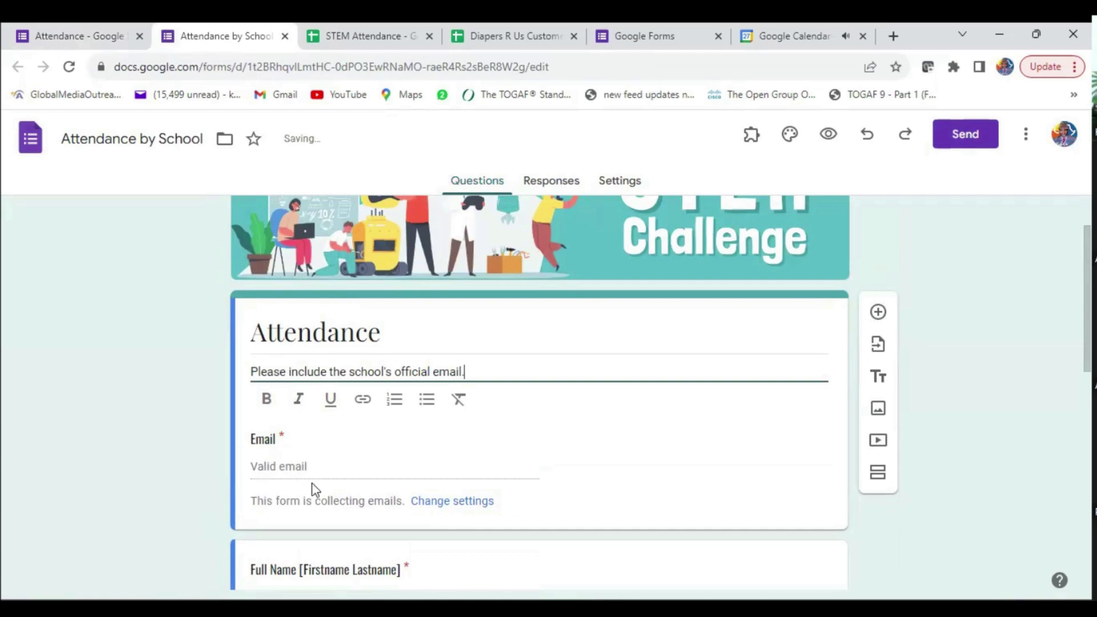
# - Retitle the Full Name question to 'School's Name'
pyautogui.scroll(-5, 337, 456)
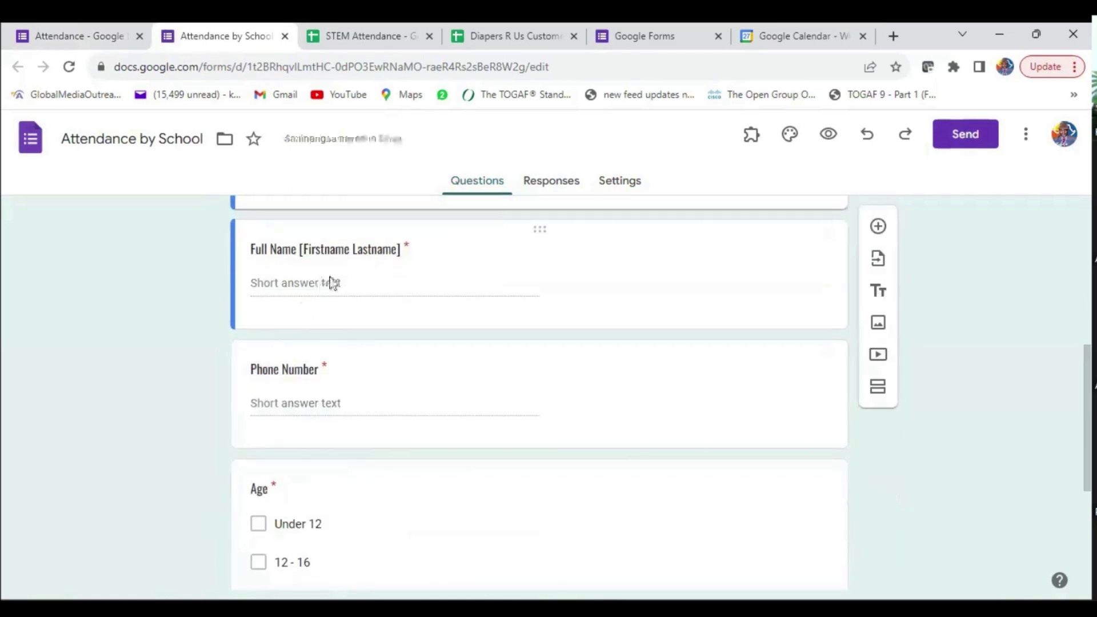
pyautogui.click(384, 235)
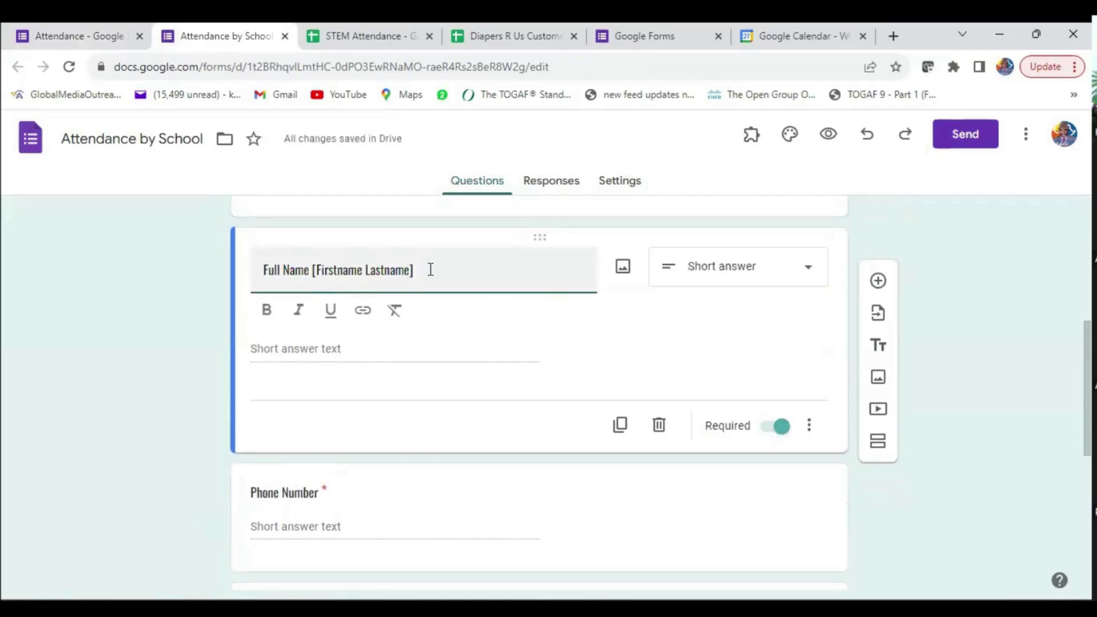
pyautogui.moveTo(428, 269); pyautogui.dragTo(192, 266)
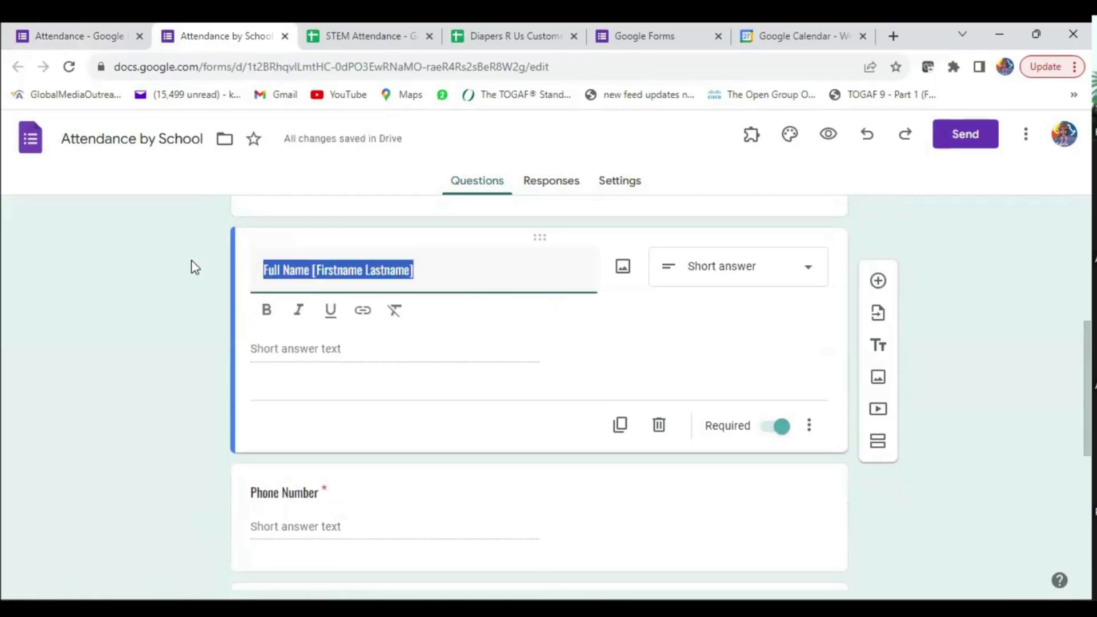
pyautogui.write('Name')
pyautogui.press('BackSpace')
pyautogui.press('BackSpace')
pyautogui.press('BackSpace')
pyautogui.press('BackSpace')
pyautogui.write("School's Name")
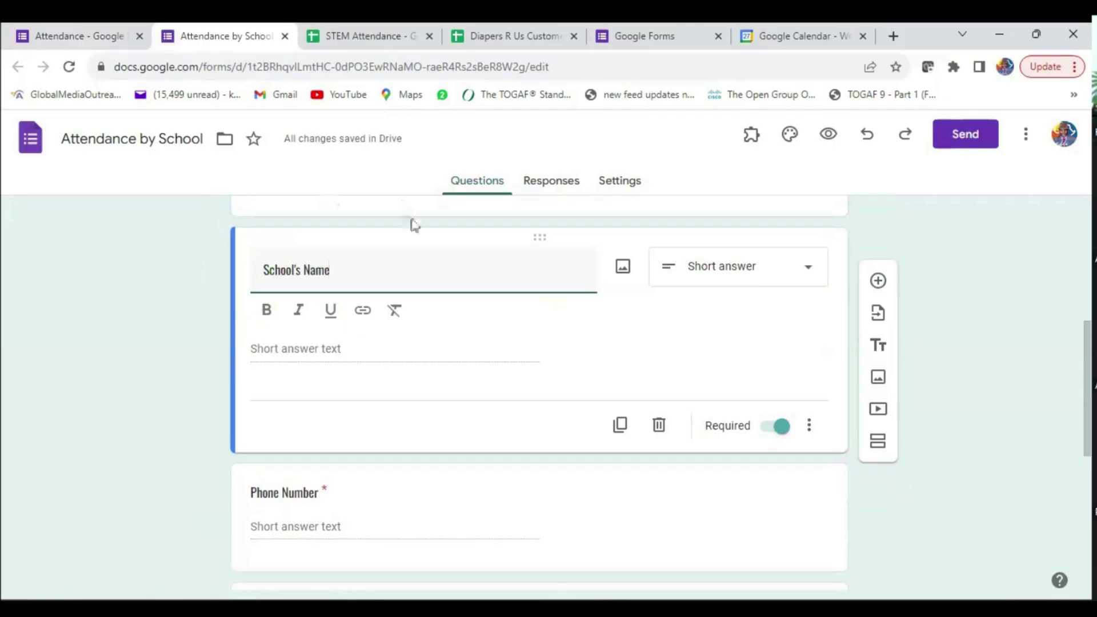
# - Retitle Phone Number to 'Contact Phone Number' and Age to 'Number of Students'
pyautogui.scroll(-3, 328, 365)
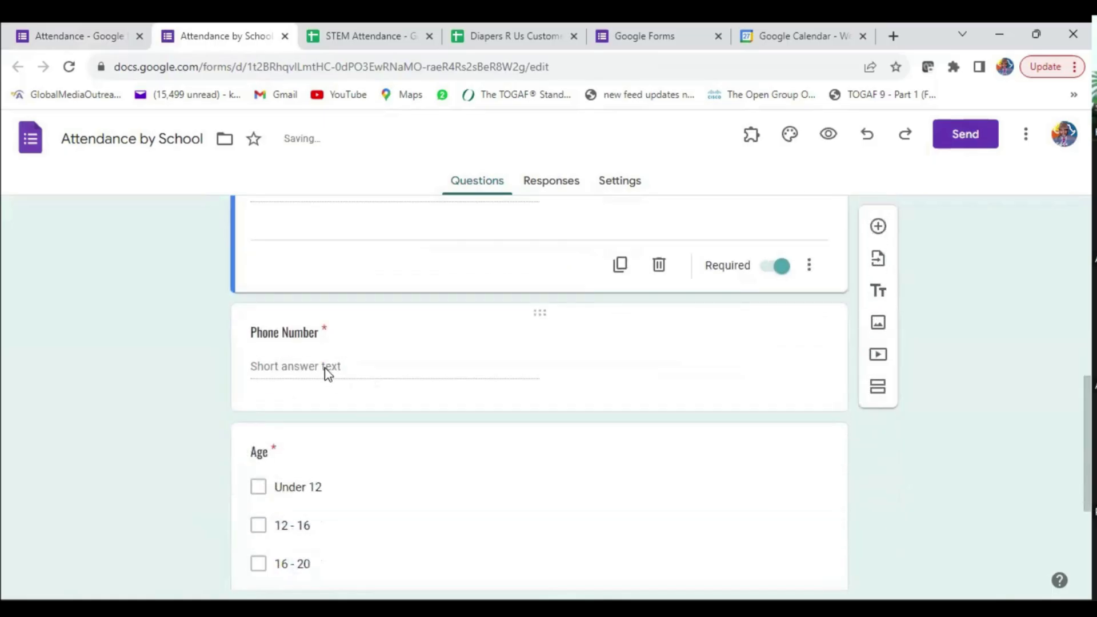
pyautogui.click(324, 368)
pyautogui.click(271, 267)
pyautogui.write('Contact')
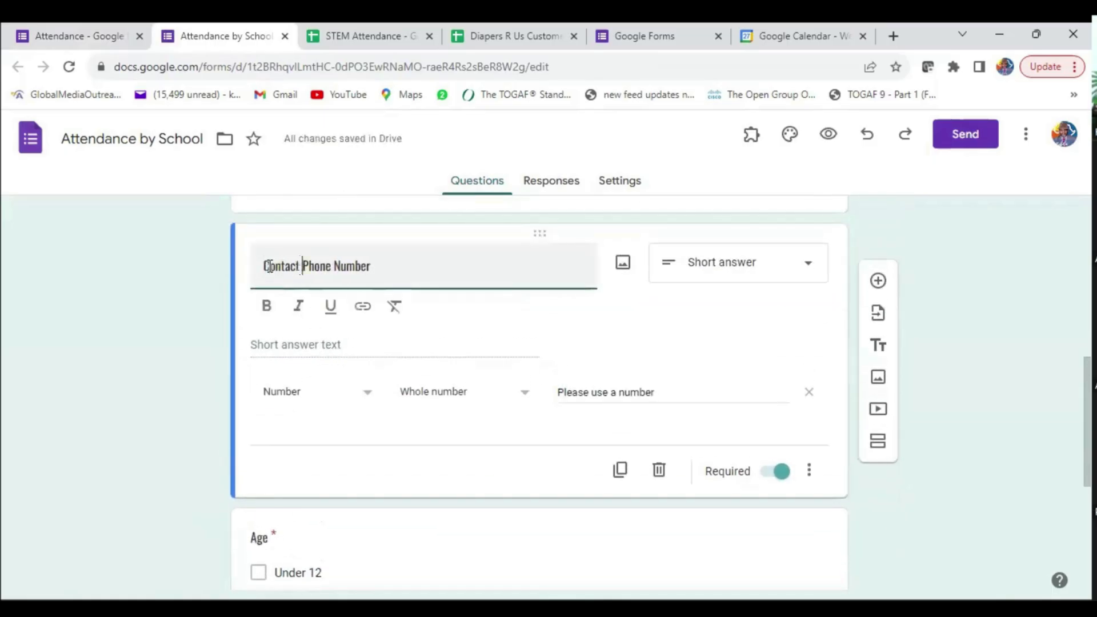
pyautogui.scroll(-3, 277, 392)
pyautogui.click(417, 414)
pyautogui.doubleClick(273, 224)
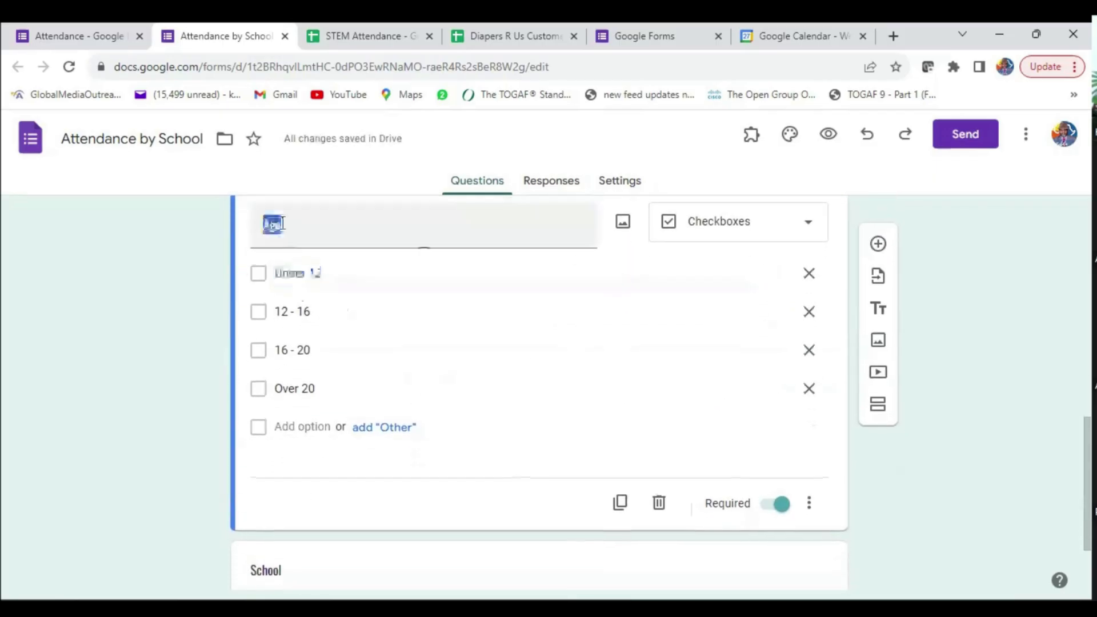
pyautogui.write('Numbe')
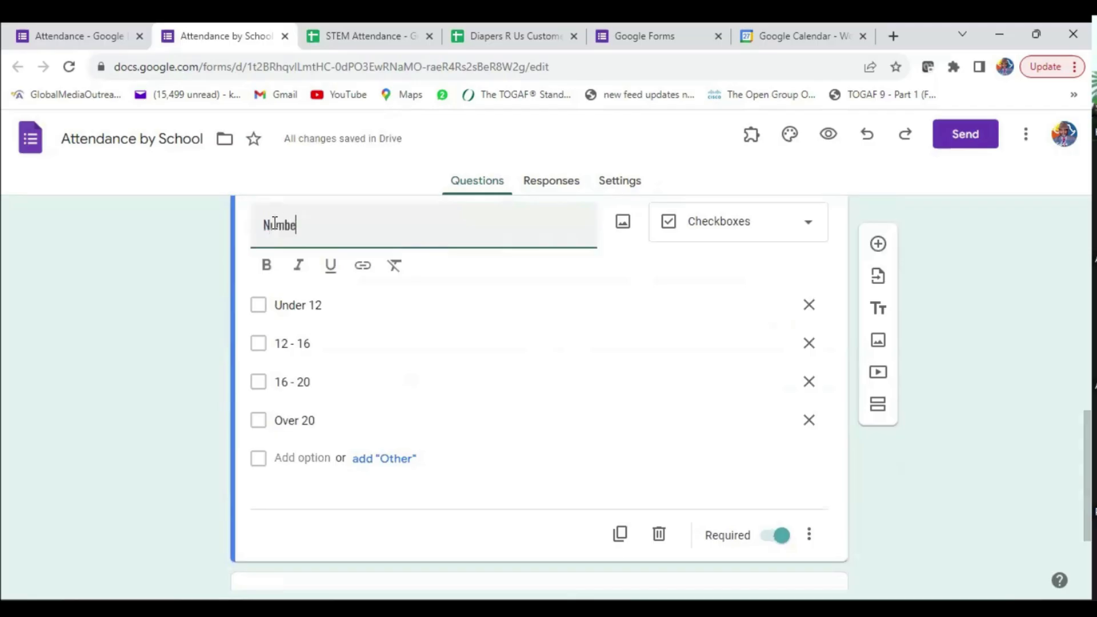
pyautogui.write('r of Students')
pyautogui.click(192, 328)
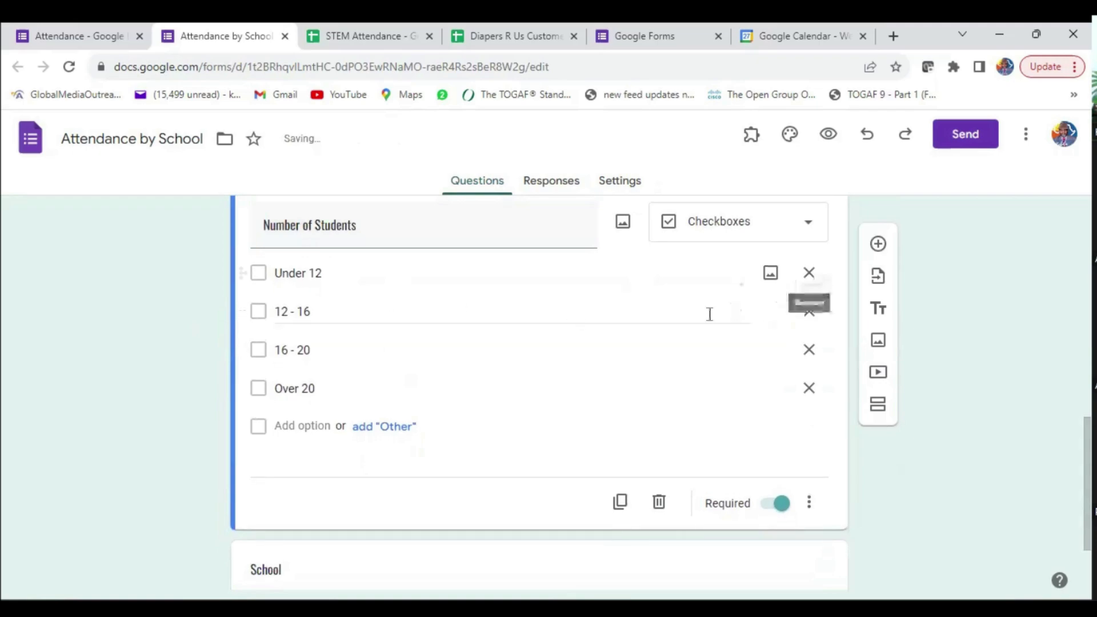
# - Change the Number of Students question type to Short answer
pyautogui.click(798, 232)
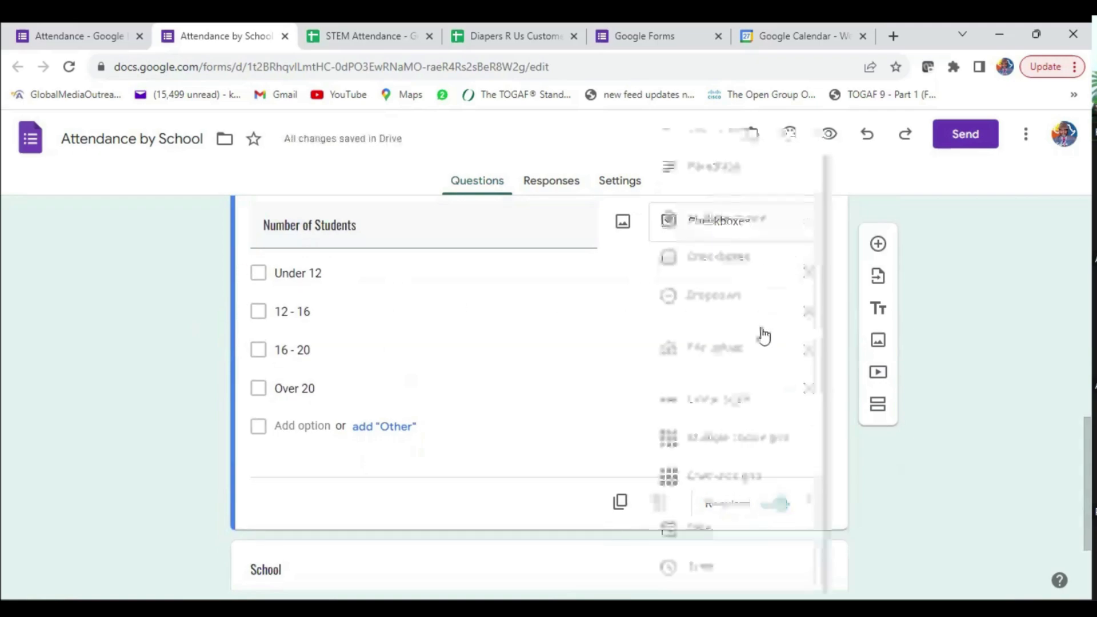
pyautogui.scroll(1, 709, 389)
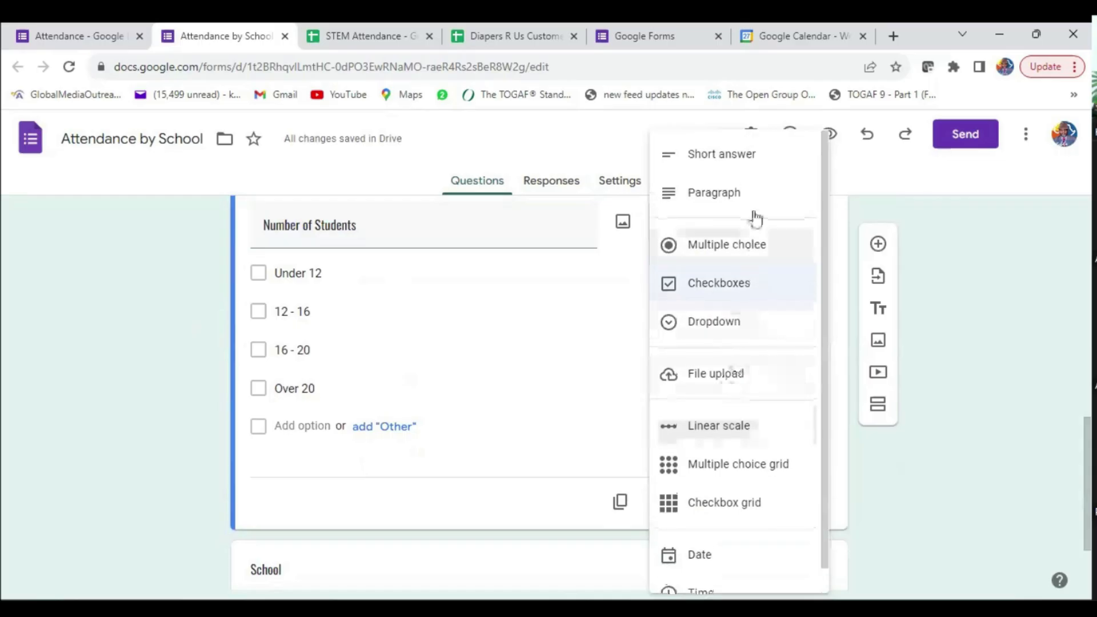
pyautogui.click(713, 166)
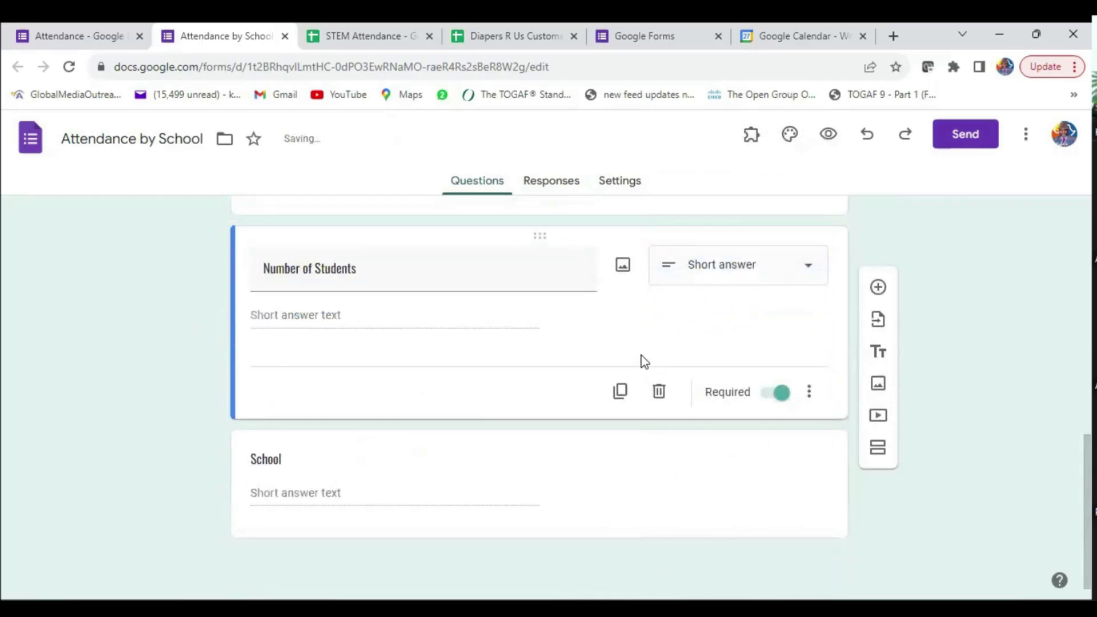
# - Add Number > Whole number response validation with the error text 'Please enter a number'
pyautogui.click(808, 394)
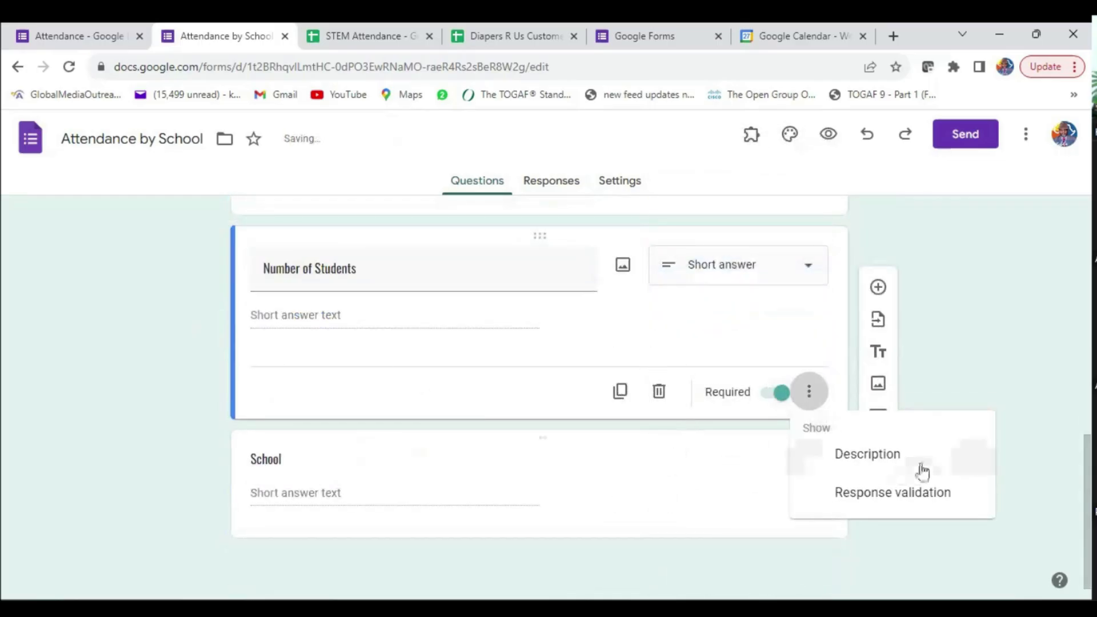
pyautogui.click(873, 495)
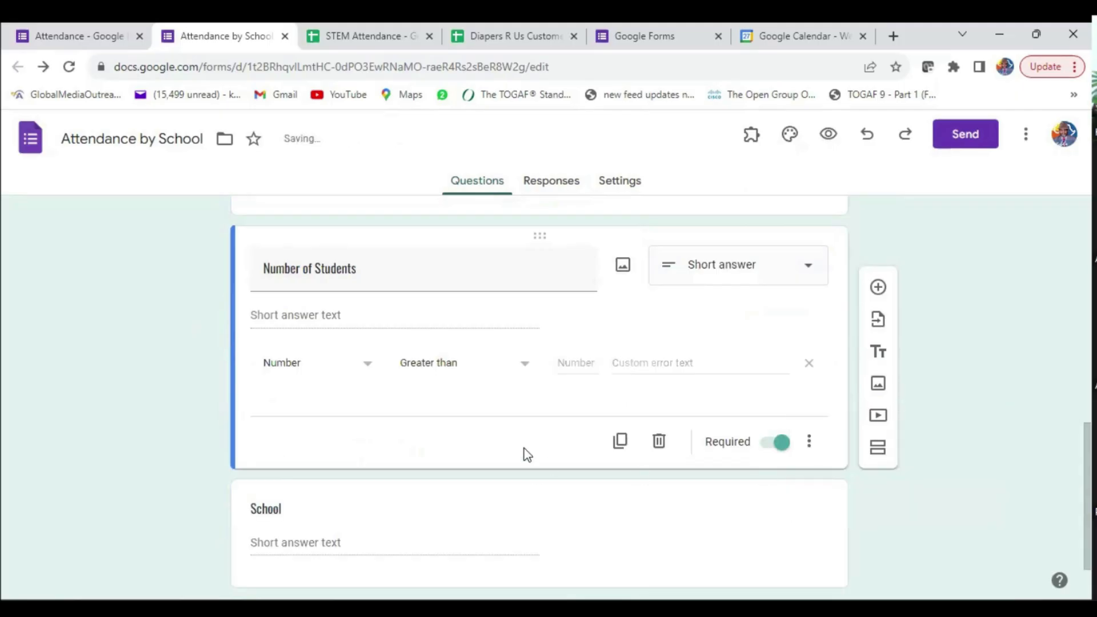
pyautogui.click(457, 363)
pyautogui.click(420, 526)
pyautogui.click(456, 365)
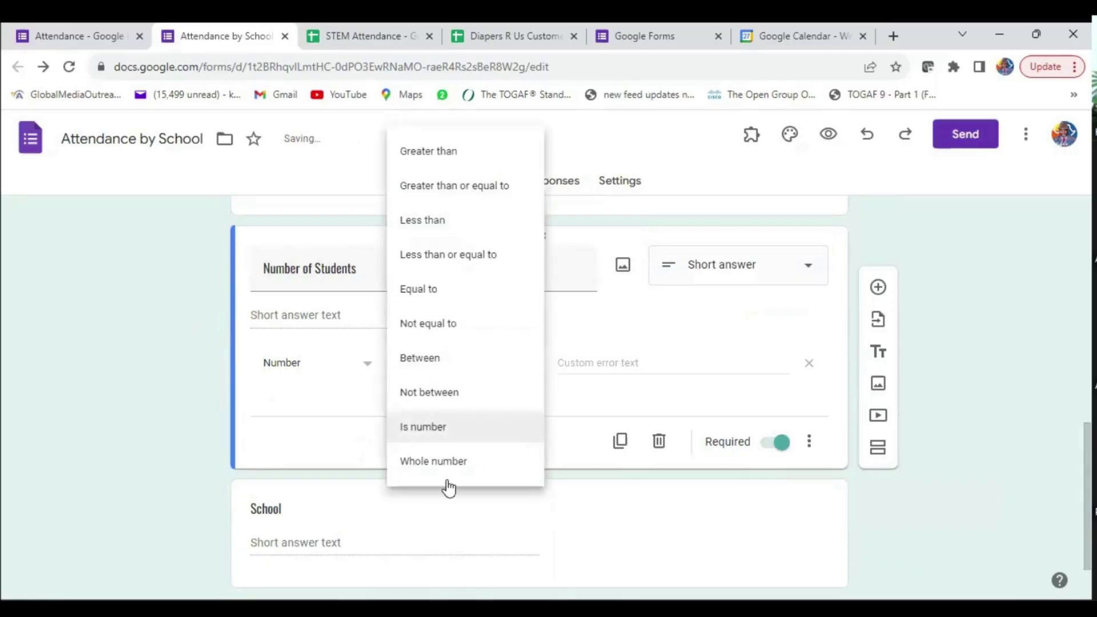
pyautogui.click(444, 468)
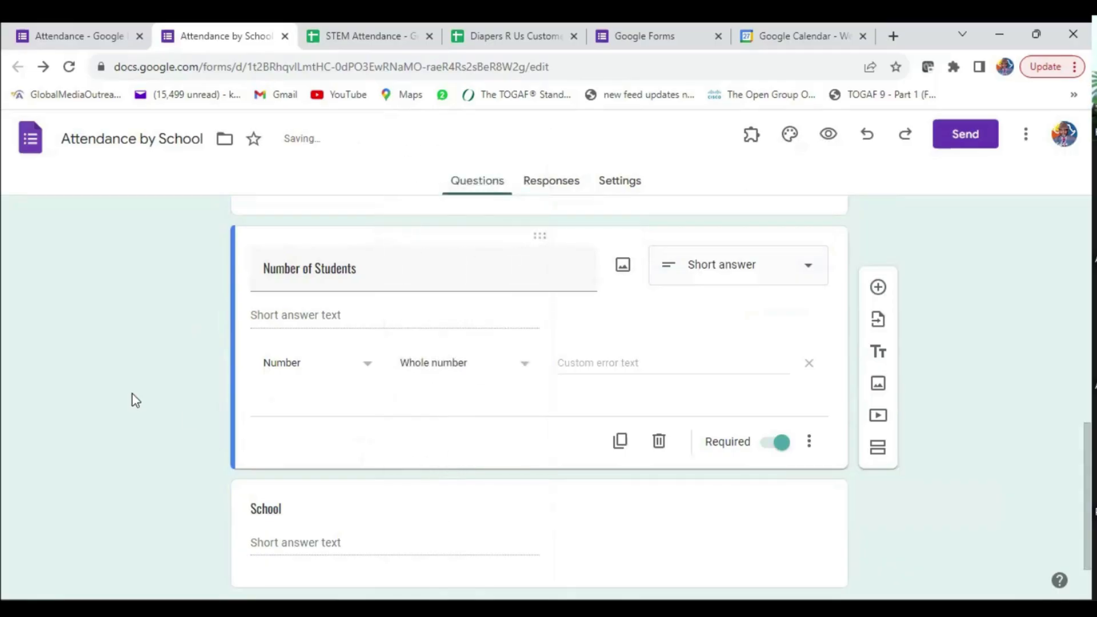
pyautogui.click(591, 363)
pyautogui.write('Please')
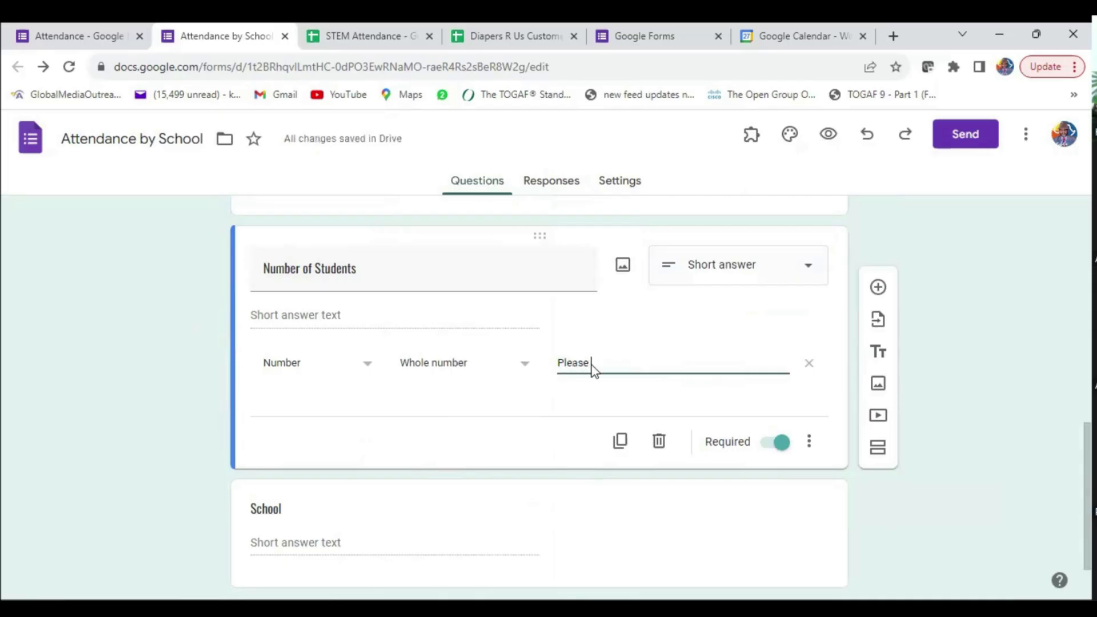
pyautogui.write(' enter a number')
pyautogui.click(201, 384)
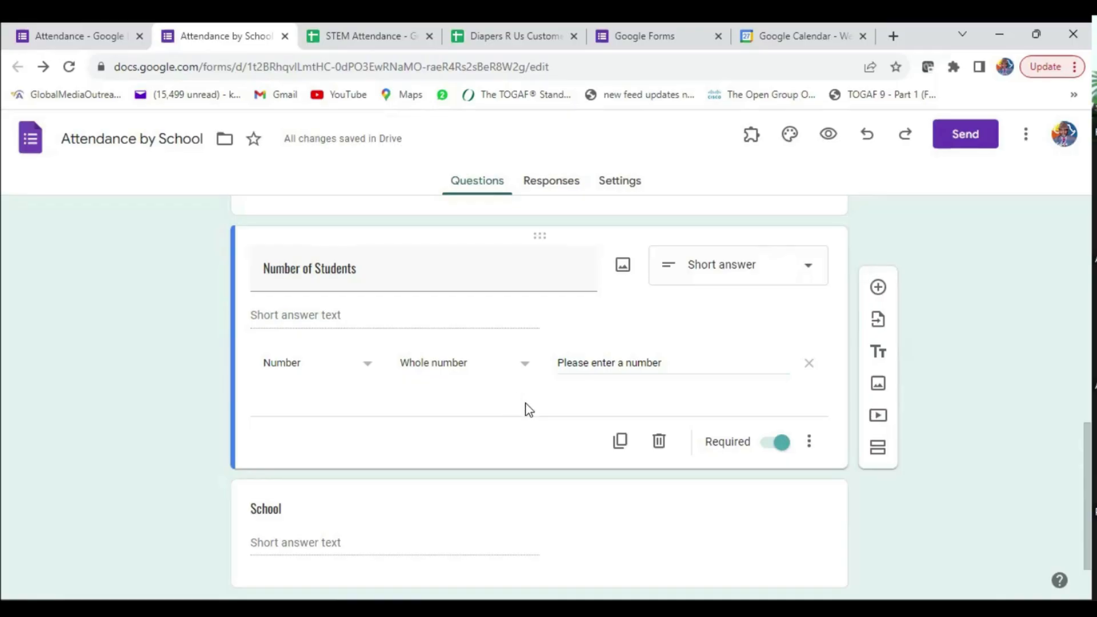
# - Retitle the School question to 'Name of Custodian' and make it required
pyautogui.scroll(-1, 434, 412)
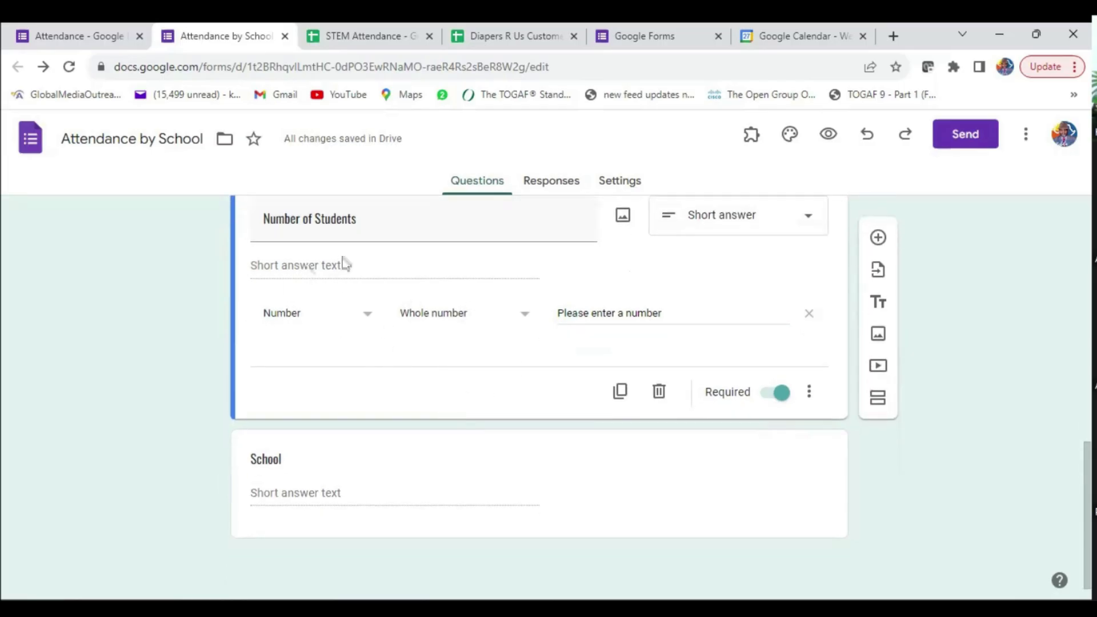
pyautogui.click(476, 478)
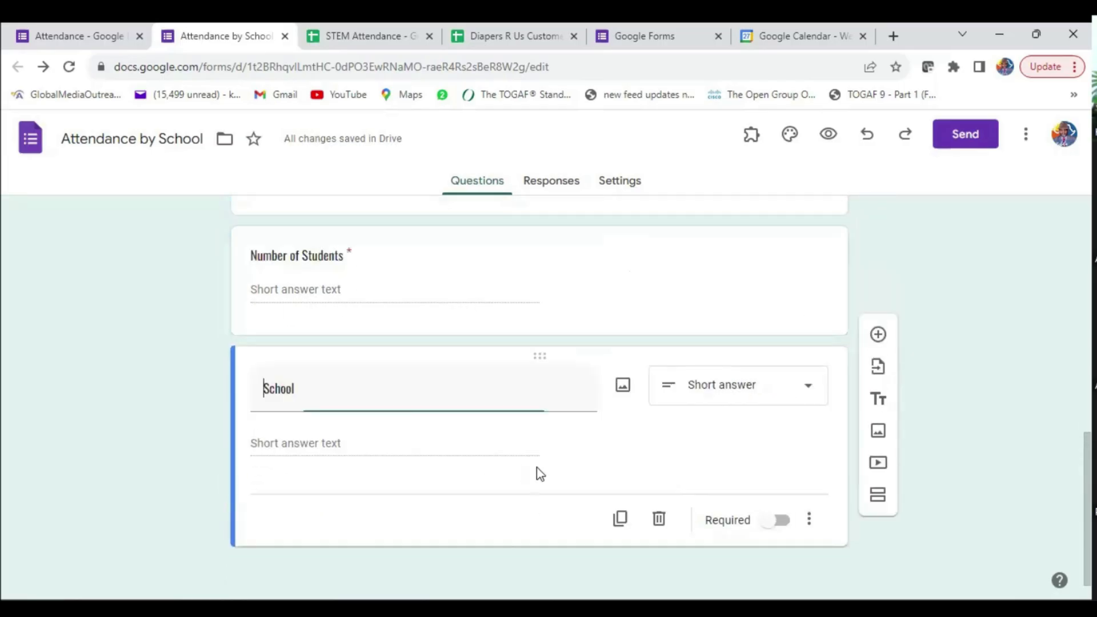
pyautogui.doubleClick(290, 392)
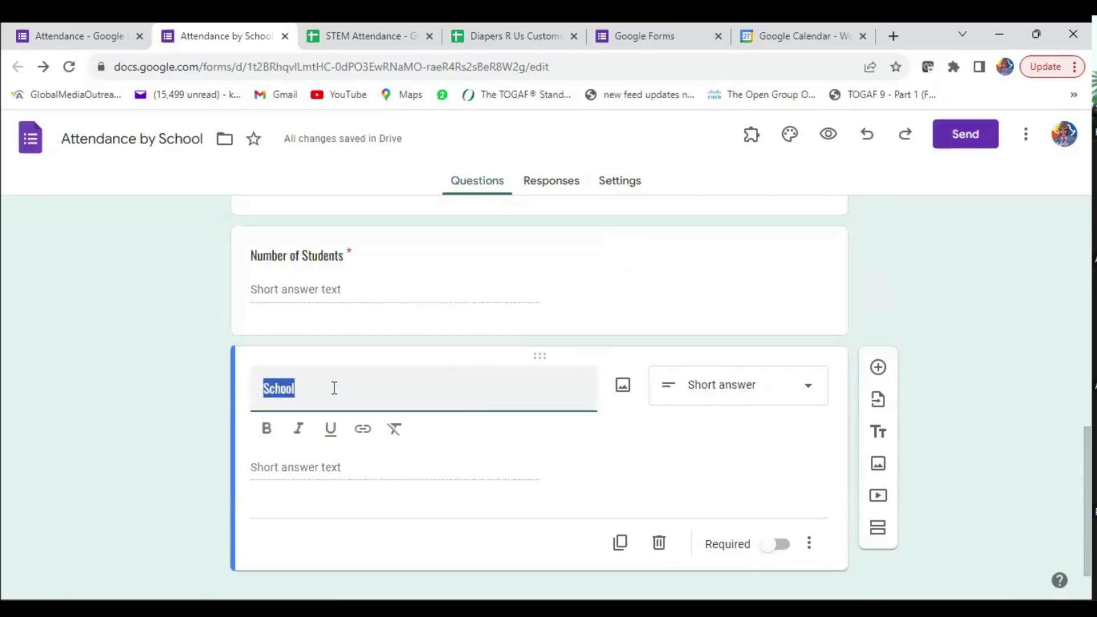
pyautogui.write('Name o')
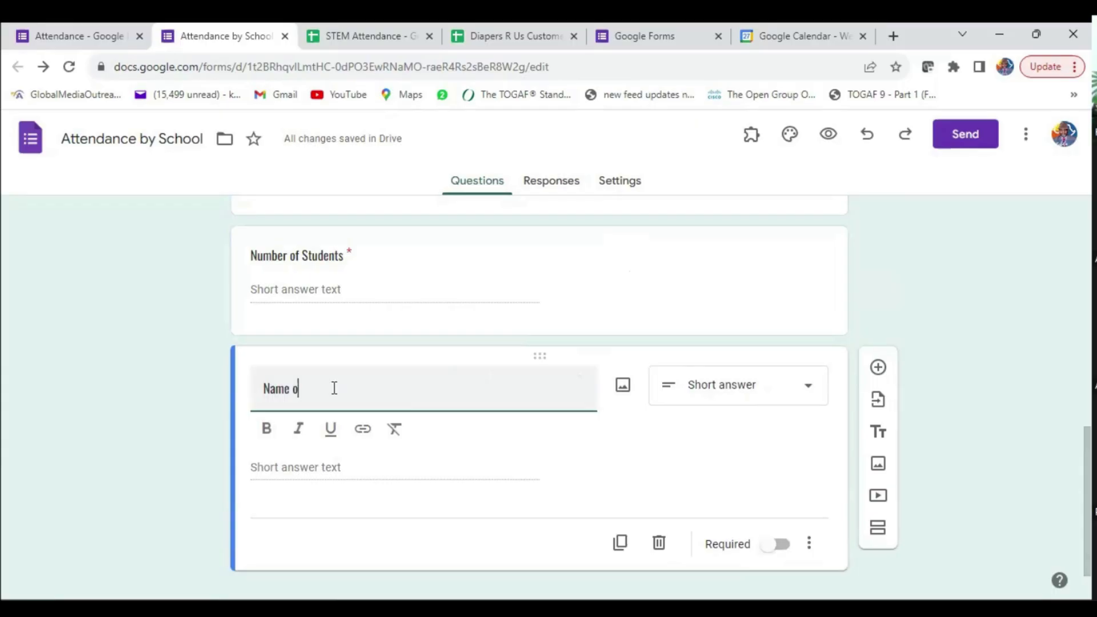
pyautogui.write('f Cust')
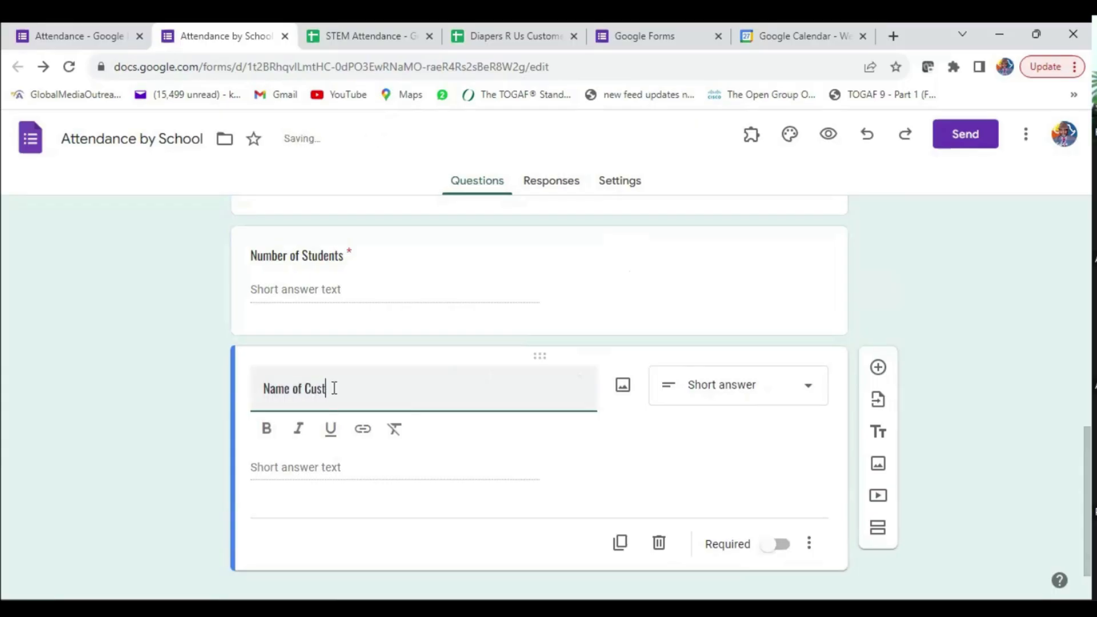
pyautogui.write('odian')
pyautogui.click(186, 425)
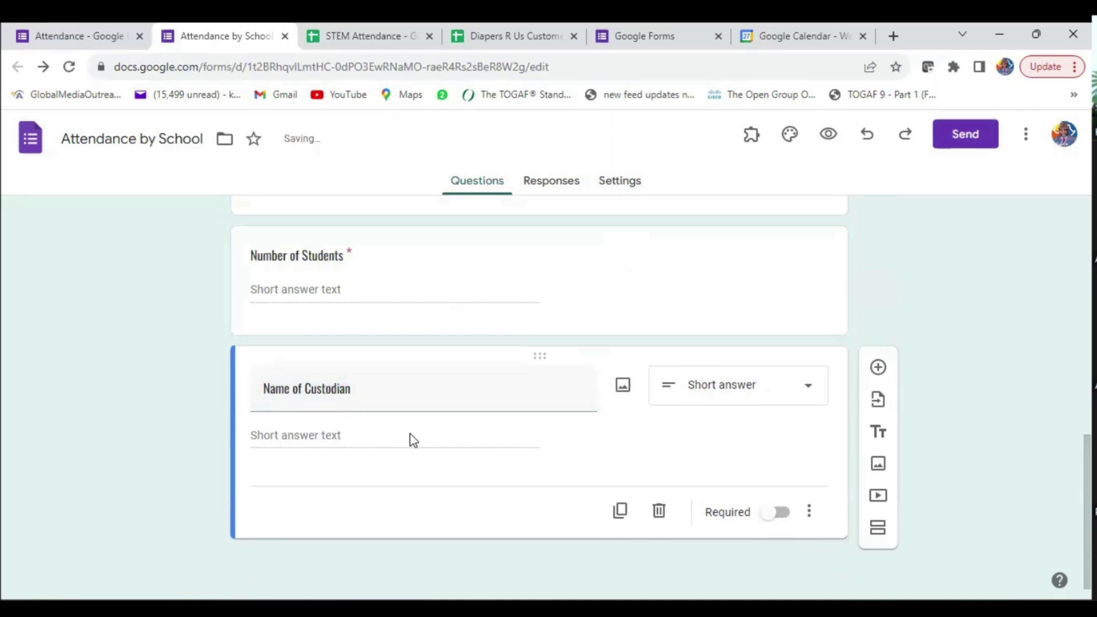
pyautogui.click(777, 512)
# - Switch back to the original Attendance form's tab
pyautogui.scroll(8, 631, 466)
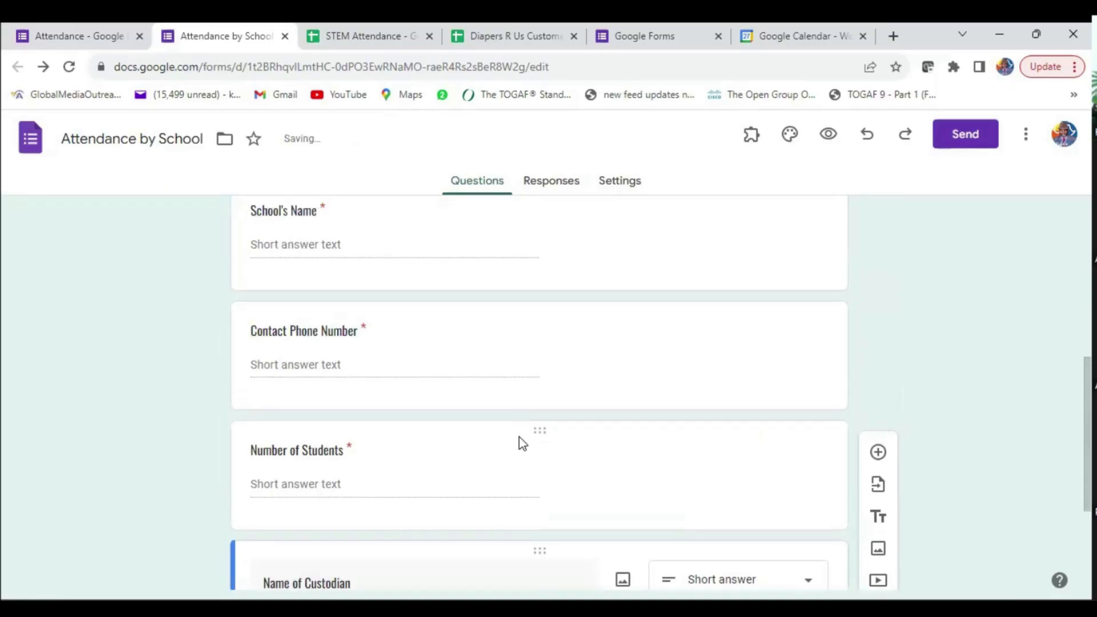
pyautogui.scroll(-5, 519, 437)
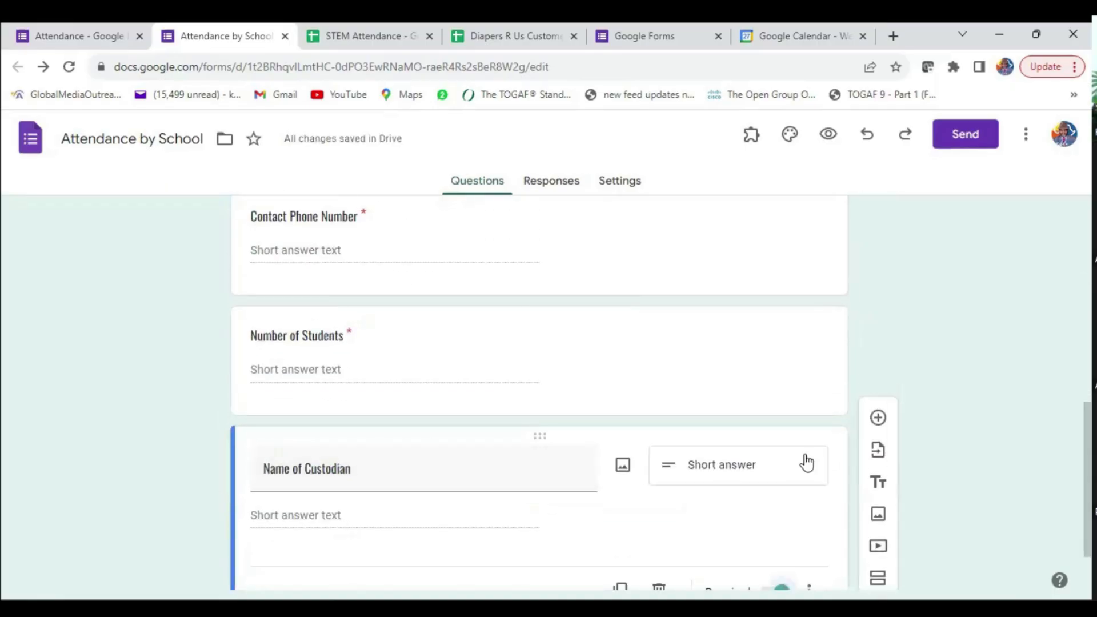
pyautogui.scroll(9, 446, 443)
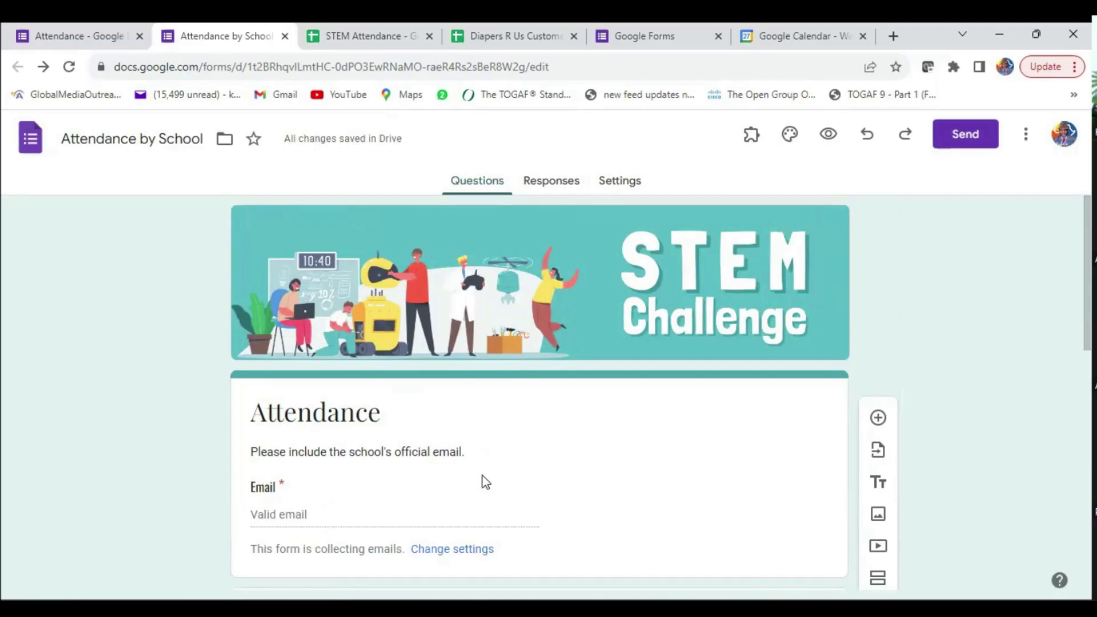
pyautogui.click(73, 37)
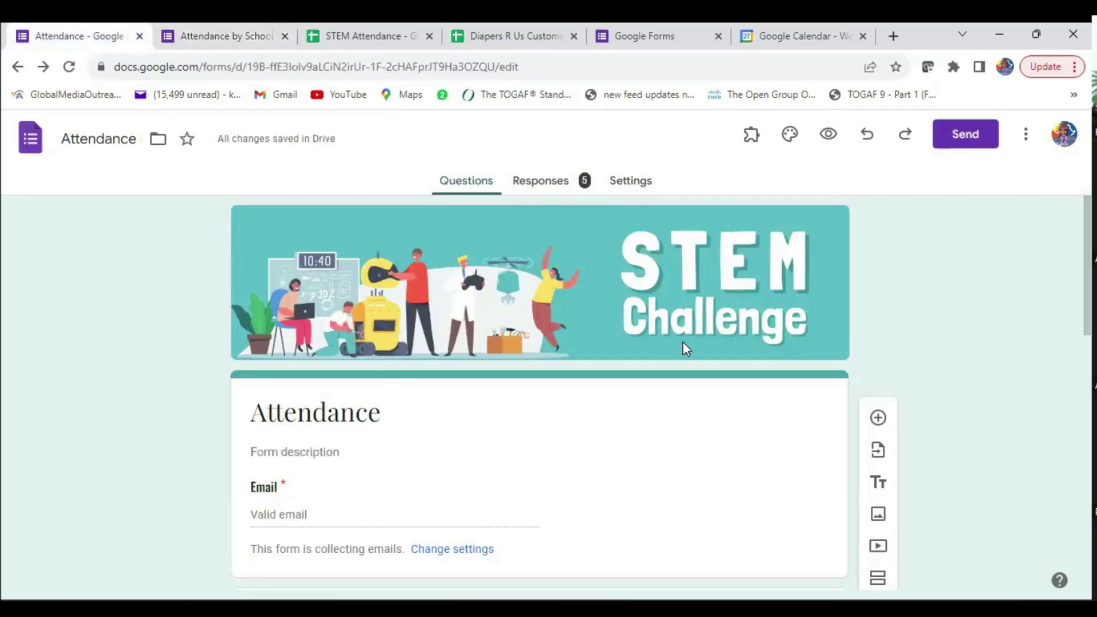
pyautogui.scroll(-2, 492, 346)
# - Look over the Attendance form's 5 responses, then return to the Attendance by School tab
pyautogui.scroll(2, 492, 341)
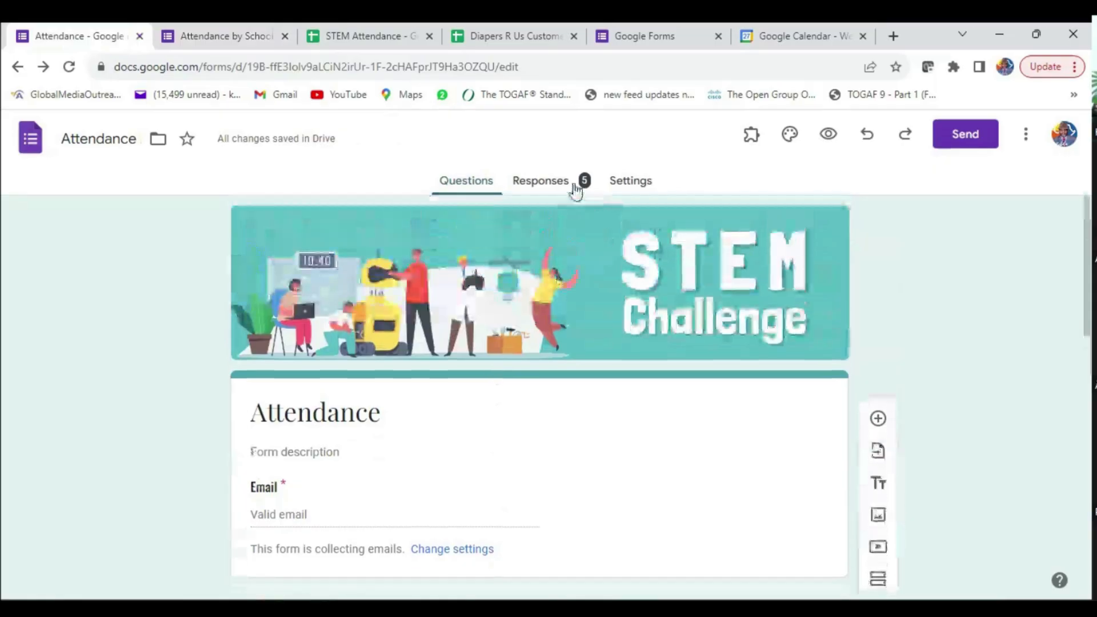
pyautogui.click(541, 182)
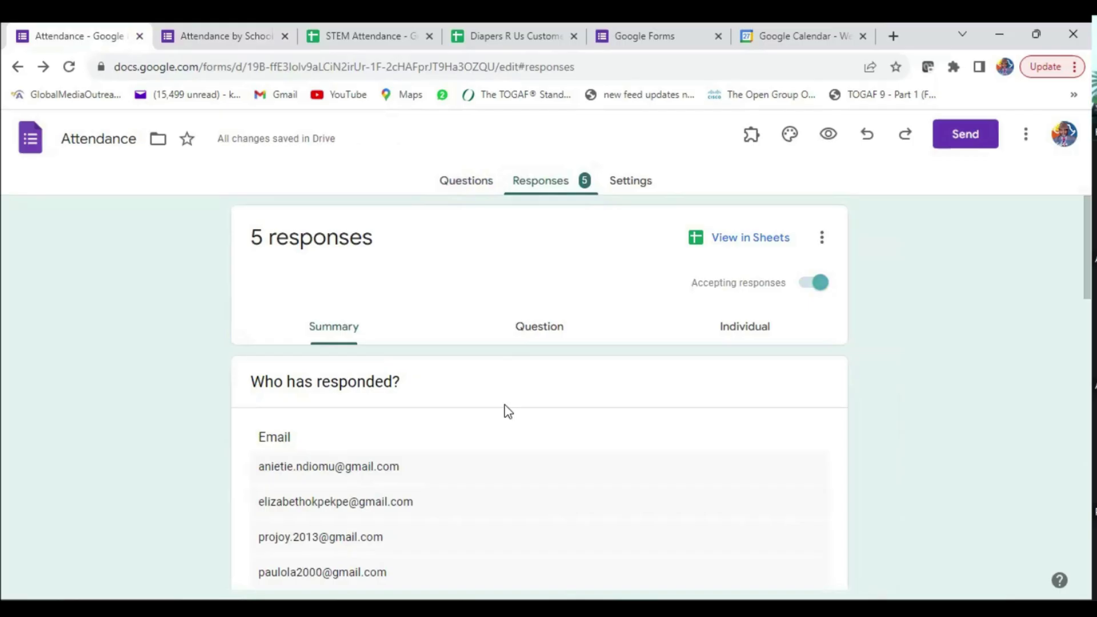
pyautogui.click(238, 41)
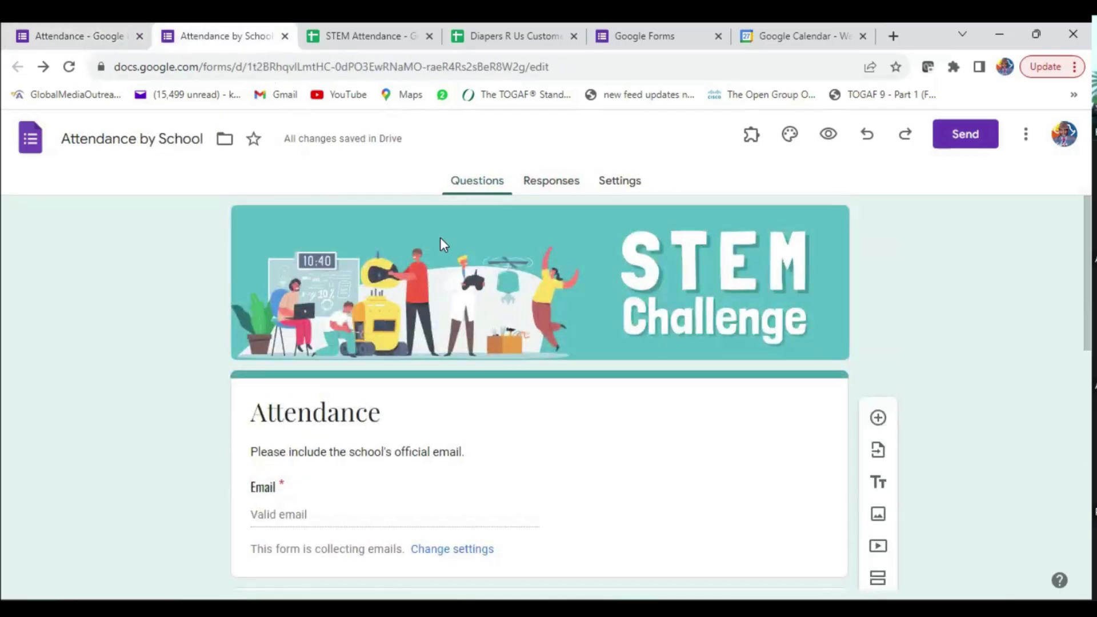
# - Rename the copied form to 'Pre-Reg by School', correcting the capital P
pyautogui.click(63, 140)
pyautogui.doubleClick(64, 140)
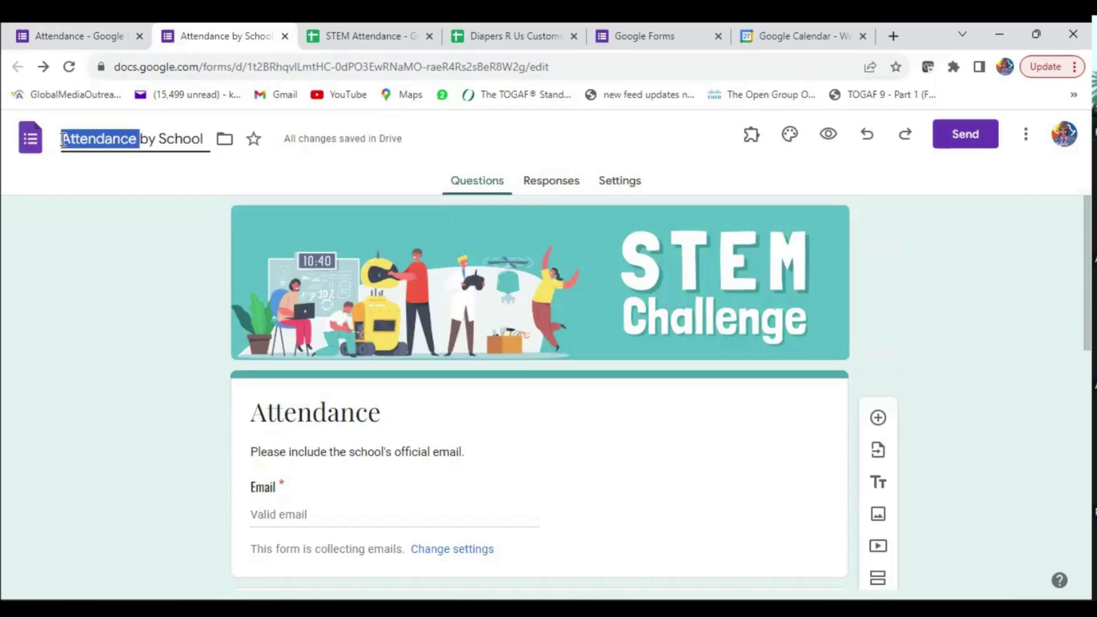
pyautogui.write('Pre-Reg')
pyautogui.click(66, 136)
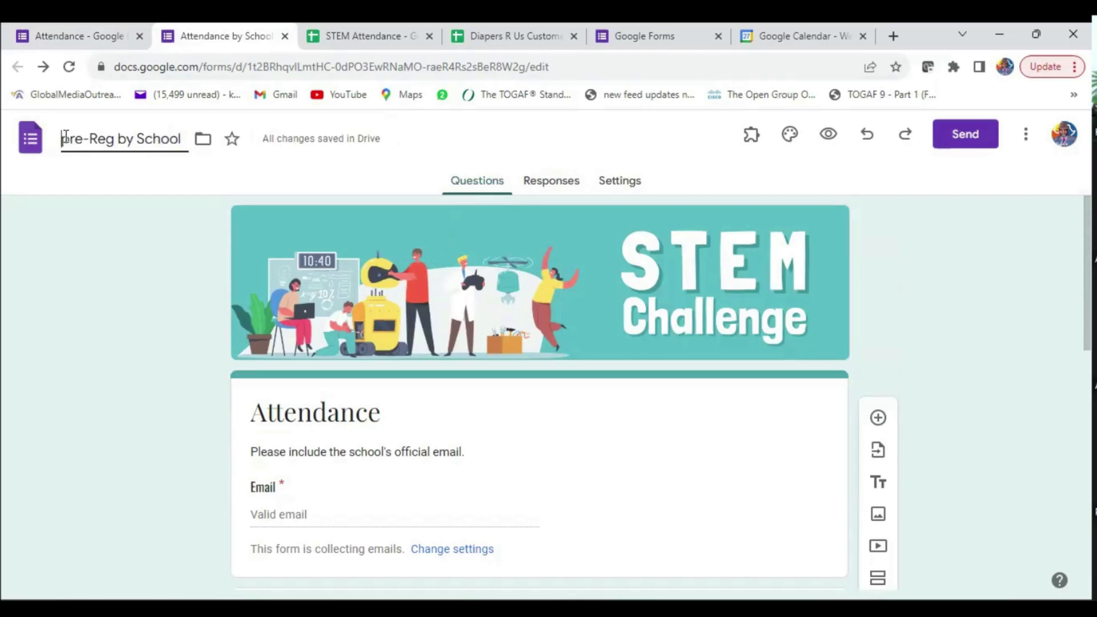
pyautogui.press('Delete')
pyautogui.write('P')
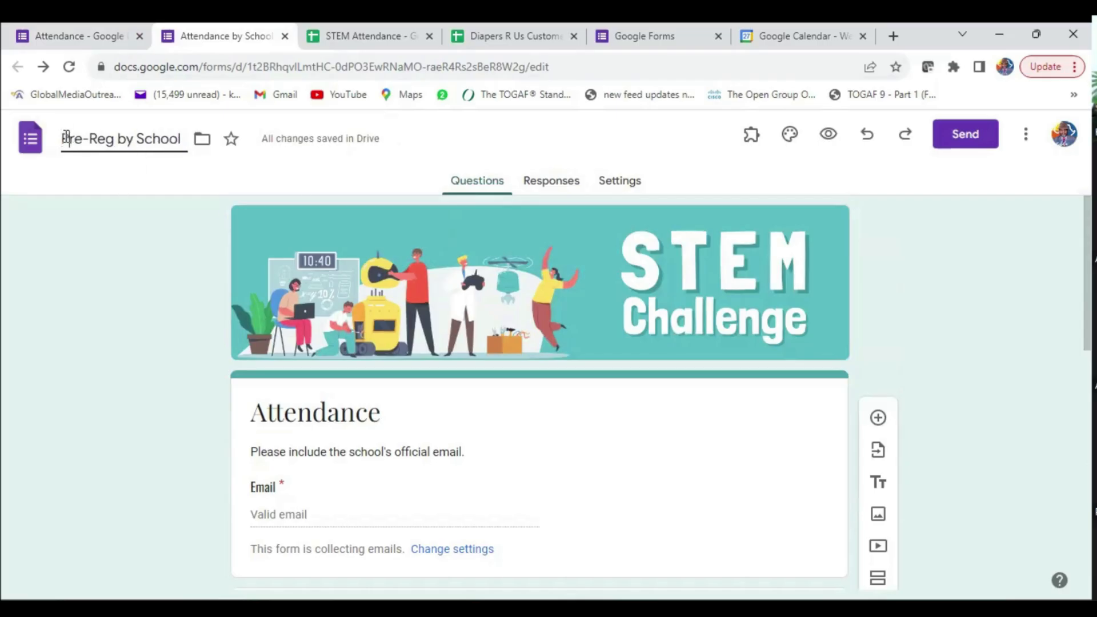
pyautogui.scroll(-3, 498, 400)
pyautogui.click(178, 402)
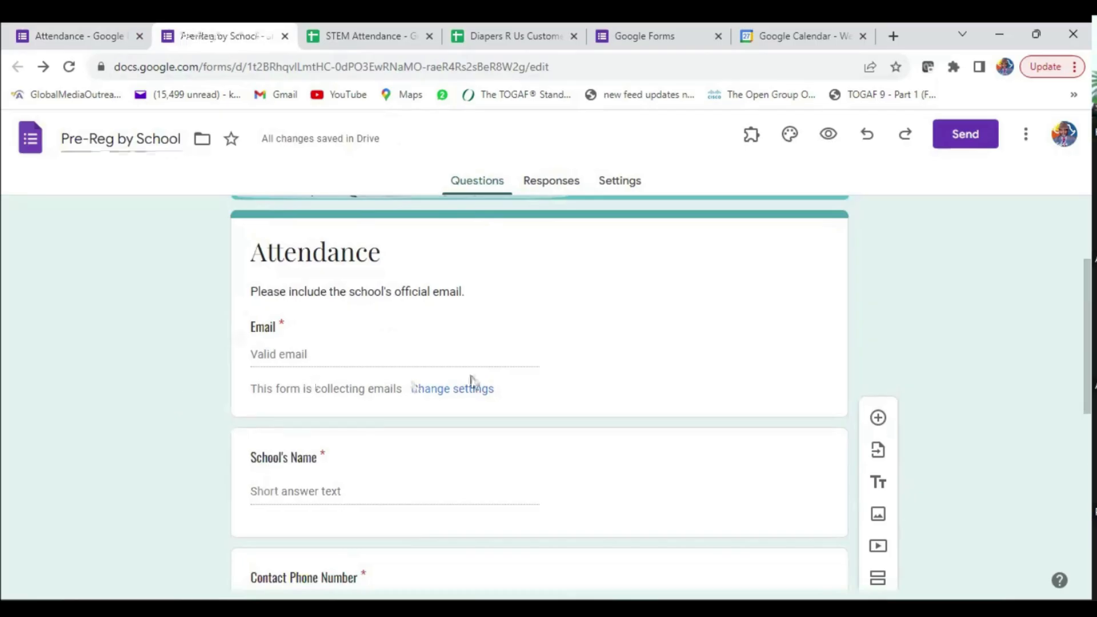
pyautogui.scroll(3, 472, 385)
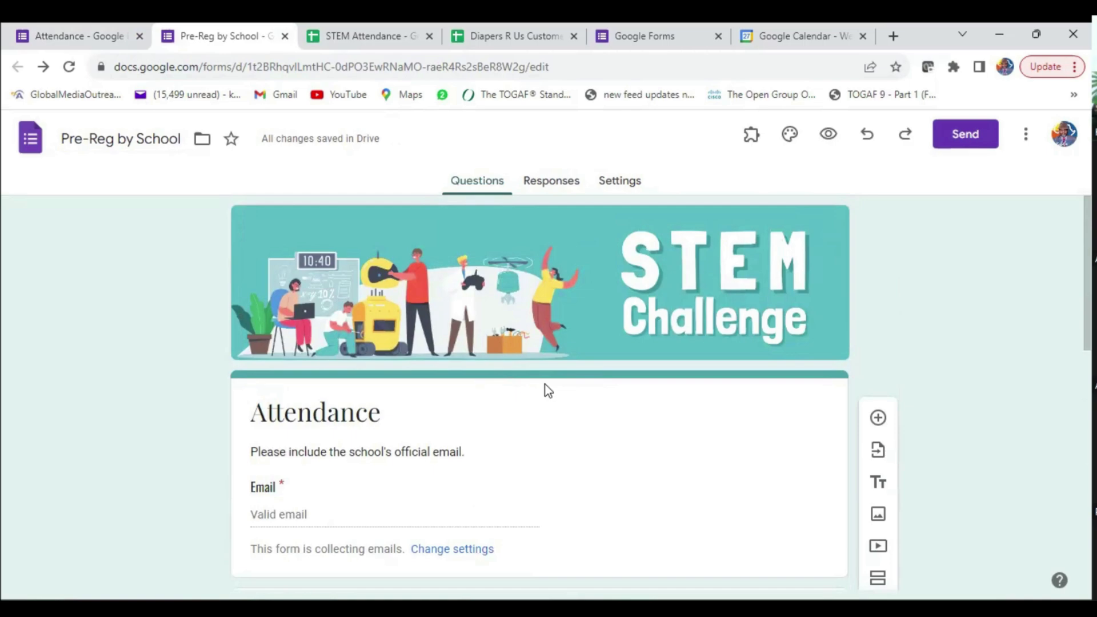
# - Return to the original Attendance form's responses tab
pyautogui.scroll(-5, 592, 426)
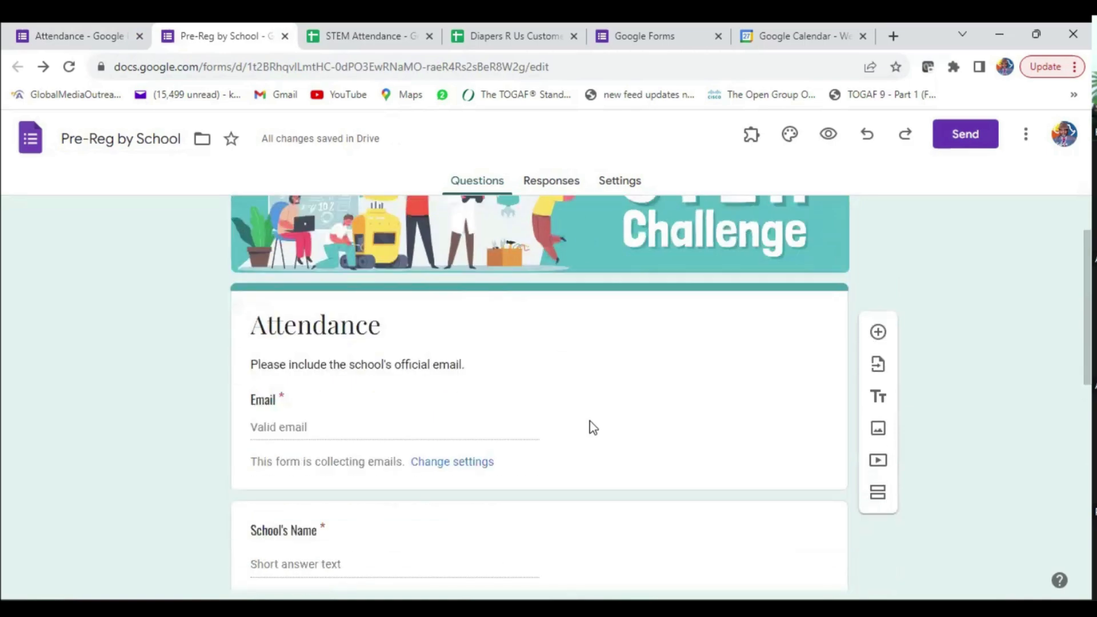
pyautogui.scroll(-5, 592, 426)
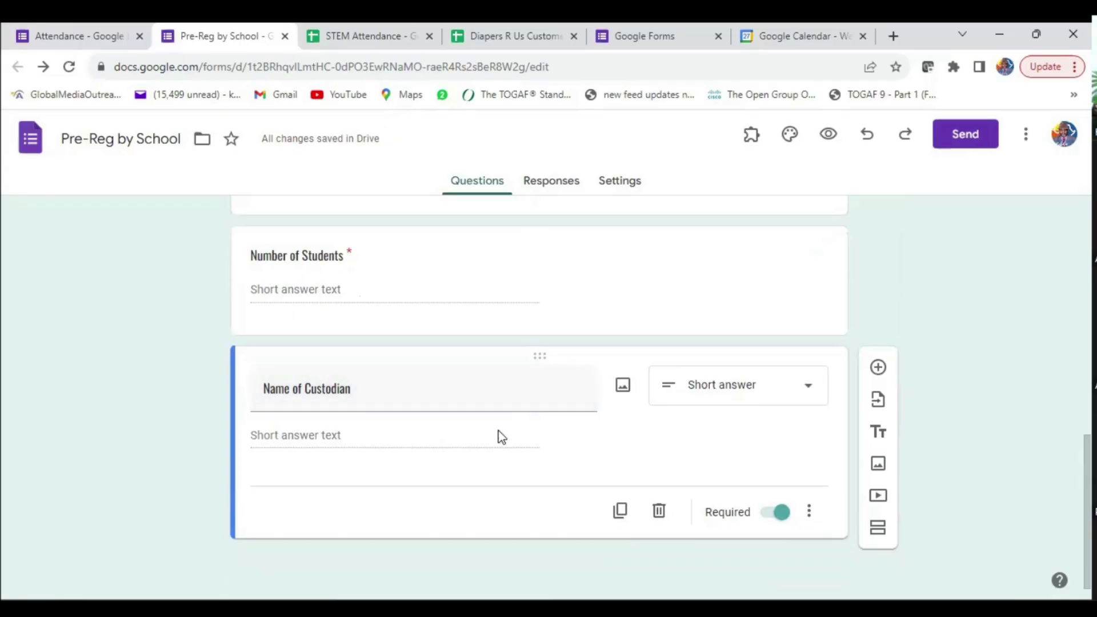
pyautogui.scroll(10, 556, 423)
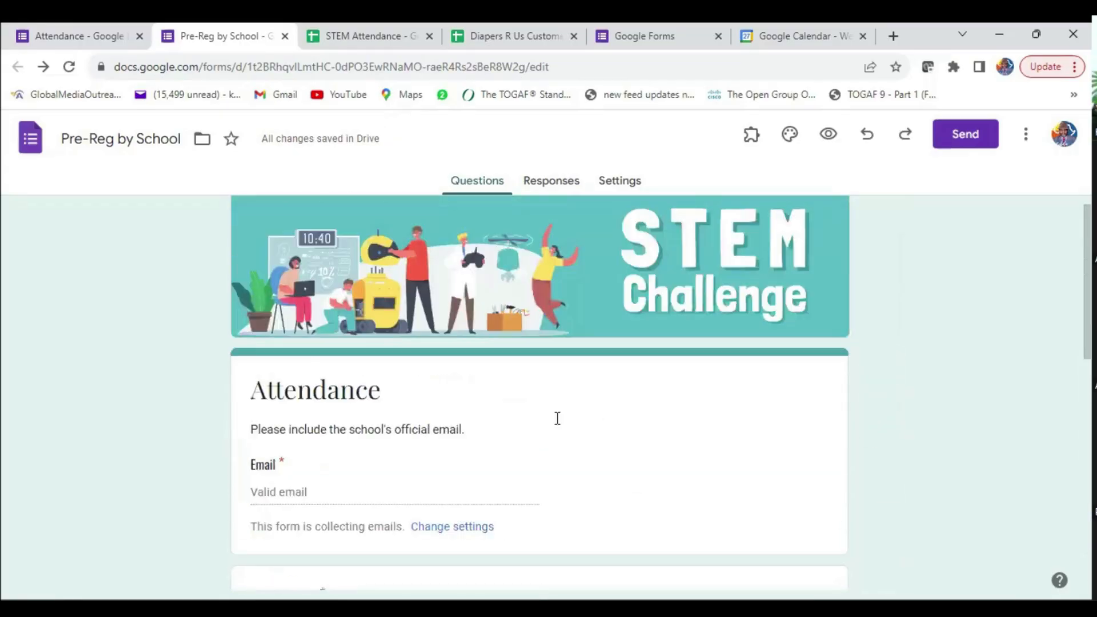
pyautogui.click(97, 36)
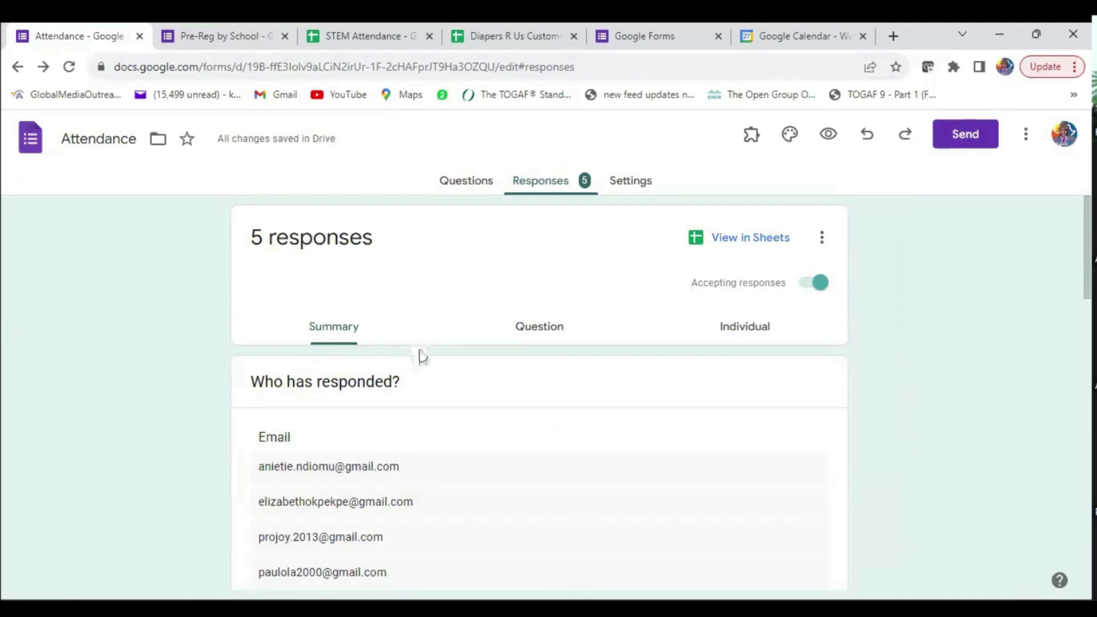
# - Scroll through the Pre-Reg by School form to check its contents
pyautogui.scroll(-1, 511, 372)
pyautogui.scroll(-6, 510, 372)
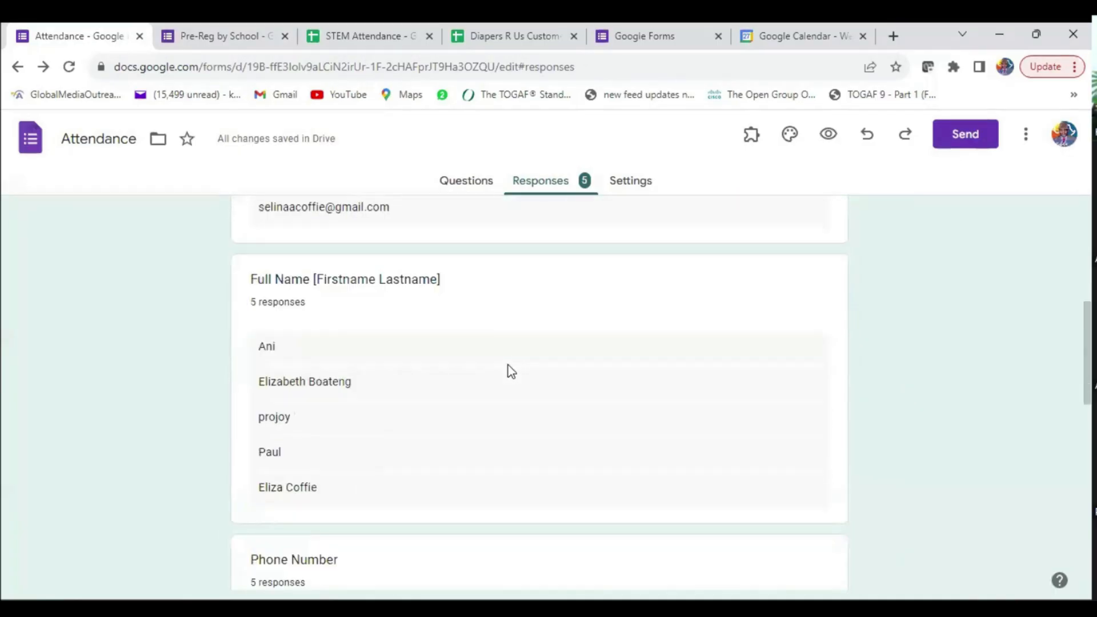
pyautogui.scroll(7, 509, 370)
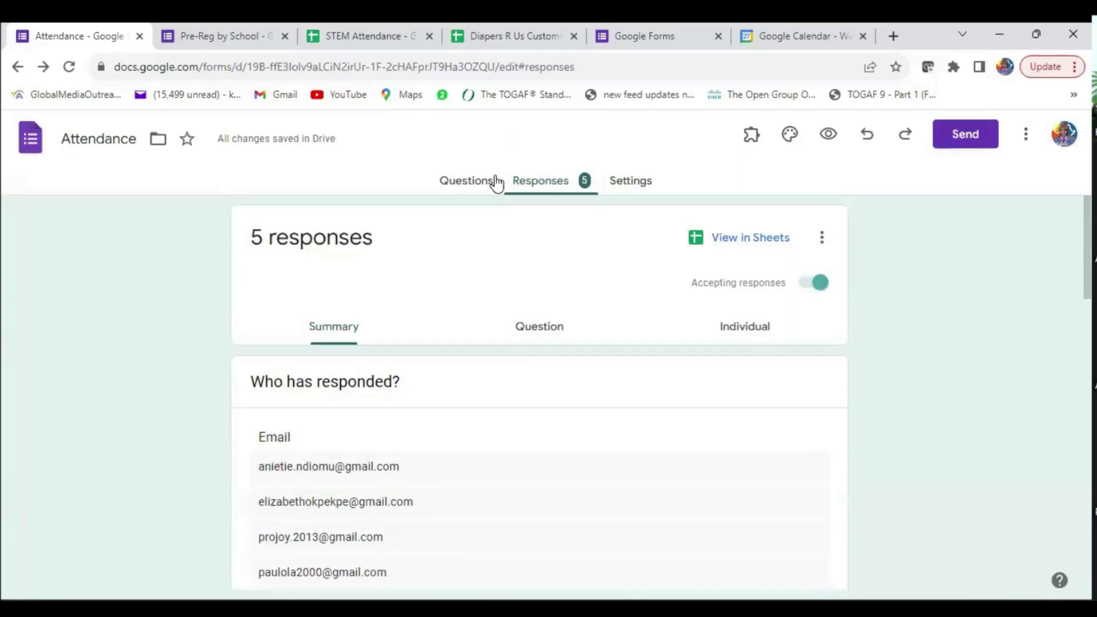
pyautogui.click(211, 46)
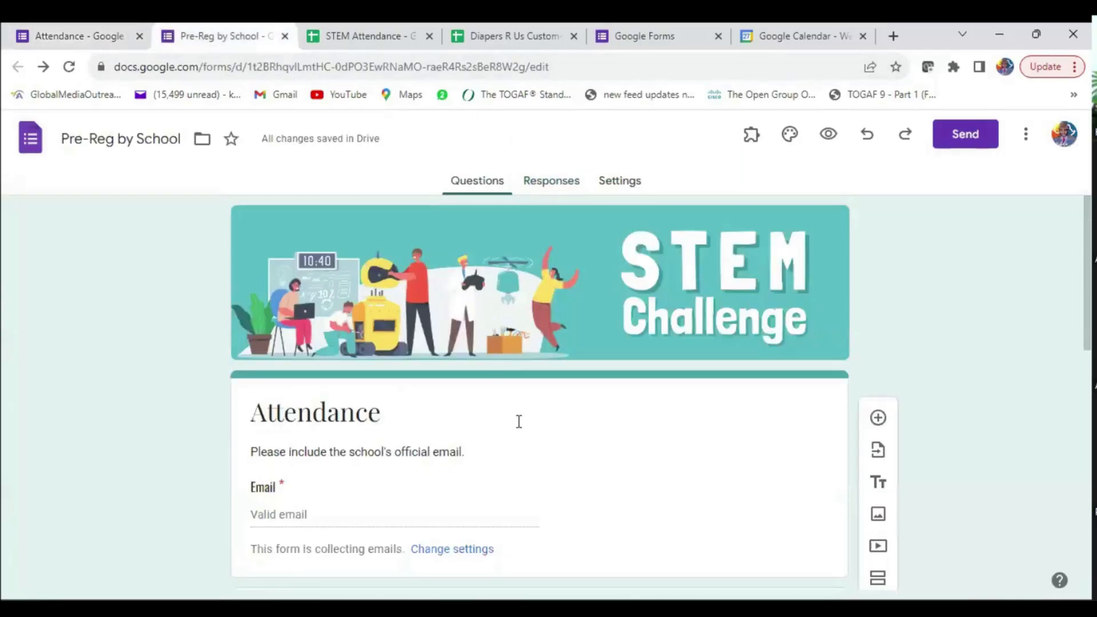
pyautogui.scroll(-5, 590, 417)
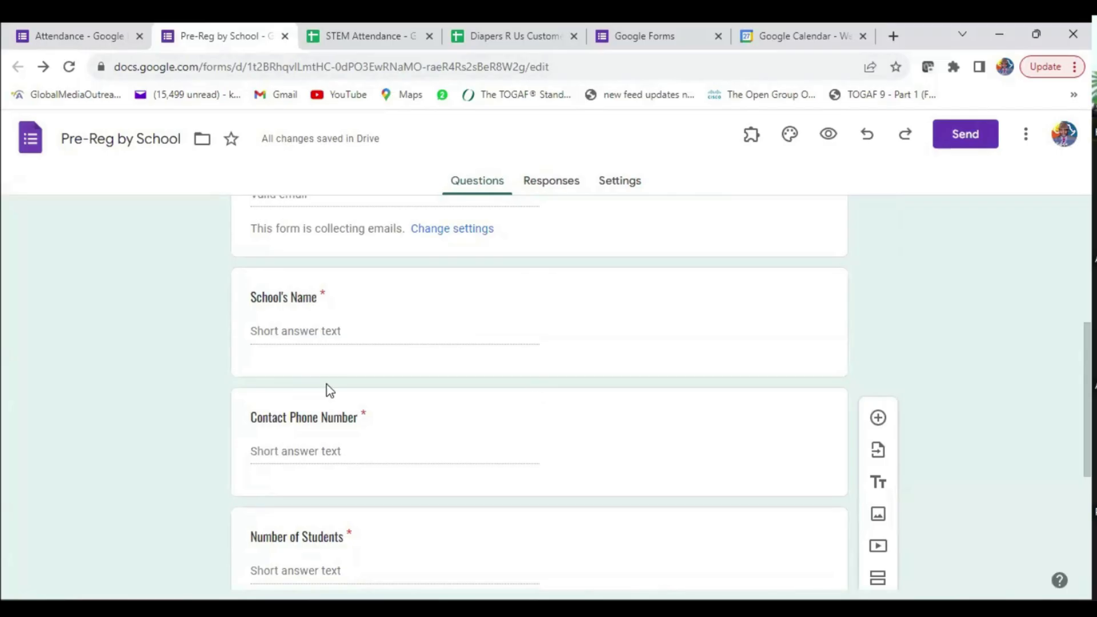
pyautogui.scroll(5, 343, 383)
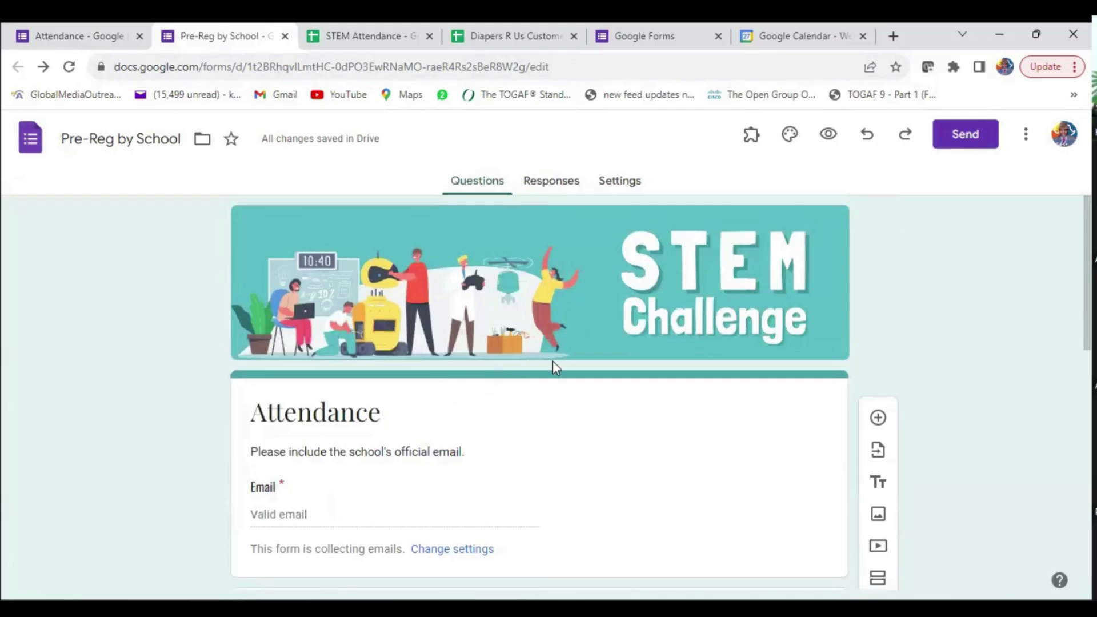
# - Review the Attendance form's 5-response summary charts, briefly revisiting Pre-Reg by School
pyautogui.click(115, 38)
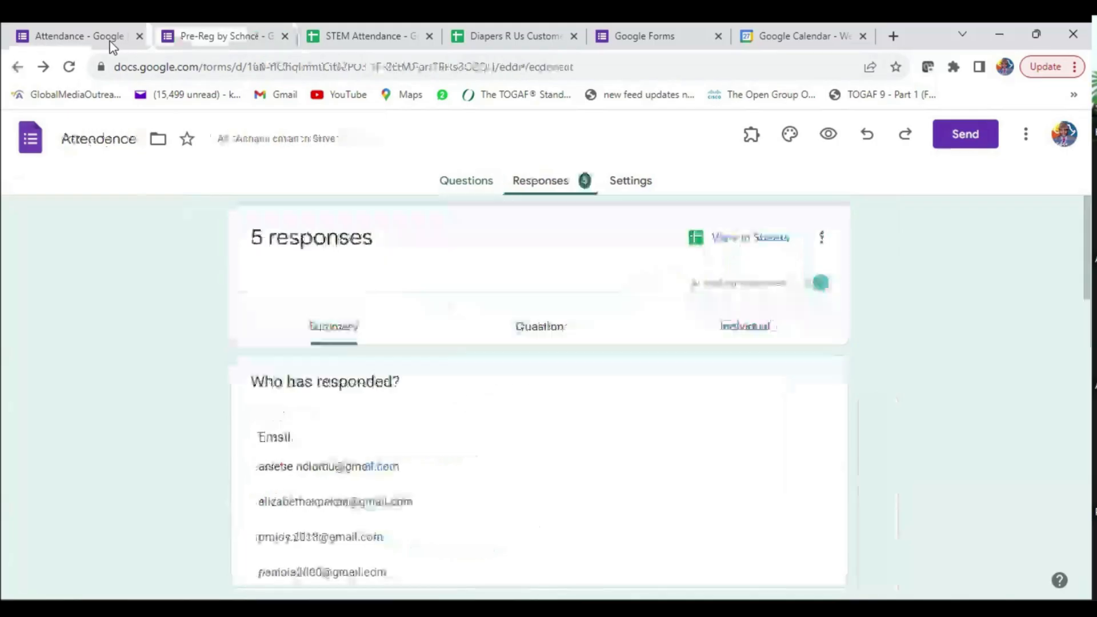
pyautogui.scroll(-4, 586, 423)
pyautogui.scroll(4, 586, 423)
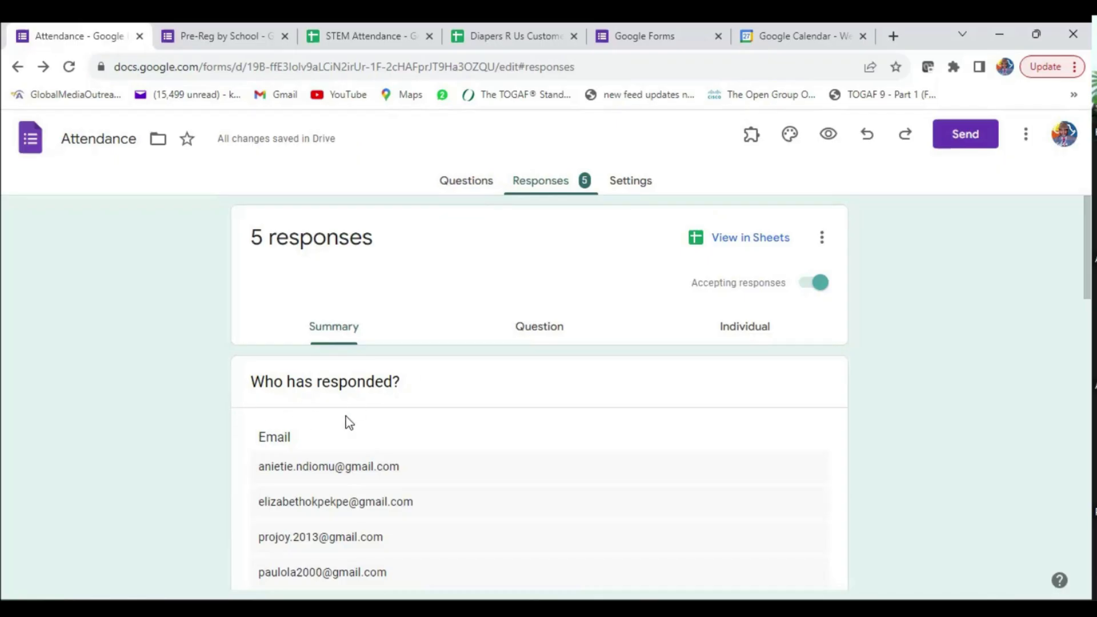
pyautogui.scroll(-5, 313, 423)
pyautogui.scroll(-12, 400, 423)
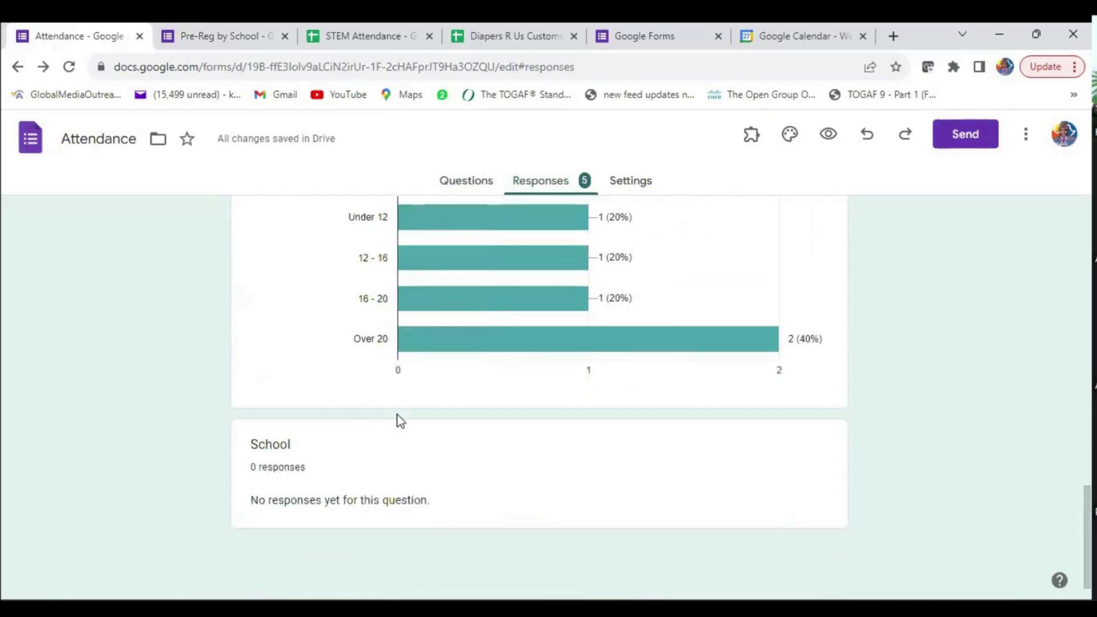
pyautogui.scroll(17, 400, 421)
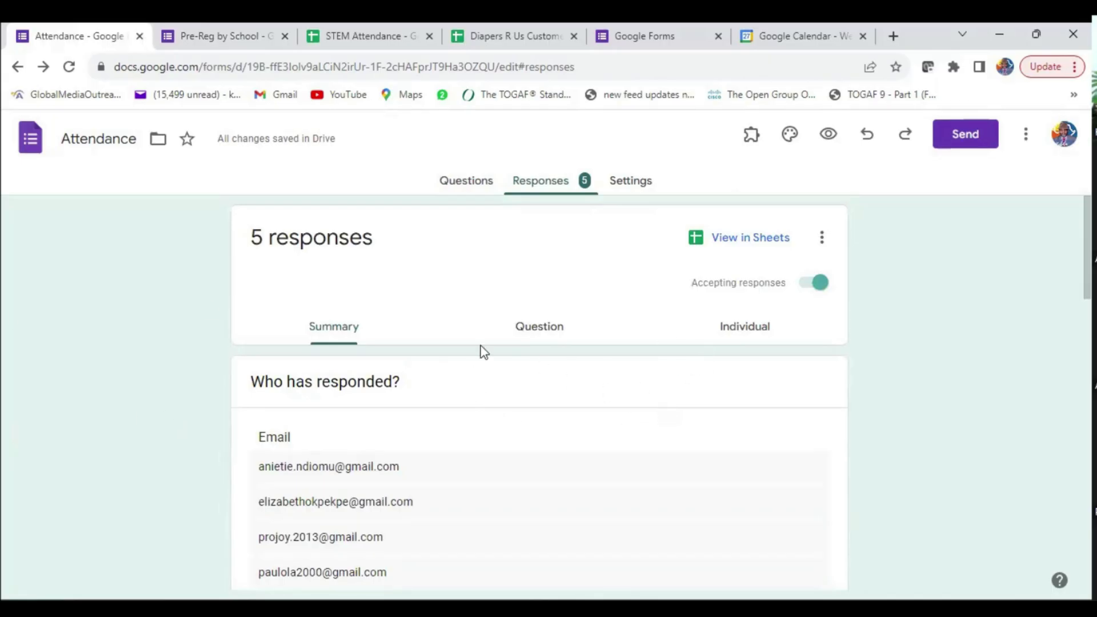
pyautogui.click(220, 36)
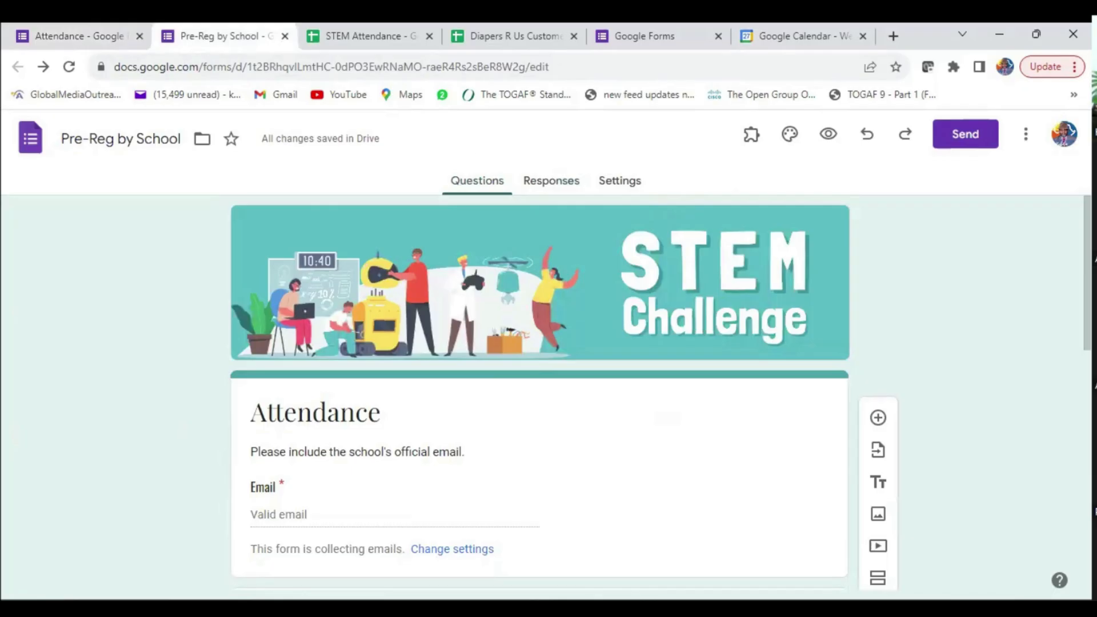
pyautogui.click(81, 35)
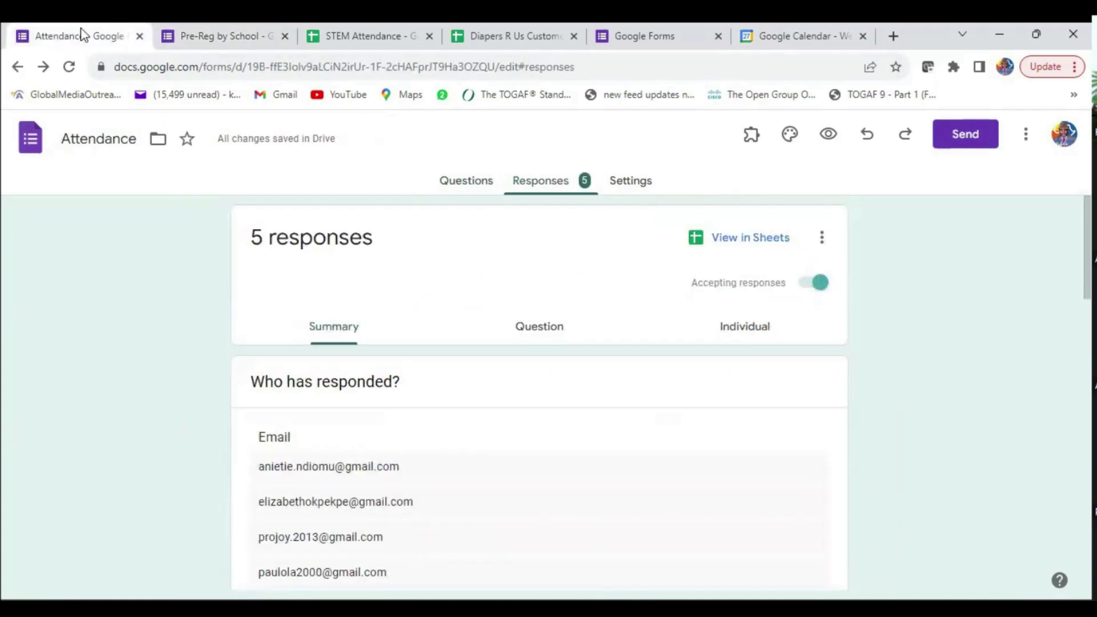
# - Go to Forms Home and scroll down to Tithe Records and Village Outreach
pyautogui.click(31, 140)
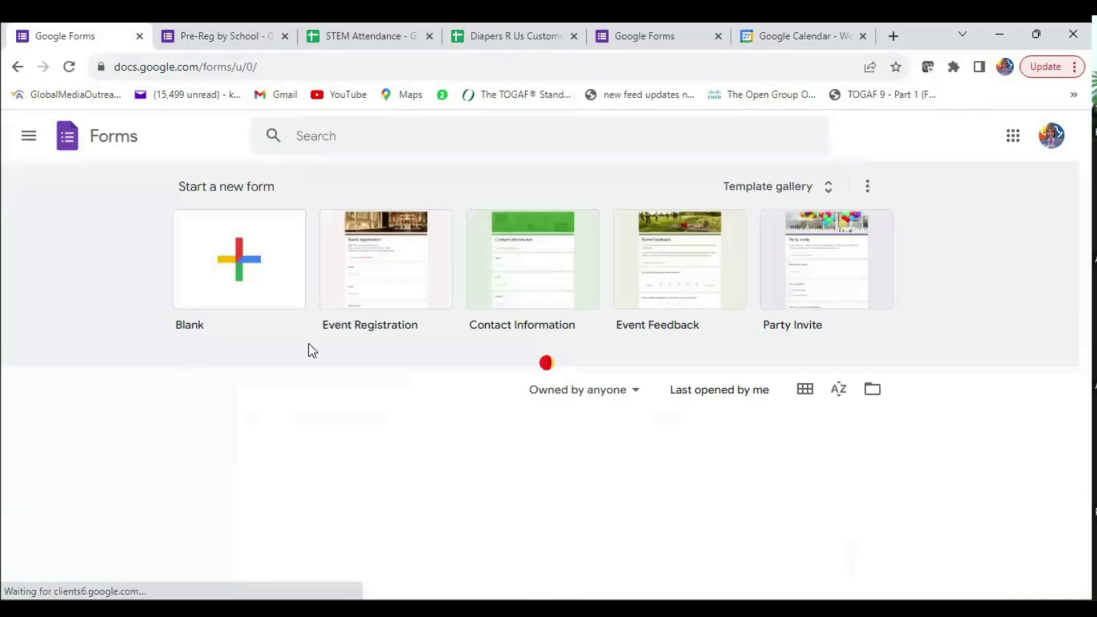
pyautogui.scroll(-4, 377, 394)
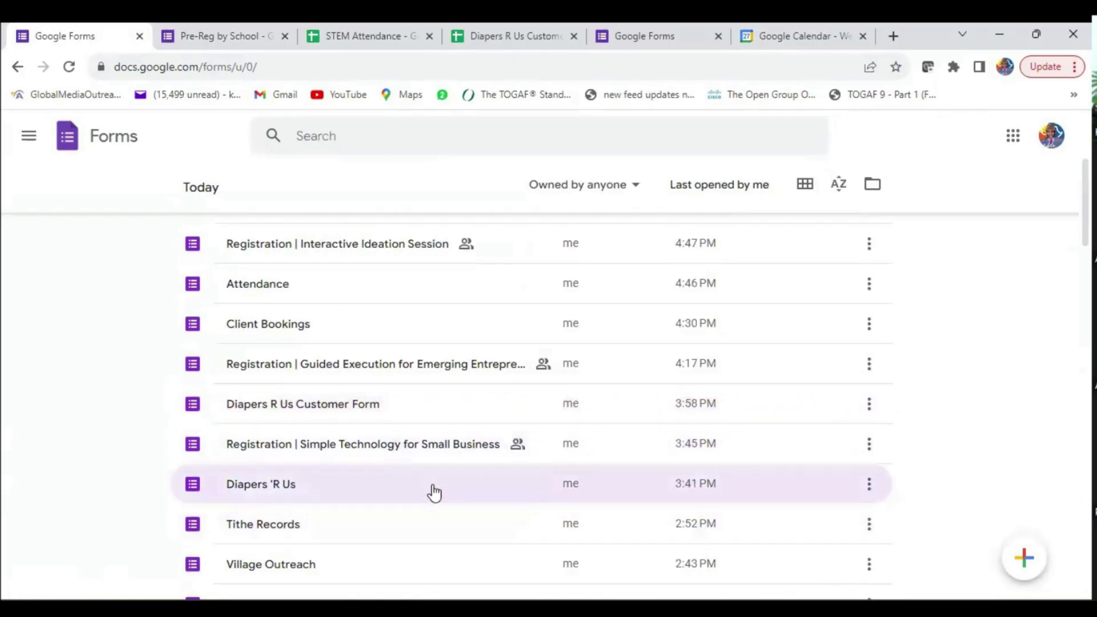
pyautogui.scroll(-3, 416, 462)
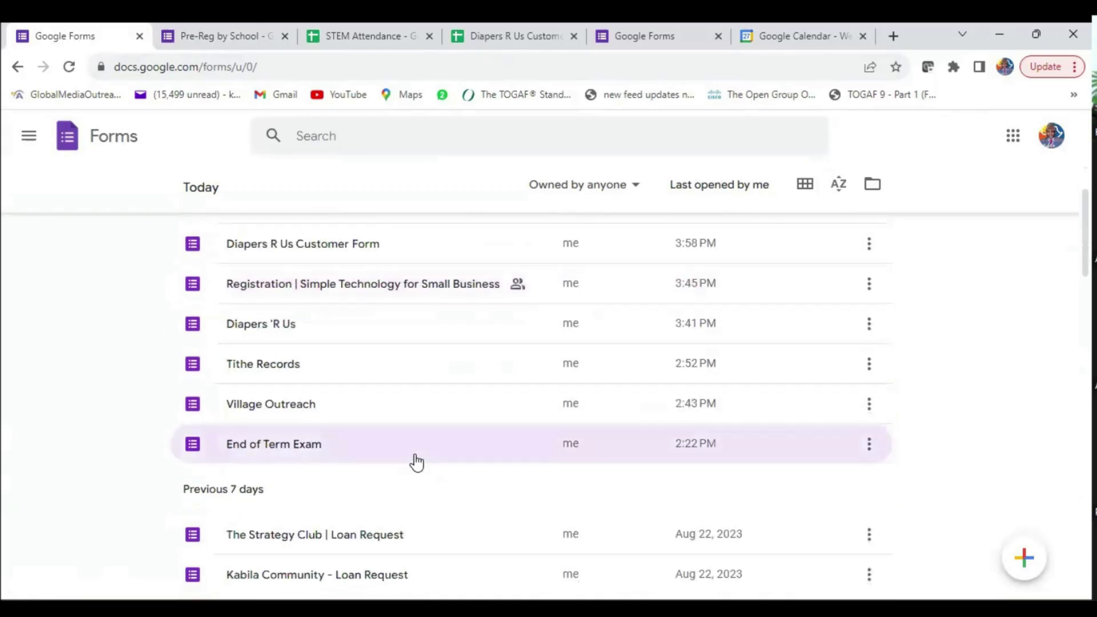
# - Open the Tithe Records form and scroll through its questions
pyautogui.click(279, 372)
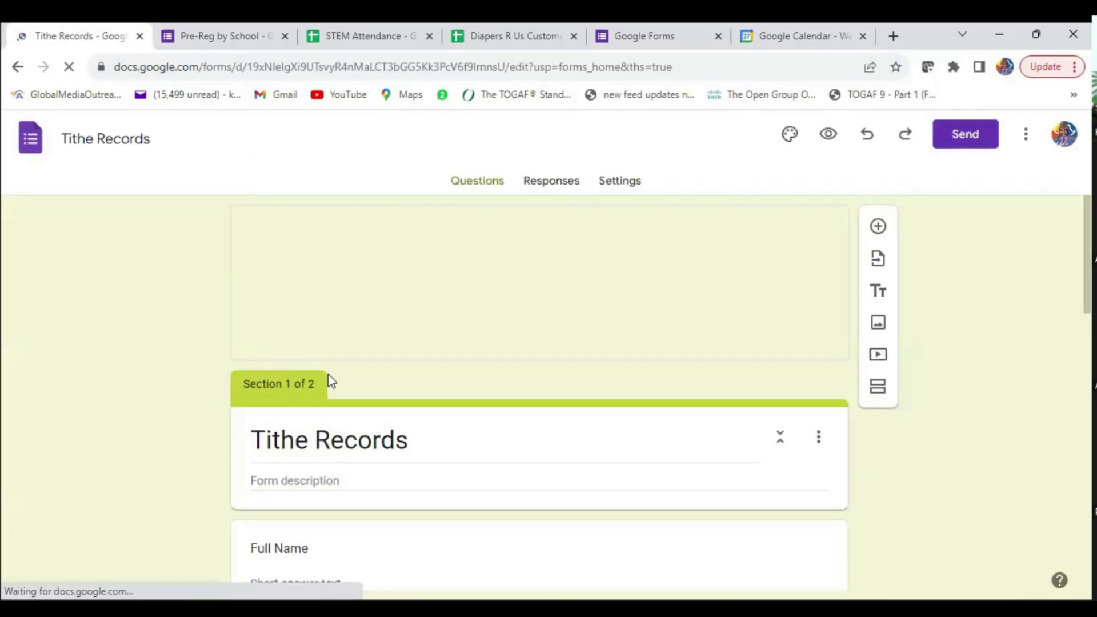
pyautogui.scroll(-5, 426, 393)
pyautogui.scroll(-9, 475, 397)
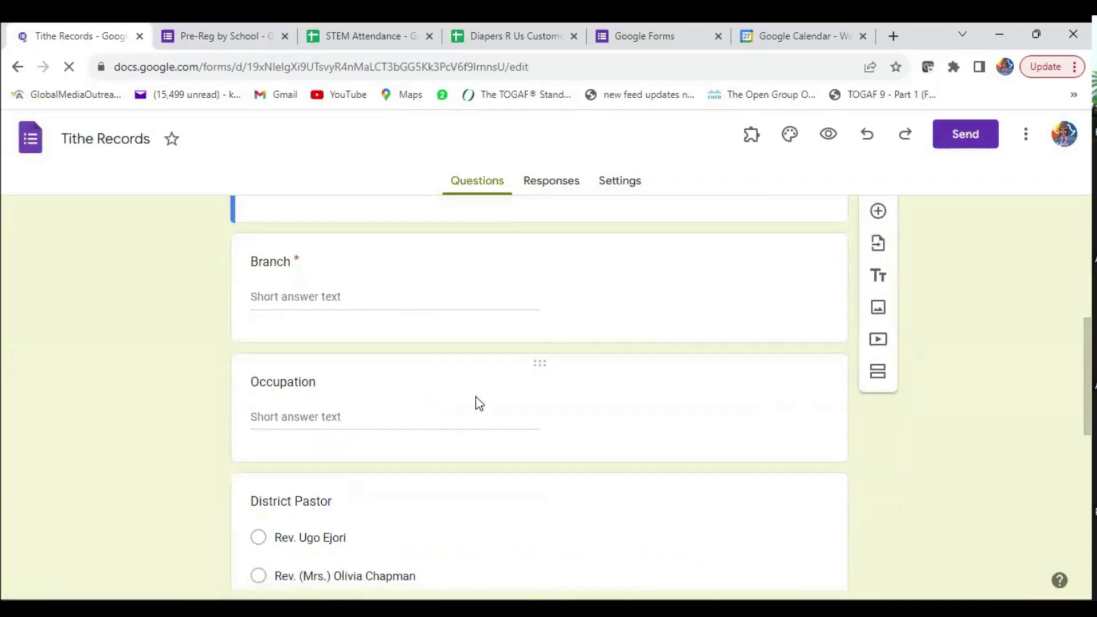
pyautogui.scroll(3, 476, 396)
pyautogui.scroll(10, 476, 397)
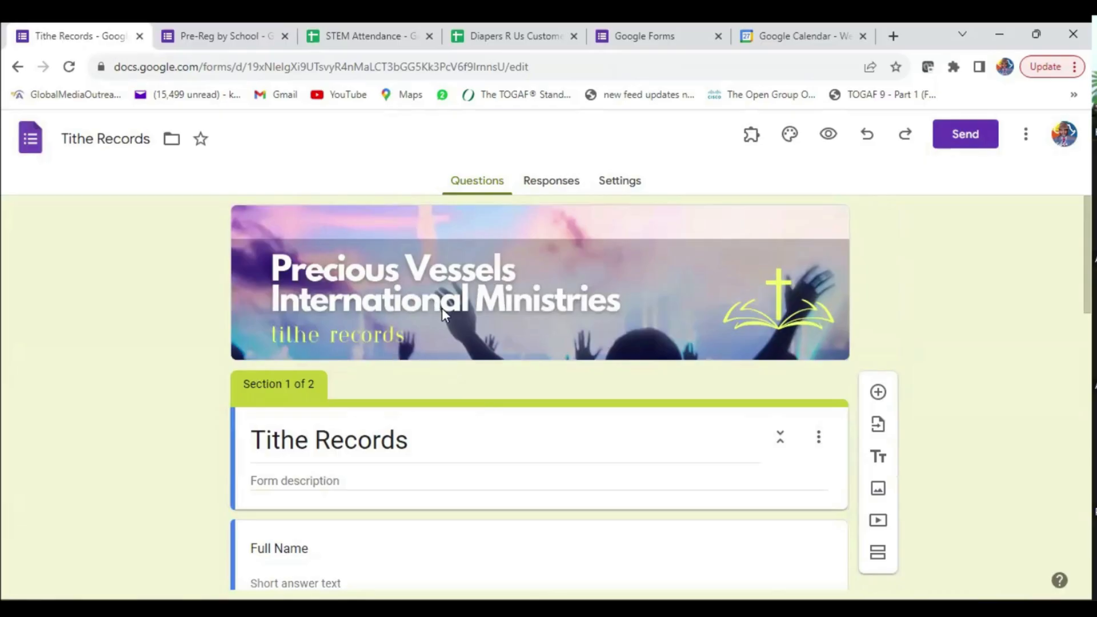
pyautogui.scroll(-5, 454, 309)
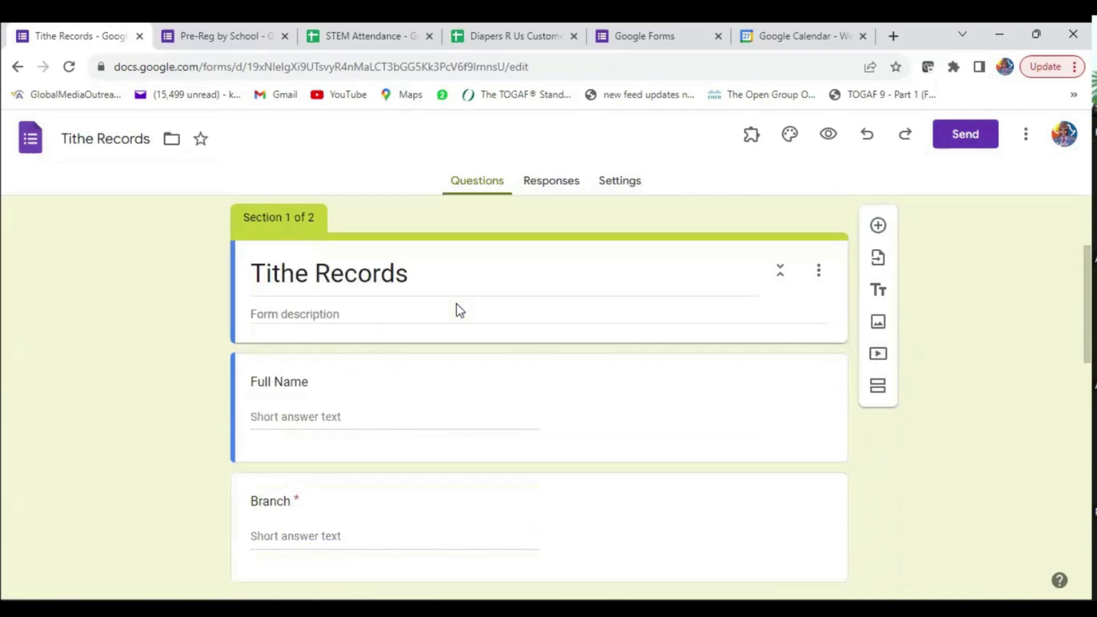
pyautogui.scroll(3, 460, 310)
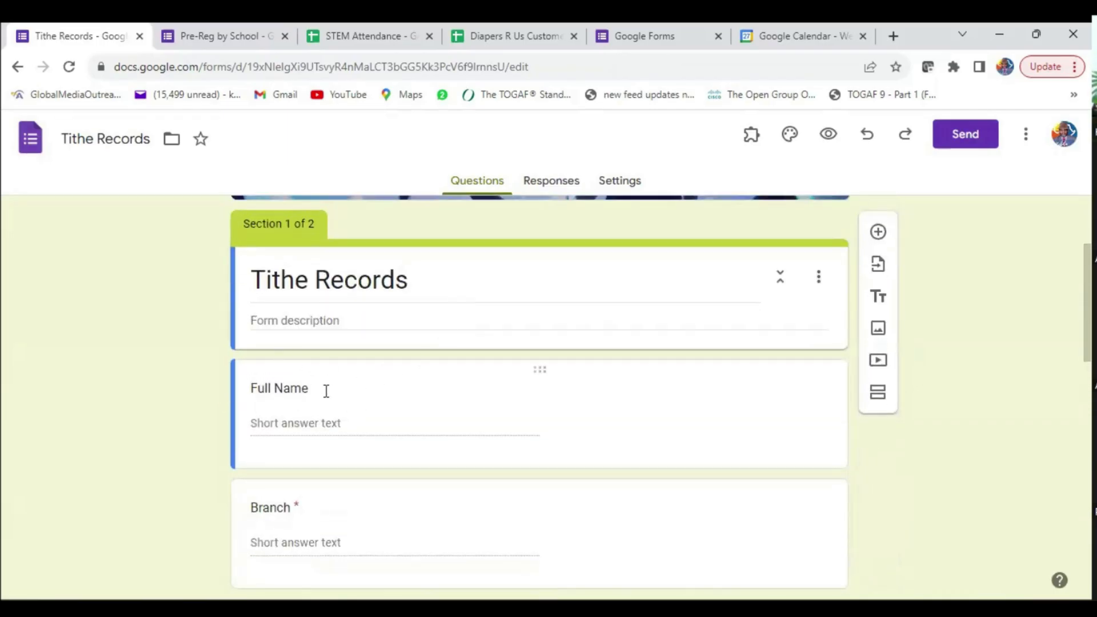
pyautogui.scroll(-3, 360, 385)
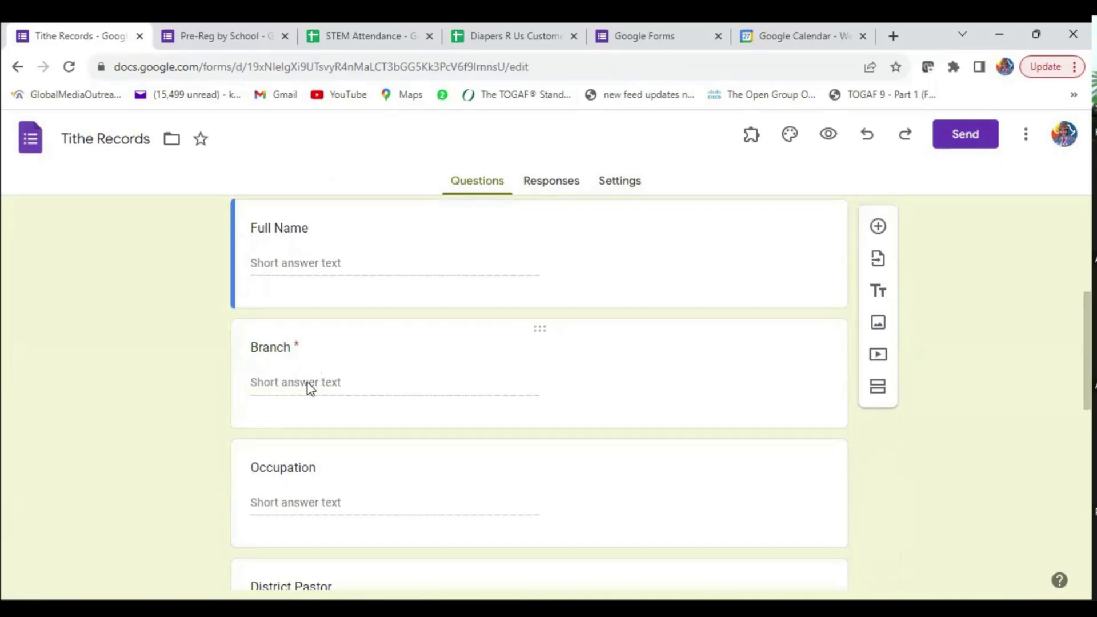
pyautogui.scroll(-2, 372, 400)
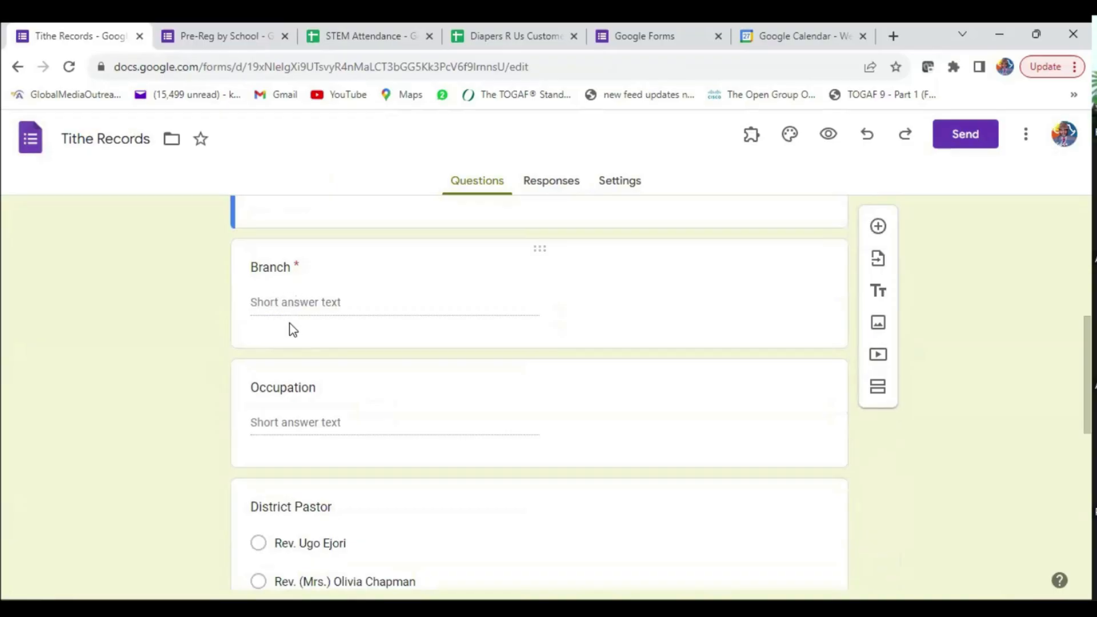
pyautogui.scroll(4, 394, 350)
pyautogui.scroll(-5, 398, 351)
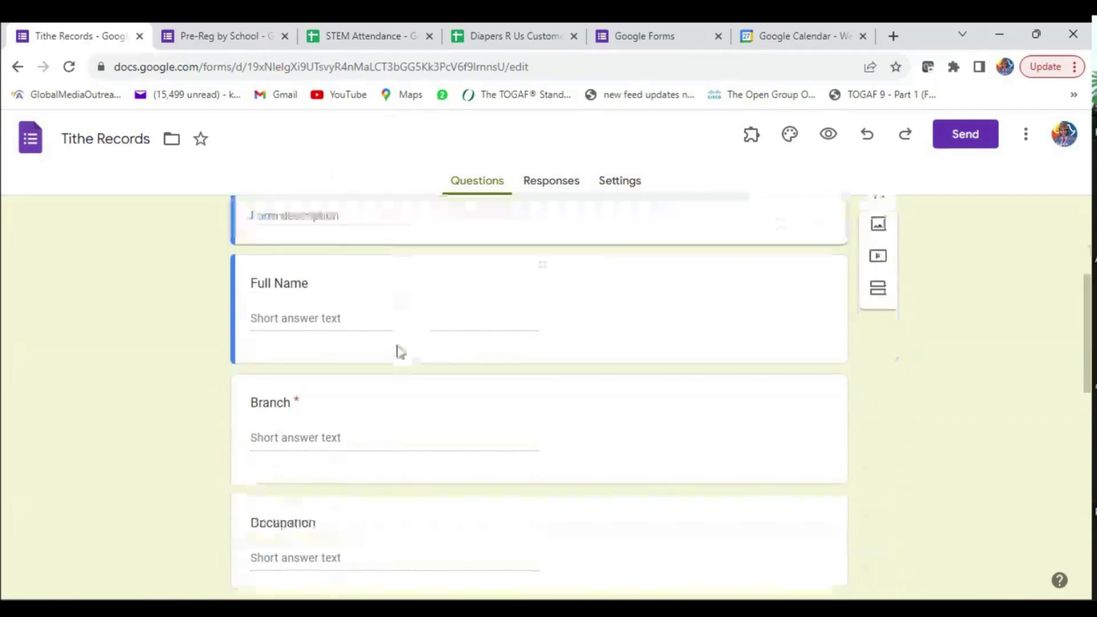
pyautogui.scroll(-2, 379, 367)
pyautogui.scroll(-1, 377, 366)
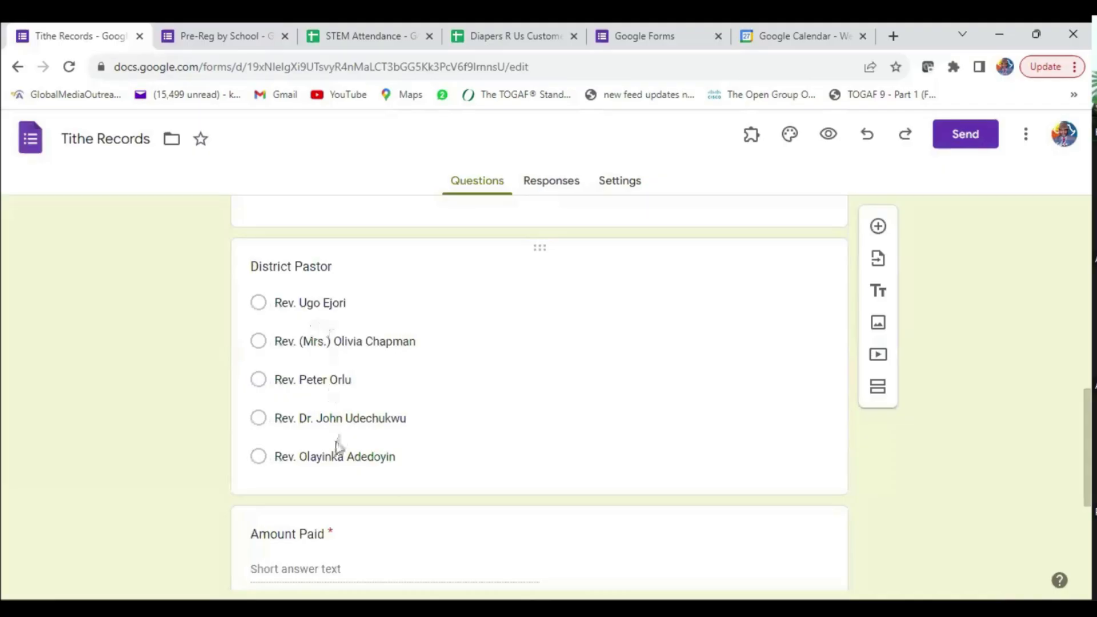
pyautogui.scroll(-4, 336, 365)
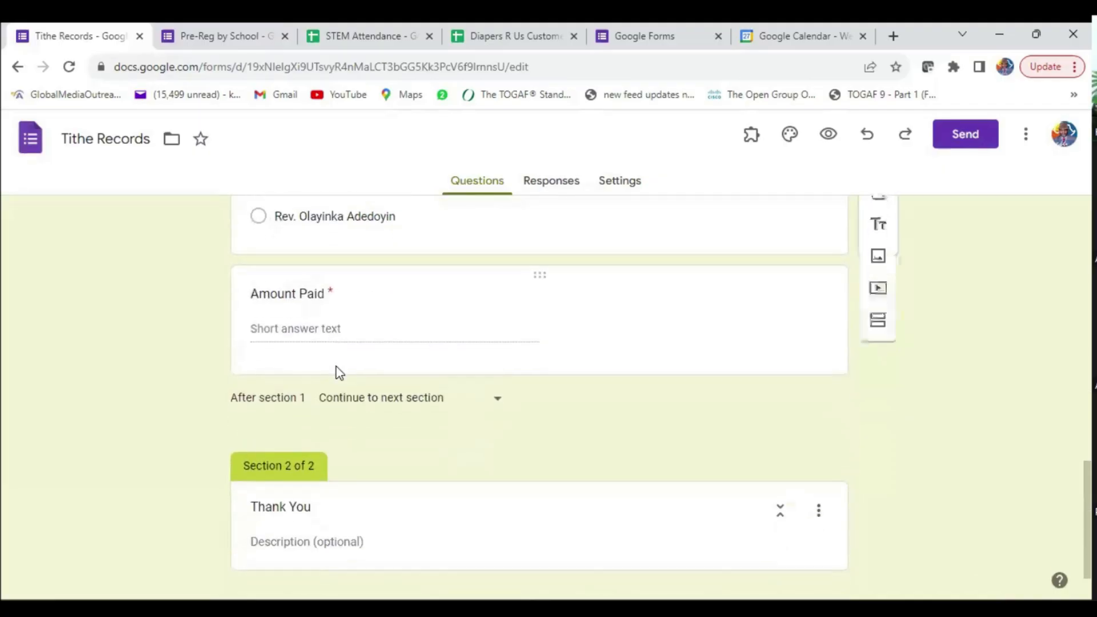
# - Inspect the Amount Paid question's existing number-only response validation
pyautogui.click(289, 336)
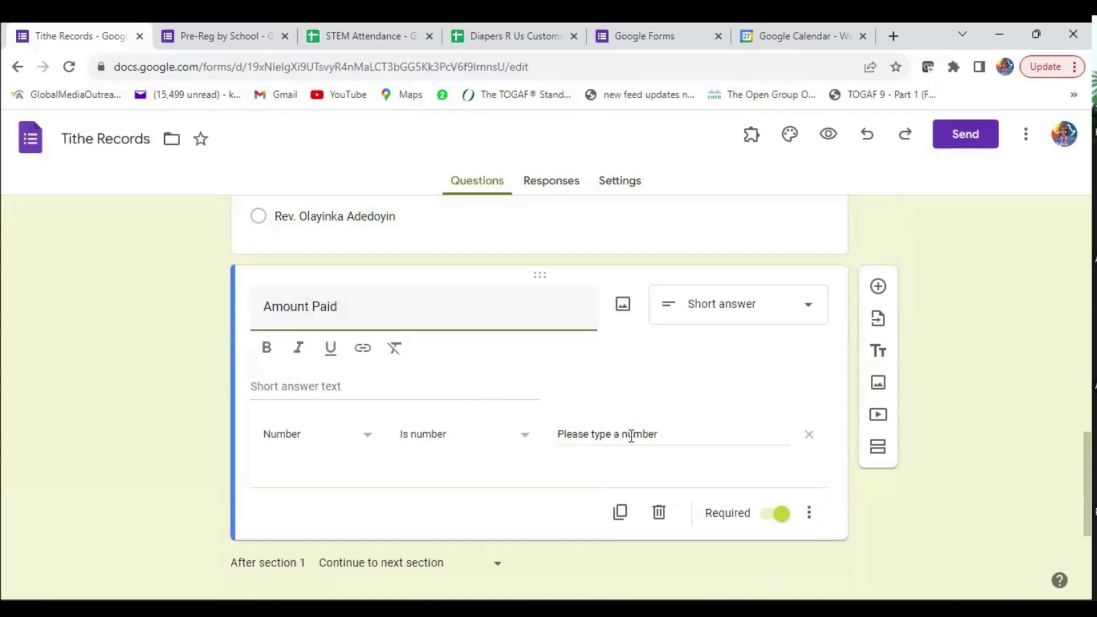
pyautogui.scroll(-3, 461, 465)
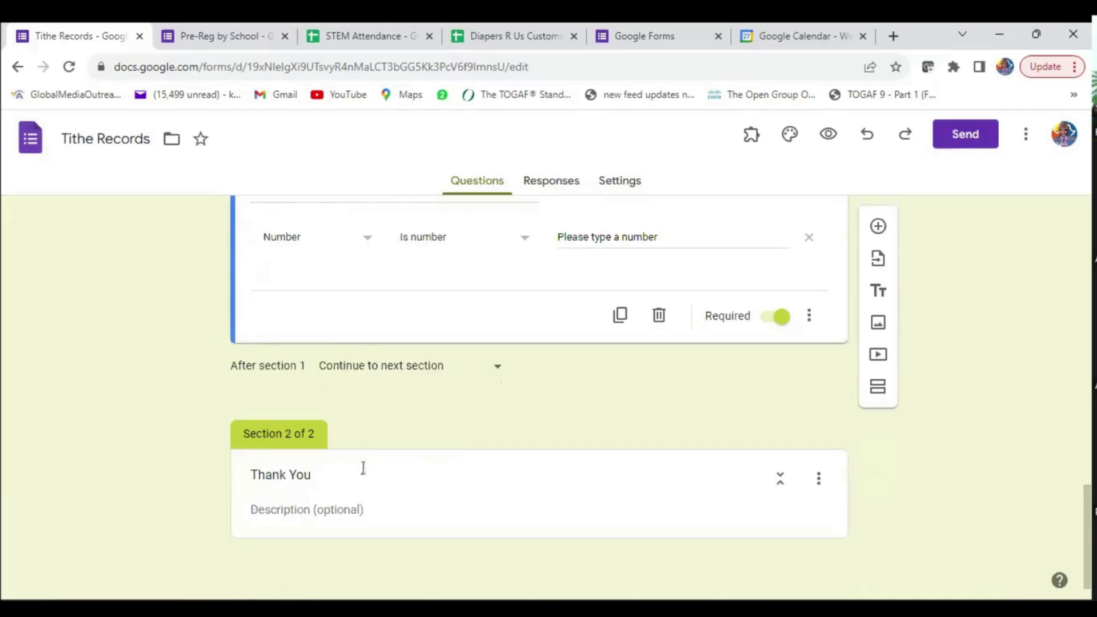
pyautogui.scroll(15, 421, 446)
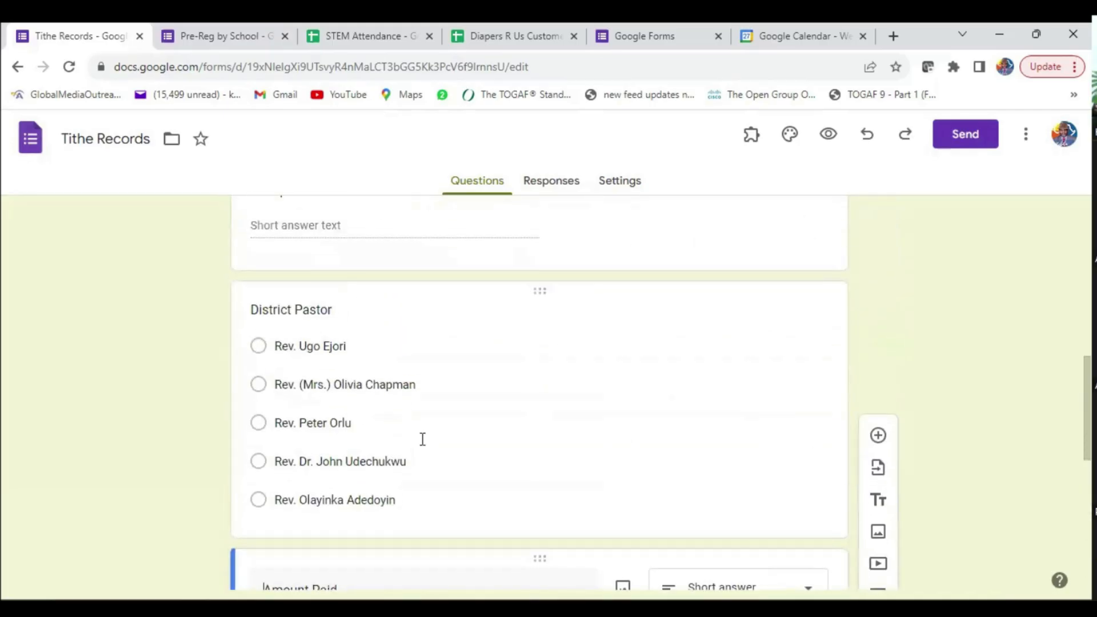
pyautogui.scroll(2, 422, 439)
pyautogui.scroll(1, 473, 416)
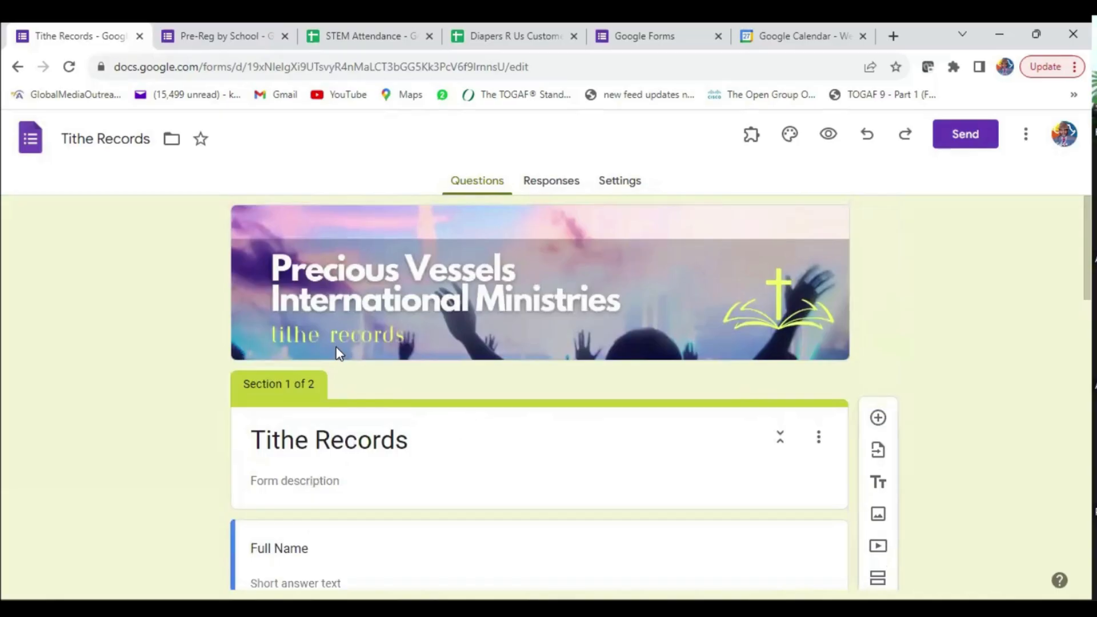
pyautogui.scroll(-4, 421, 417)
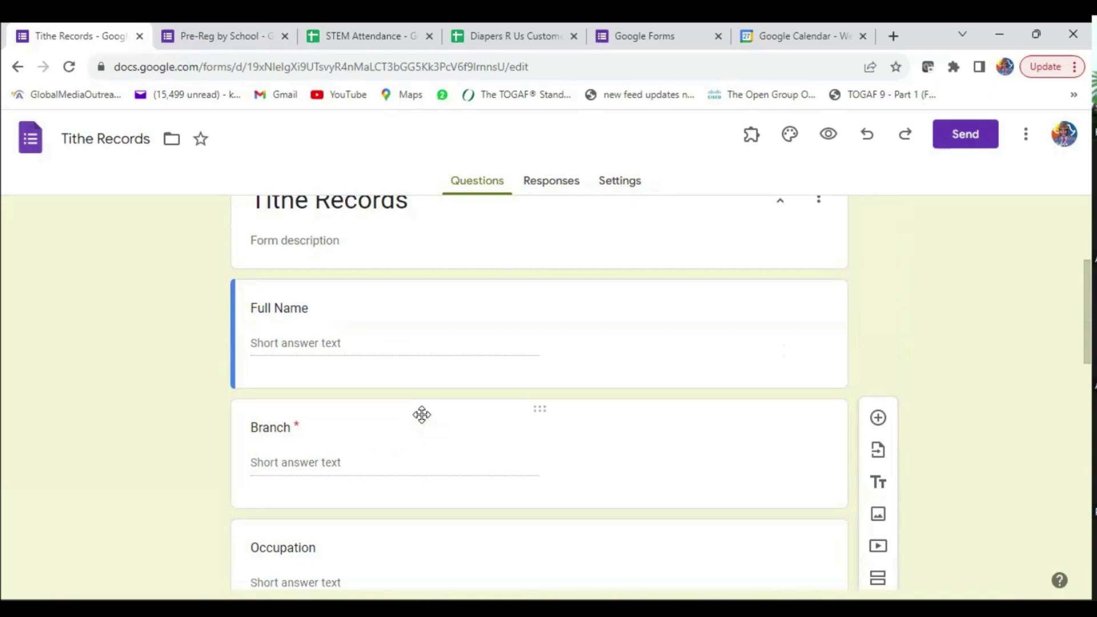
pyautogui.scroll(4, 422, 414)
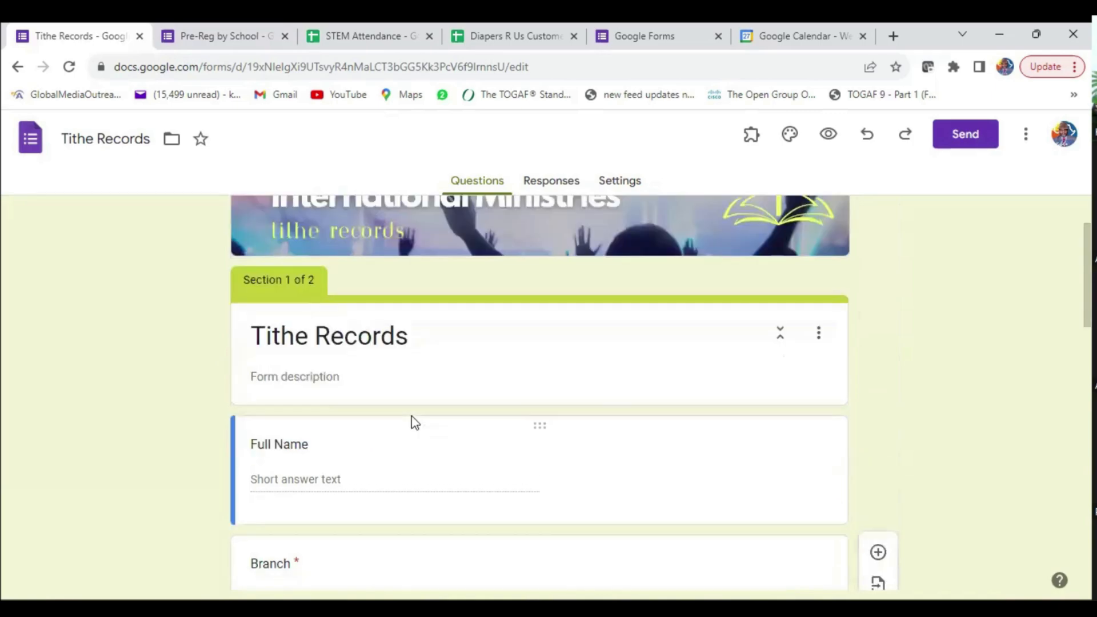
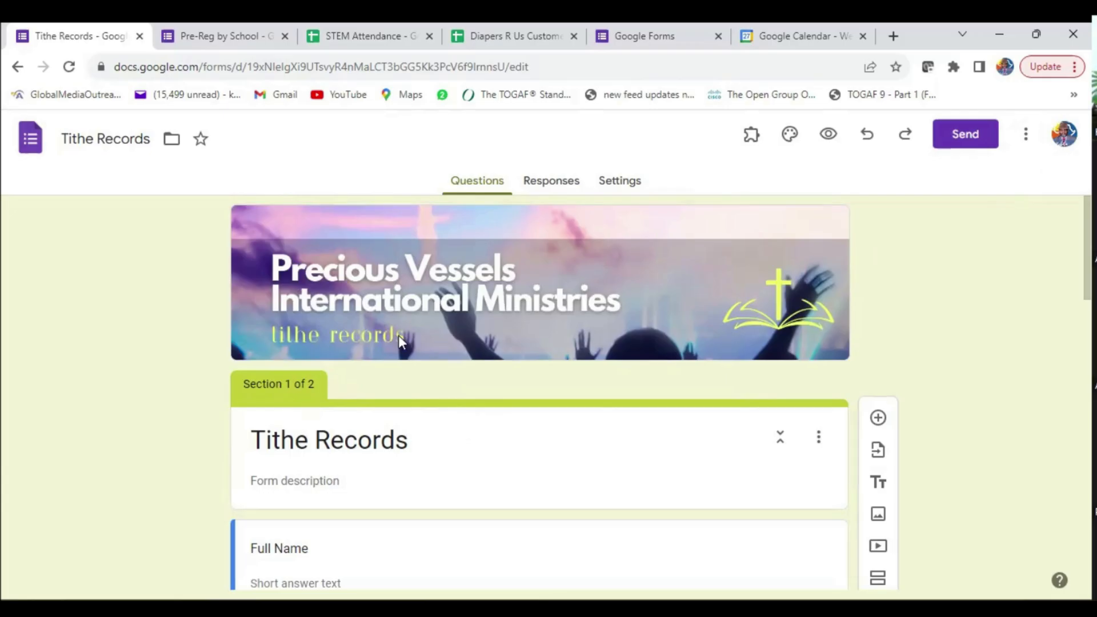
# - Return to Forms home and open the End of Term Exam form from the recent forms
pyautogui.click(31, 138)
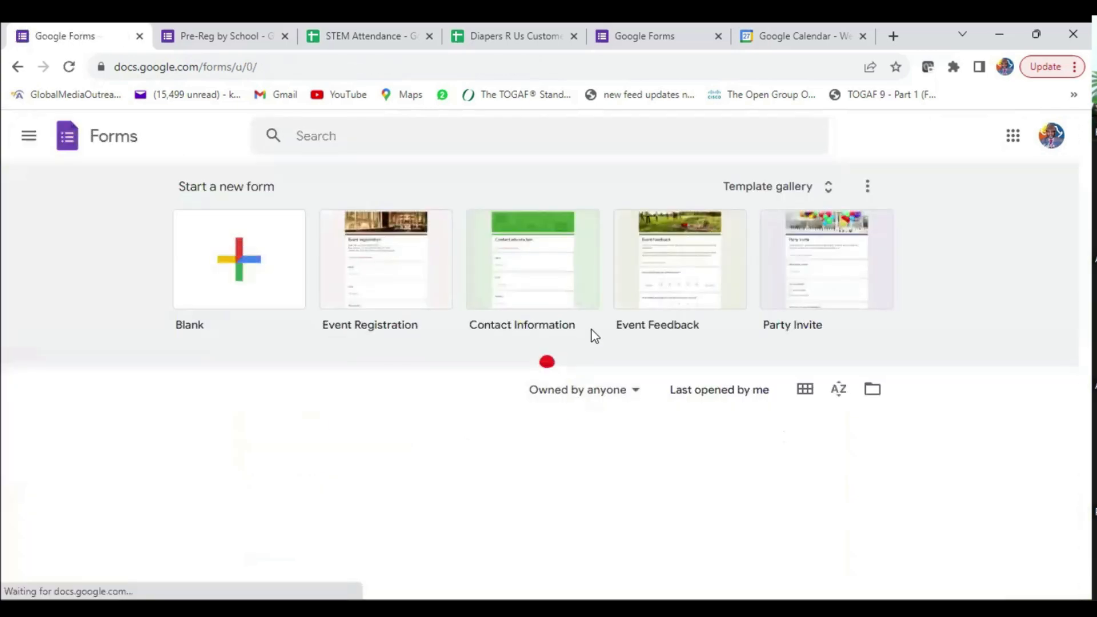
pyautogui.scroll(-1, 487, 370)
pyautogui.scroll(-4, 487, 376)
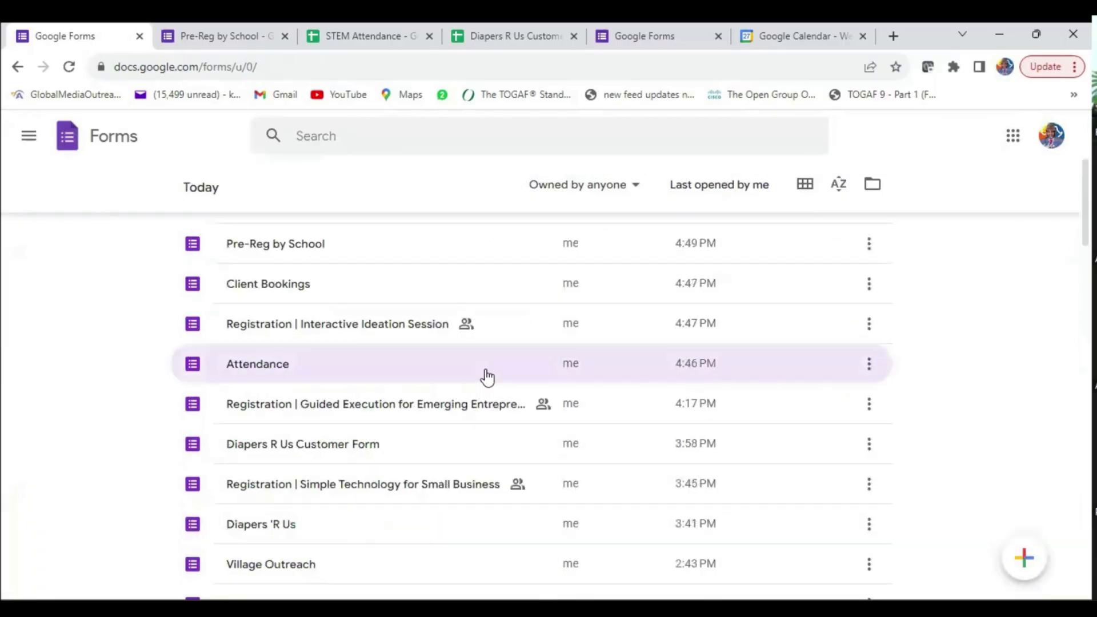
pyautogui.scroll(-3, 486, 376)
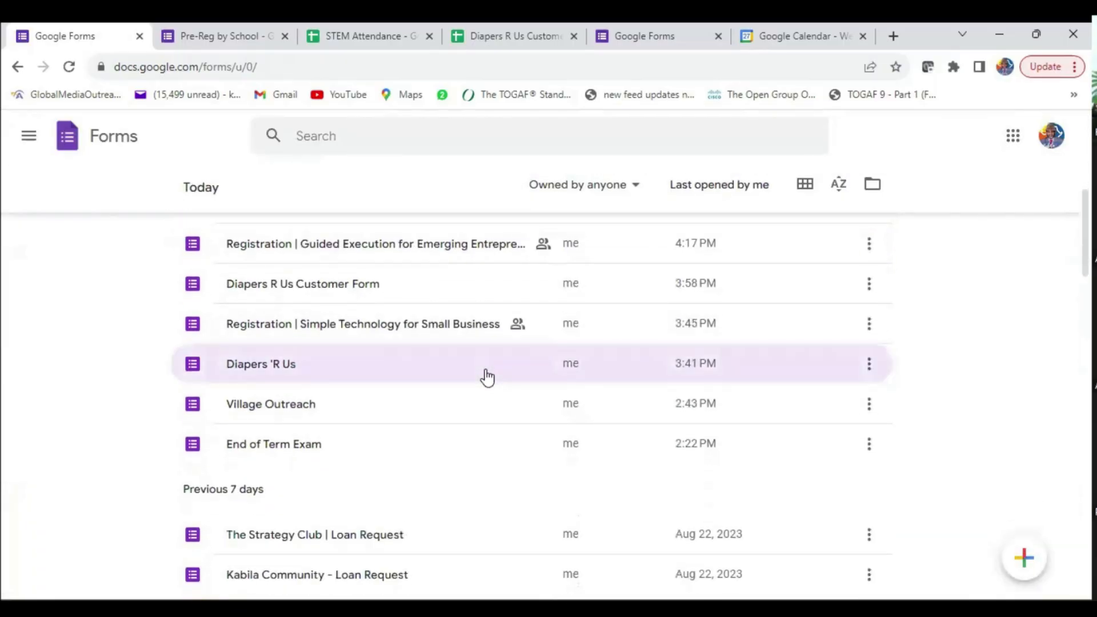
pyautogui.scroll(1, 487, 377)
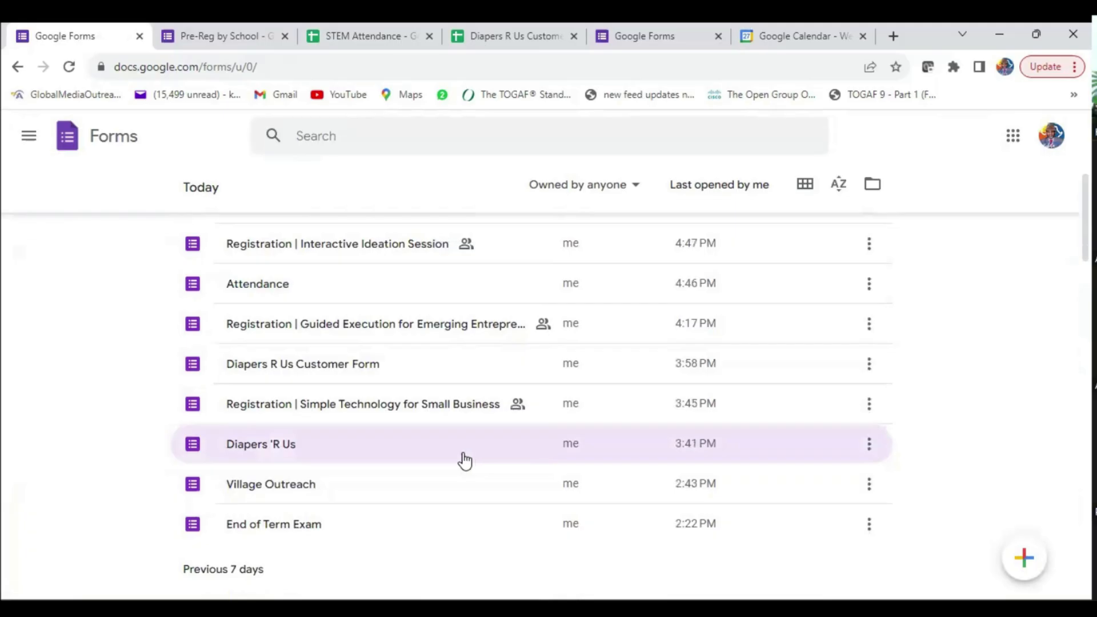
pyautogui.click(290, 529)
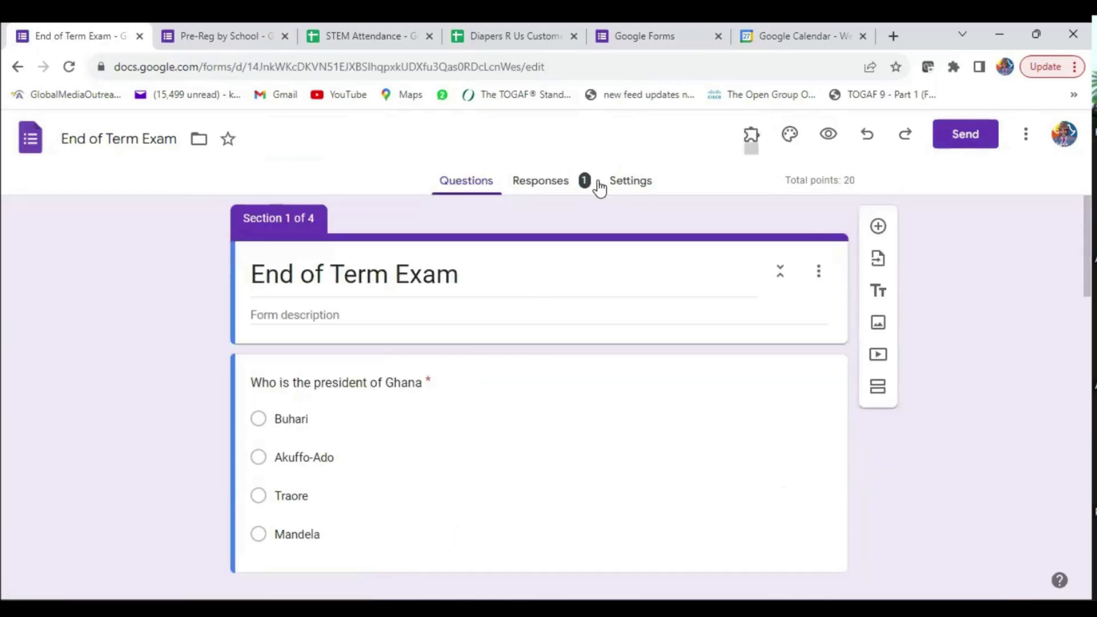
# - Review the End of Term Exam's single response summary, then bring up the theme settings
pyautogui.click(550, 184)
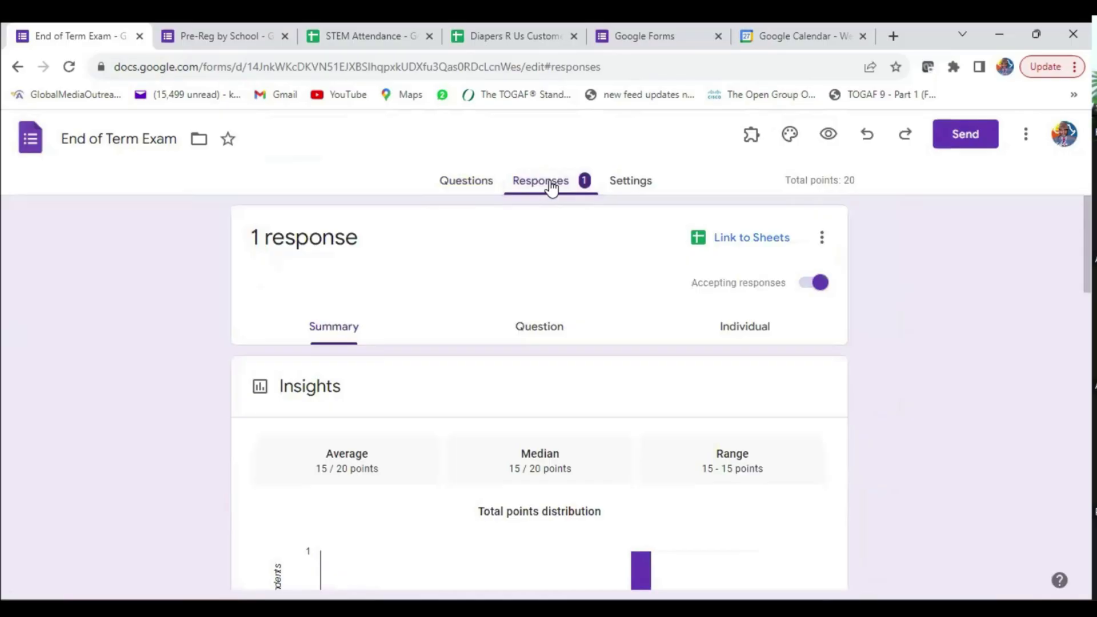
pyautogui.scroll(-3, 535, 280)
pyautogui.scroll(3, 536, 276)
pyautogui.click(476, 191)
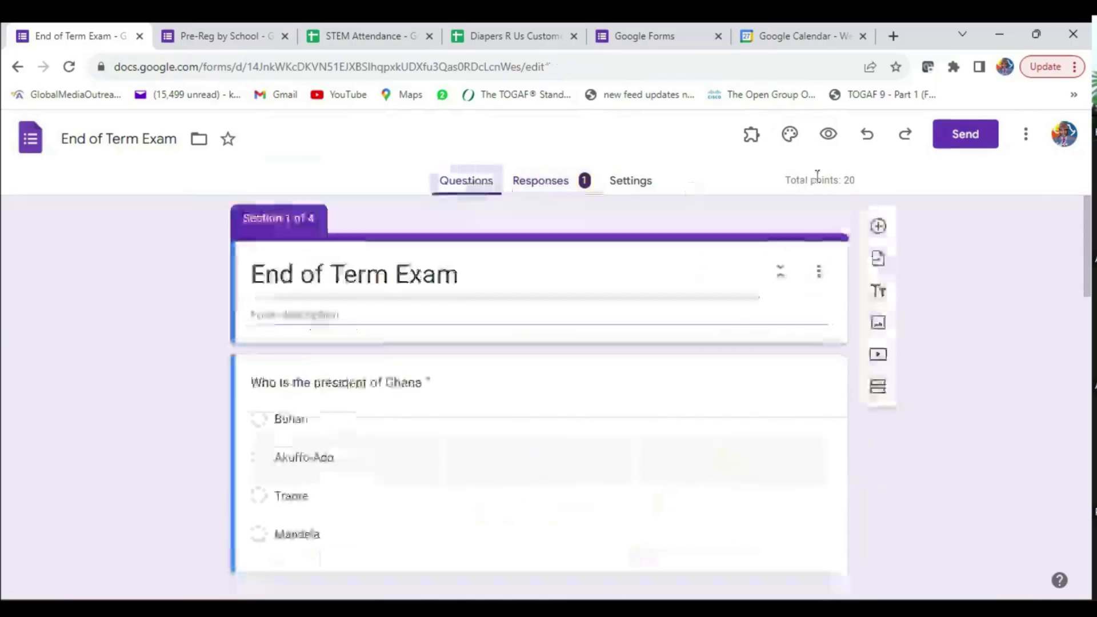
pyautogui.click(790, 137)
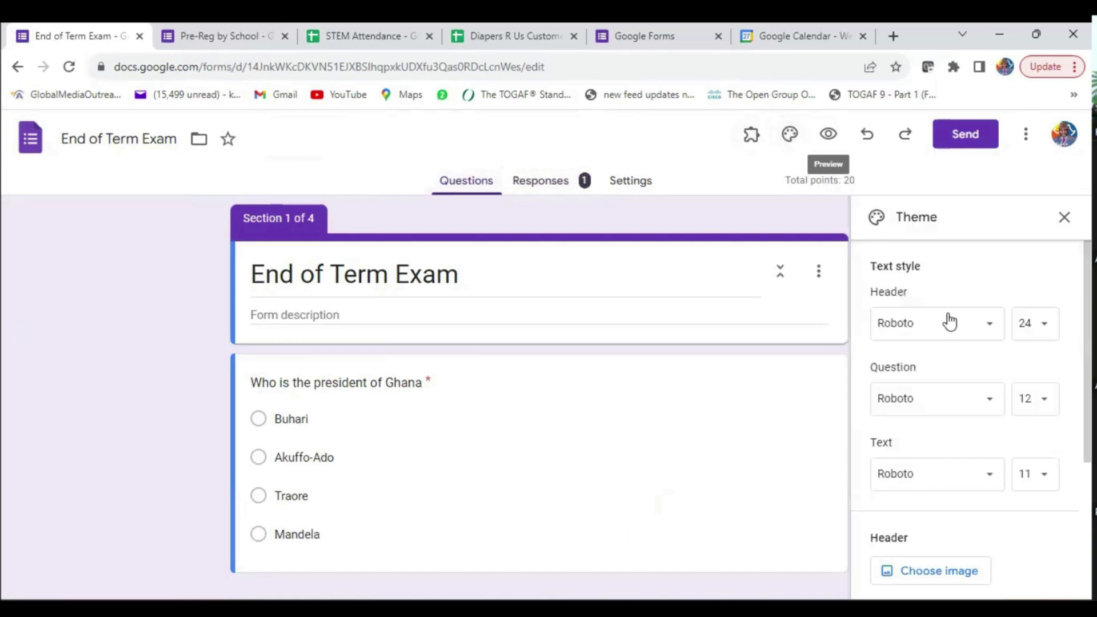
# - Upload examination banner image 5 from the computer as the form's header image
pyautogui.click(937, 572)
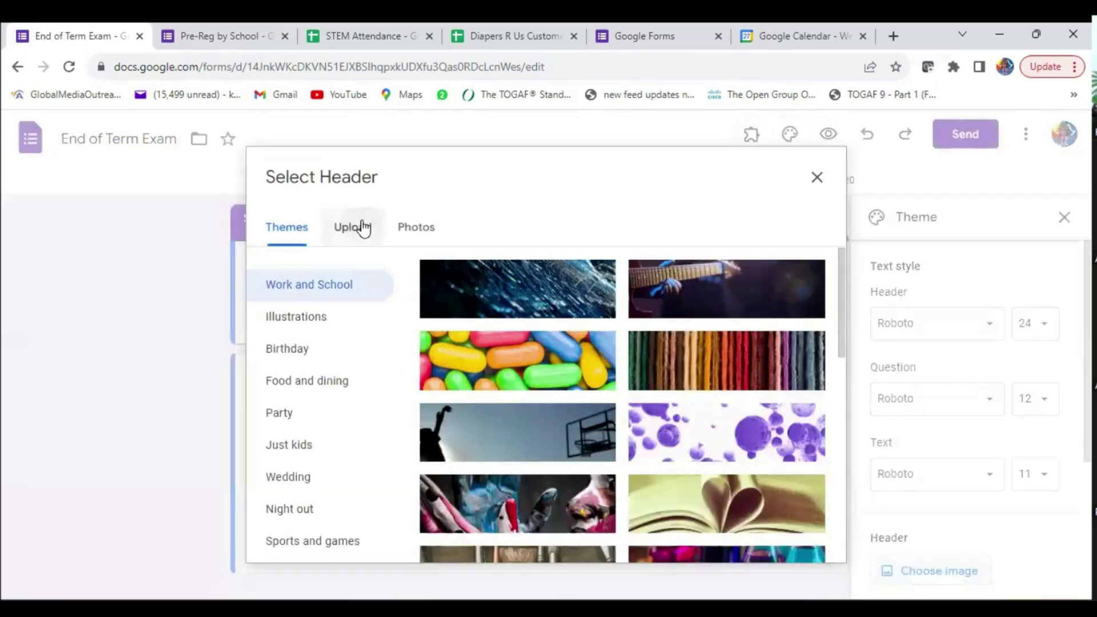
pyautogui.click(360, 226)
pyautogui.click(544, 464)
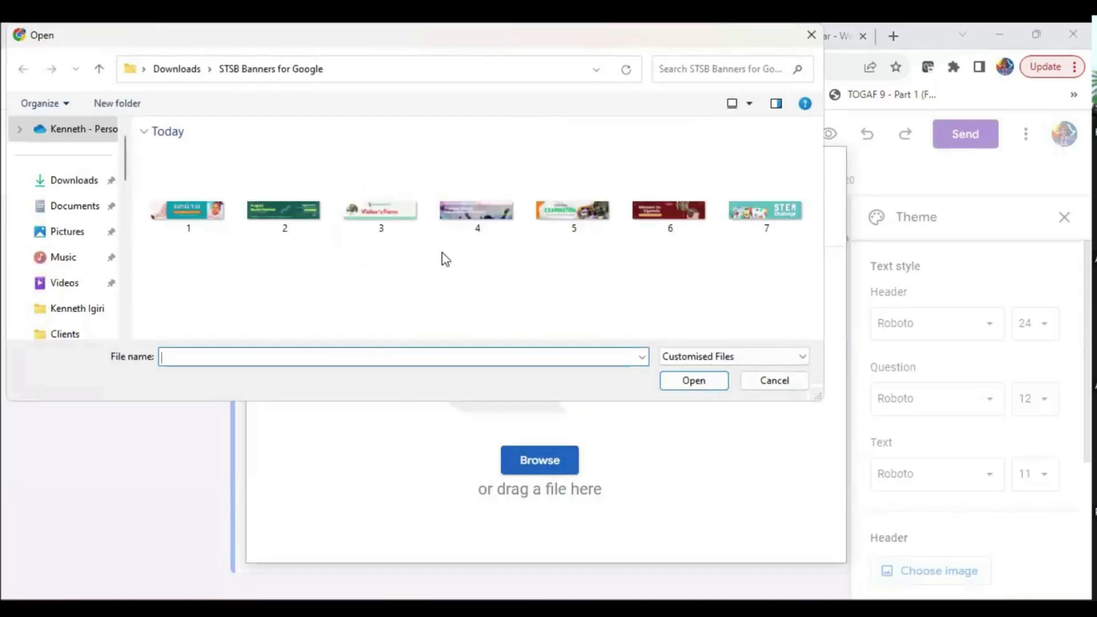
pyautogui.click(566, 209)
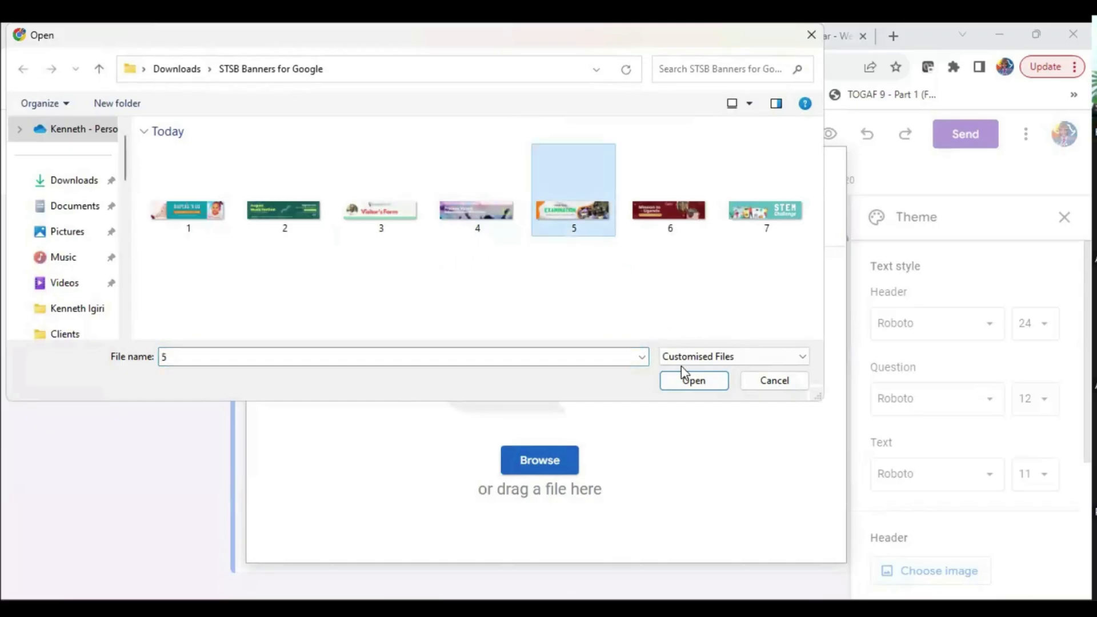
pyautogui.click(676, 382)
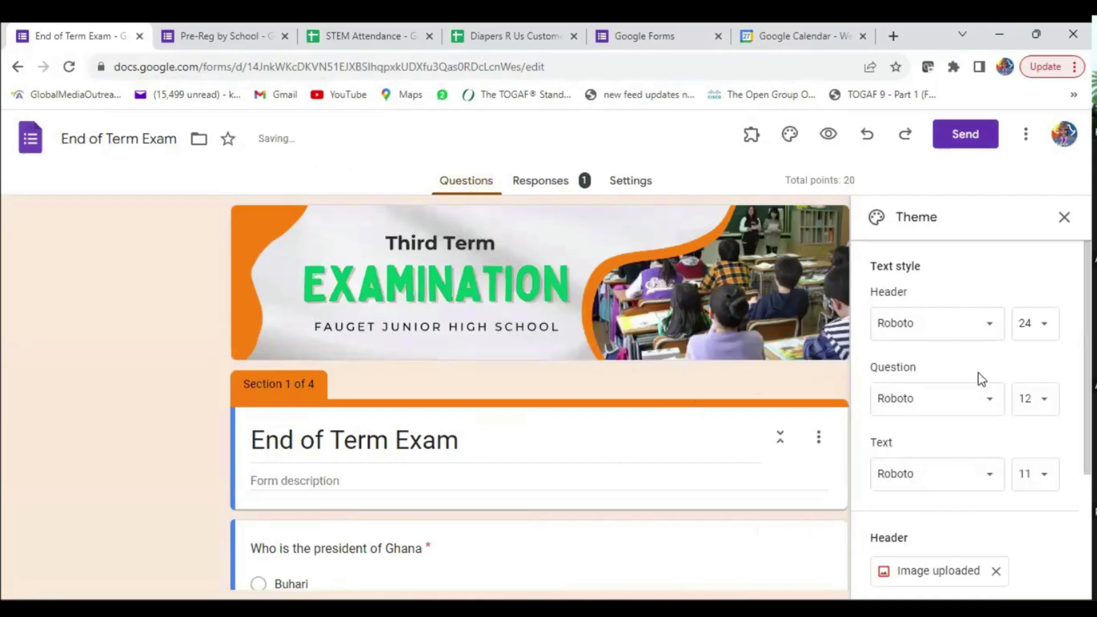
# - Set the header font to Oswald
pyautogui.click(986, 324)
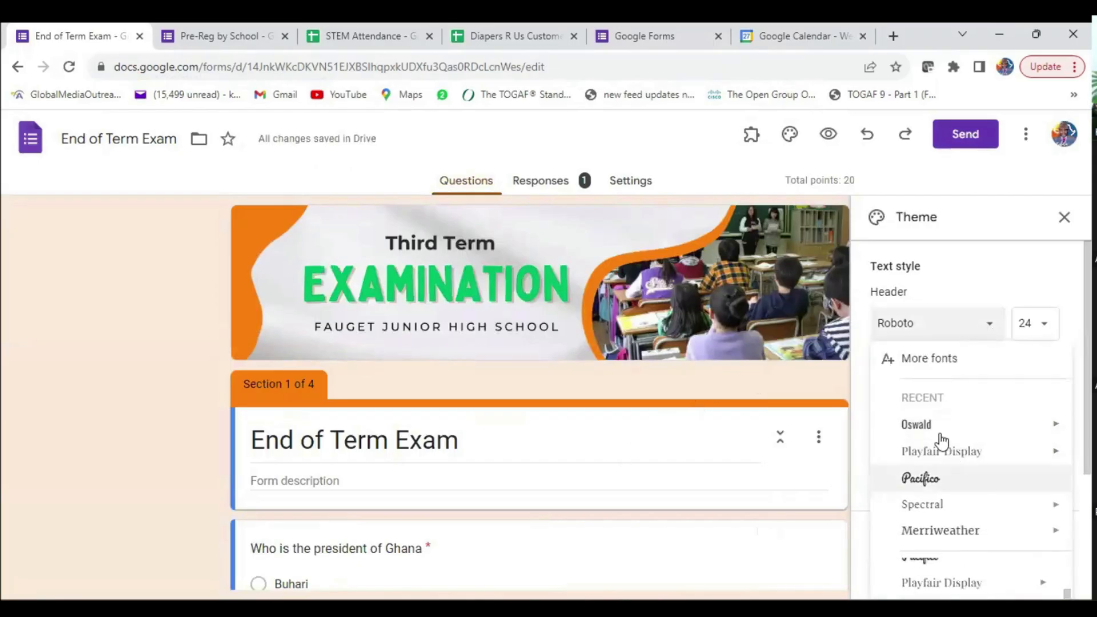
pyautogui.click(916, 426)
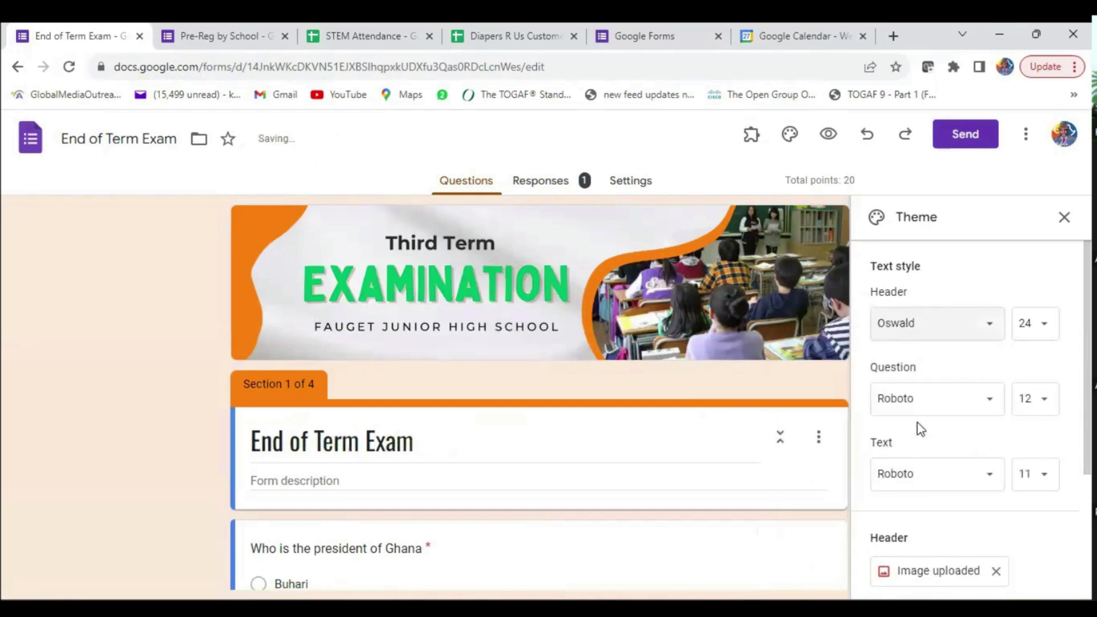
pyautogui.scroll(-3, 951, 444)
pyautogui.scroll(3, 951, 444)
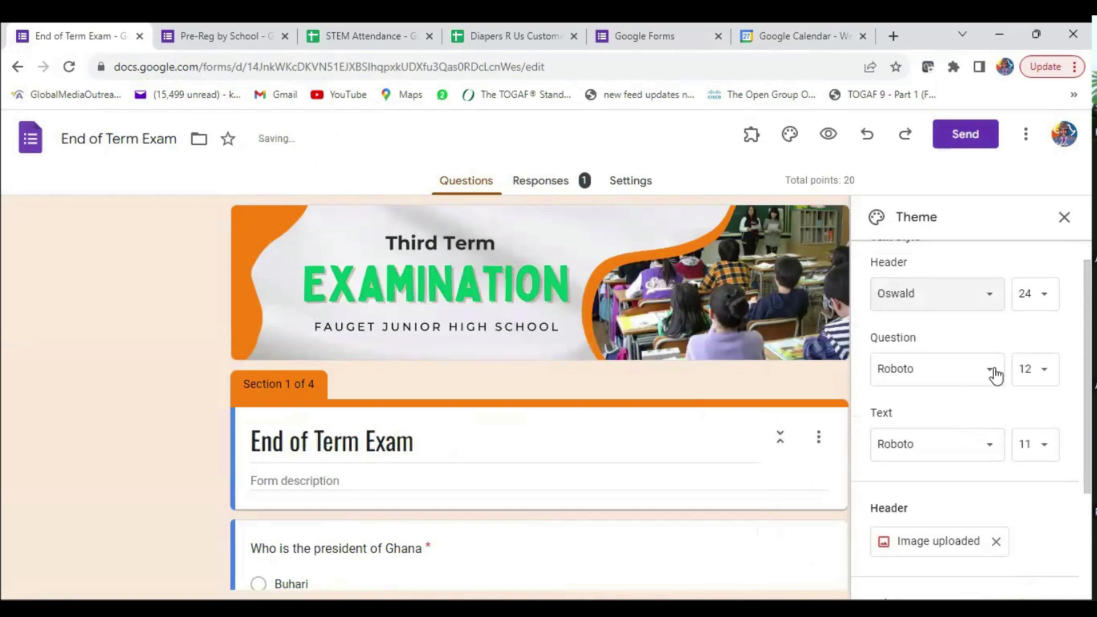
# - Set the question font to Spectral and the theme colour to green, then close the theme settings
pyautogui.click(993, 372)
pyautogui.moveTo(956, 498)
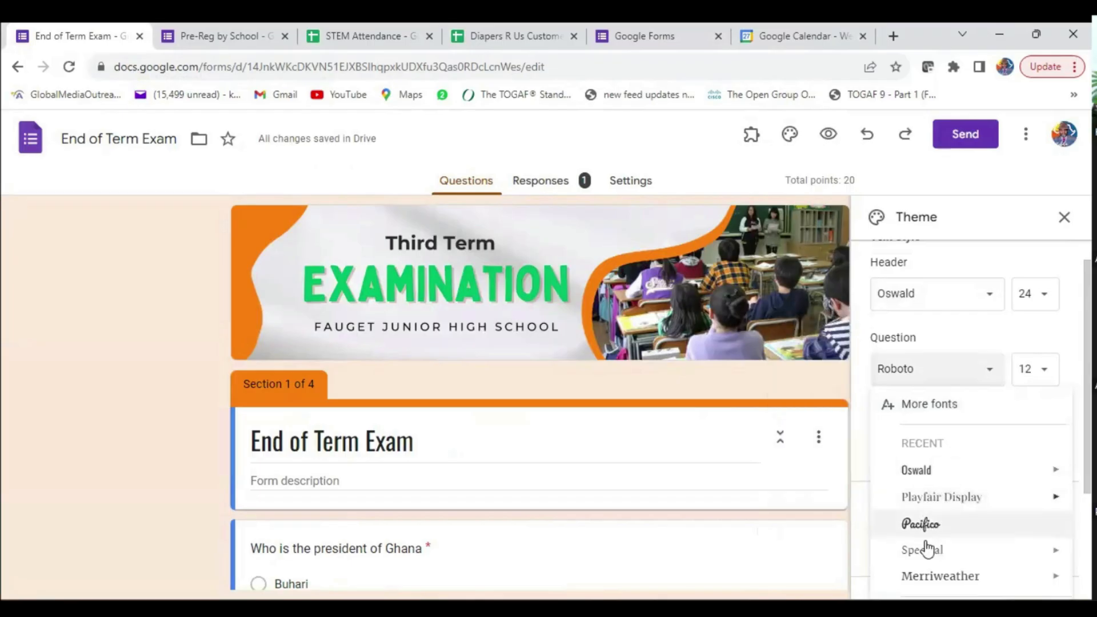
pyautogui.scroll(-3, 949, 509)
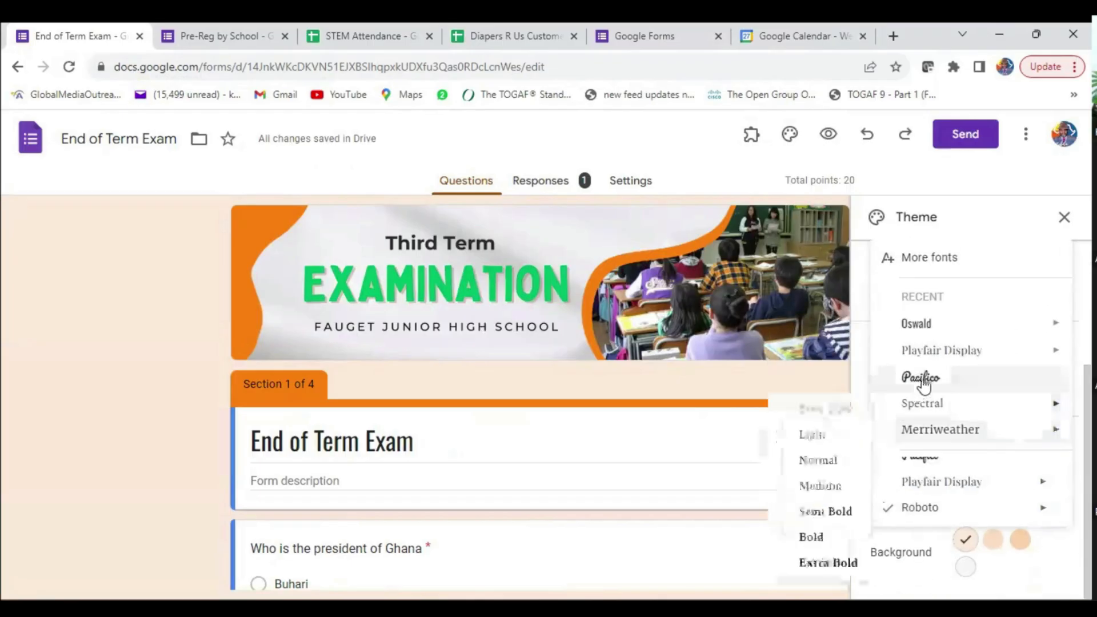
pyautogui.click(926, 405)
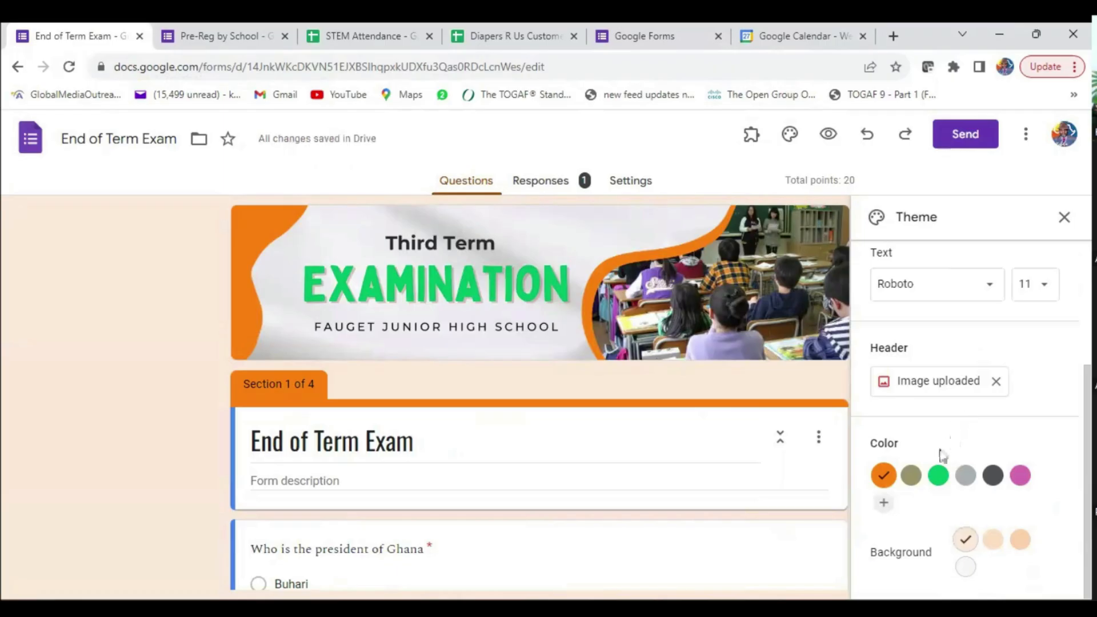
pyautogui.click(937, 475)
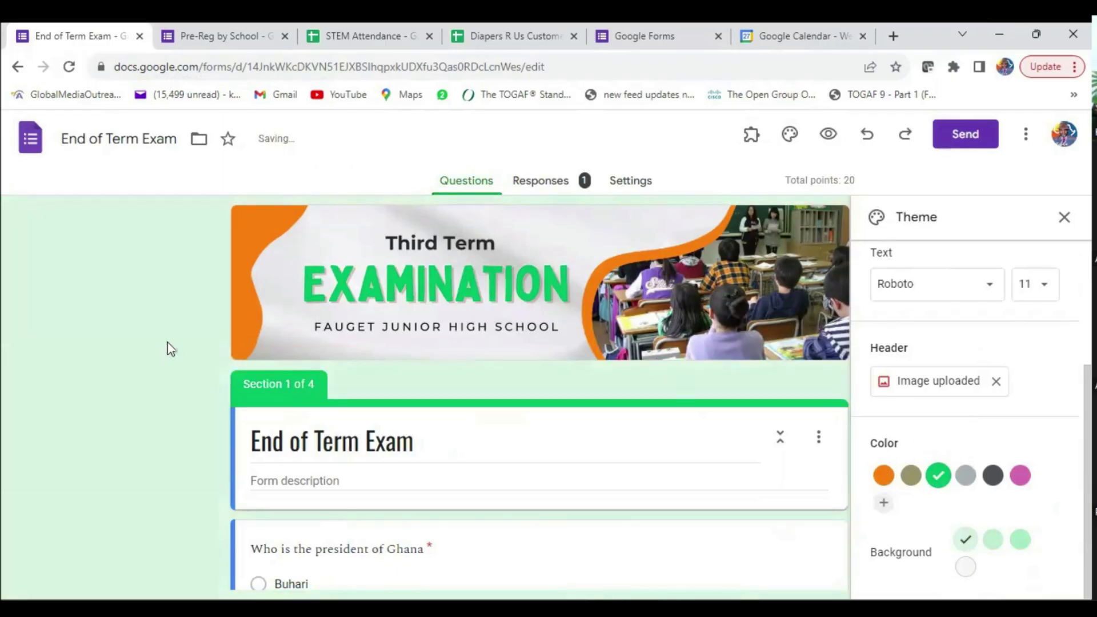
pyautogui.click(1065, 216)
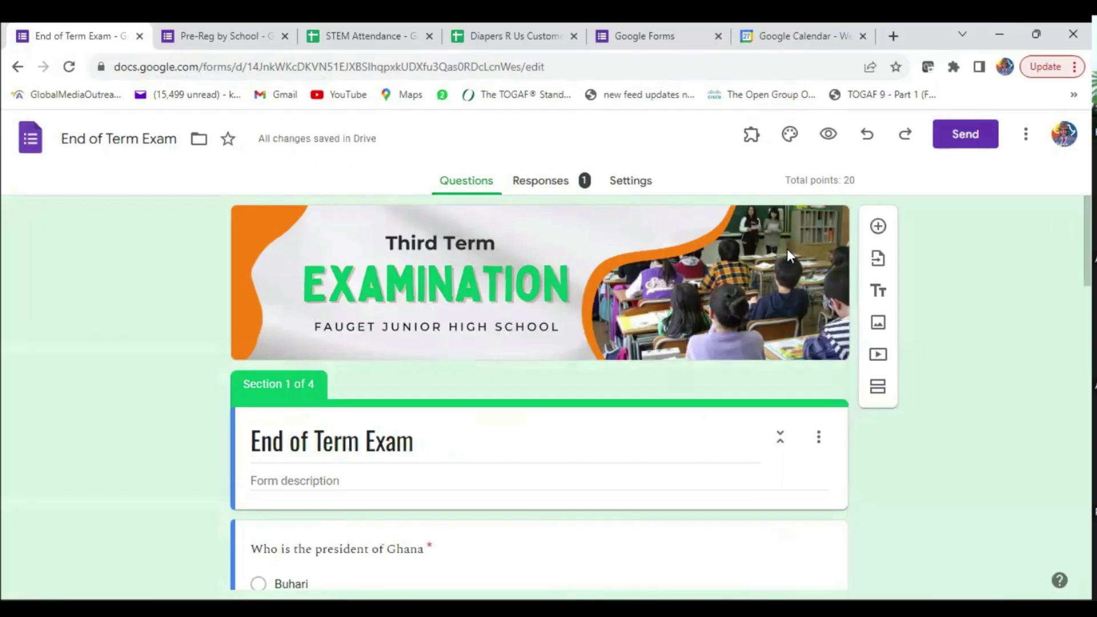
pyautogui.scroll(-4, 375, 310)
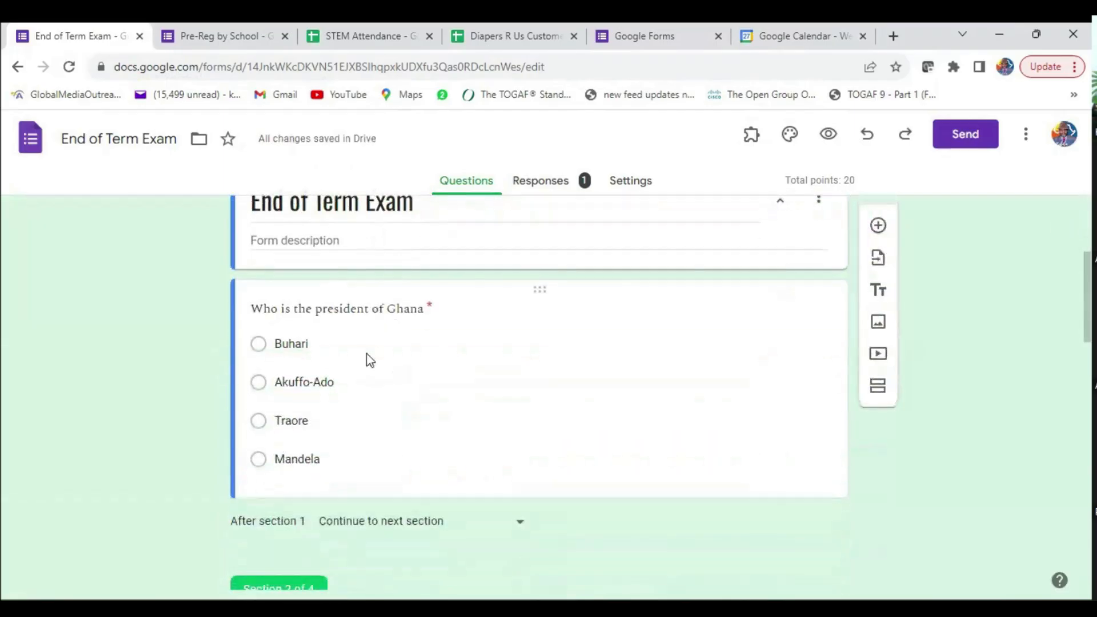
pyautogui.scroll(-15, 375, 352)
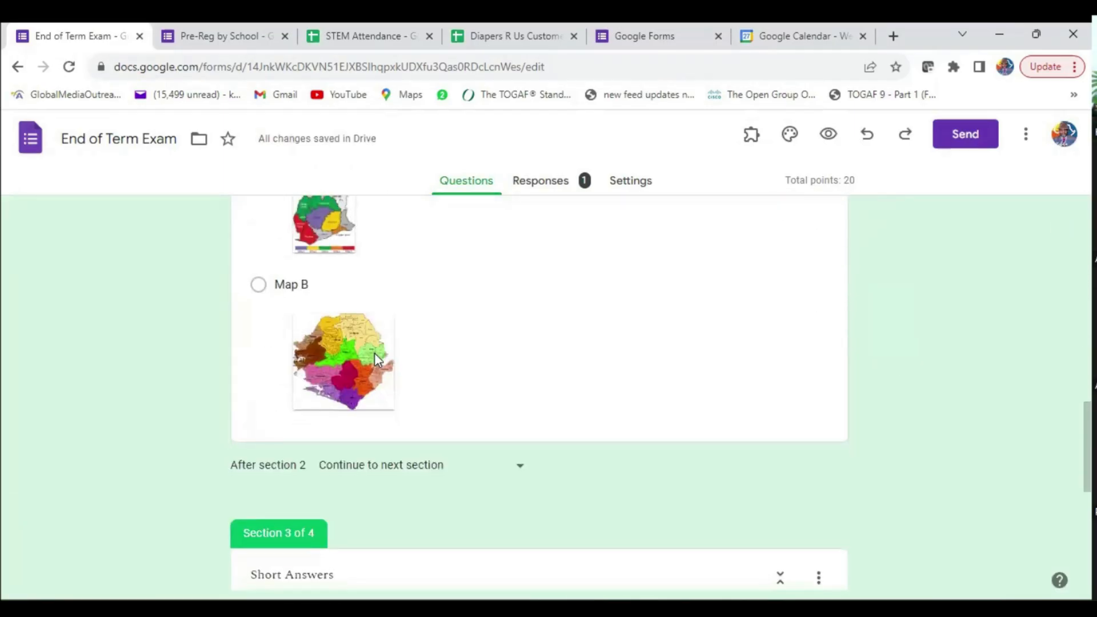
pyautogui.scroll(-4, 375, 354)
pyautogui.scroll(14, 375, 357)
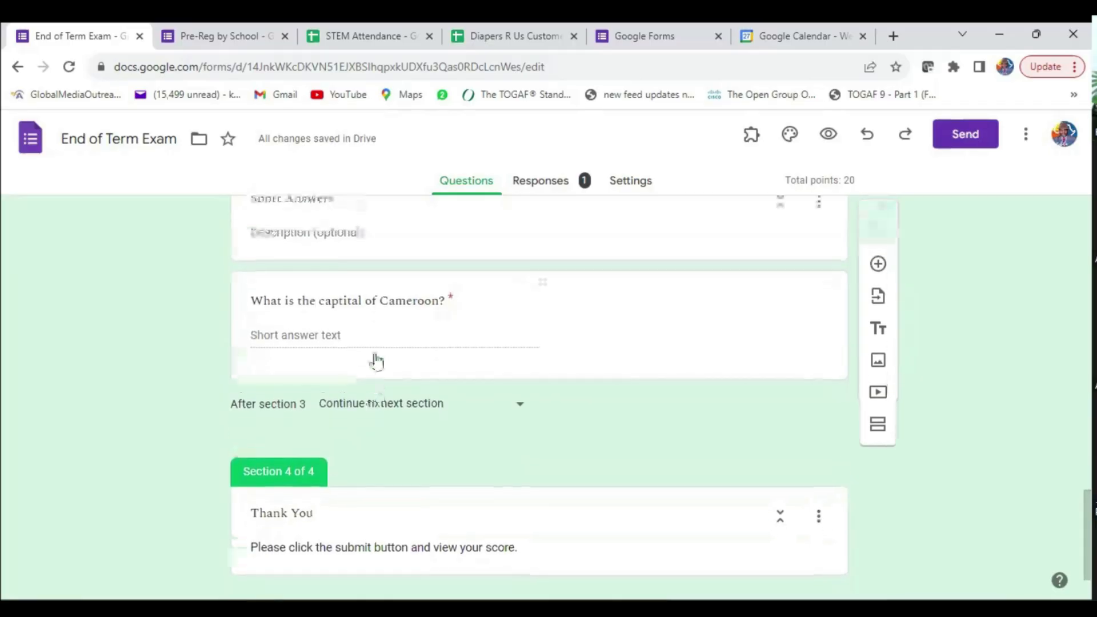
pyautogui.scroll(10, 376, 354)
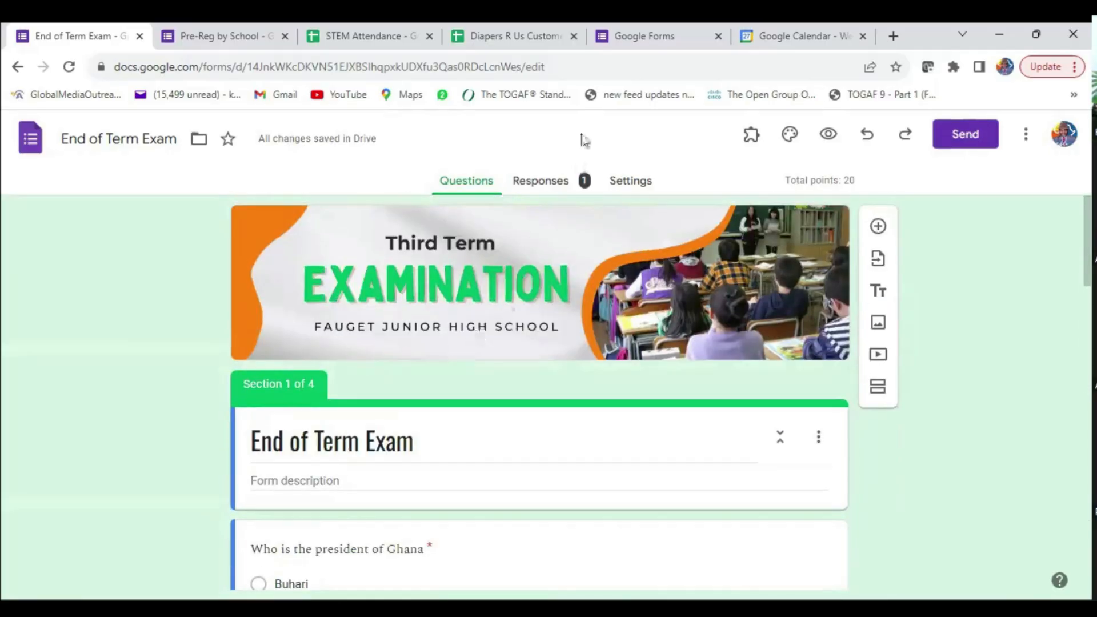
pyautogui.click(628, 182)
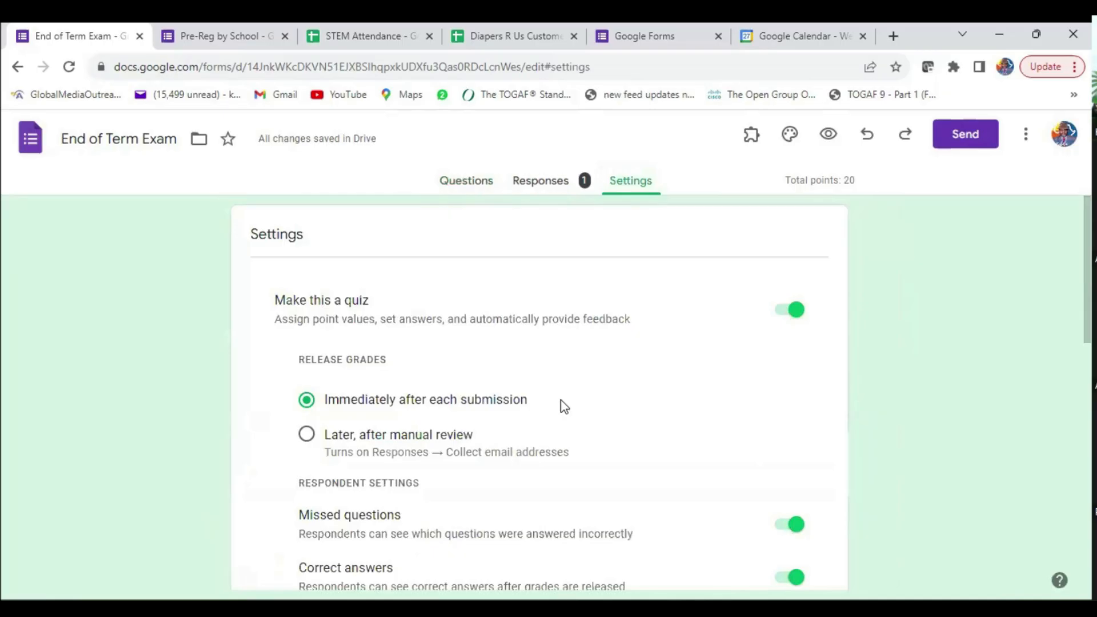
pyautogui.scroll(-1, 577, 399)
pyautogui.scroll(-5, 575, 396)
pyautogui.scroll(6, 573, 397)
pyautogui.click(531, 187)
pyautogui.click(453, 182)
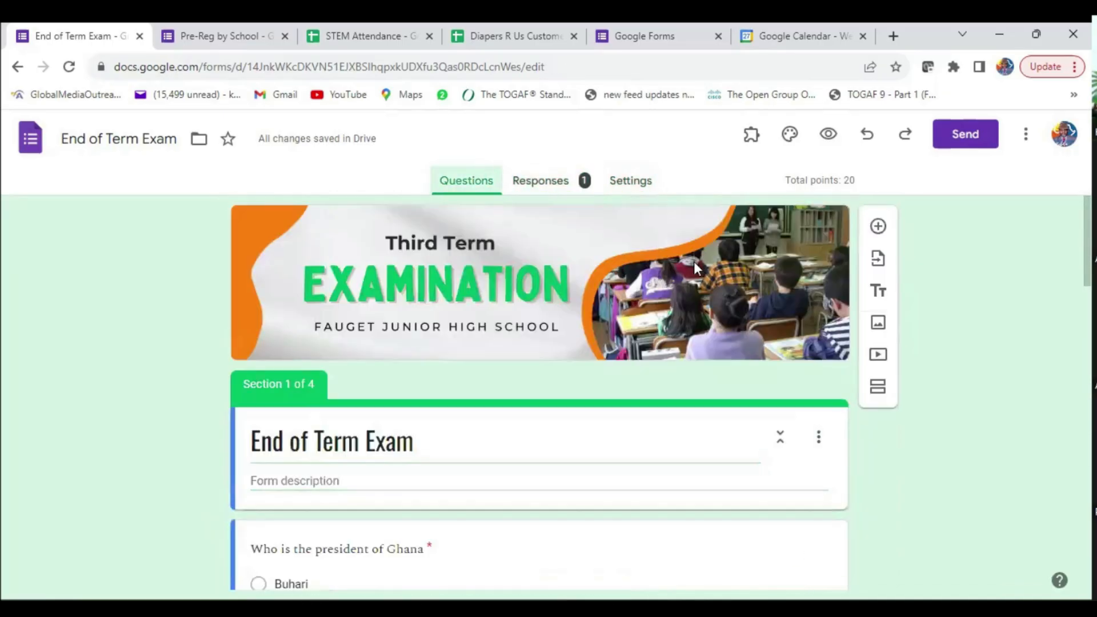
pyautogui.scroll(-8, 619, 394)
pyautogui.scroll(-5, 617, 393)
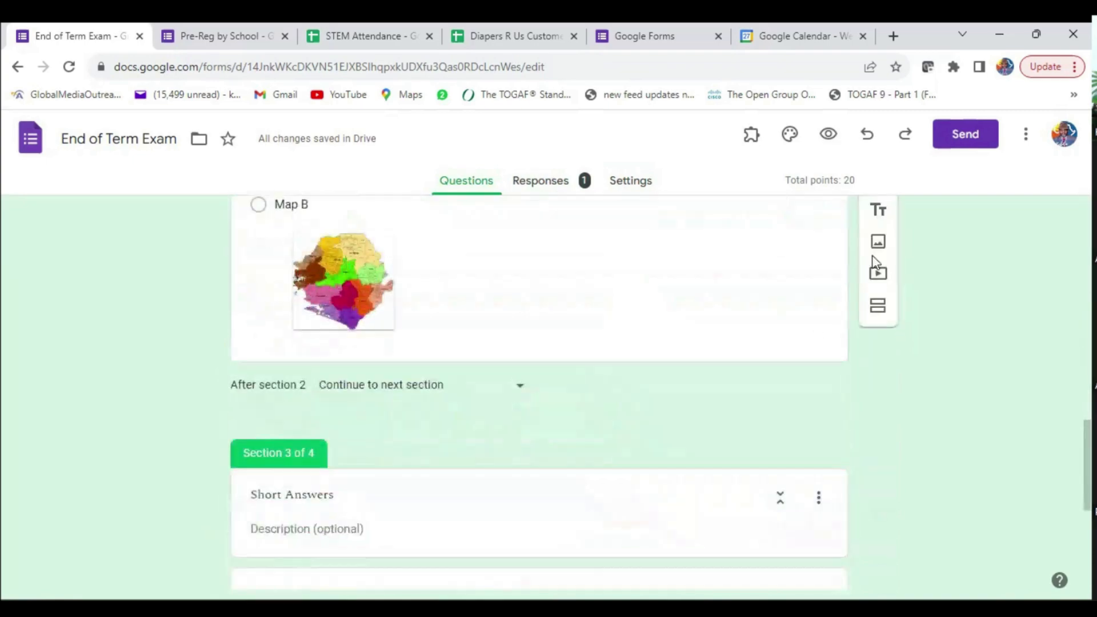
# - Copy the End of Term Exam's shortened share link from the Send dialog
pyautogui.click(968, 135)
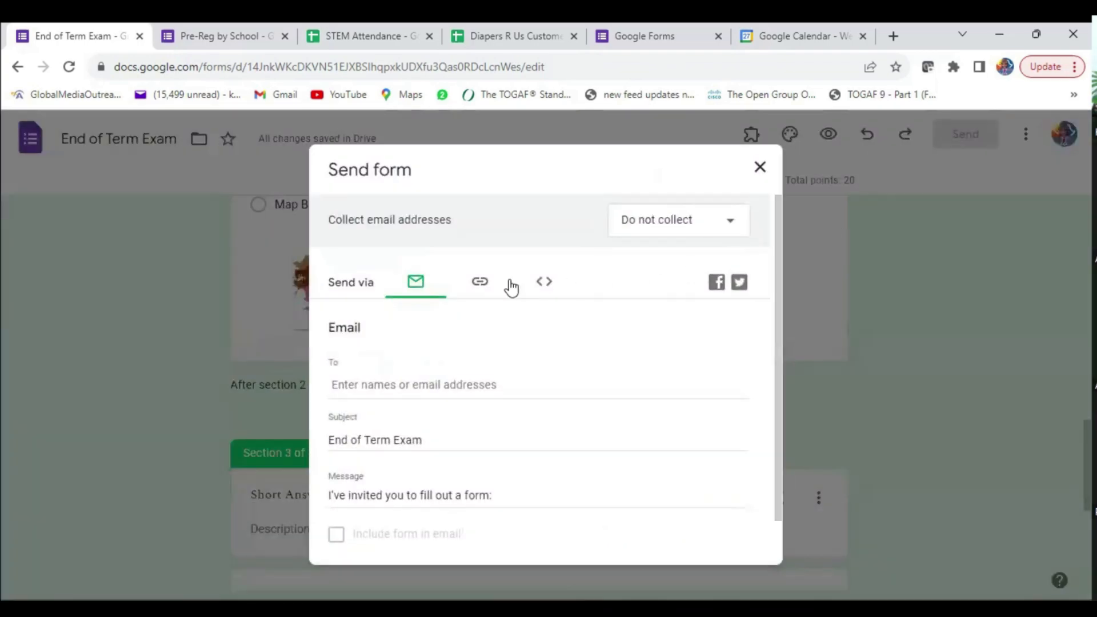
pyautogui.click(480, 288)
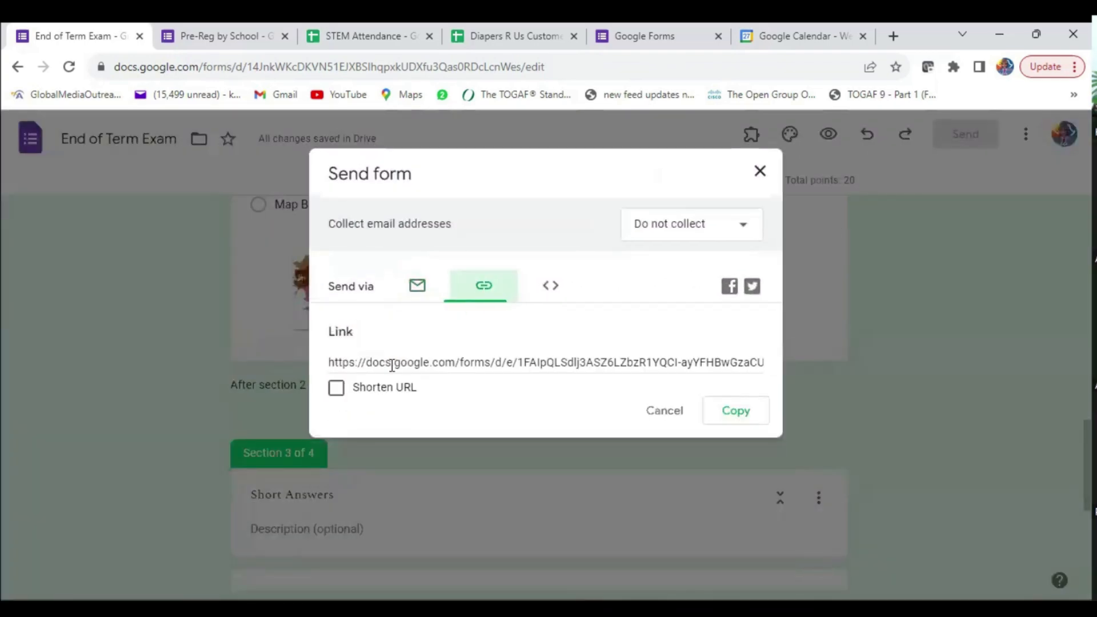
pyautogui.click(730, 421)
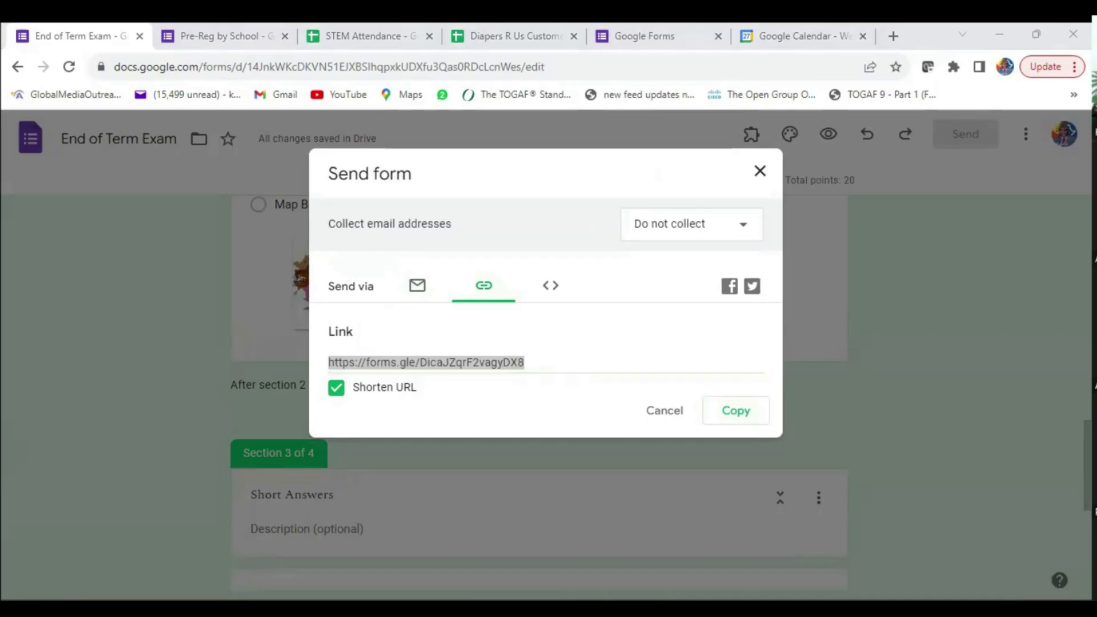
pyautogui.click(757, 173)
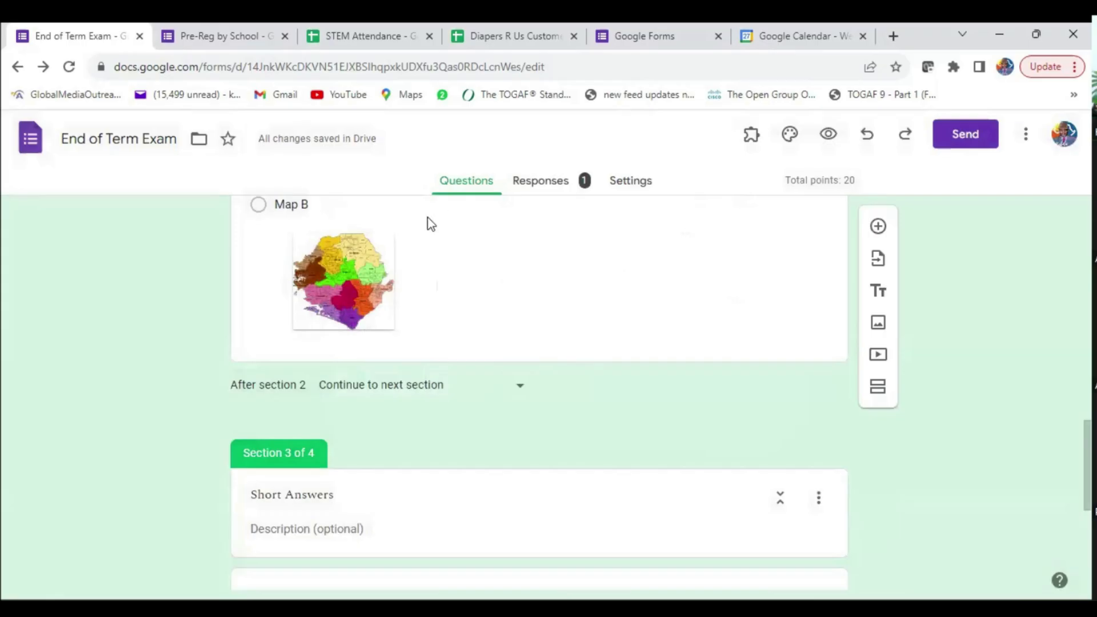
pyautogui.scroll(15, 451, 251)
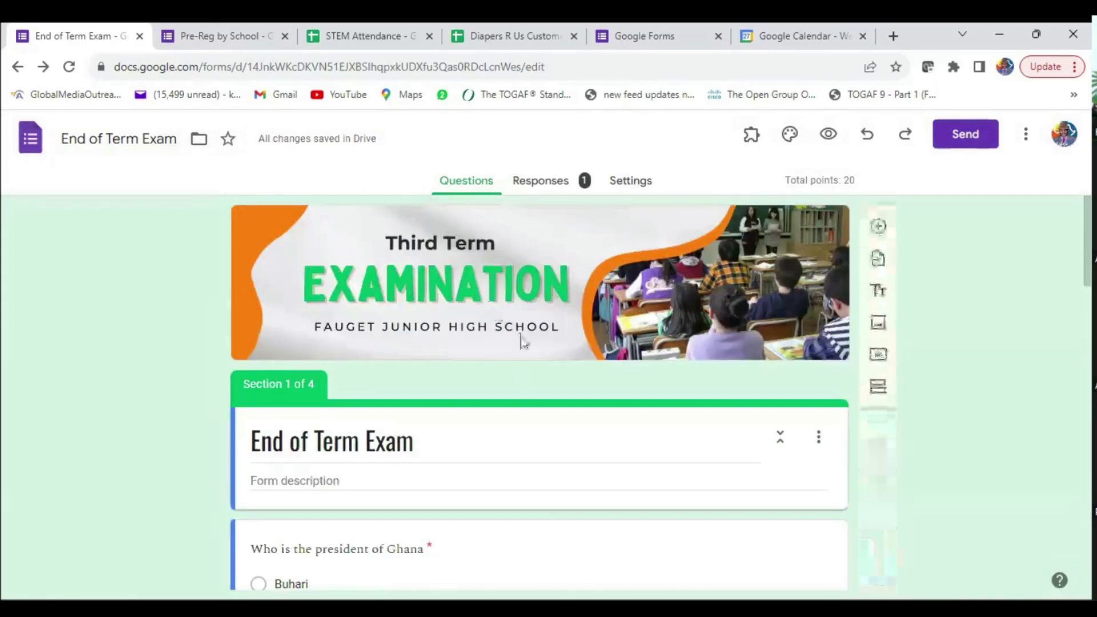
pyautogui.scroll(-15, 581, 370)
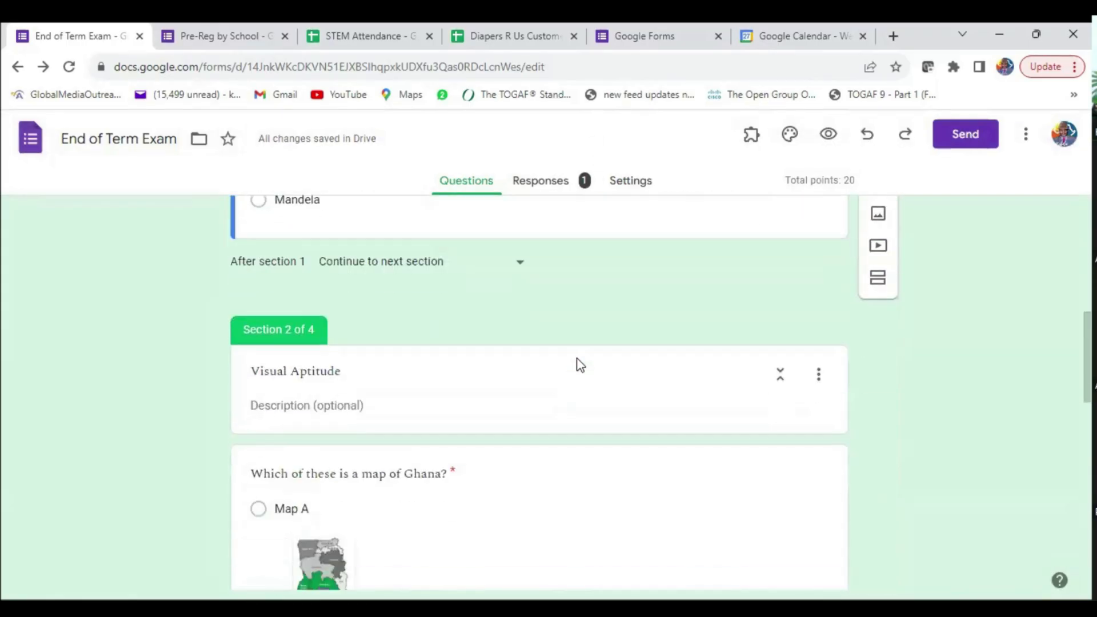
pyautogui.scroll(-3, 580, 365)
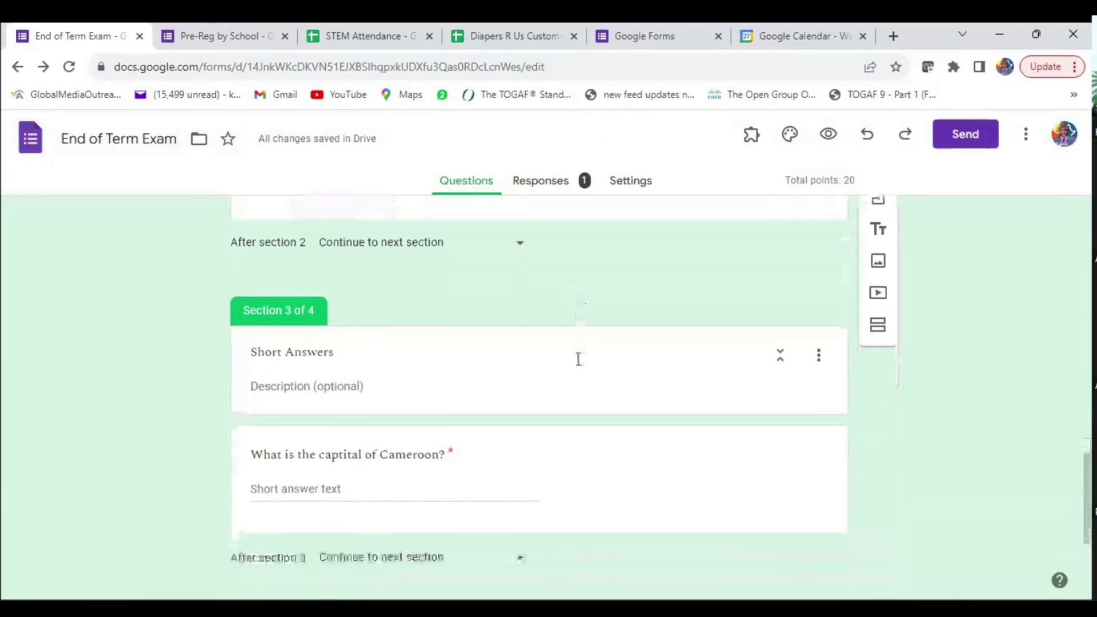